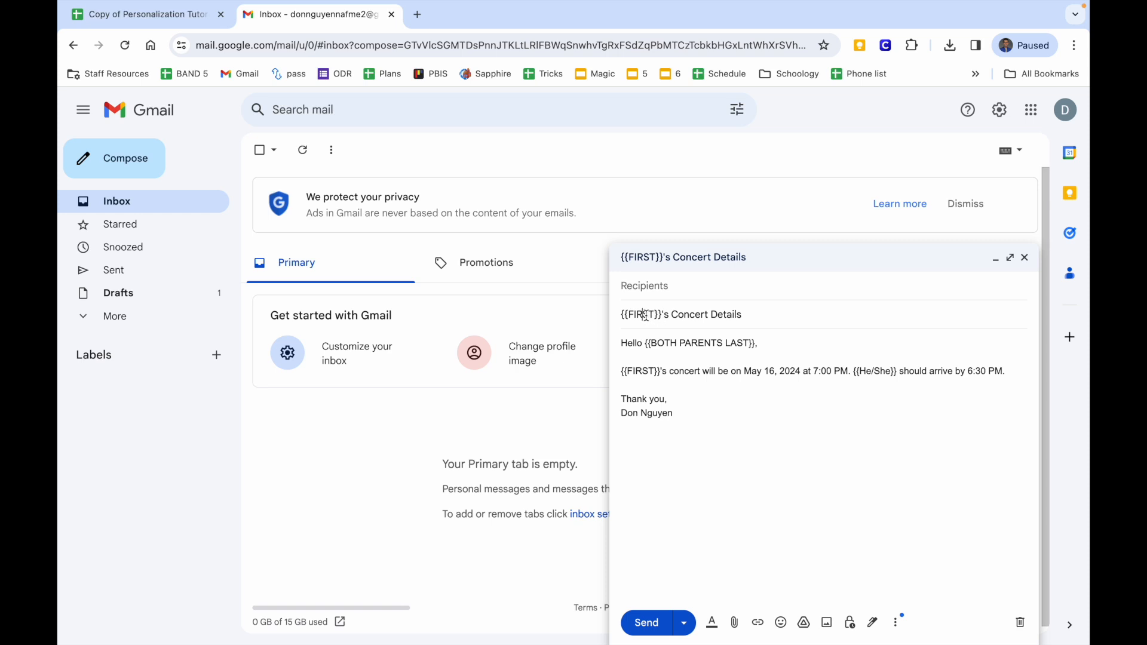
# Check the draft's {{FIRST}}, {{BOTH PARENTS LAST}} and {{He/She}} placeholders, then return to the Personalization Tutorial Workbook.
pyautogui.click(626, 358)
pyautogui.click(681, 356)
pyautogui.click(633, 372)
pyautogui.click(865, 367)
pyautogui.click(149, 14)
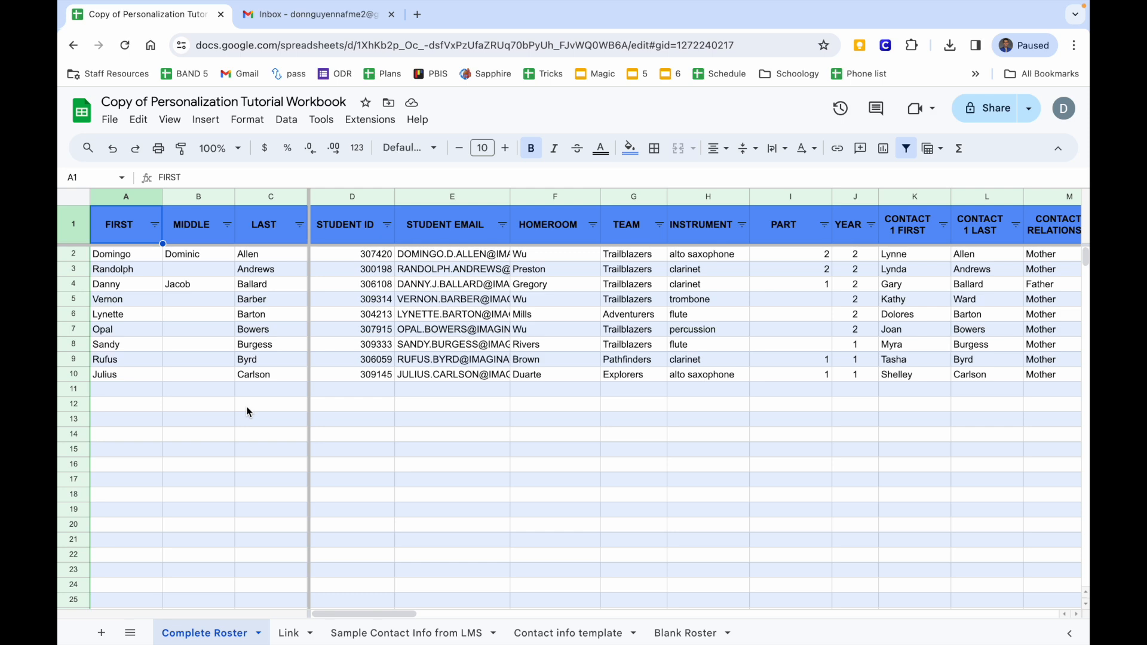
pyautogui.moveTo(141, 260); pyautogui.dragTo(137, 405)
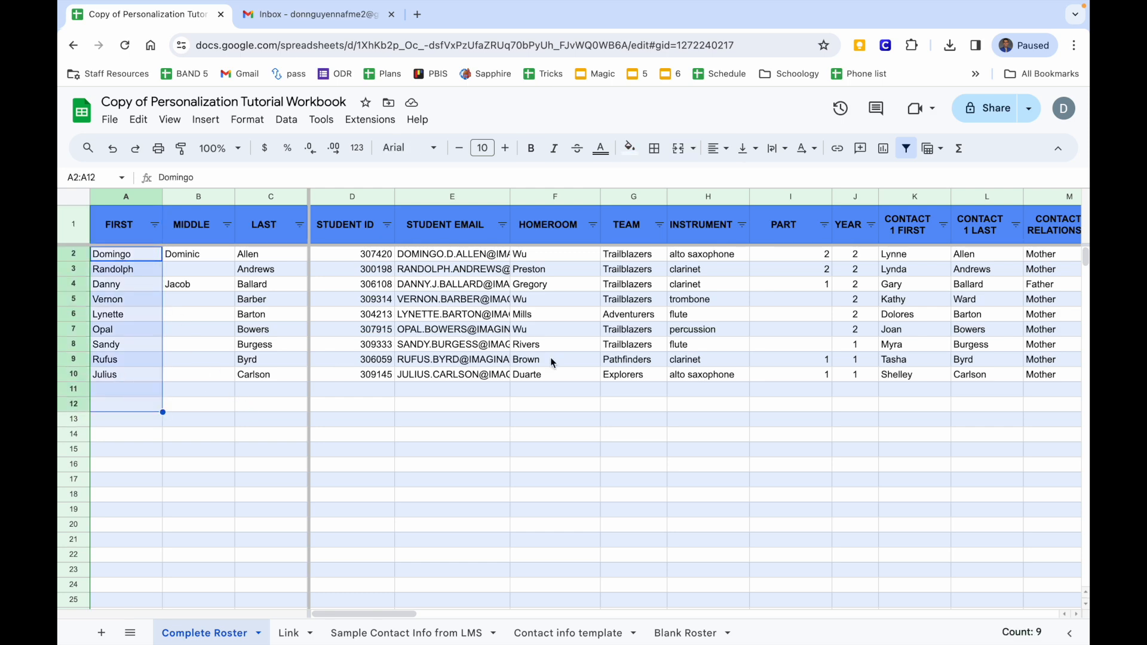
pyautogui.hscroll(10, 550, 358)
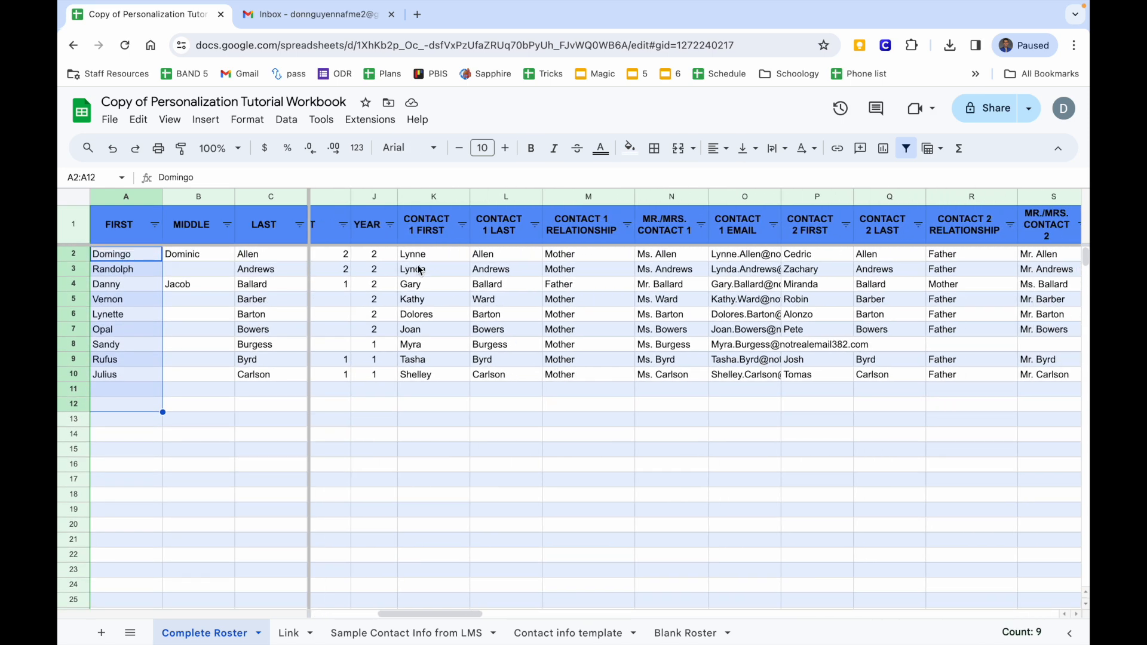
pyautogui.moveTo(416, 254); pyautogui.dragTo(671, 346)
pyautogui.moveTo(579, 253); pyautogui.dragTo(584, 365)
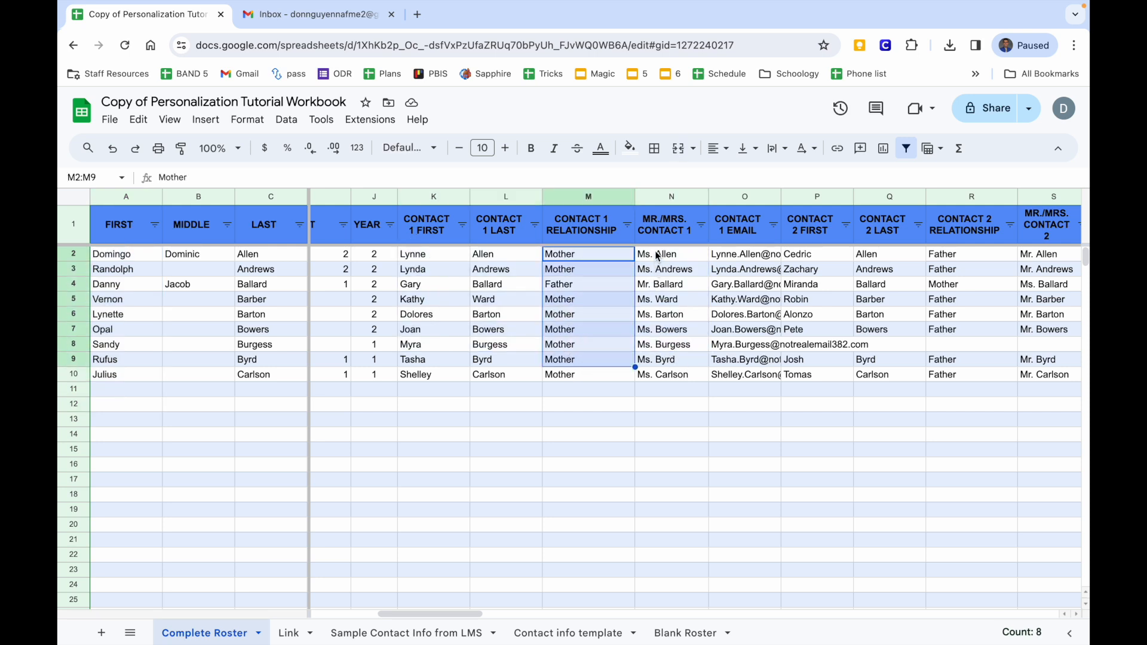
pyautogui.moveTo(658, 256); pyautogui.dragTo(660, 372)
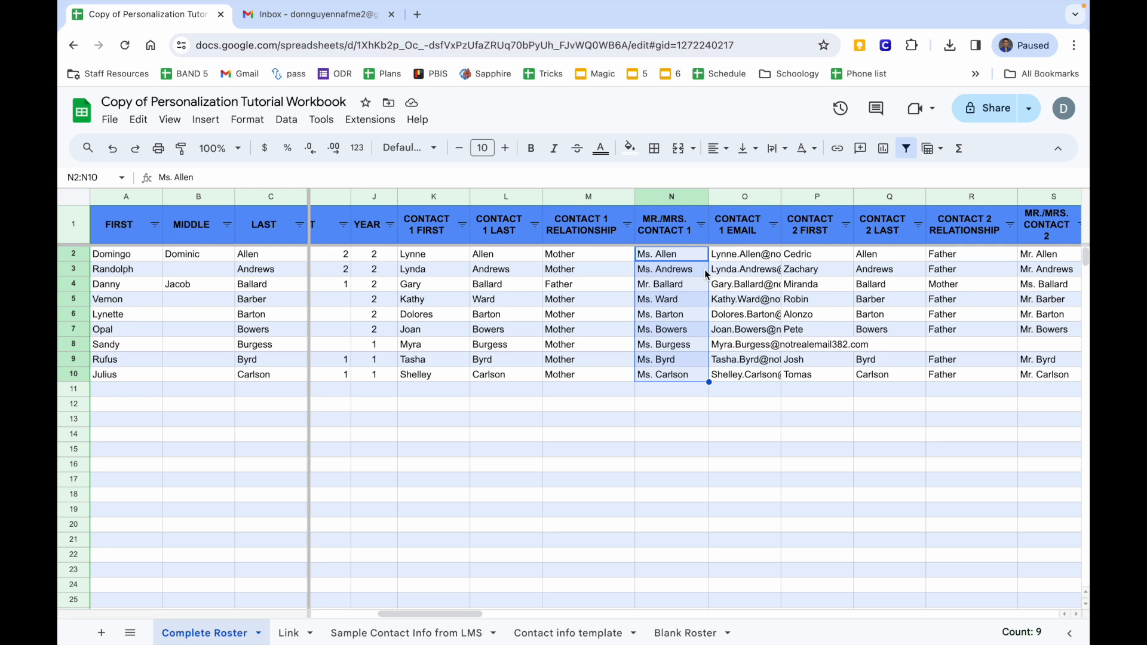
pyautogui.hscroll(3, 704, 270)
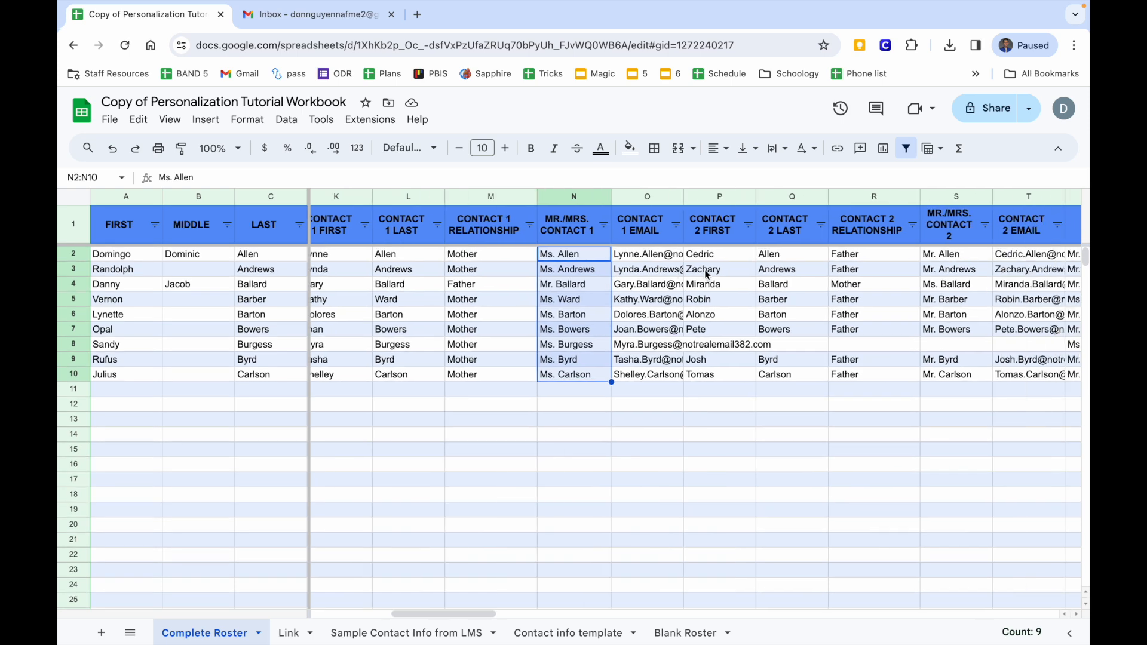
pyautogui.moveTo(648, 256); pyautogui.dragTo(914, 382)
pyautogui.hscroll(4, 898, 378)
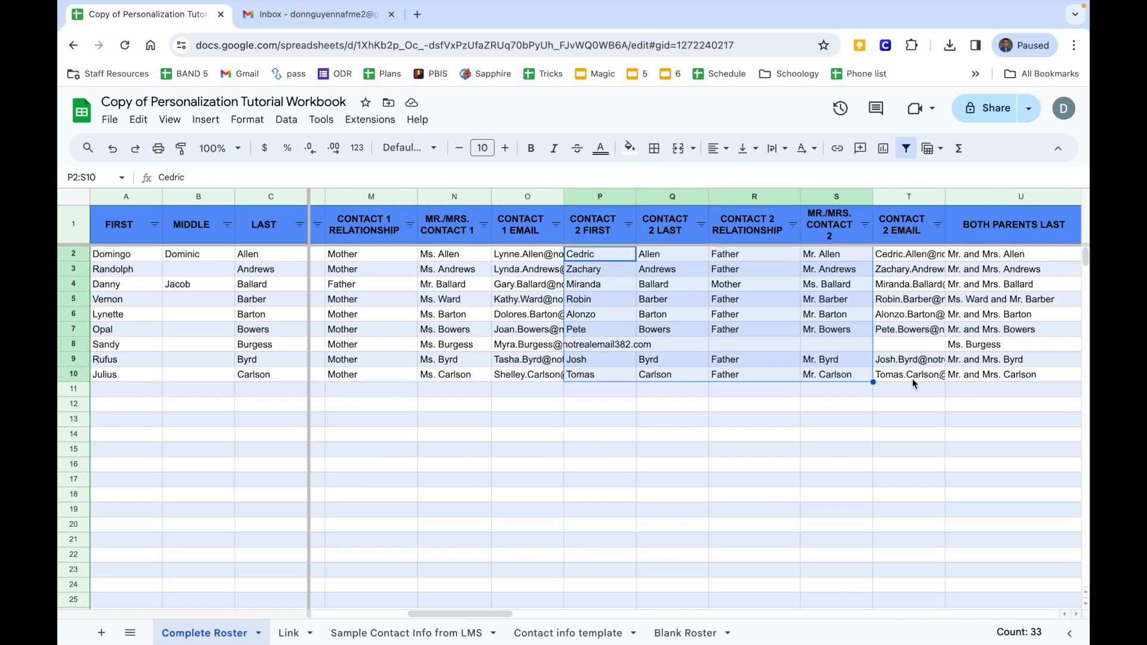
pyautogui.moveTo(709, 255); pyautogui.dragTo(752, 372)
pyautogui.hscroll(3, 777, 335)
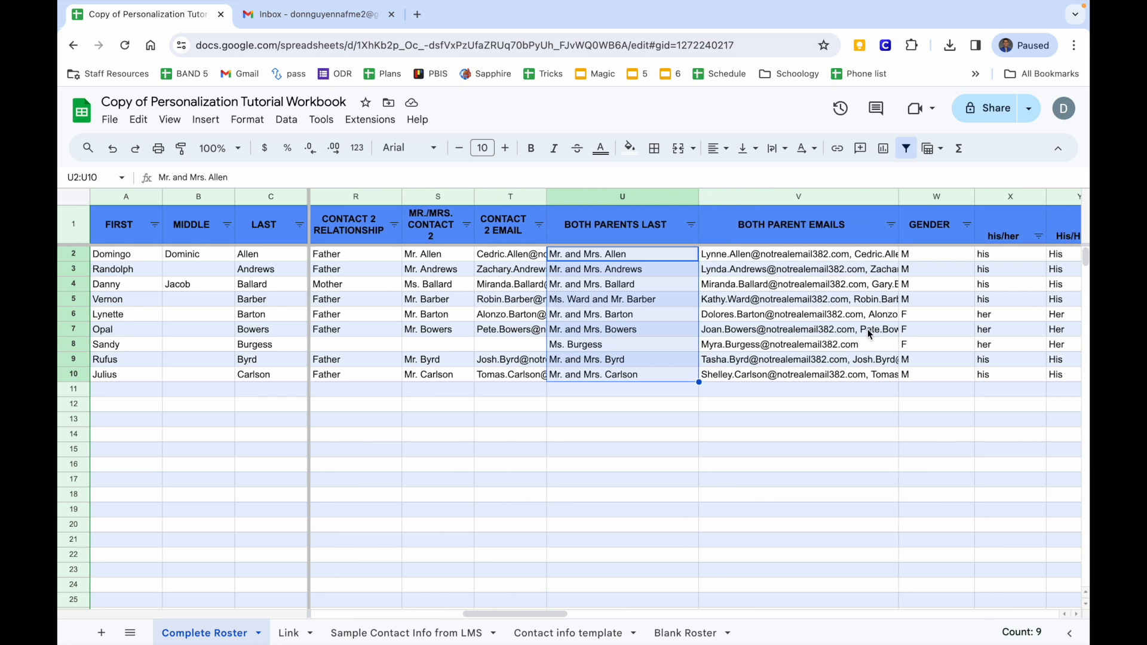
pyautogui.moveTo(781, 256); pyautogui.dragTo(779, 366)
pyautogui.hscroll(4, 778, 367)
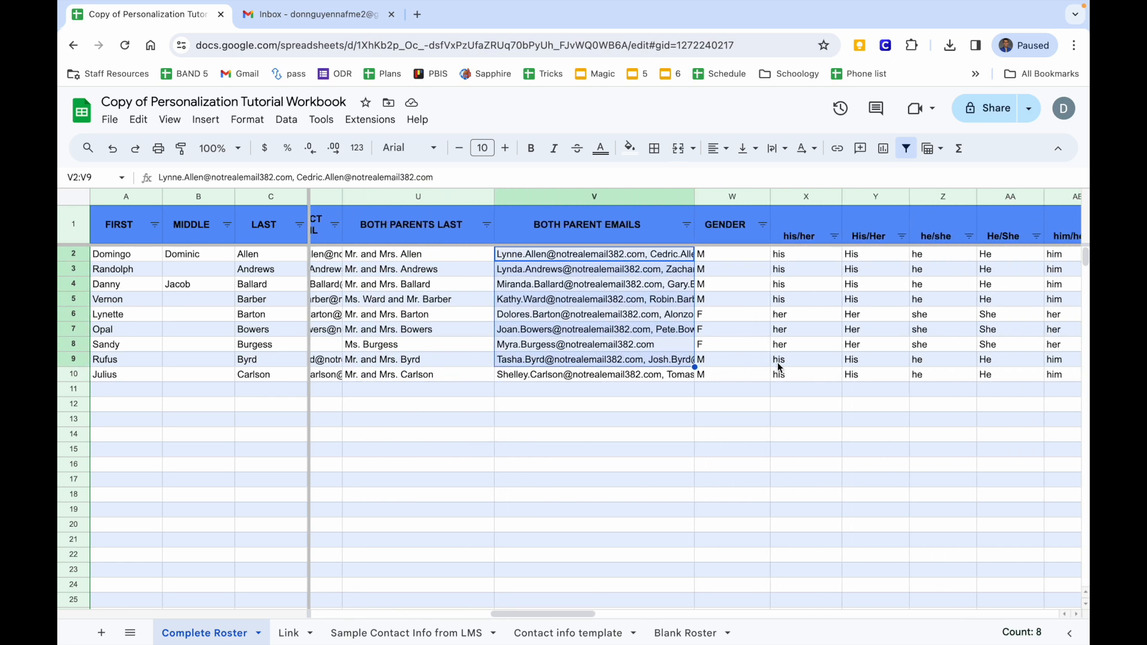
pyautogui.click(590, 256)
pyautogui.moveTo(589, 256); pyautogui.dragTo(937, 376)
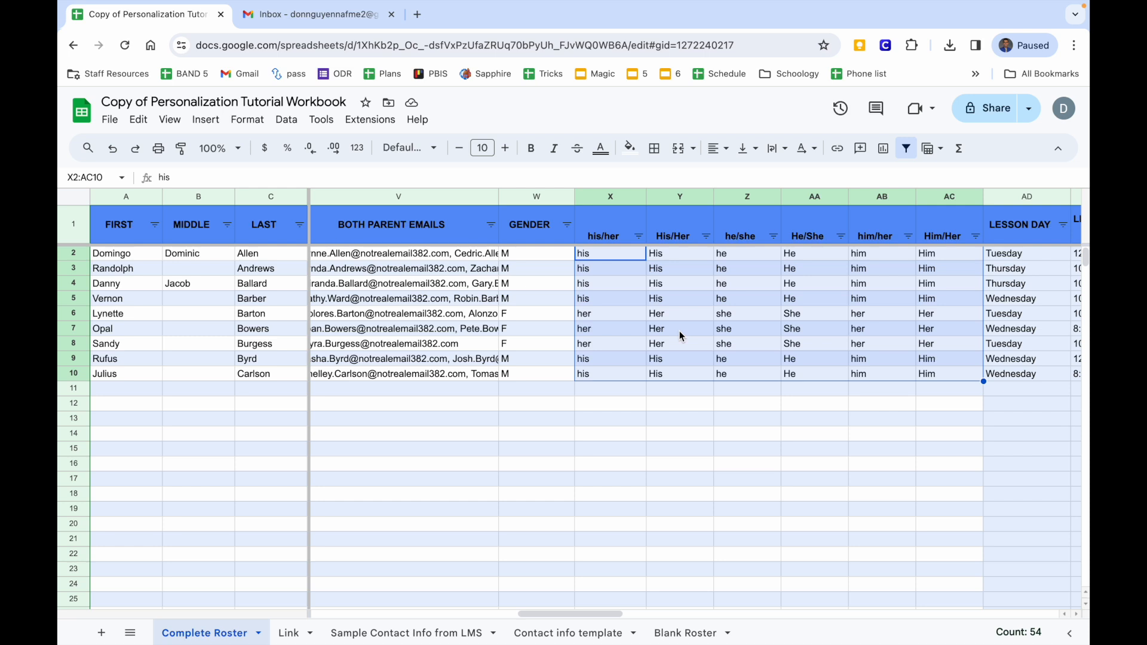
pyautogui.hscroll(-10, 679, 331)
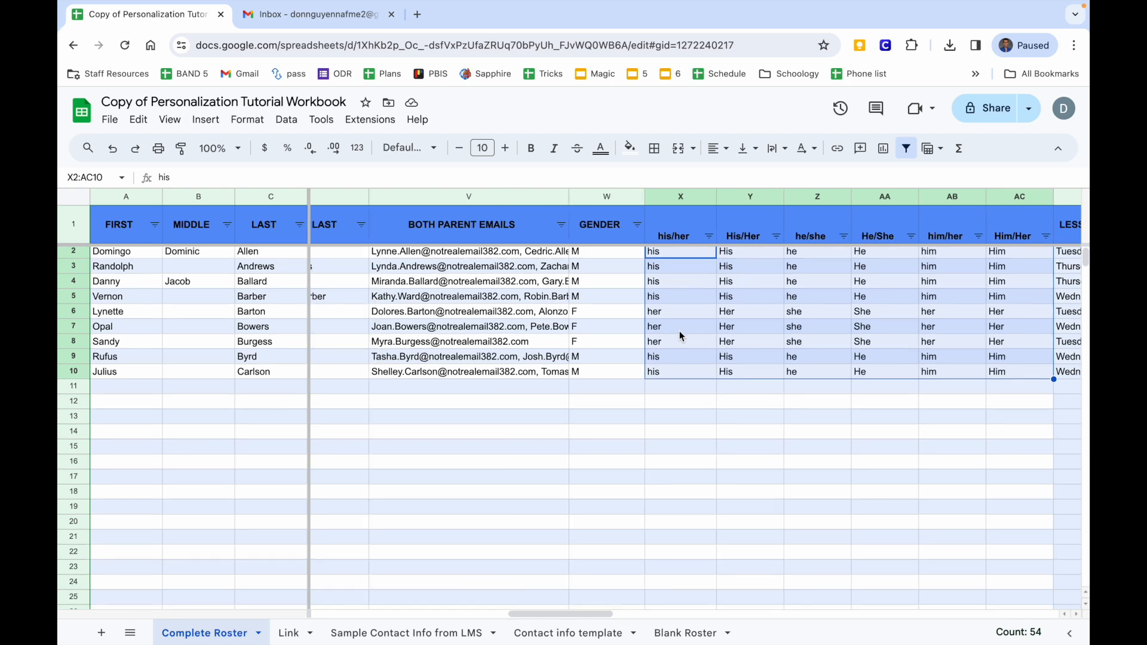
# Follow the A1 link on the Link sheet to the 'Create a mail merge with Gmail & Google Sheets' guide.
pyautogui.click(289, 635)
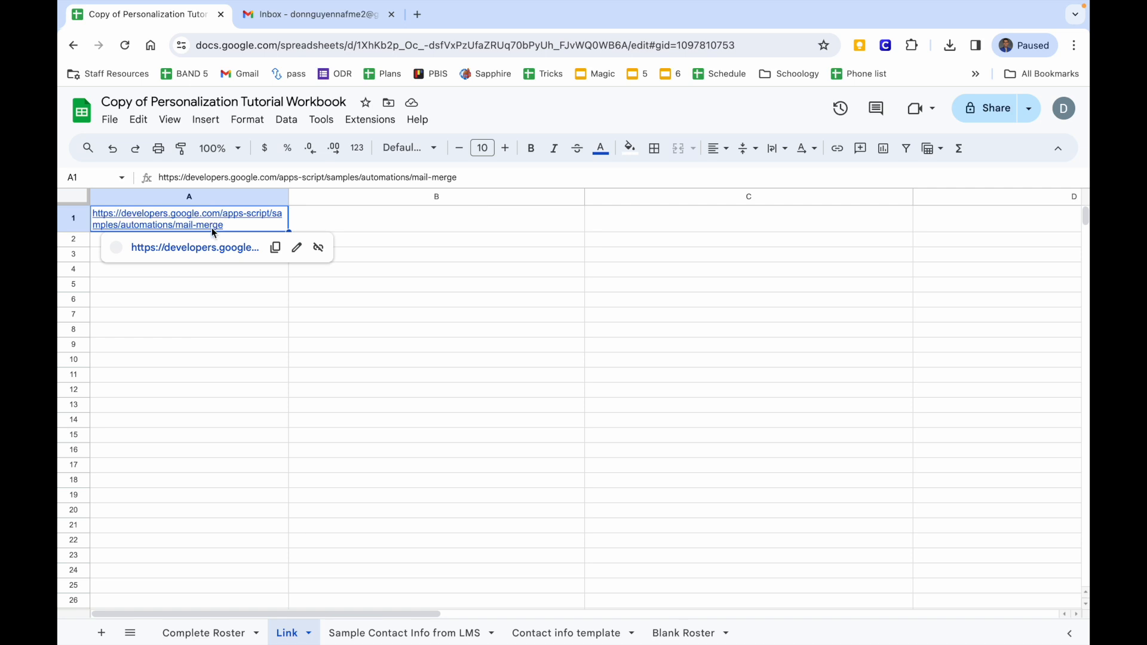
pyautogui.click(213, 245)
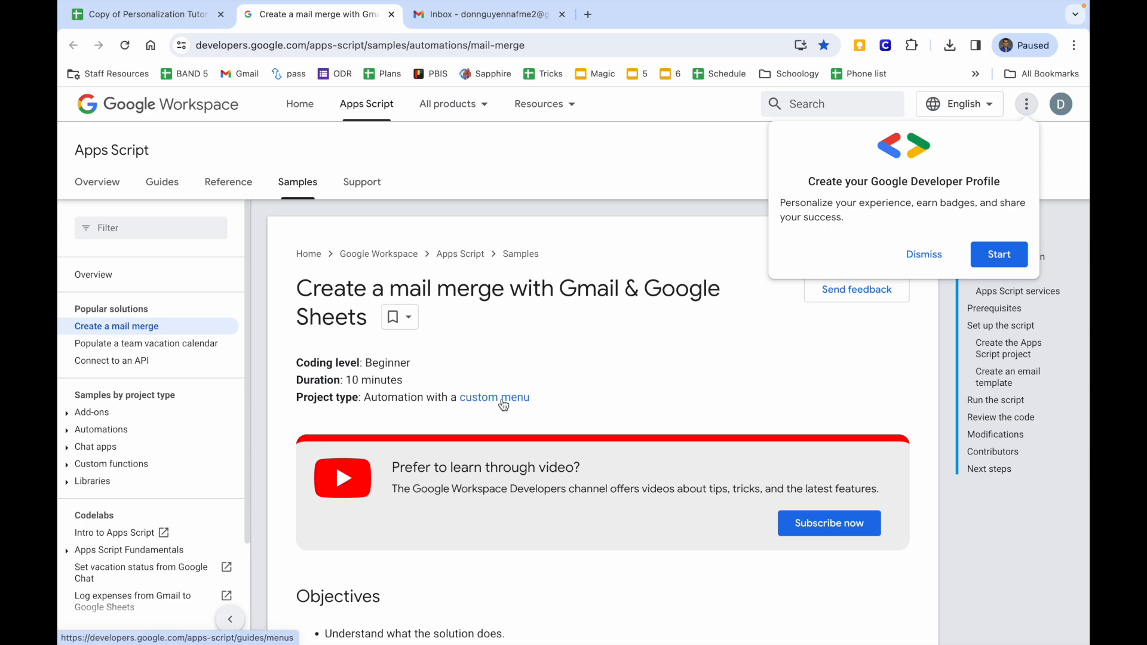
# Copy the sample mail merge spreadsheet from the guide's Set up the script section.
pyautogui.scroll(-9, 503, 404)
pyautogui.scroll(-9, 503, 404)
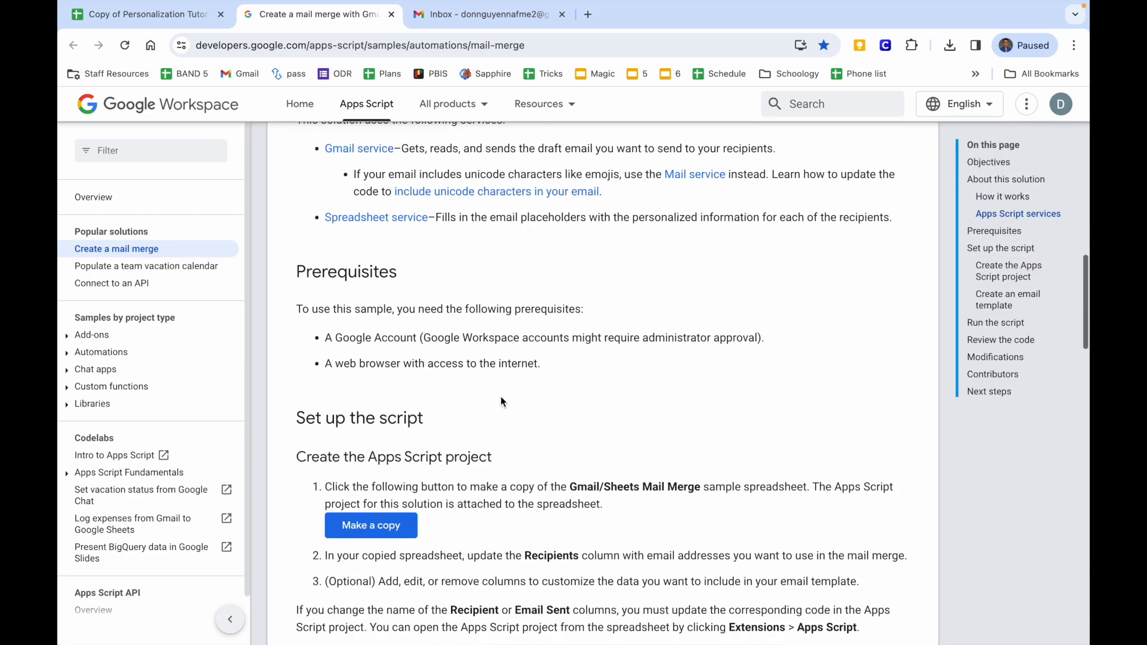
pyautogui.click(398, 460)
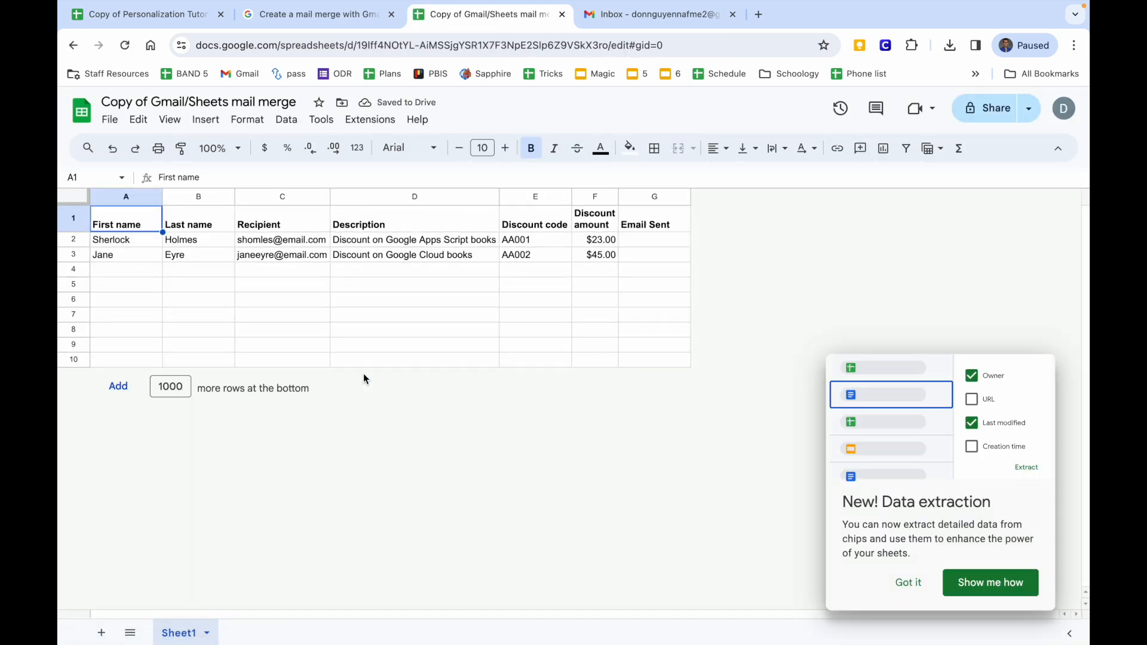
# Compare the sample sheet's headers with the draft's {{FIRST}} and {{BOTH PARENTS LAST}} placeholders.
pyautogui.moveTo(125, 224); pyautogui.dragTo(643, 221)
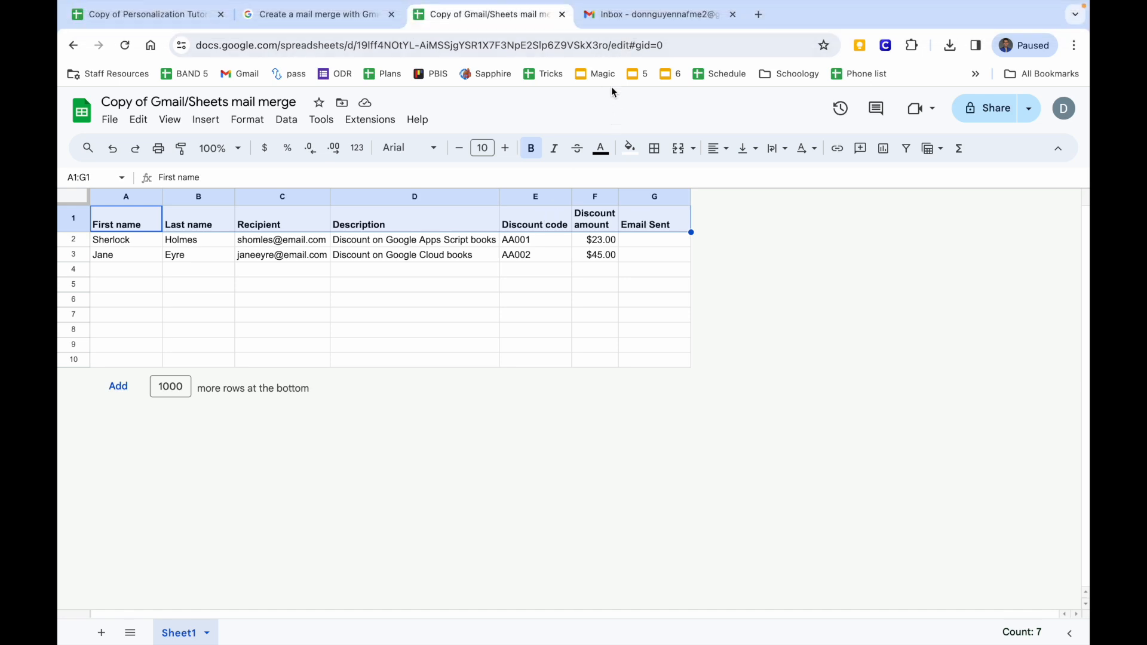
pyautogui.click(626, 17)
pyautogui.click(643, 316)
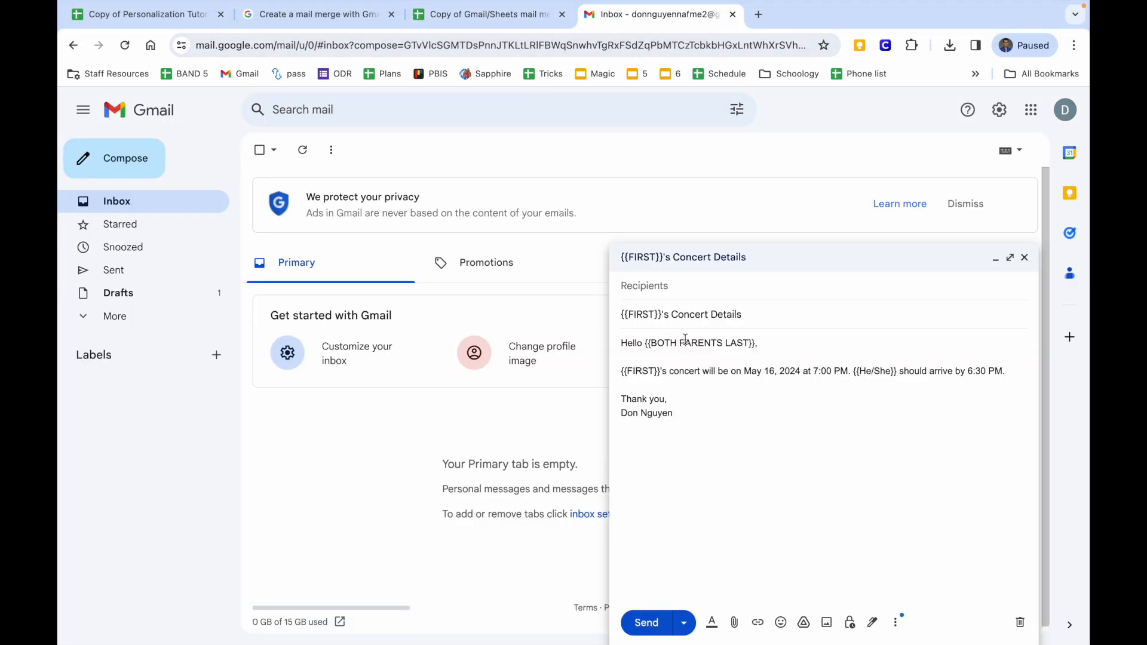
pyautogui.moveTo(664, 345); pyautogui.dragTo(712, 345)
pyautogui.click(637, 373)
pyautogui.click(489, 15)
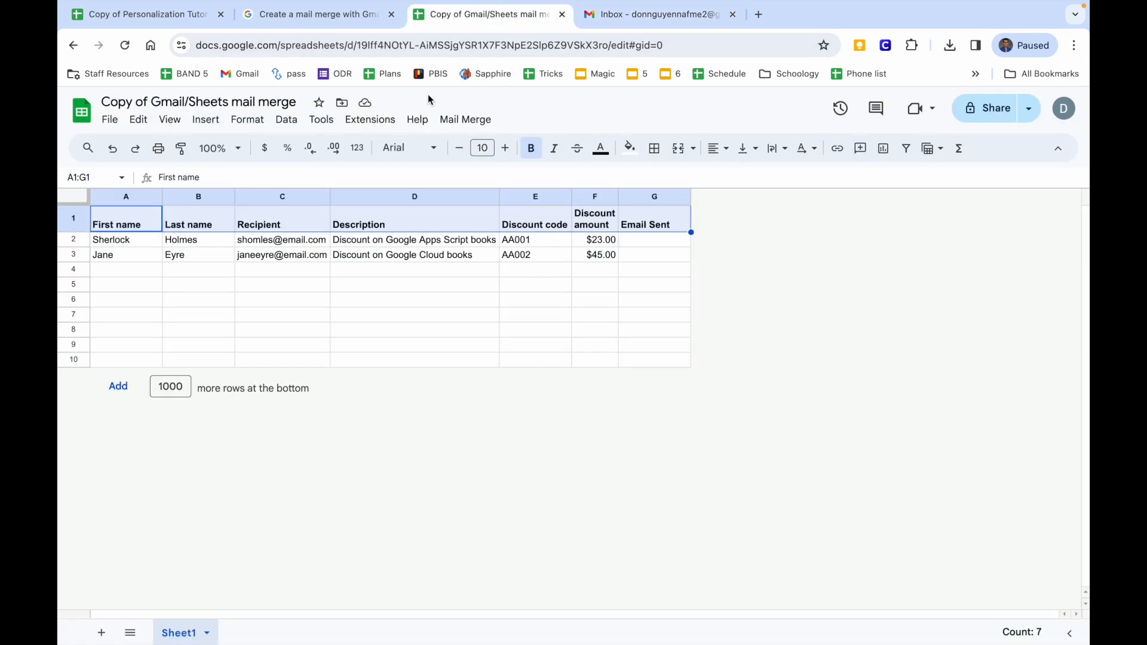
pyautogui.click(335, 285)
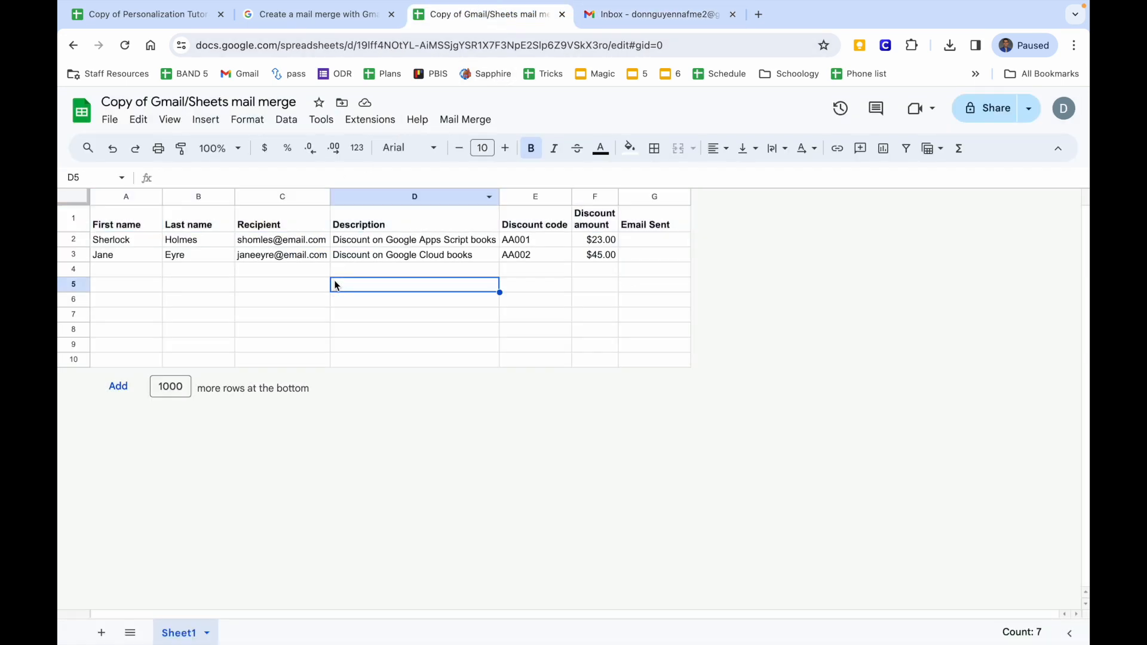
pyautogui.click(271, 225)
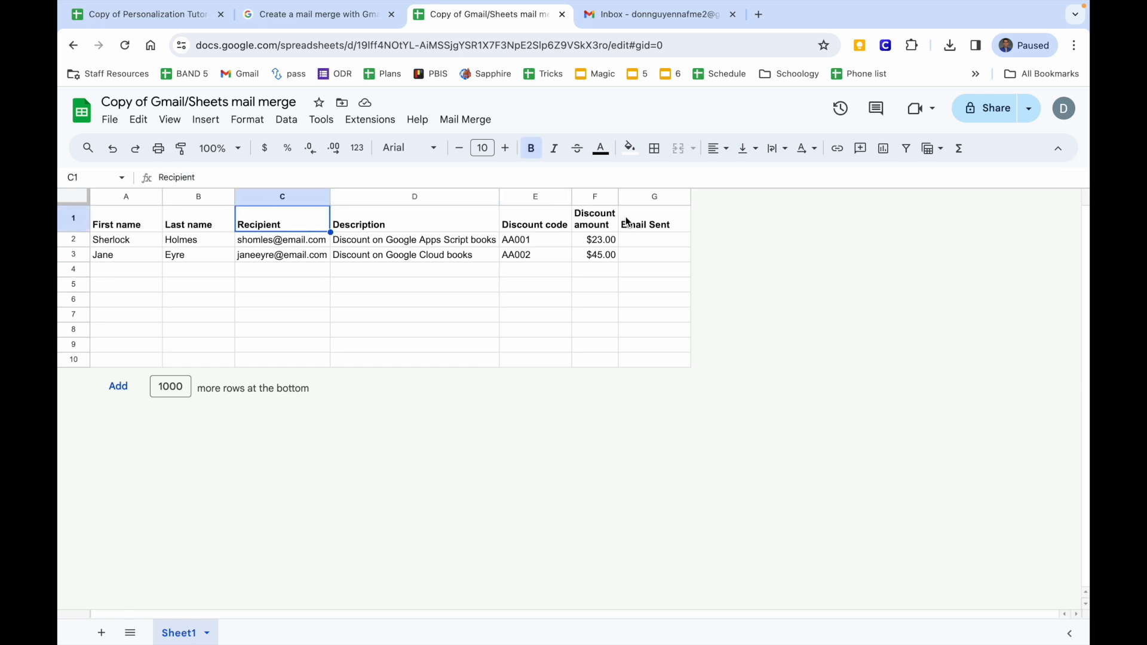
pyautogui.click(643, 229)
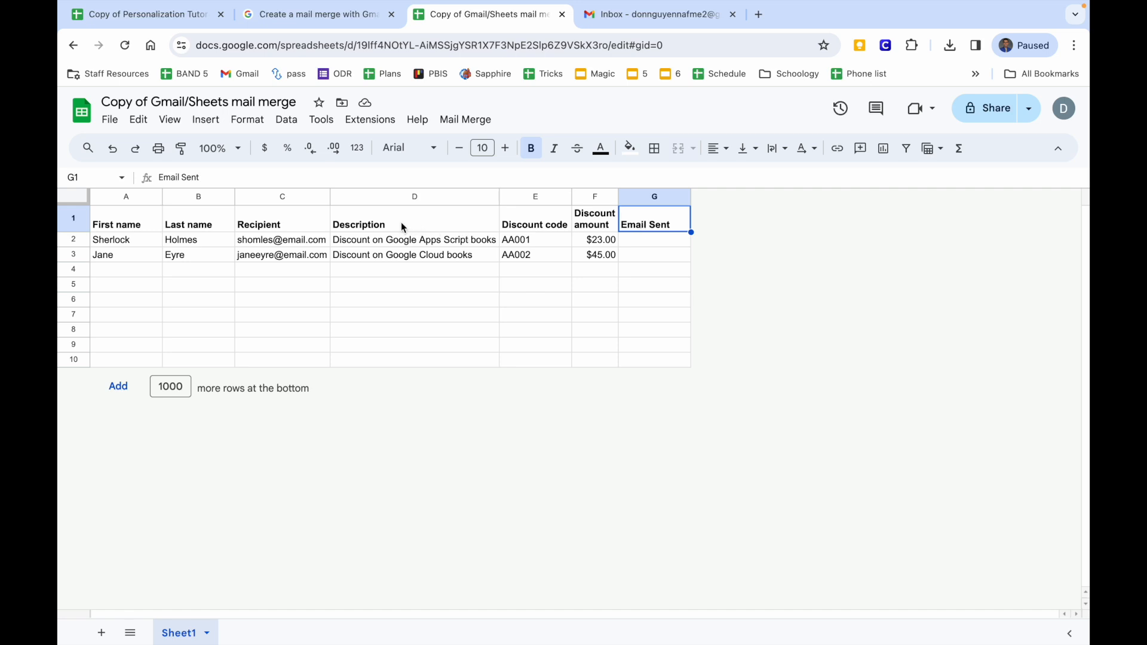
# Clear the sample names in A1:B3 and the description and discount cells in D1:F3.
pyautogui.click(119, 226)
pyautogui.moveTo(120, 226); pyautogui.dragTo(199, 252)
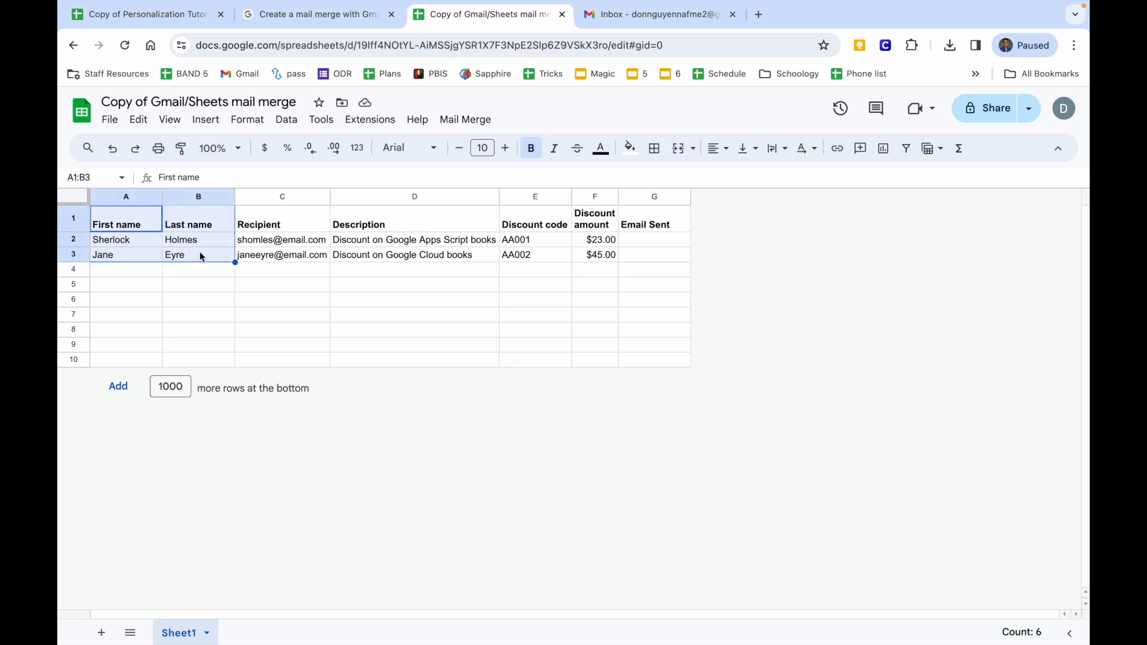
pyautogui.press('Delete')
pyautogui.click(357, 222)
pyautogui.moveTo(358, 223); pyautogui.dragTo(594, 255)
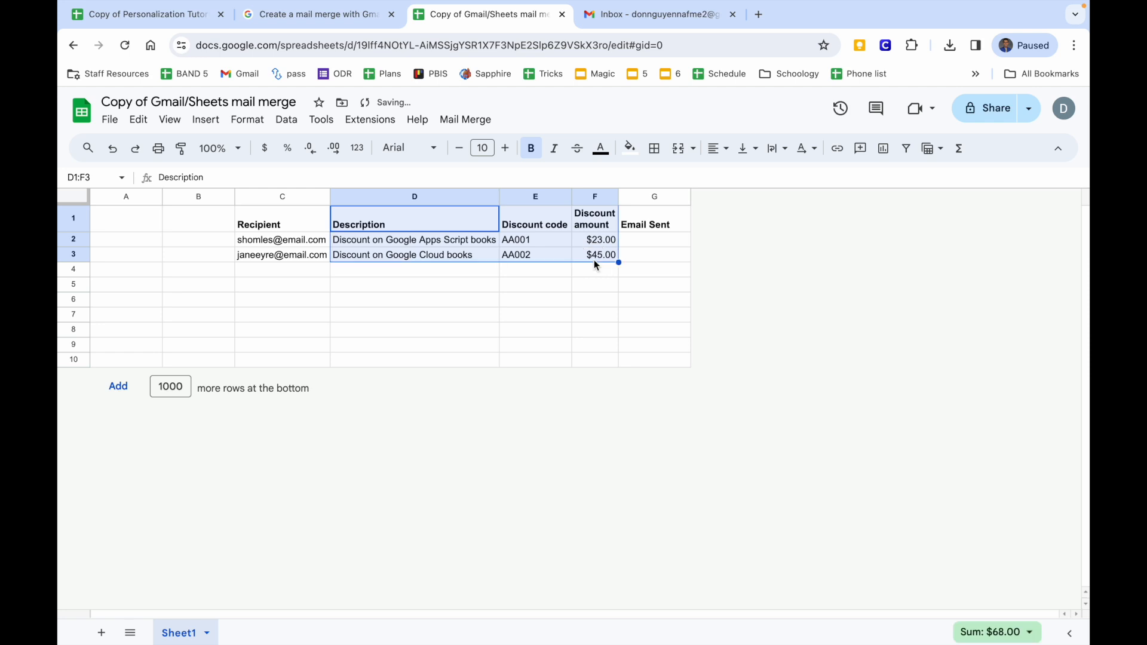
pyautogui.press('Delete')
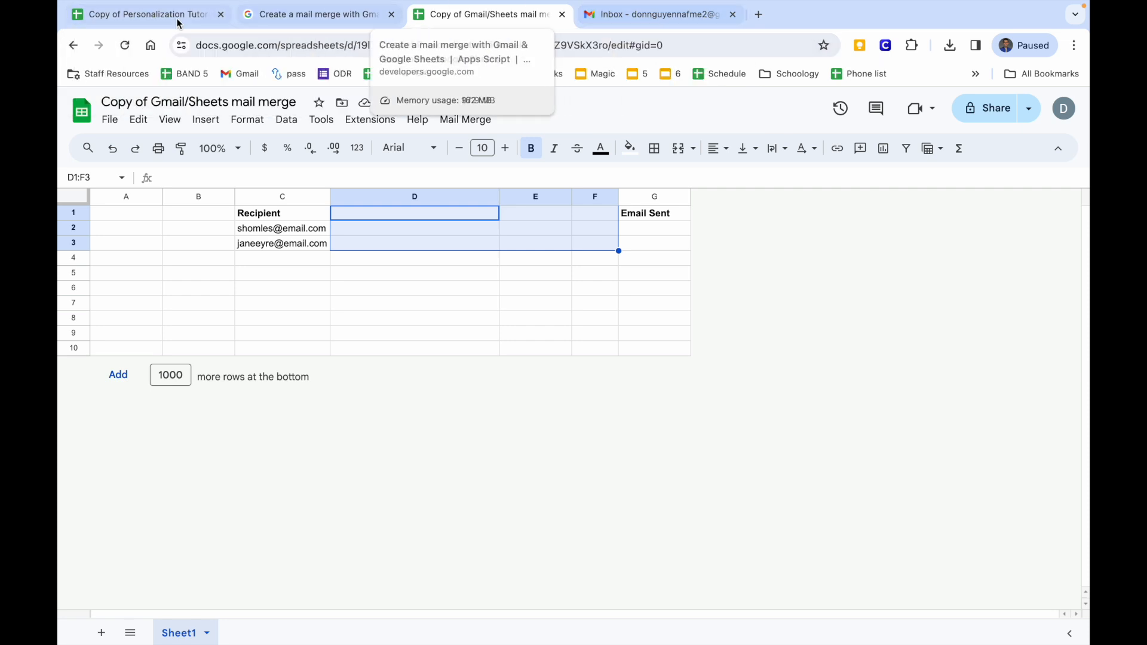
# Select the FIRST student-names column on the Complete Roster sheet.
pyautogui.click(159, 16)
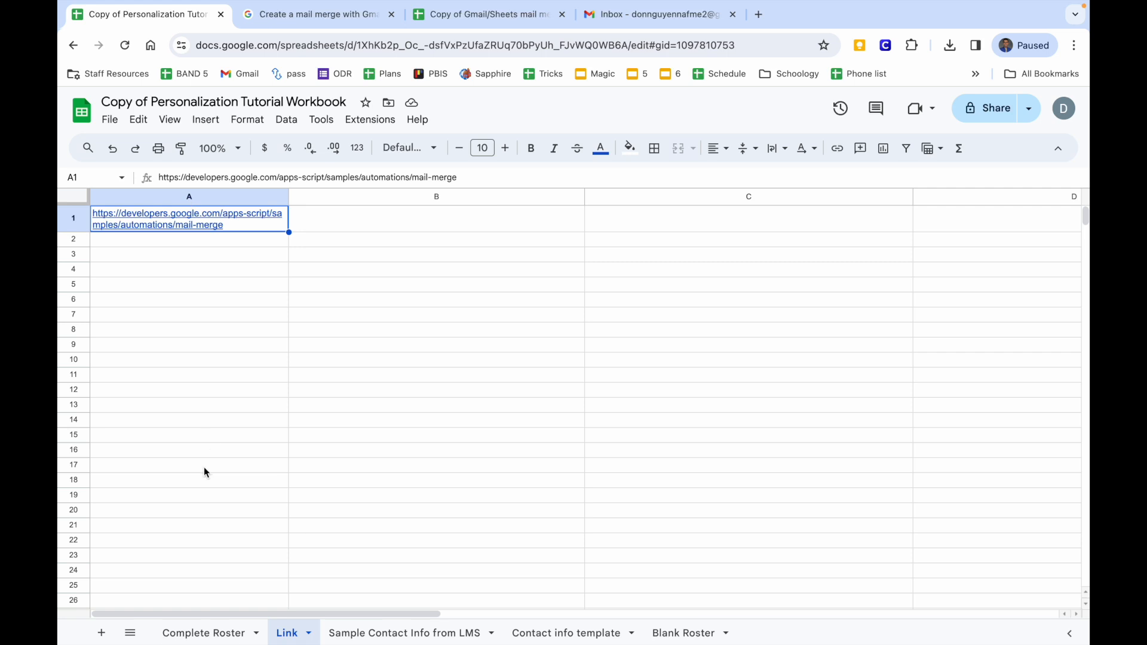
pyautogui.click(203, 633)
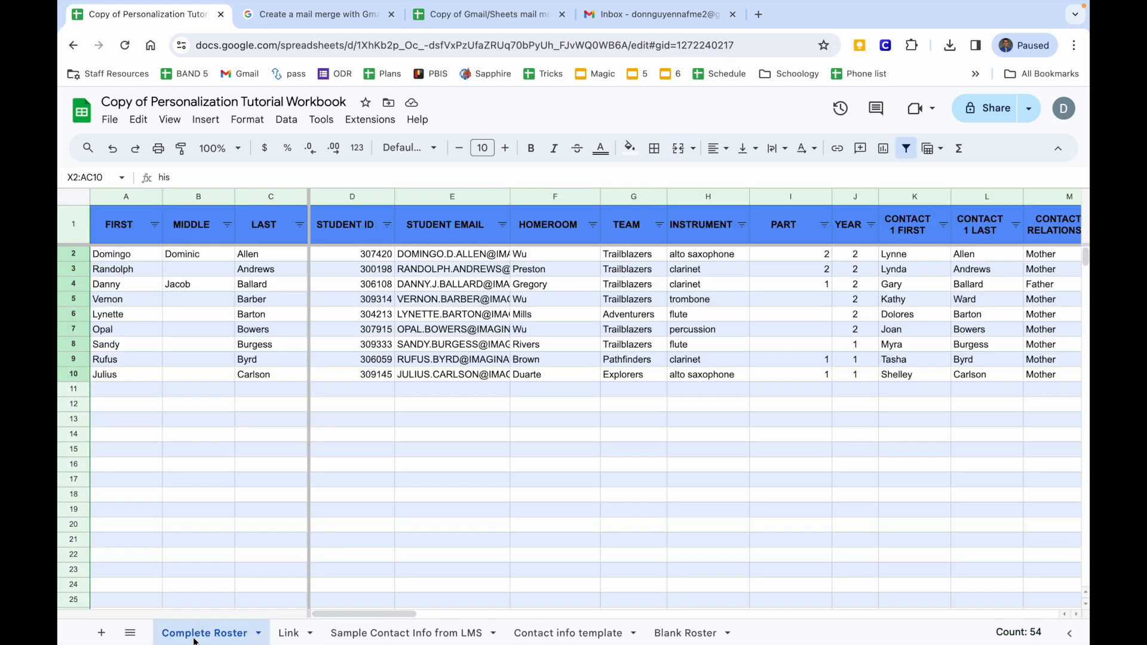
pyautogui.click(621, 21)
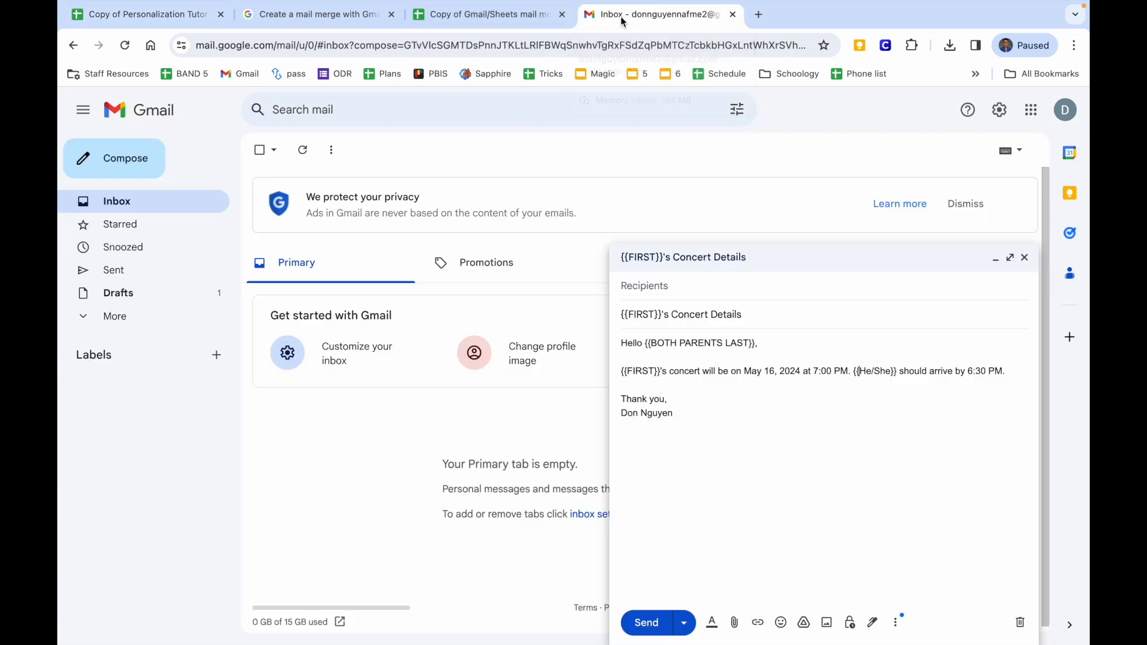
pyautogui.click(645, 316)
pyautogui.click(678, 371)
pyautogui.click(141, 16)
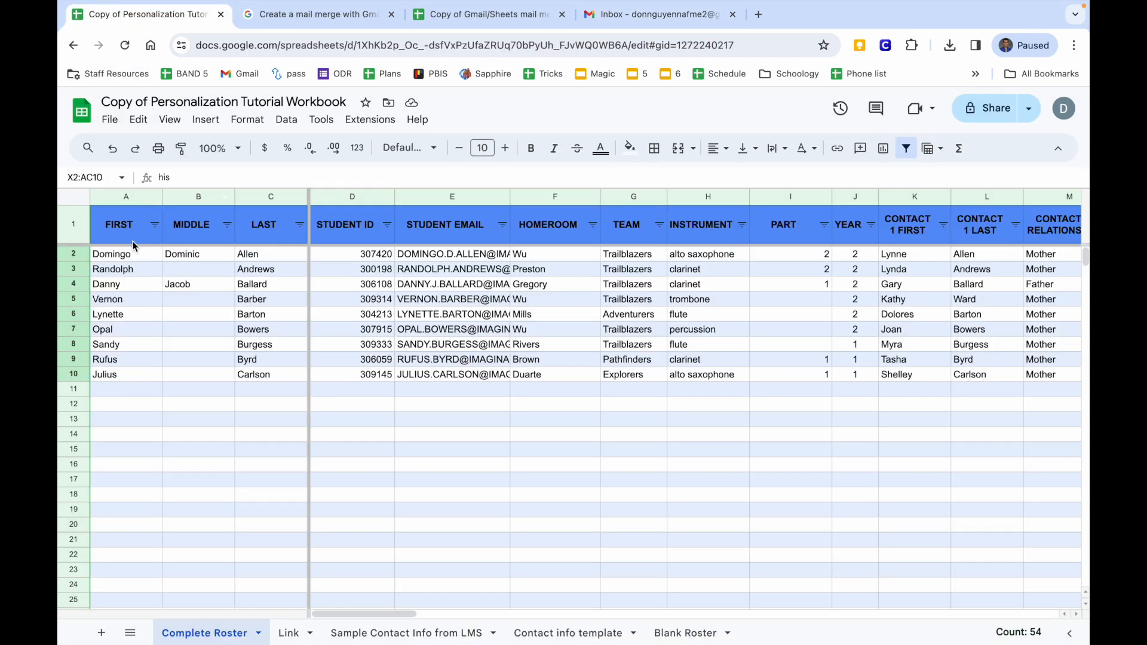
pyautogui.moveTo(122, 230); pyautogui.dragTo(117, 379)
pyautogui.press('super+c')
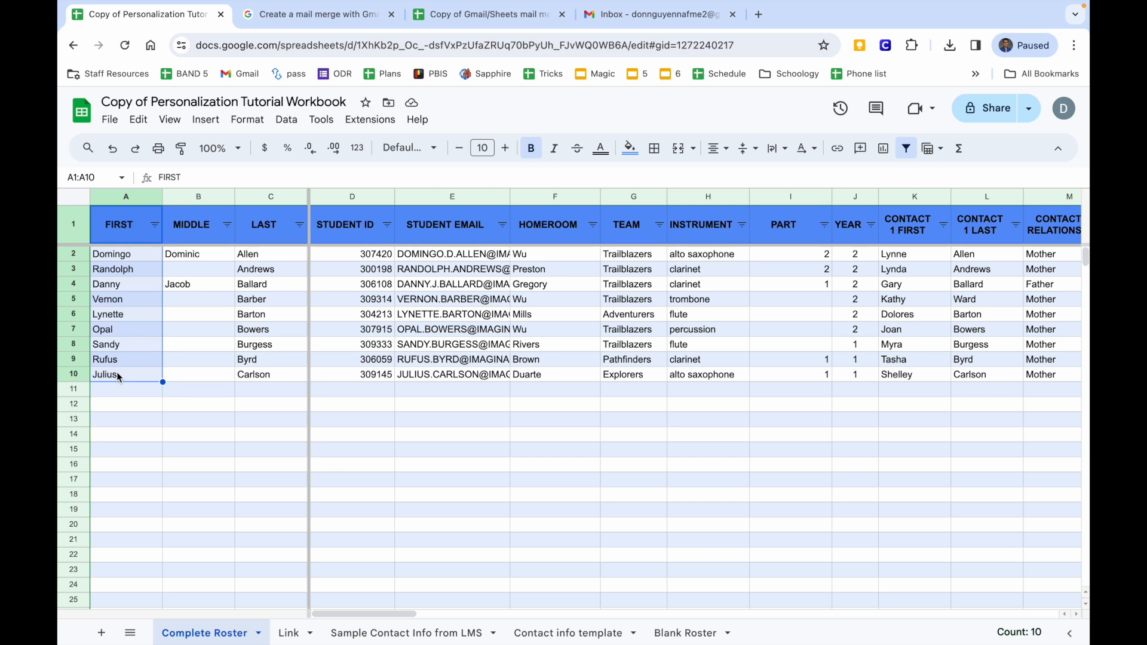
# Paste the first names as values only into A1 of the mail merge sheet.
pyautogui.click(496, 15)
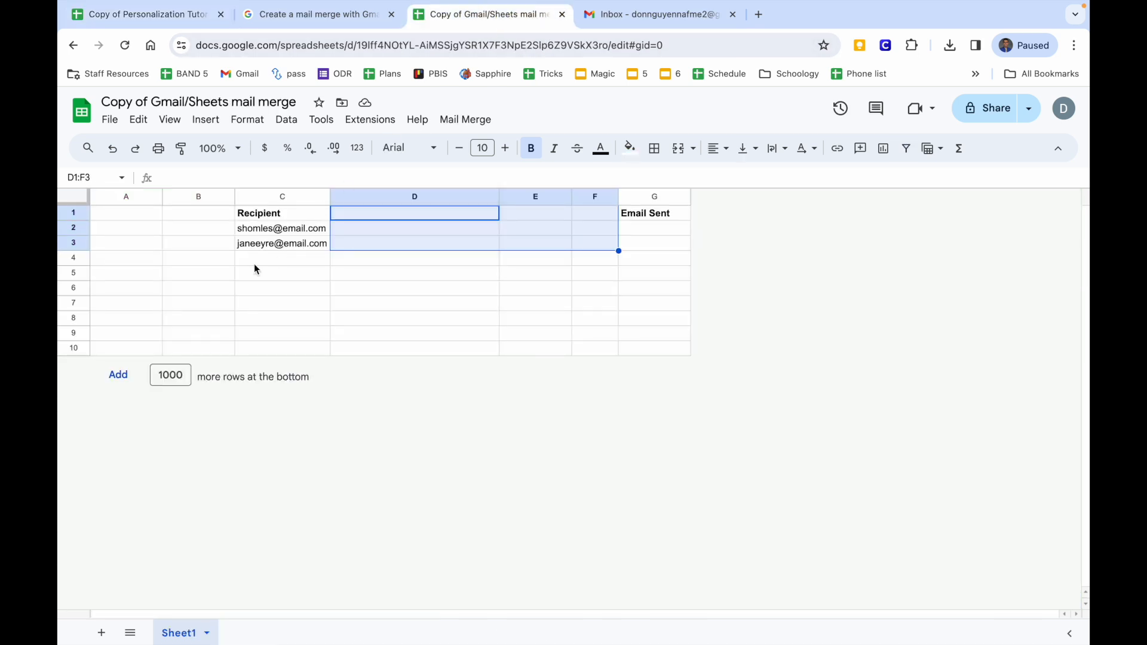
pyautogui.click(133, 223)
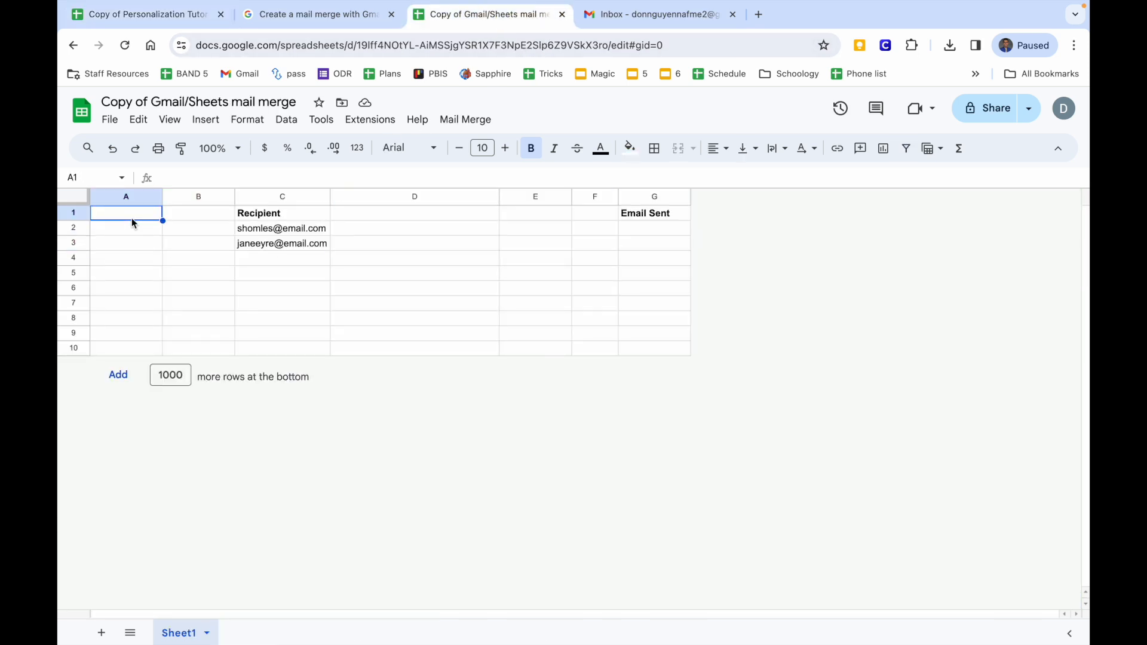
pyautogui.rightClick(133, 222)
pyautogui.moveTo(136, 229)
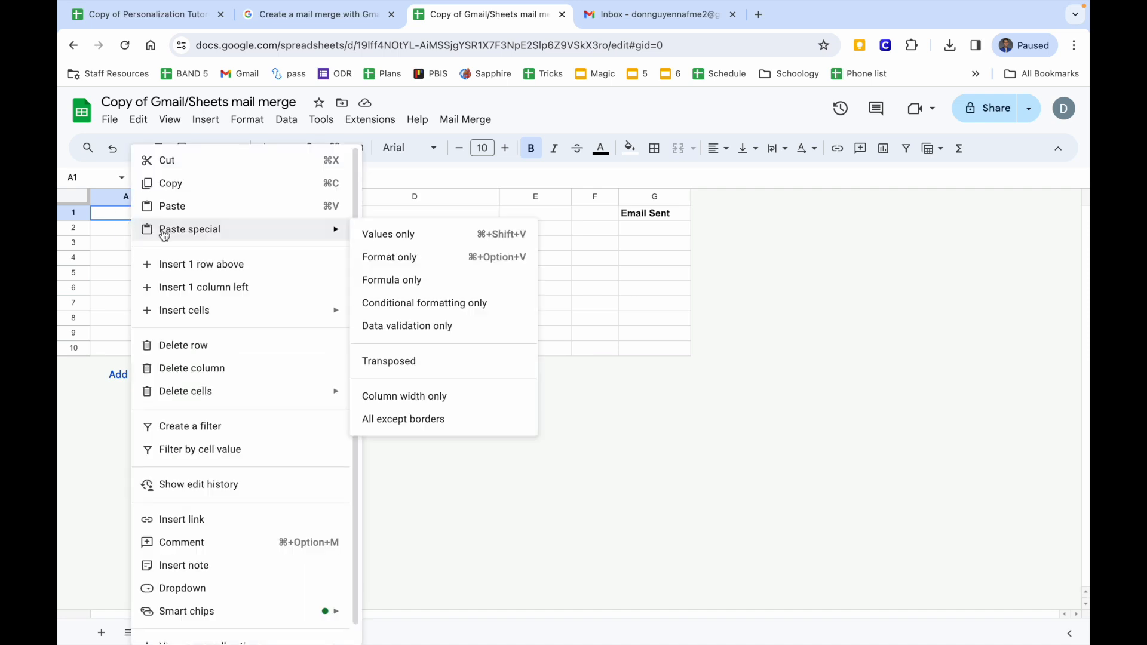
pyautogui.click(445, 234)
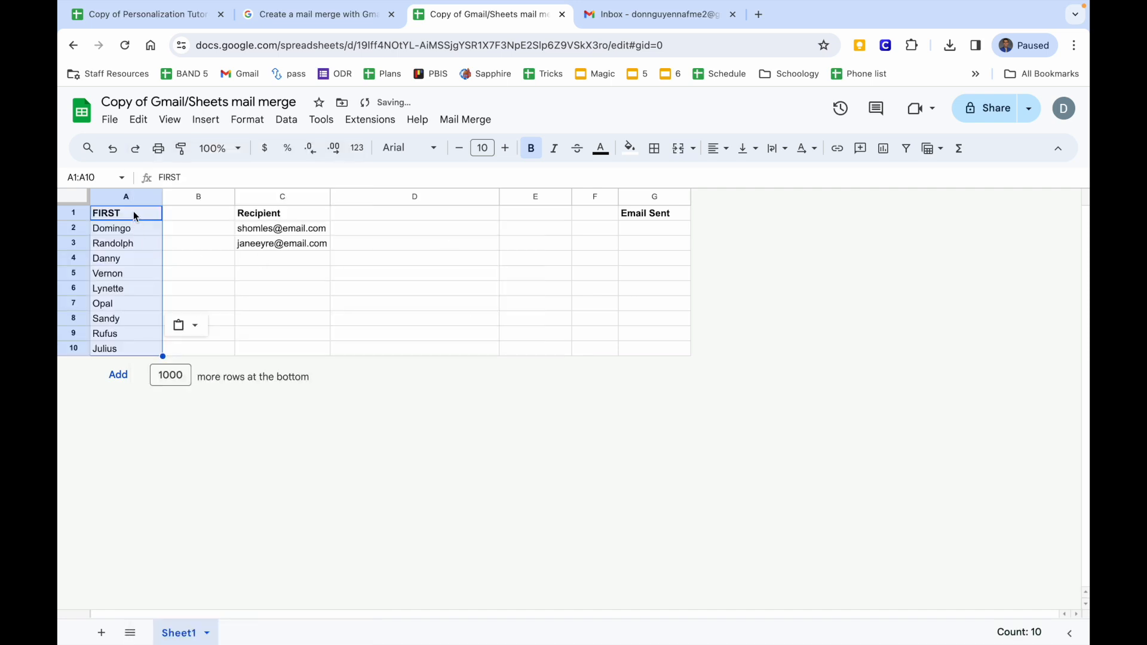
pyautogui.moveTo(134, 213); pyautogui.dragTo(125, 353)
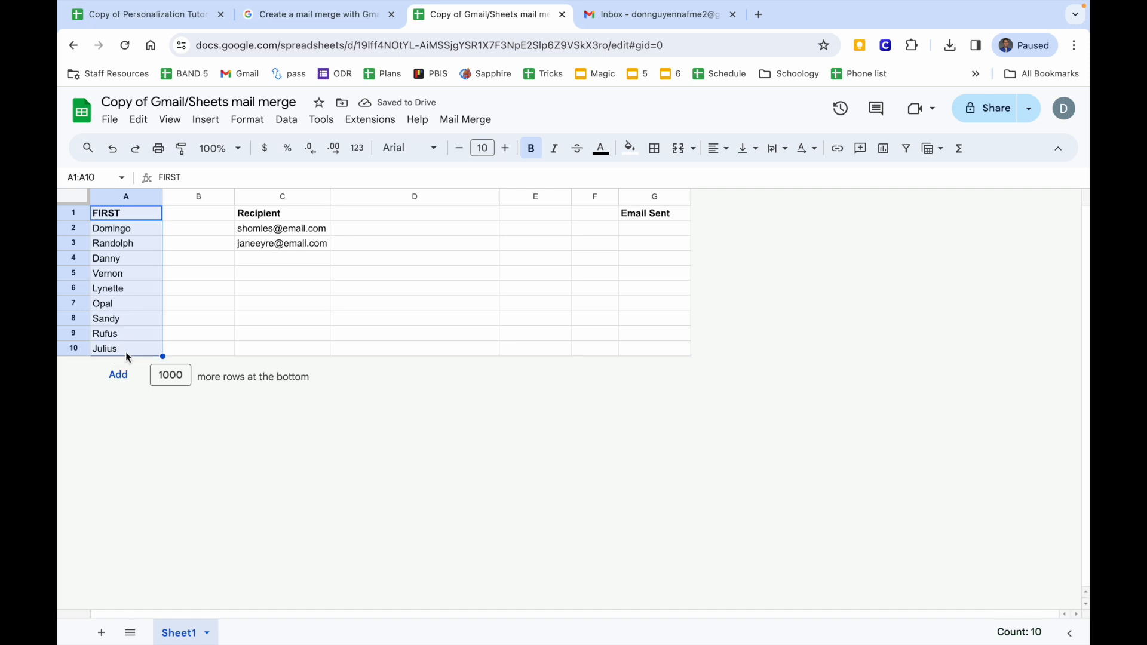
# Copy the roster's BOTH PARENTS LAST column, U1:U10.
pyautogui.click(593, 24)
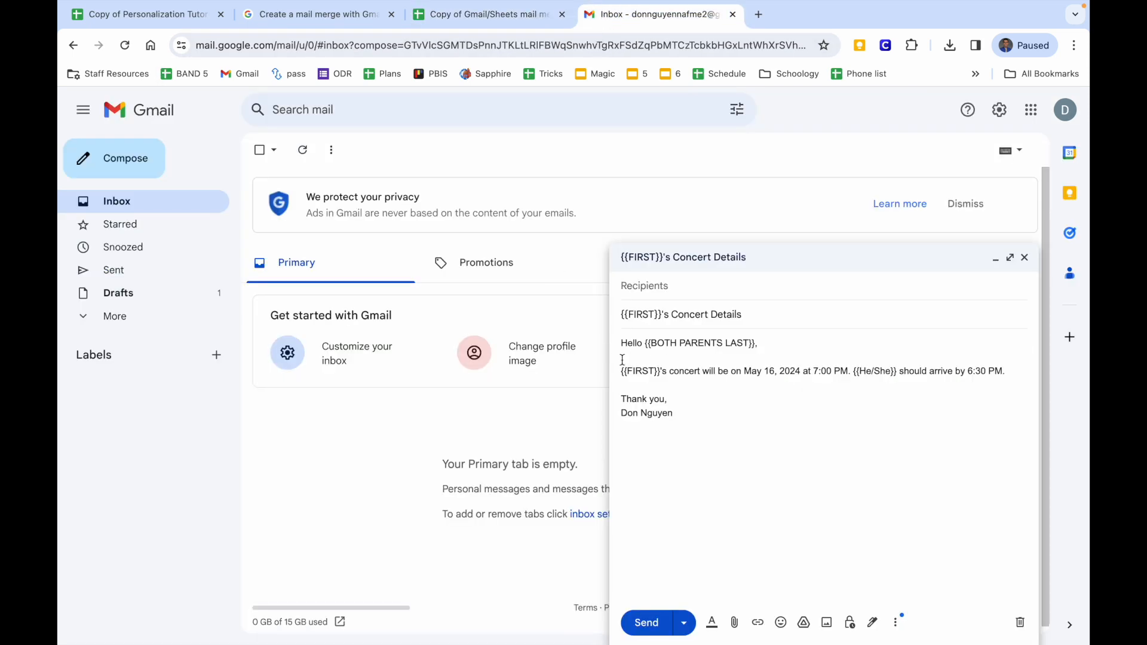
pyautogui.click(168, 18)
pyautogui.hscroll(6, 459, 326)
pyautogui.hscroll(8, 460, 326)
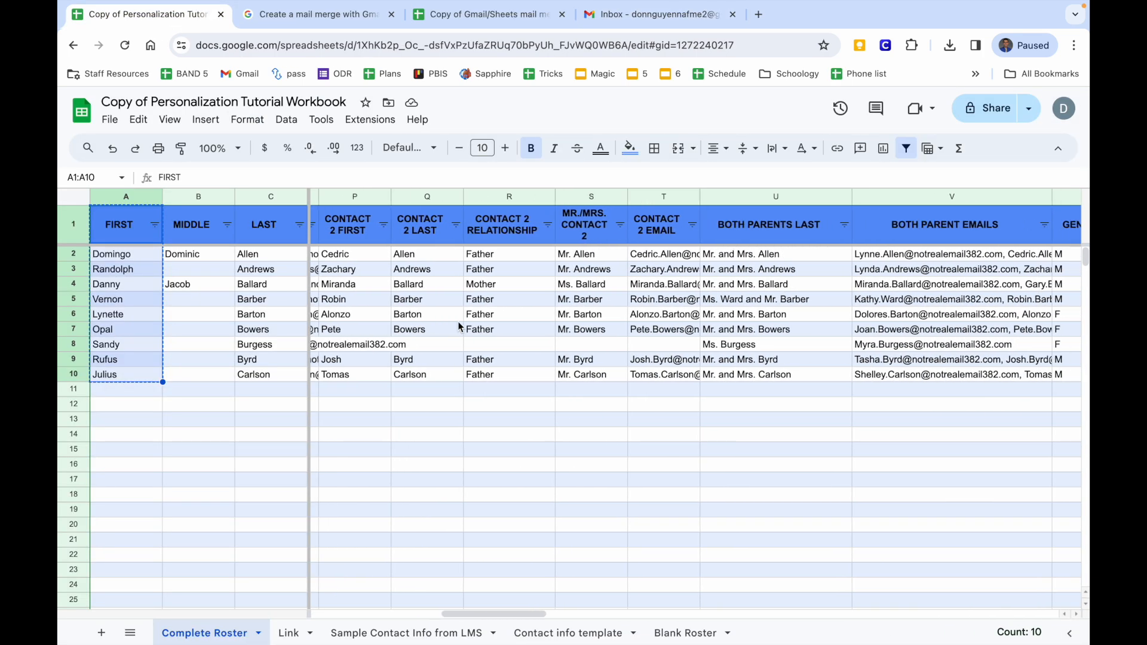
pyautogui.moveTo(519, 229); pyautogui.dragTo(519, 380)
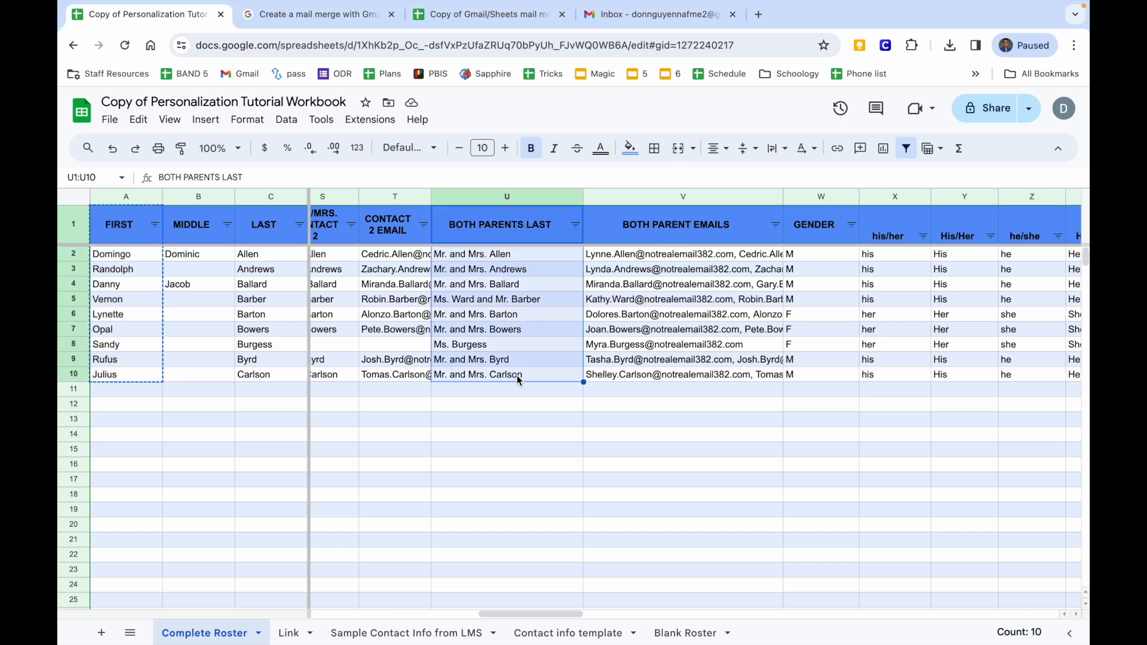
pyautogui.rightClick(520, 327)
pyautogui.click(572, 226)
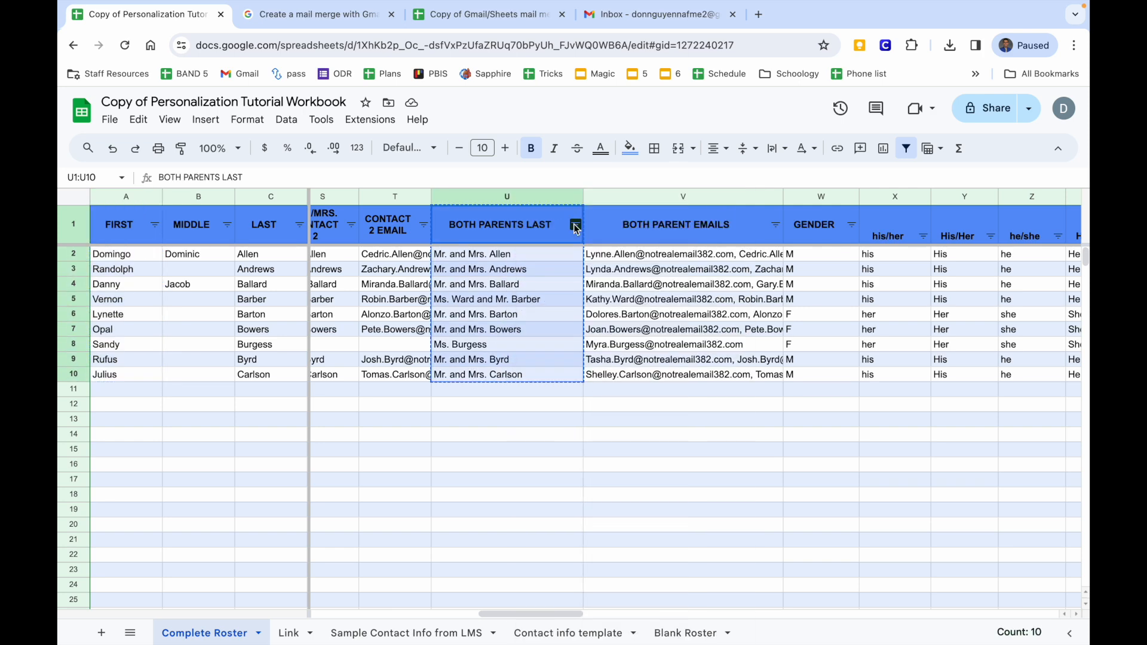
# Paste the parent names as values only into D1.
pyautogui.click(489, 14)
pyautogui.click(381, 214)
pyautogui.rightClick(380, 213)
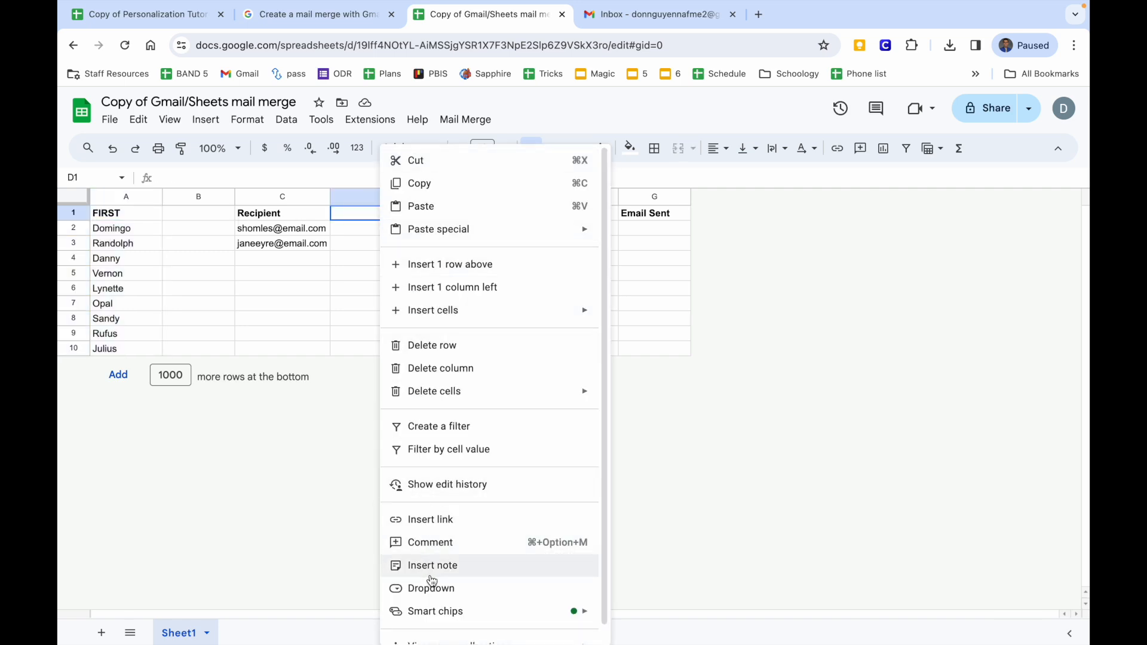
pyautogui.moveTo(468, 236)
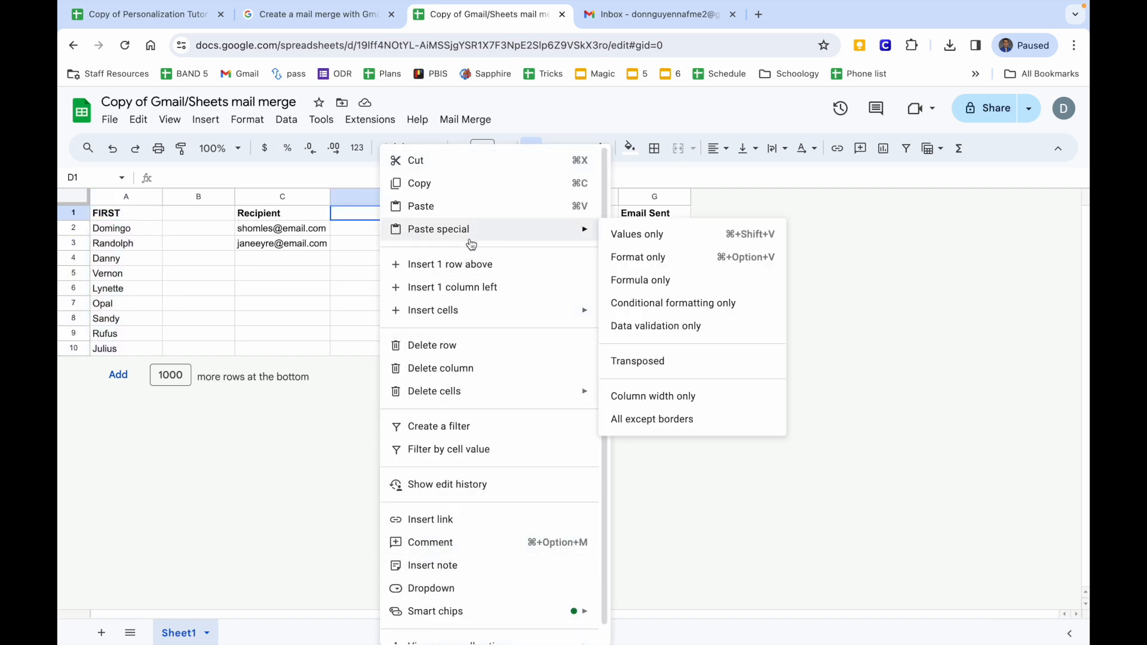
pyautogui.click(665, 239)
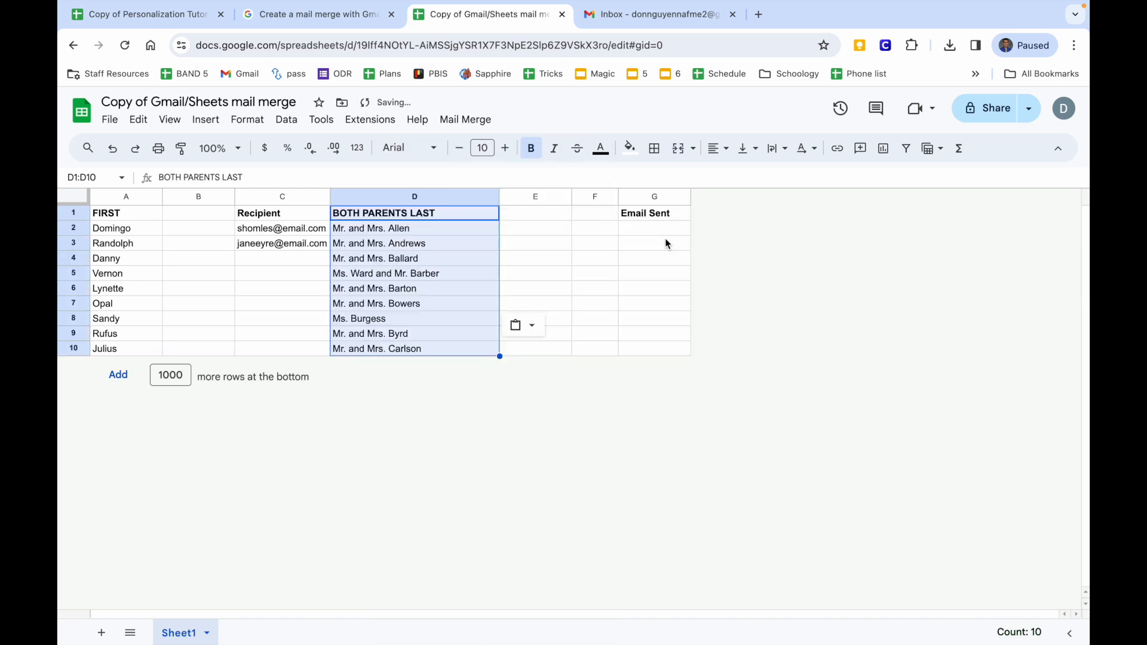
# Copy the roster's He/She pronoun column, AA1:AA10.
pyautogui.click(522, 213)
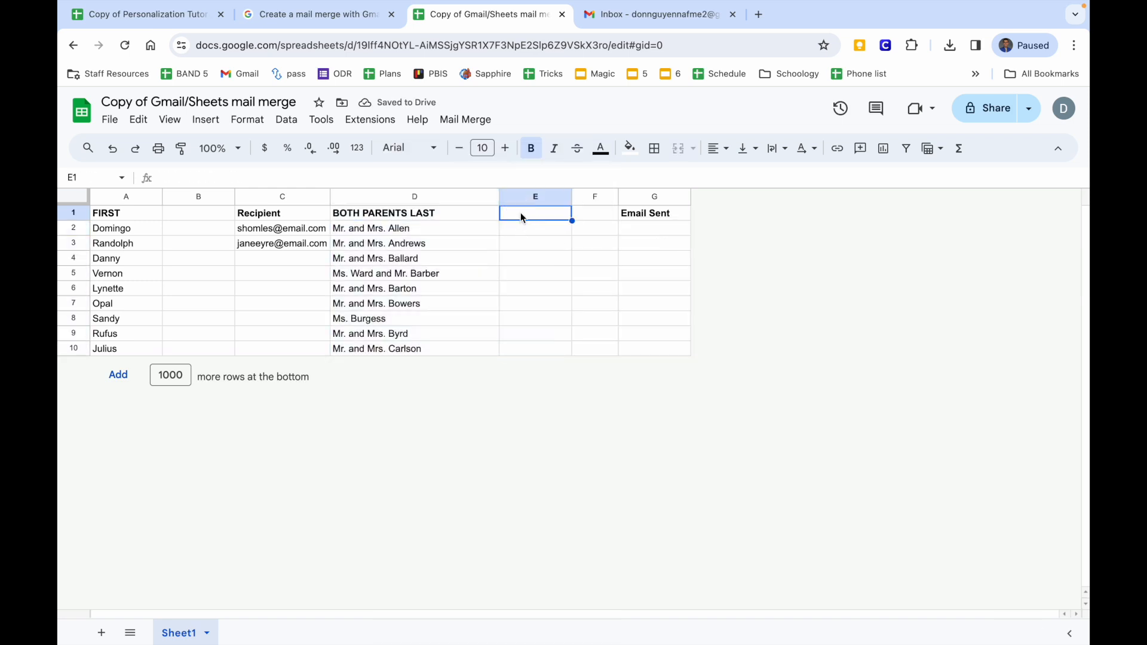
pyautogui.click(614, 26)
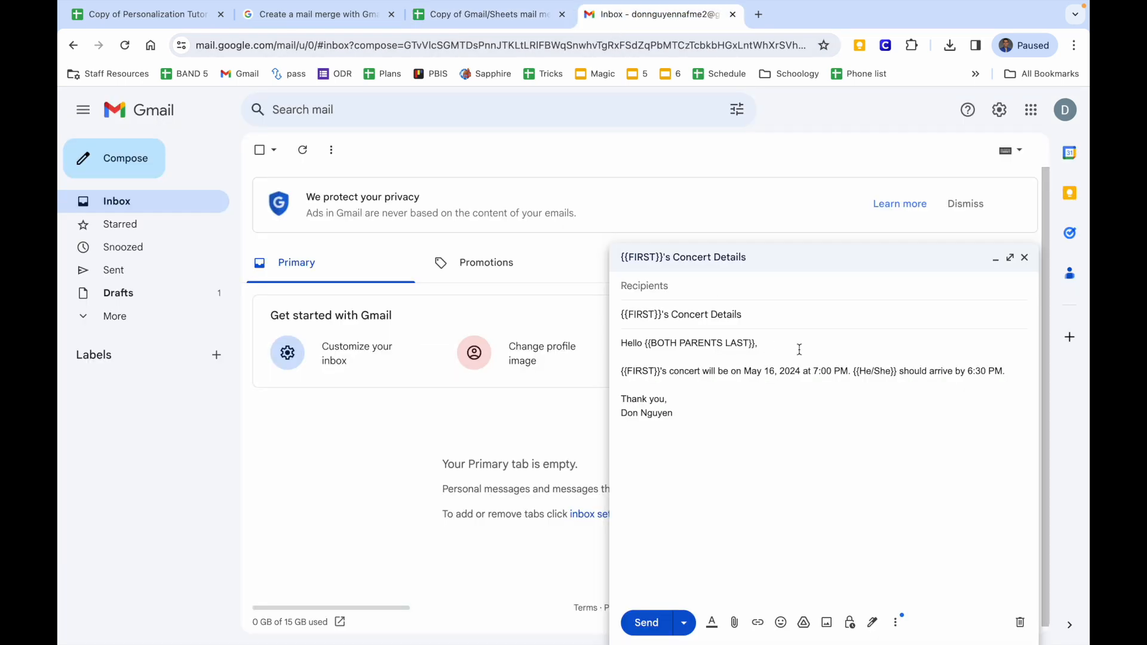
pyautogui.click(162, 18)
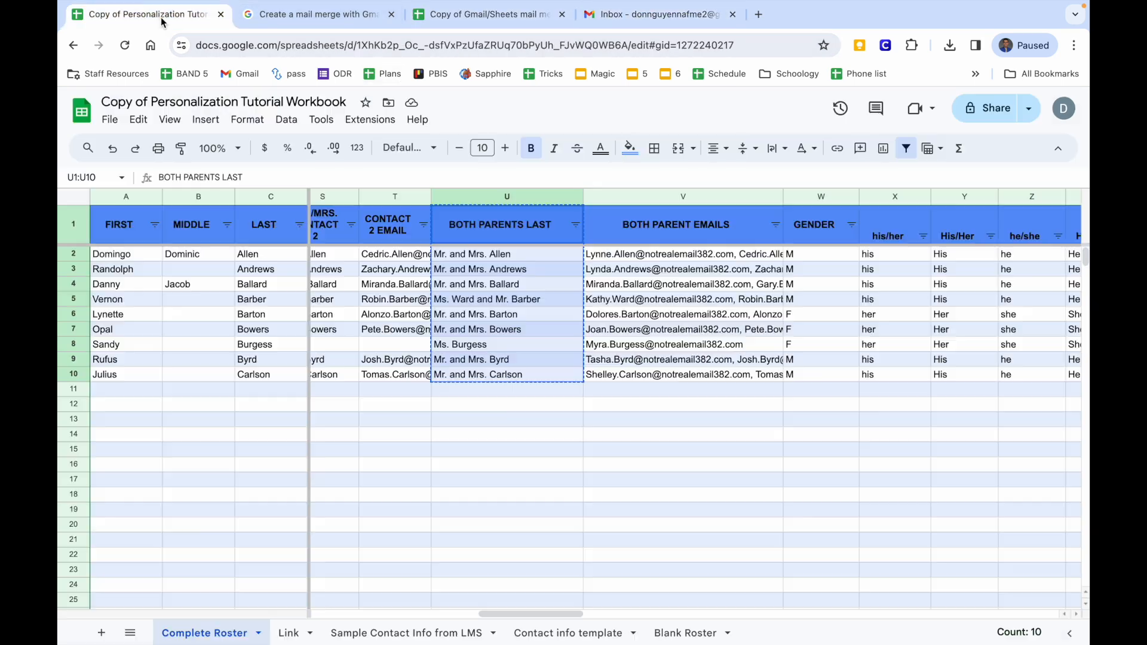
pyautogui.hscroll(10, 577, 234)
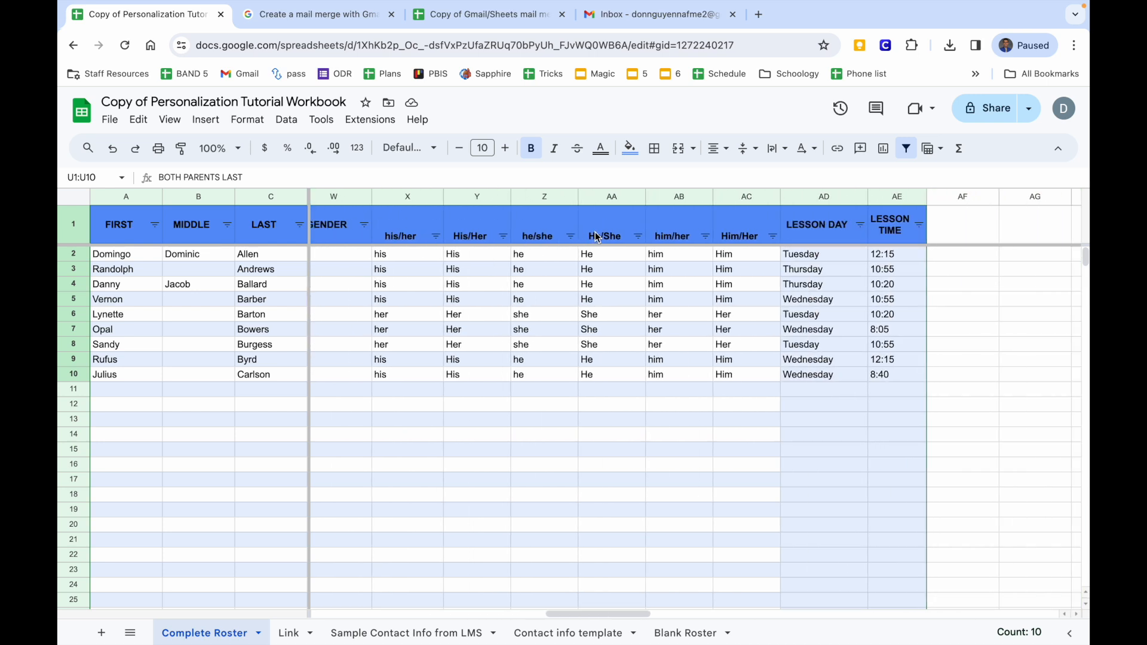
pyautogui.moveTo(598, 238); pyautogui.dragTo(610, 374)
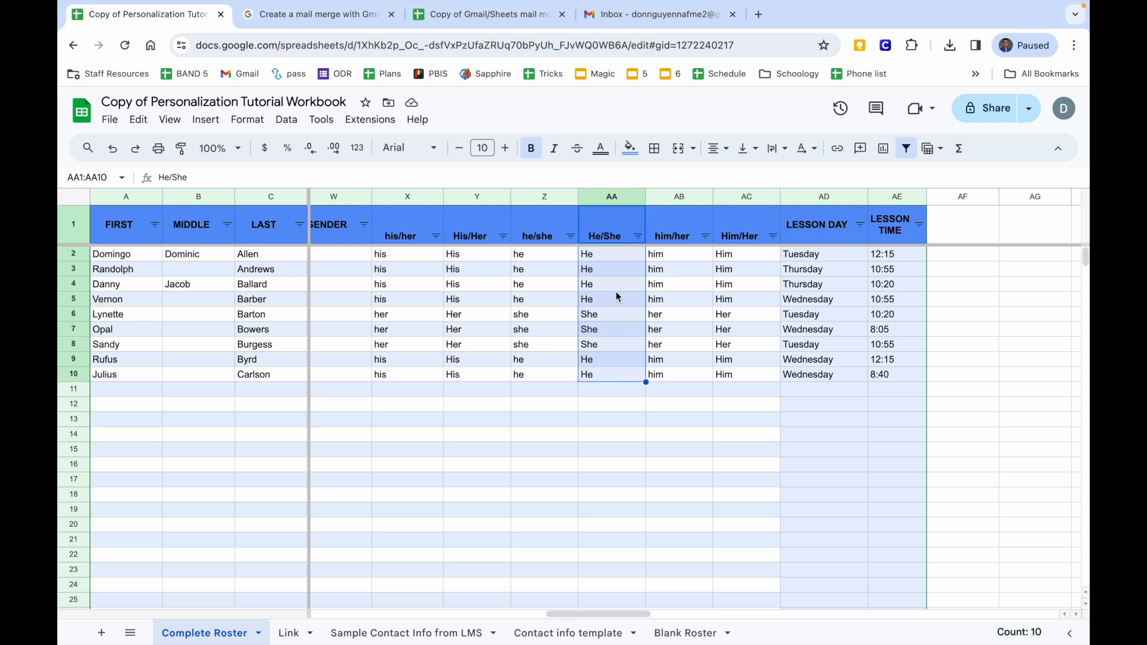
pyautogui.rightClick(615, 291)
pyautogui.click(661, 231)
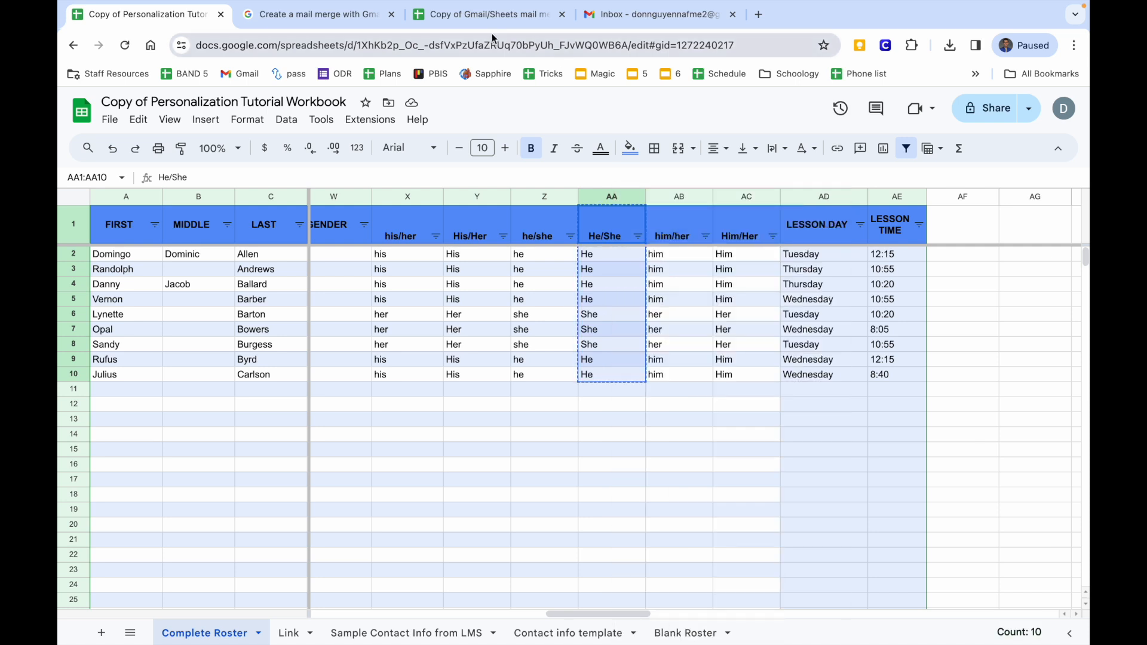
# Paste the He/She pronouns as values only into E1.
pyautogui.click(484, 24)
pyautogui.rightClick(530, 213)
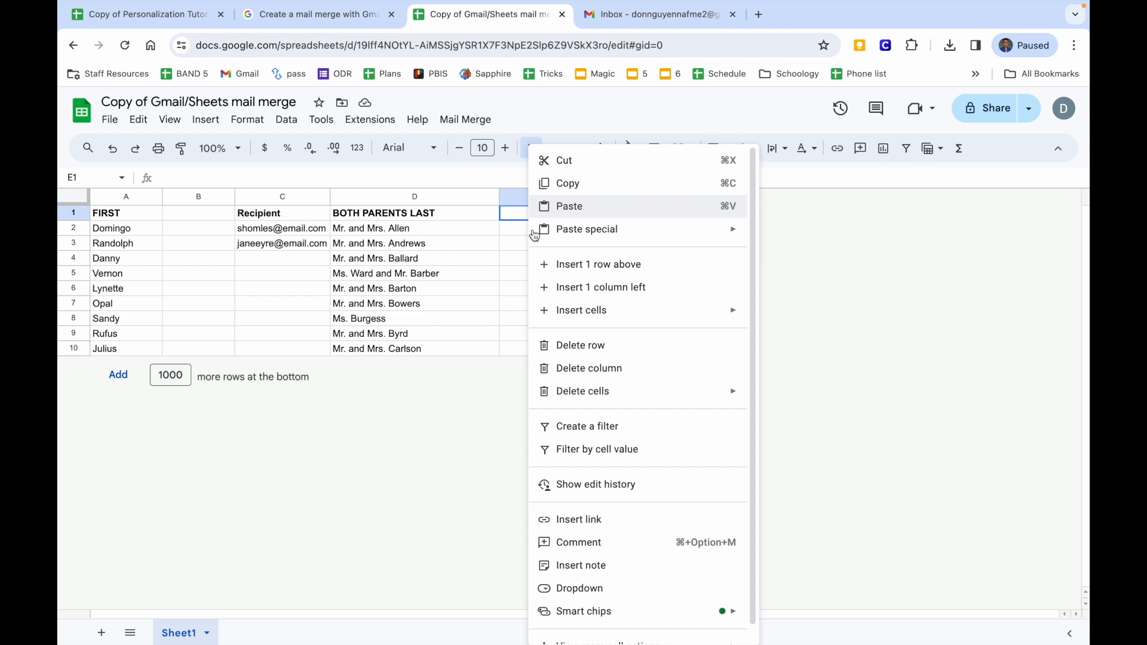
pyautogui.moveTo(584, 232)
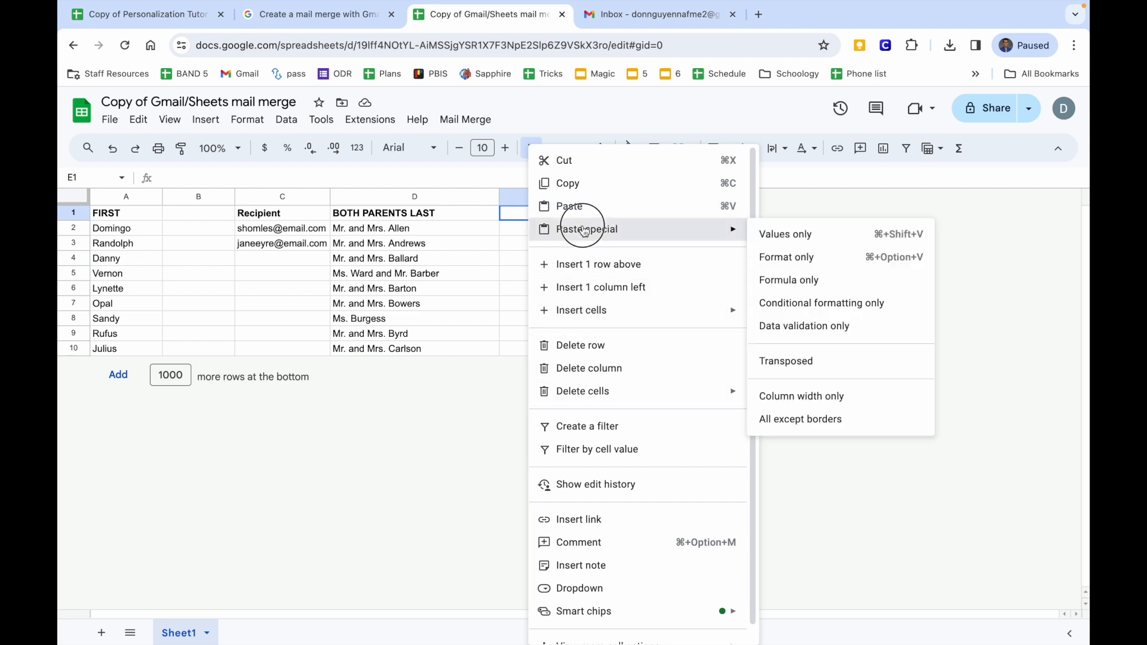
pyautogui.click(807, 233)
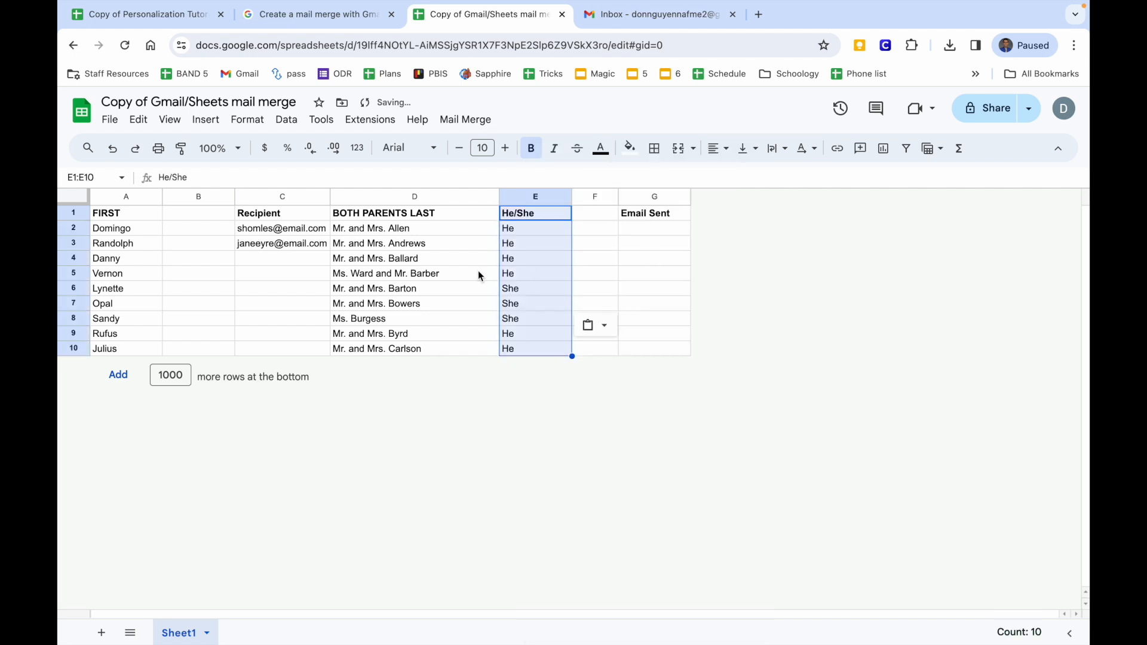
pyautogui.moveTo(264, 230); pyautogui.dragTo(263, 257)
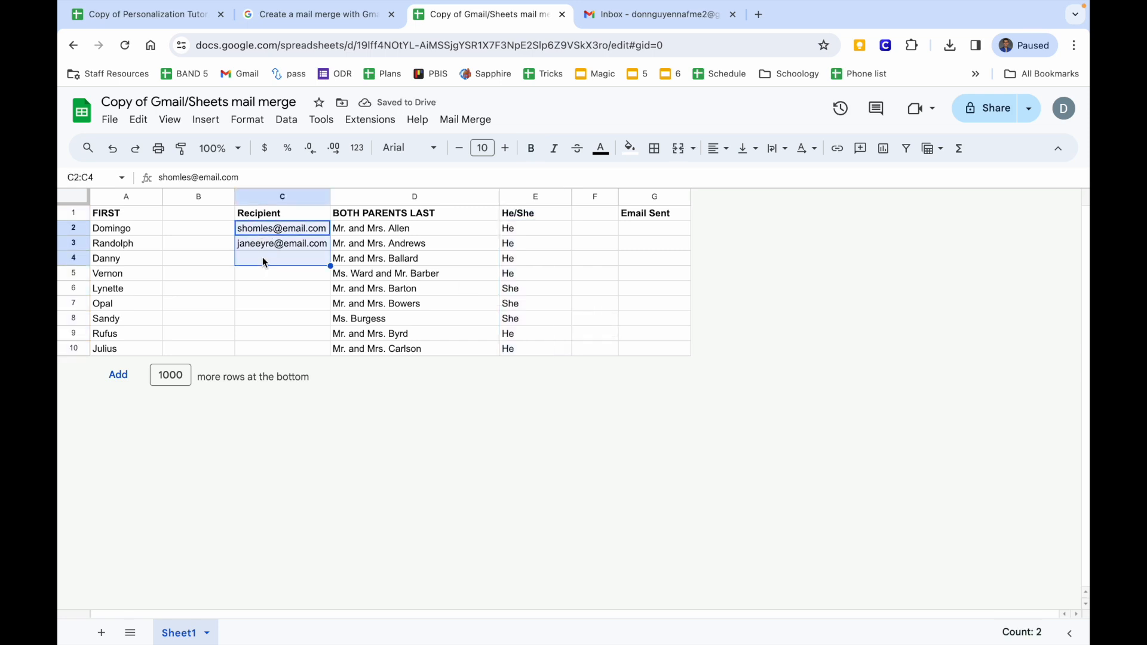
# Delete the two sample recipient addresses from C2:C3.
pyautogui.press('Delete')
pyautogui.click(320, 319)
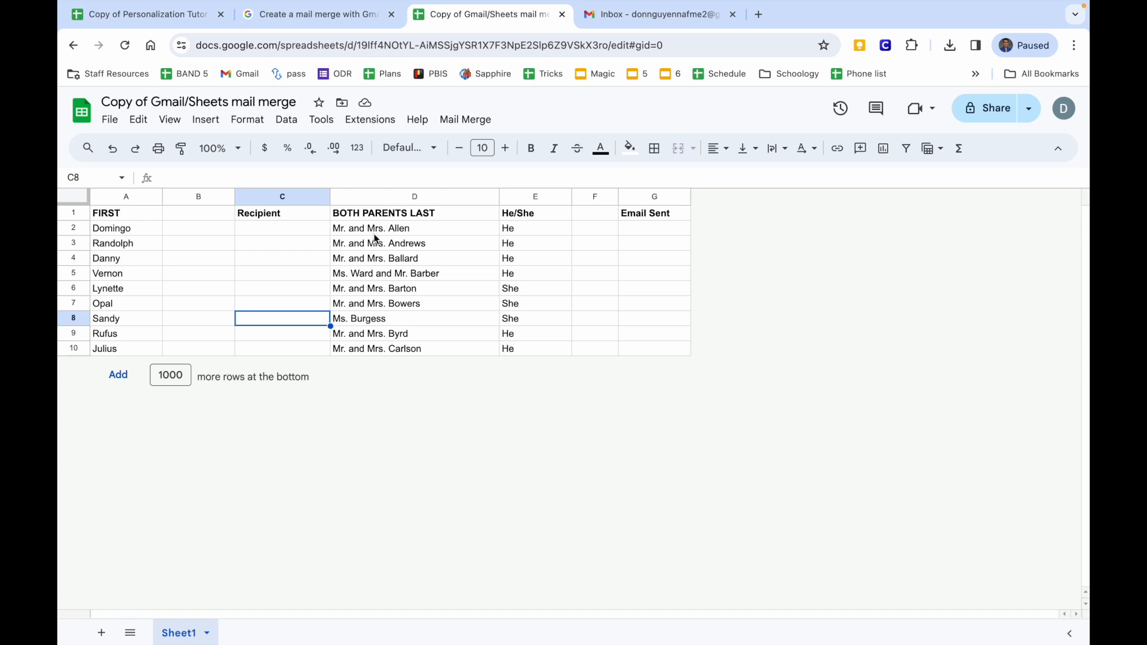
pyautogui.click(617, 18)
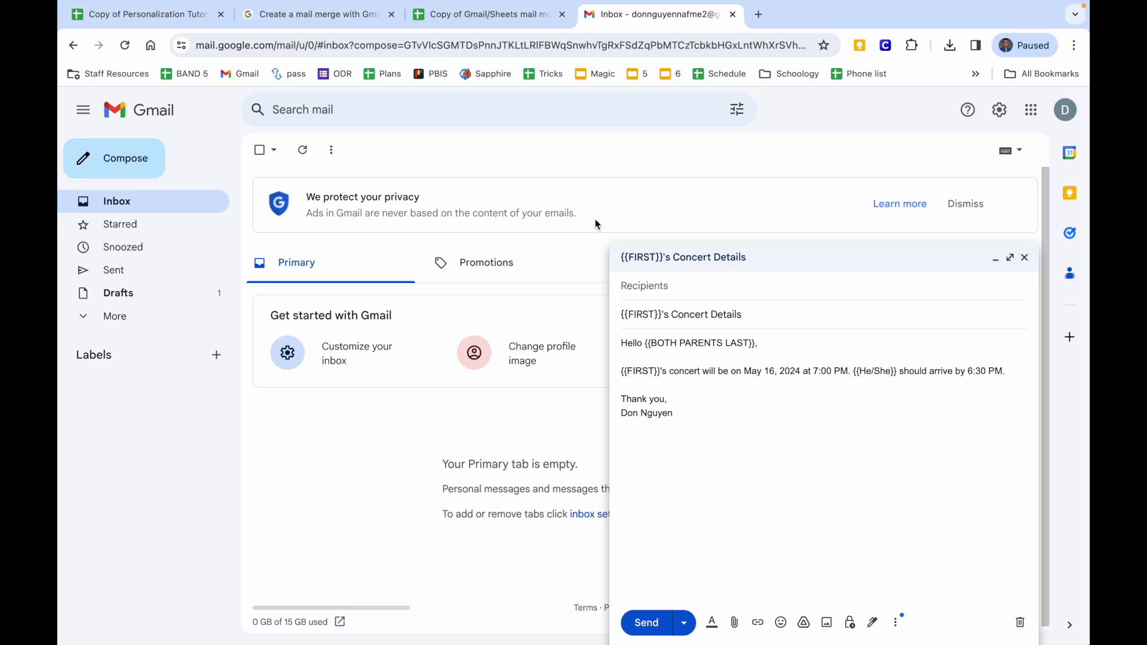
# Review Domingo's row, undoing an accidental move of the D2 parent names into E2.
pyautogui.click(488, 21)
pyautogui.click(104, 234)
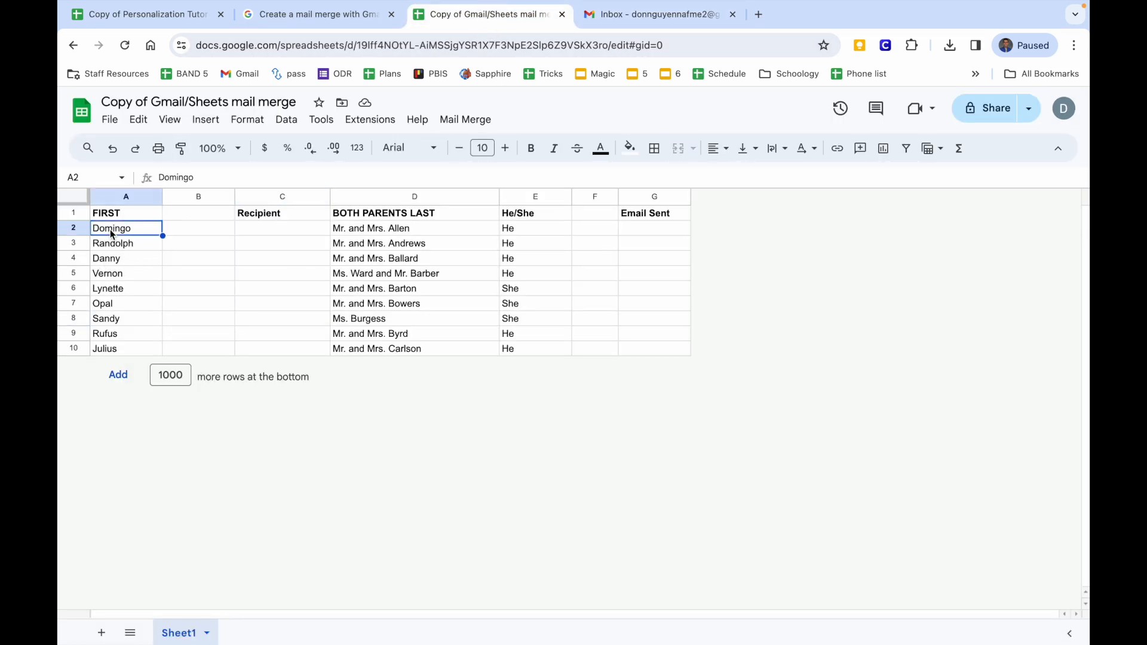
pyautogui.click(375, 233)
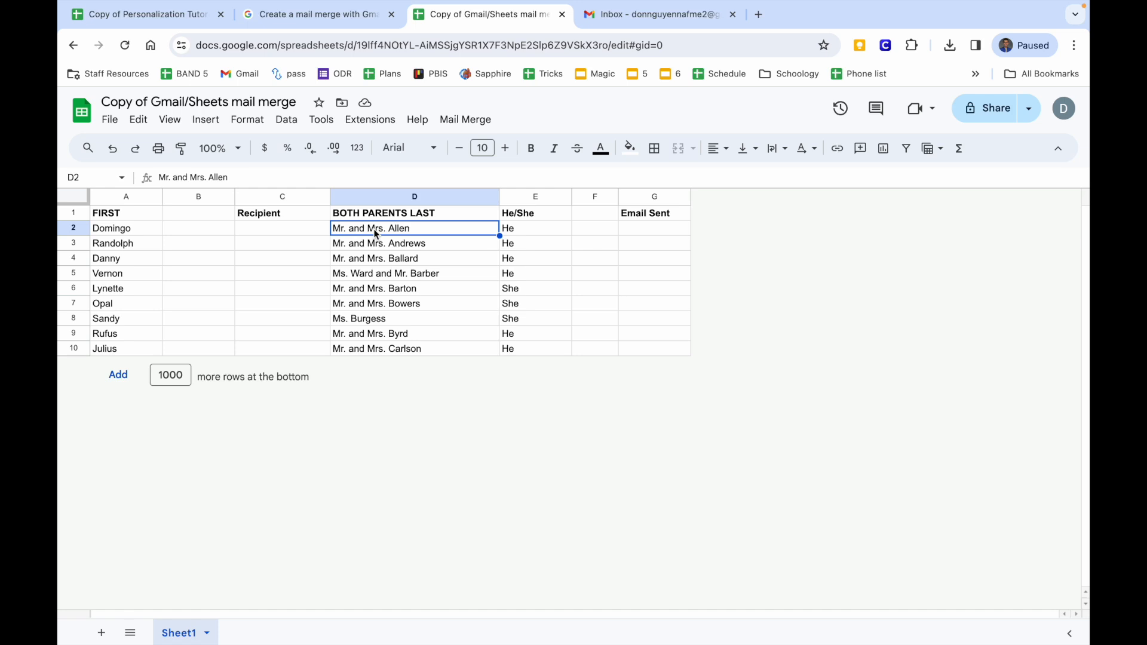
pyautogui.moveTo(376, 235); pyautogui.dragTo(502, 228)
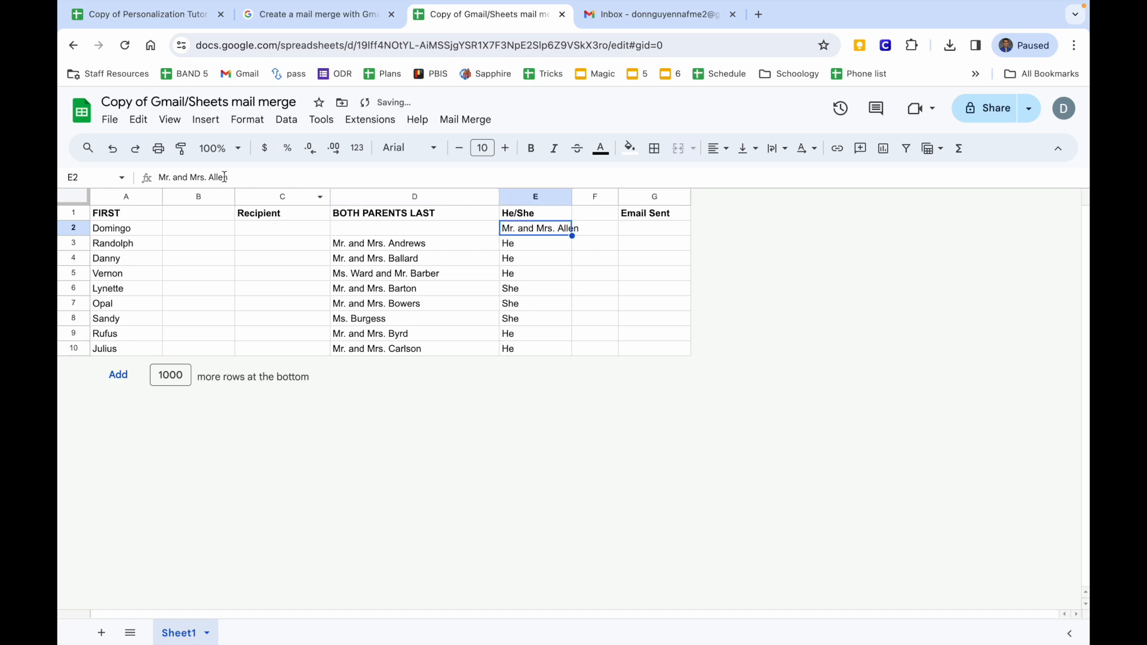
pyautogui.click(112, 148)
pyautogui.click(388, 229)
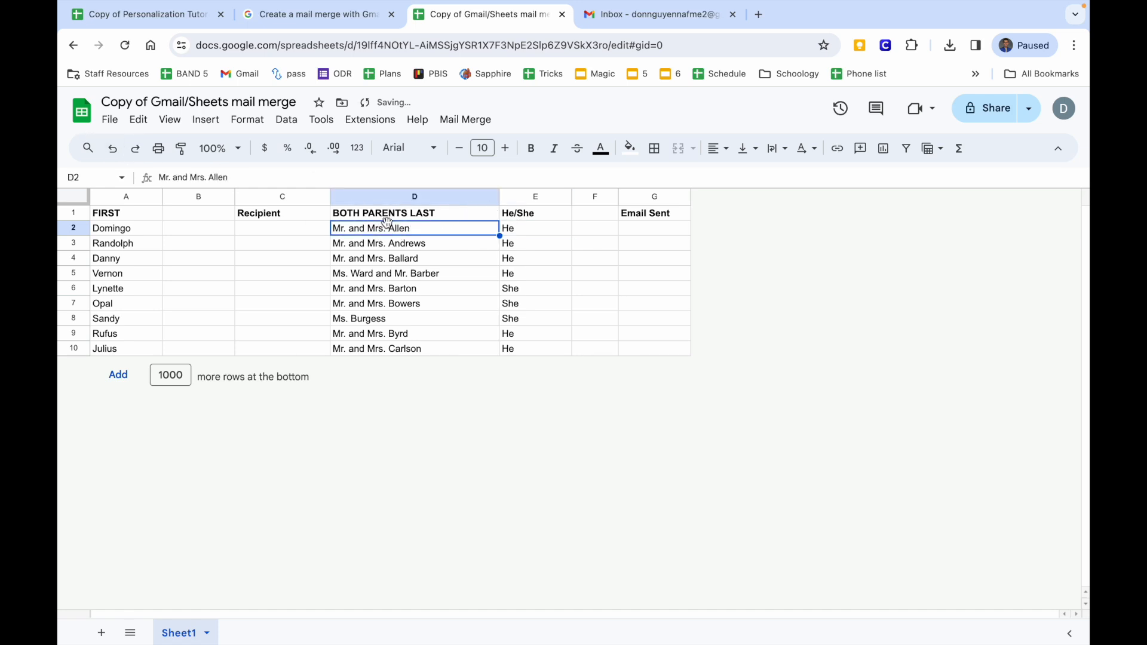
pyautogui.click(534, 227)
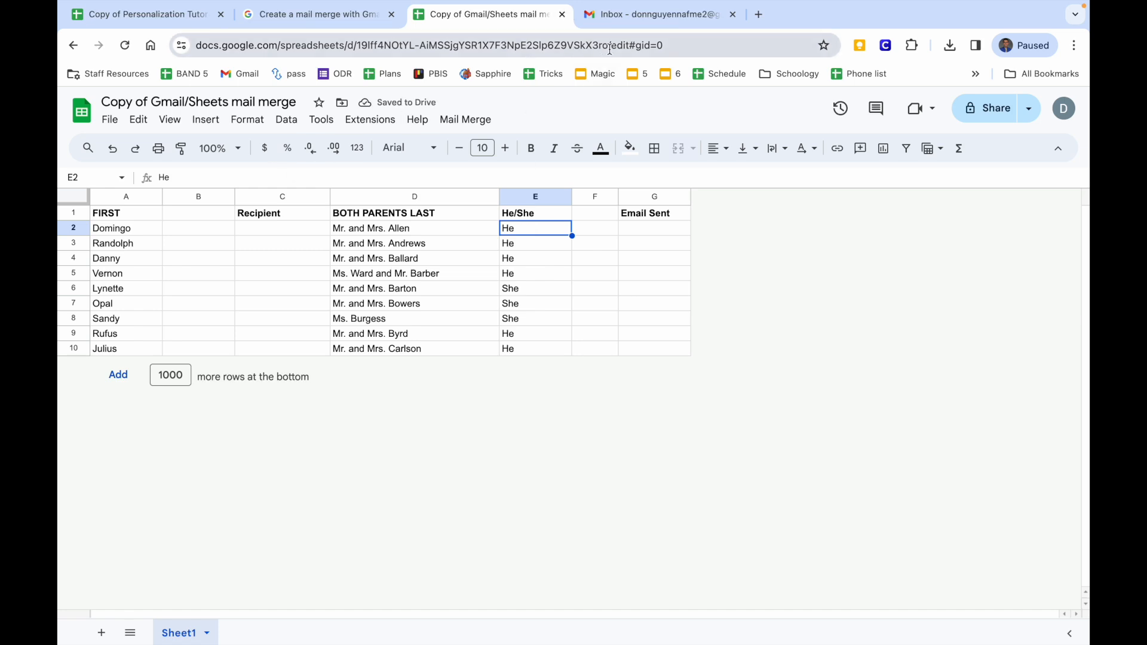
pyautogui.click(621, 24)
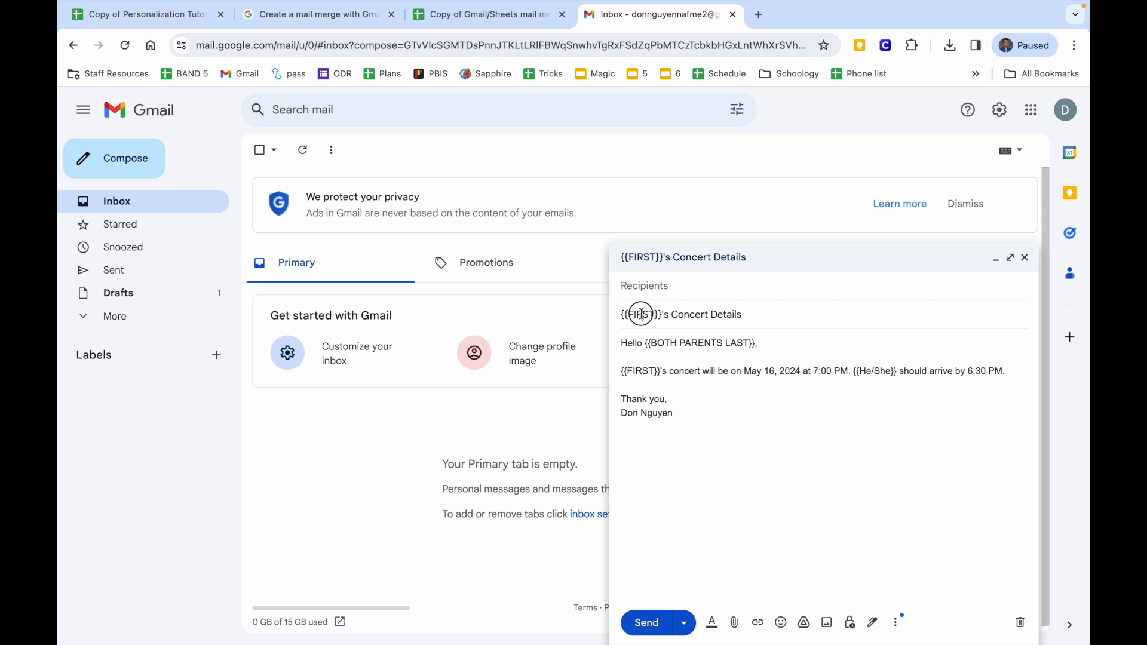
pyautogui.click(623, 343)
pyautogui.click(664, 342)
pyautogui.click(697, 372)
pyautogui.click(866, 372)
pyautogui.click(514, 17)
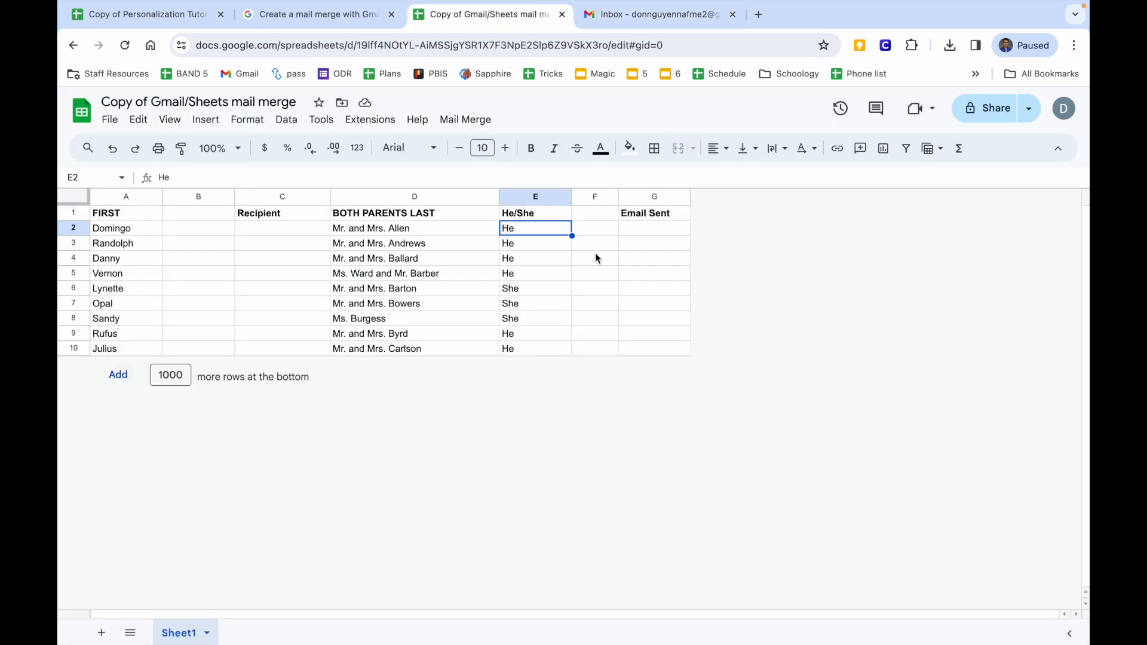
pyautogui.click(654, 15)
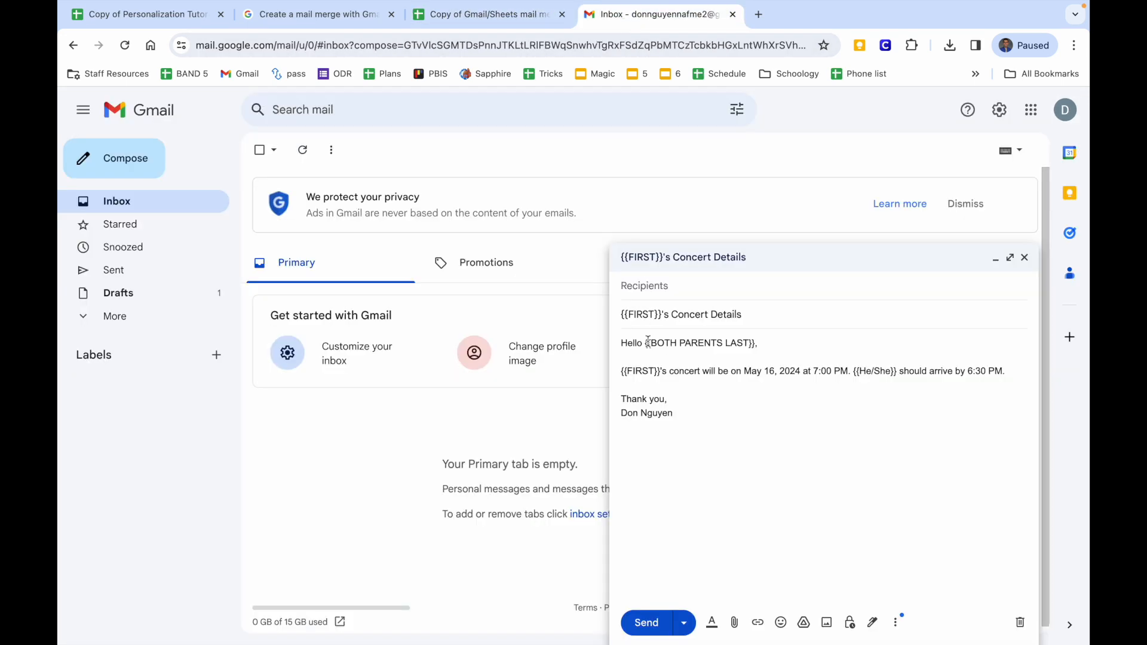
pyautogui.moveTo(634, 314); pyautogui.dragTo(655, 321)
pyautogui.click(655, 321)
pyautogui.click(651, 314)
pyautogui.click(484, 15)
pyautogui.click(146, 220)
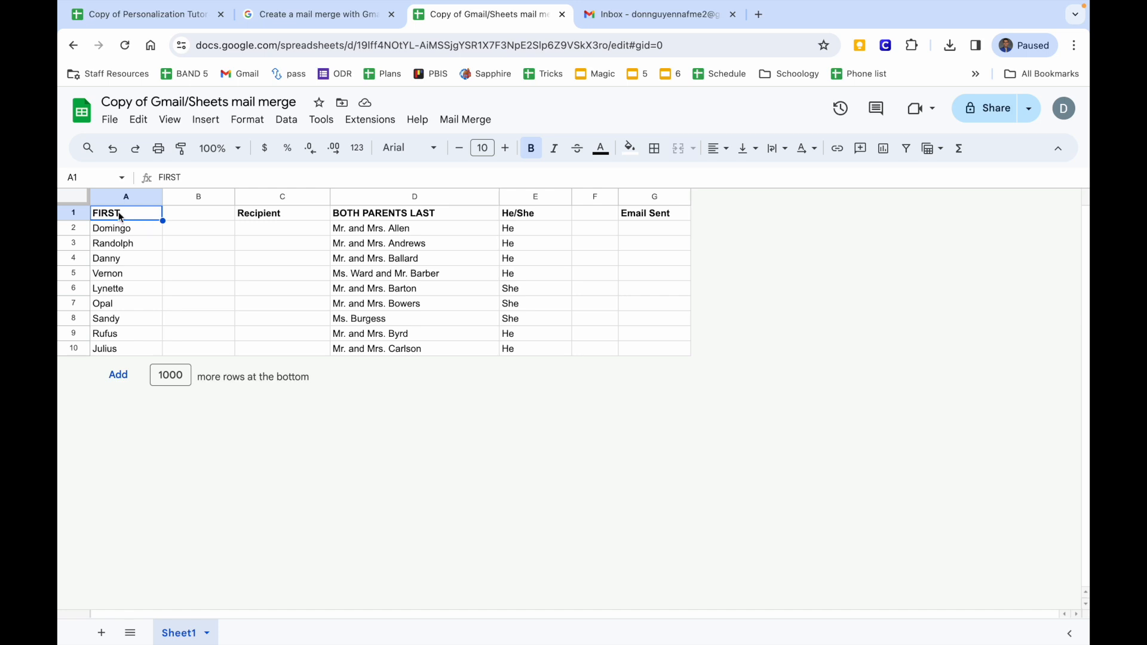
pyautogui.click(625, 17)
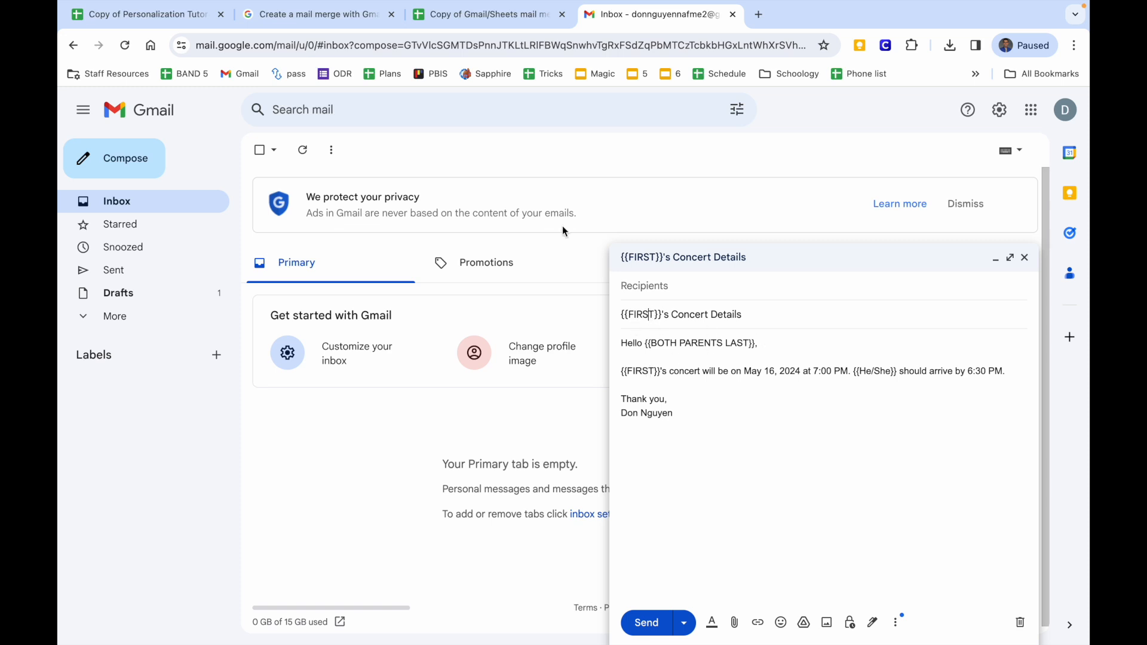
pyautogui.click(478, 14)
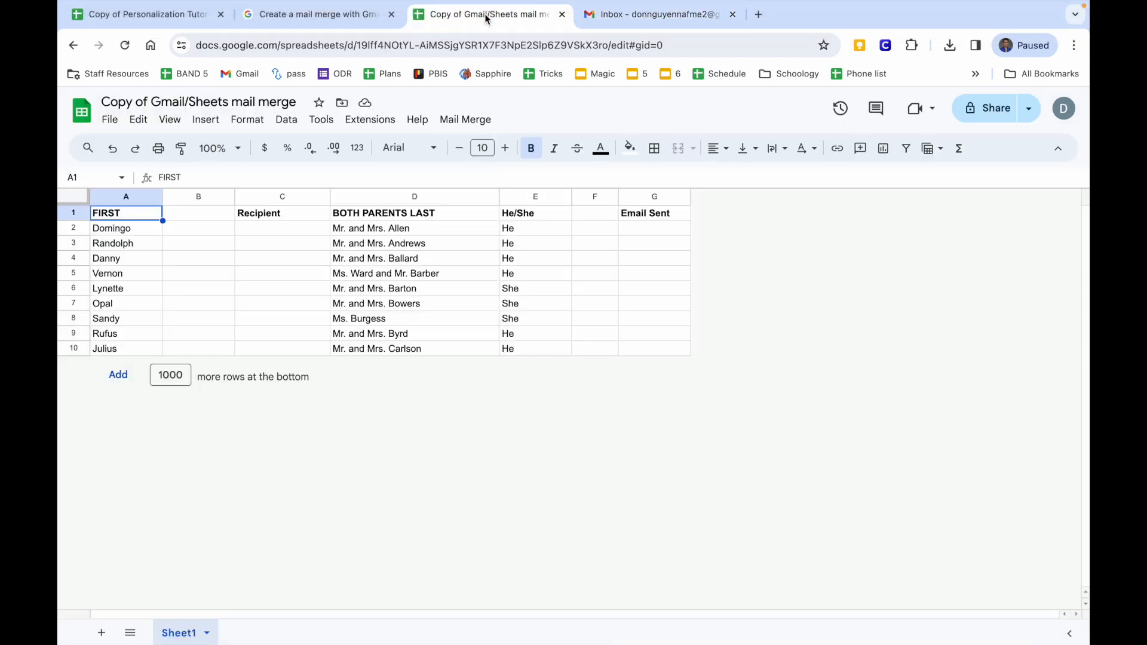
pyautogui.click(128, 246)
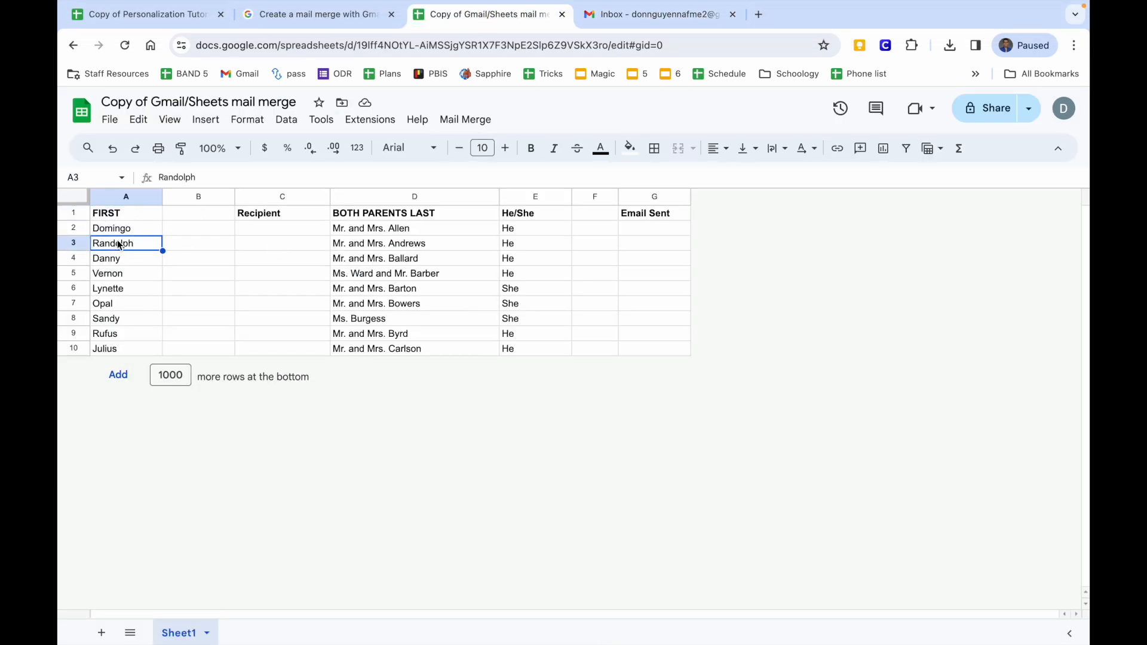
pyautogui.click(127, 260)
pyautogui.click(127, 305)
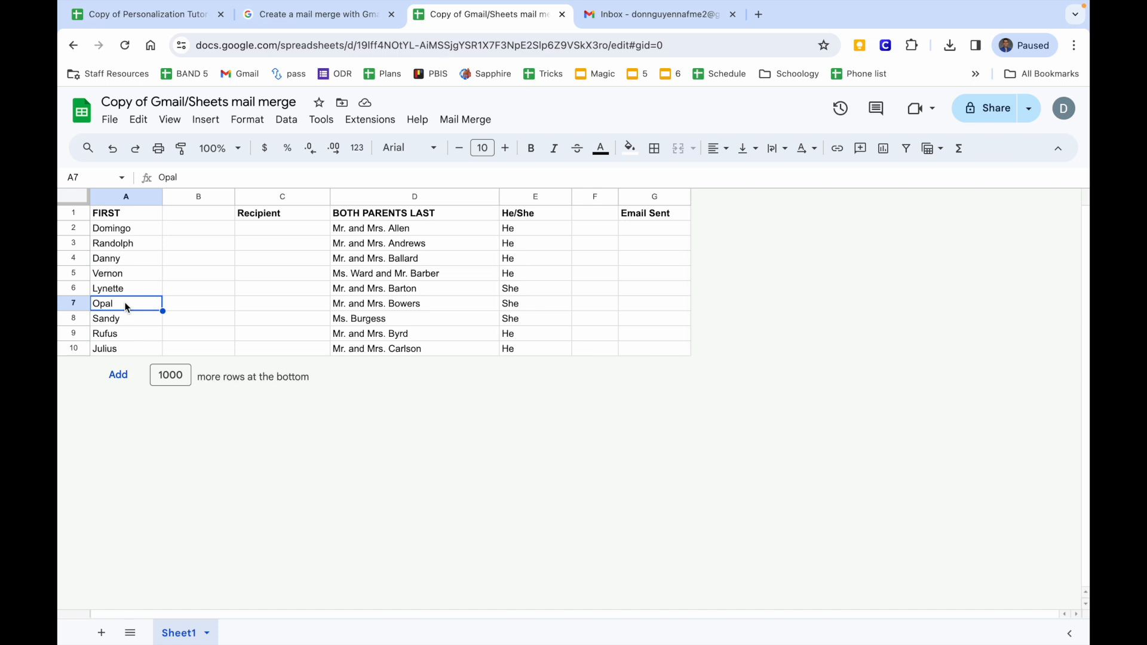
pyautogui.press('Up')
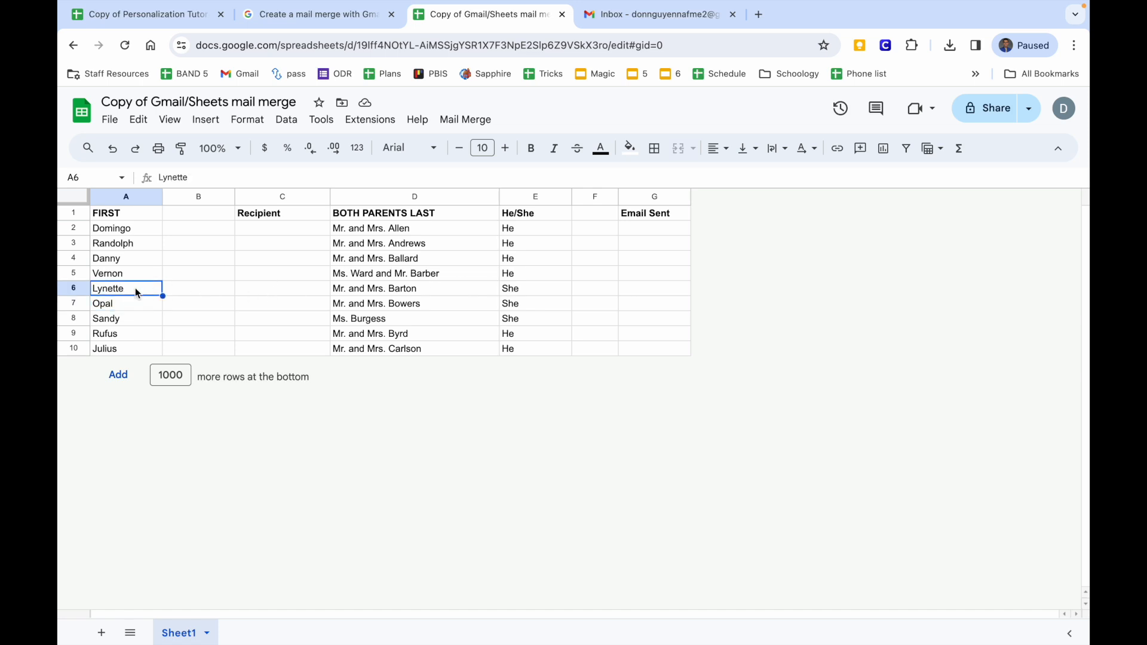
pyautogui.click(657, 15)
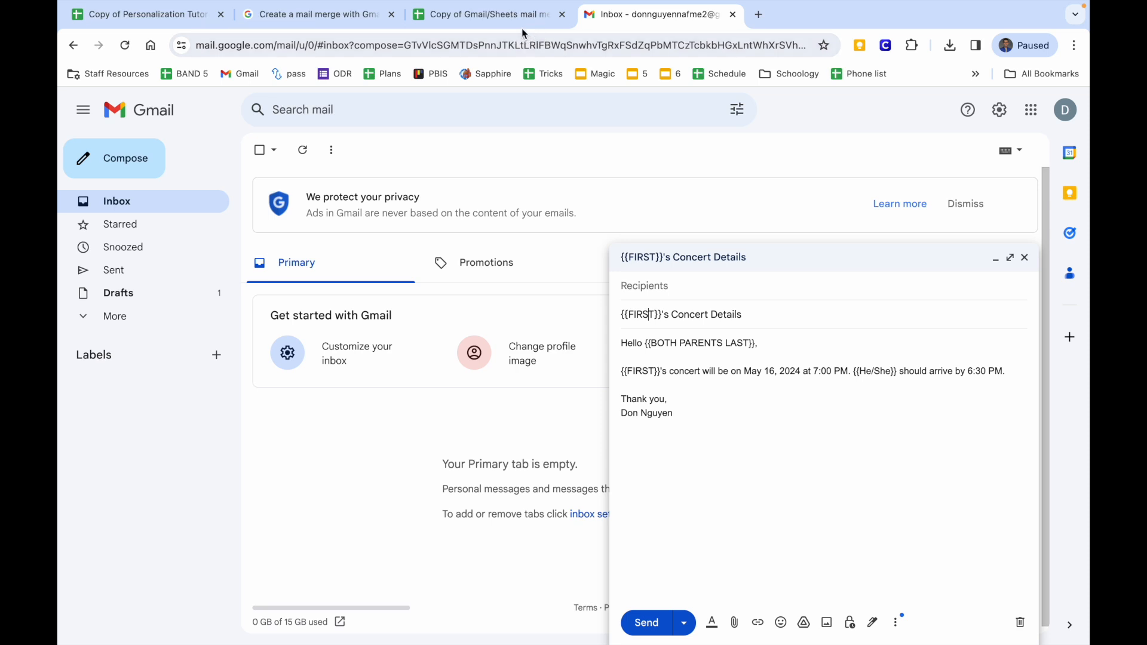
pyautogui.click(516, 13)
pyautogui.click(420, 293)
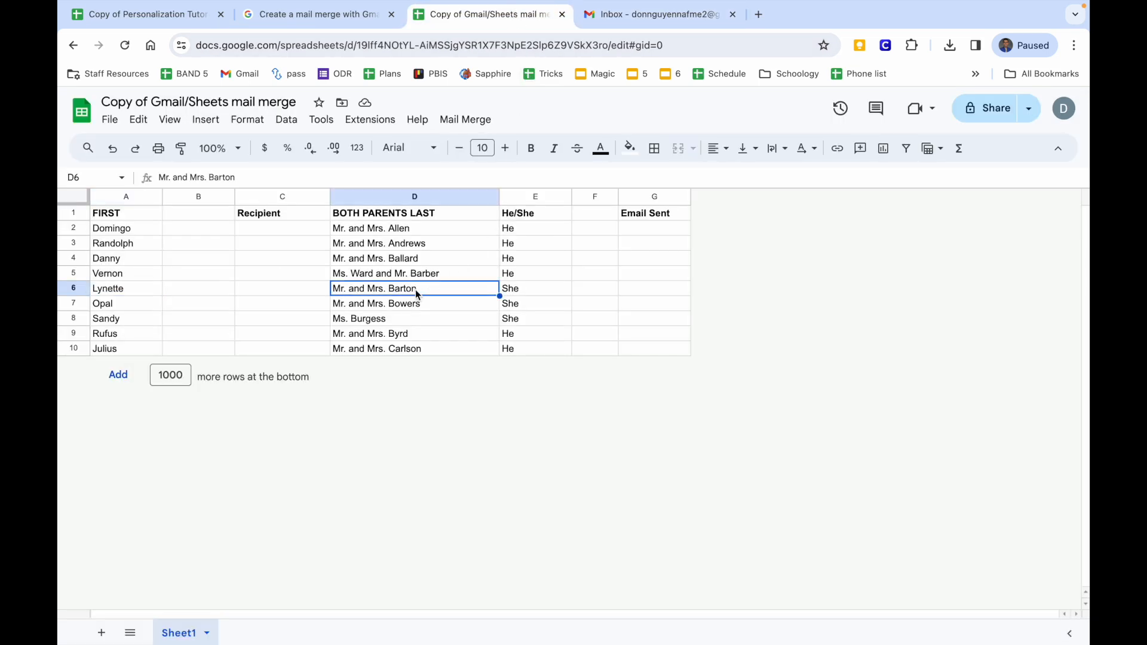
pyautogui.click(625, 20)
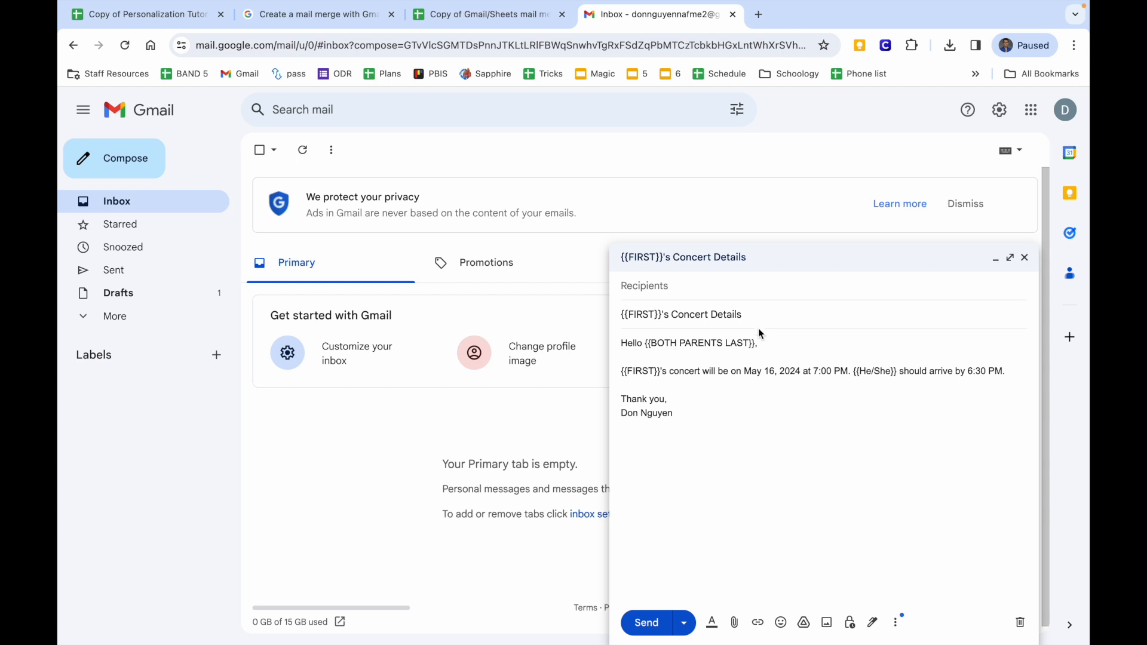
pyautogui.click(885, 372)
pyautogui.click(496, 22)
pyautogui.click(534, 293)
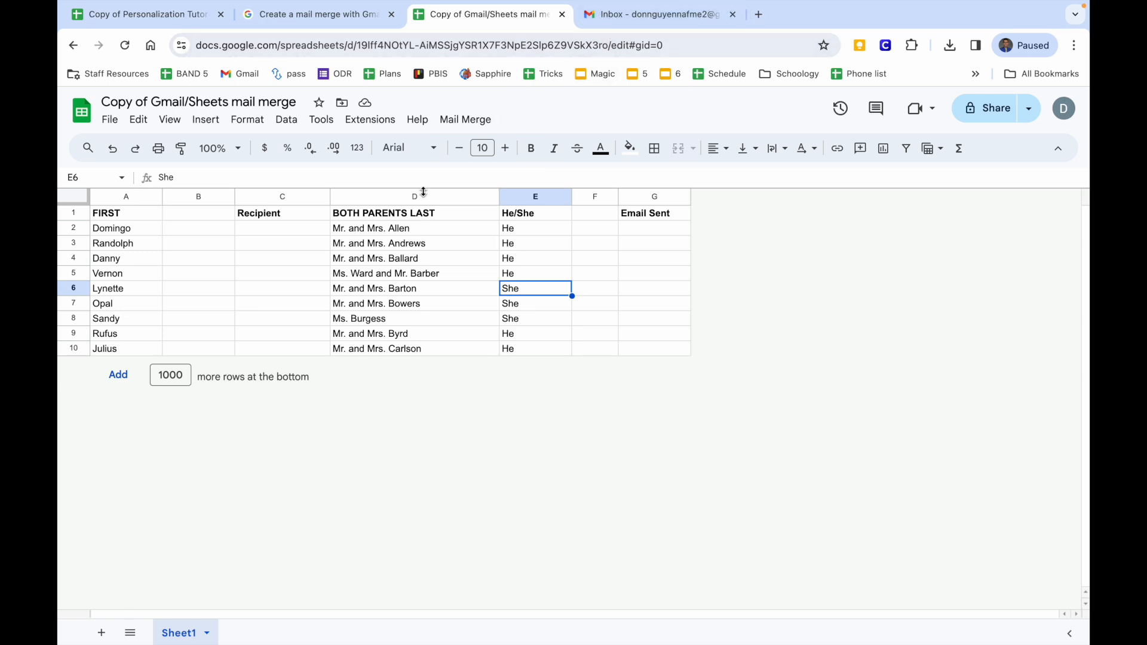
pyautogui.click(301, 229)
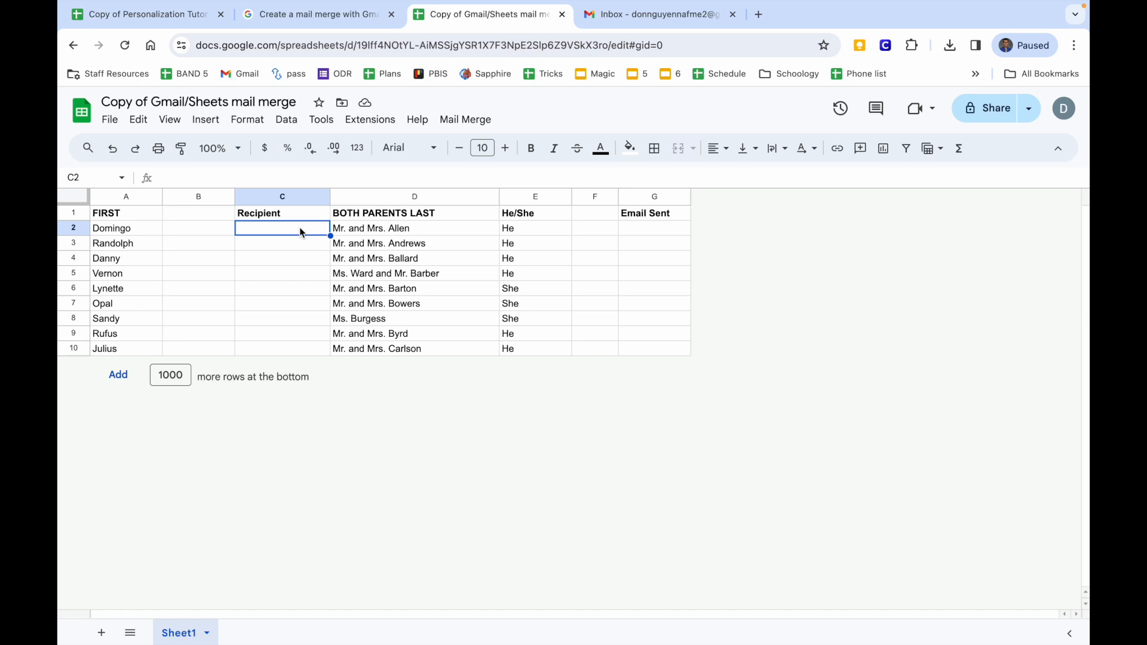
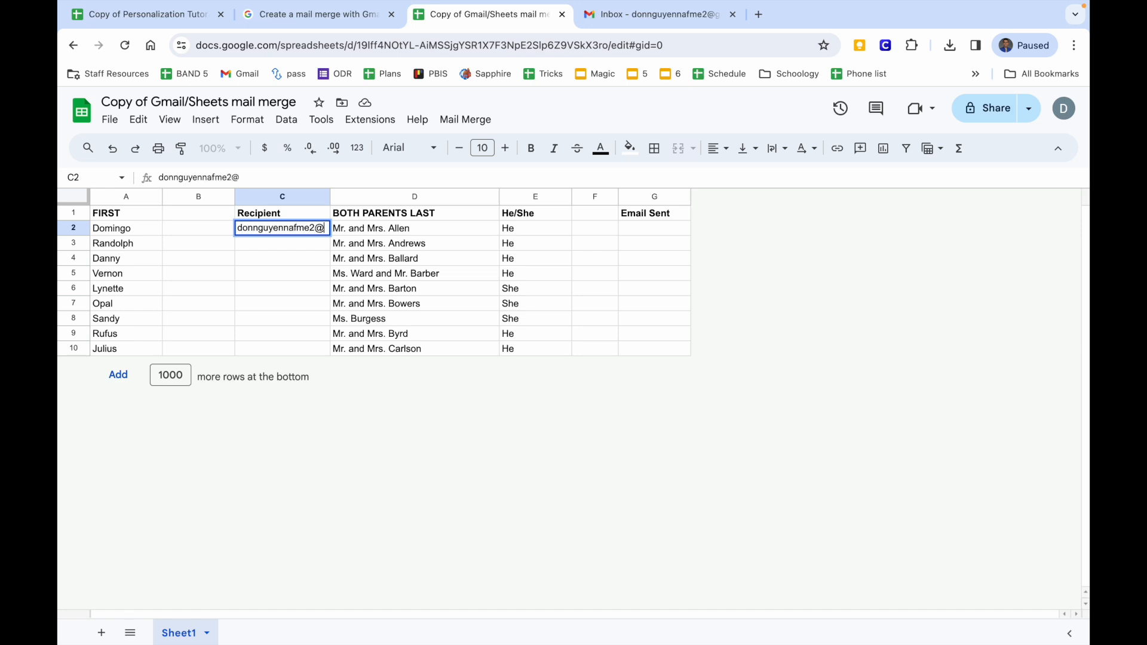
# Enter the test e-mail address in C2 and fill it down through C10.
pyautogui.press('Return')
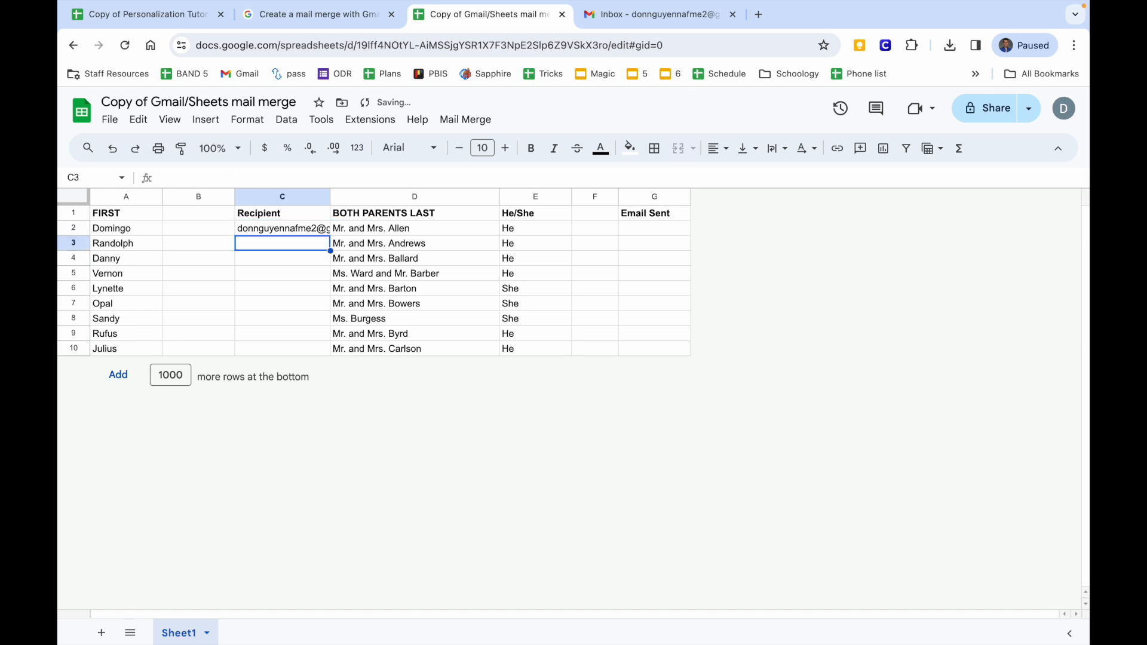
pyautogui.click(302, 227)
pyautogui.moveTo(330, 236); pyautogui.dragTo(313, 379)
# Run Mail Merge > Send Emails.
pyautogui.click(645, 233)
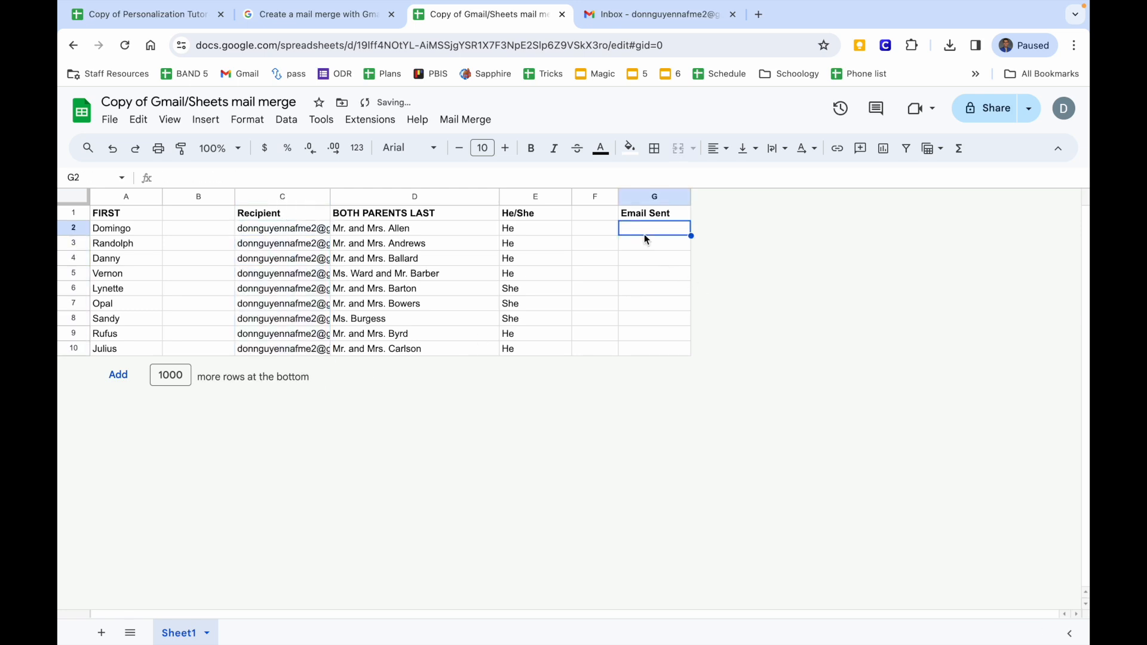
pyautogui.click(467, 120)
pyautogui.click(485, 151)
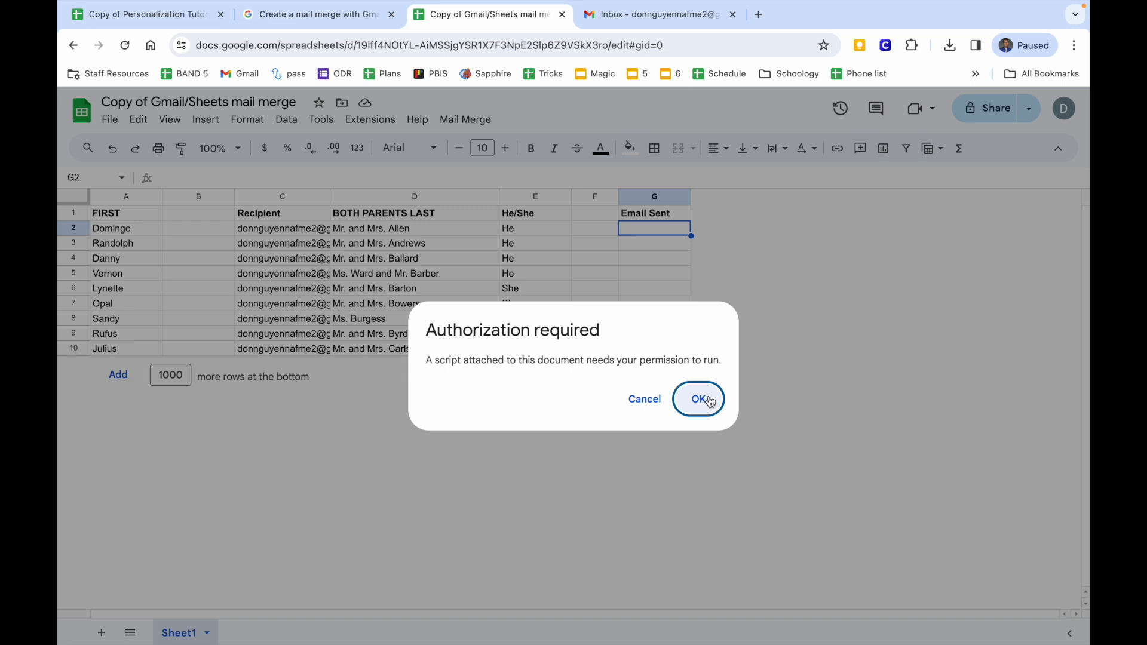
# Authorize the Gmail/Sheets mail merge script for the account despite the unverified-app warning.
pyautogui.click(710, 400)
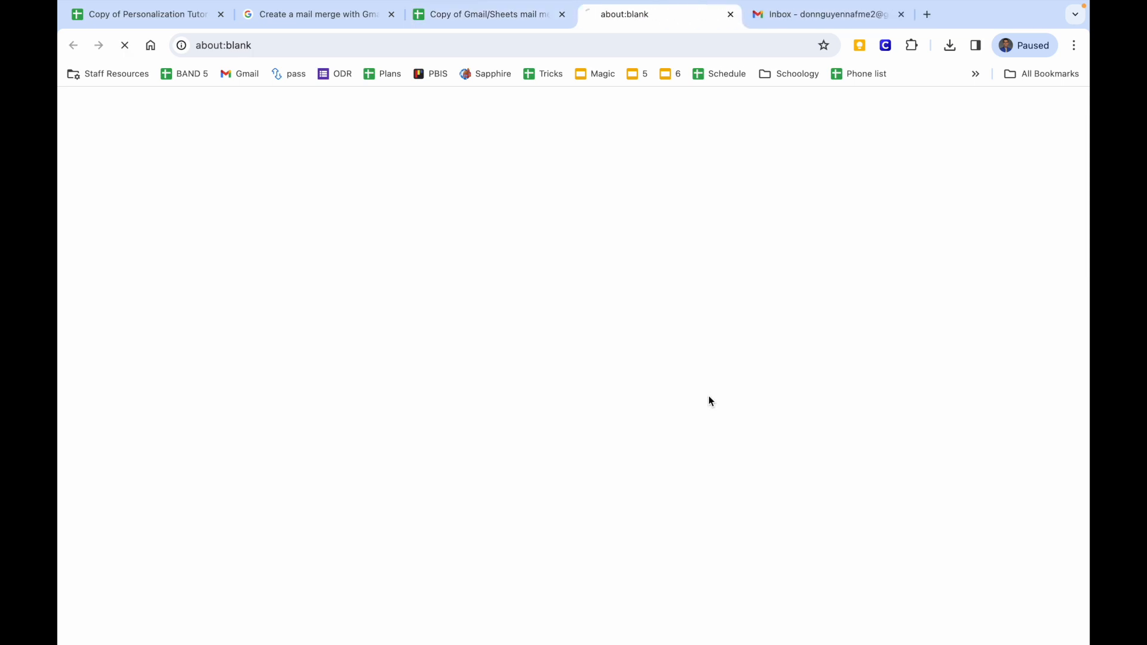
pyautogui.click(627, 329)
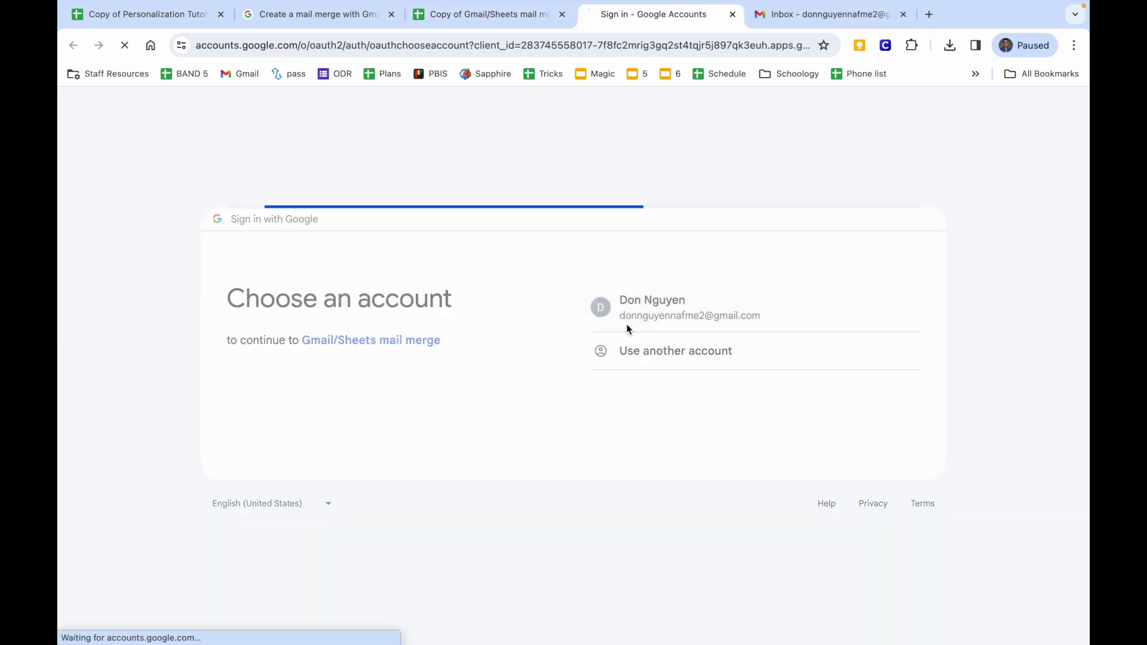
pyautogui.click(362, 354)
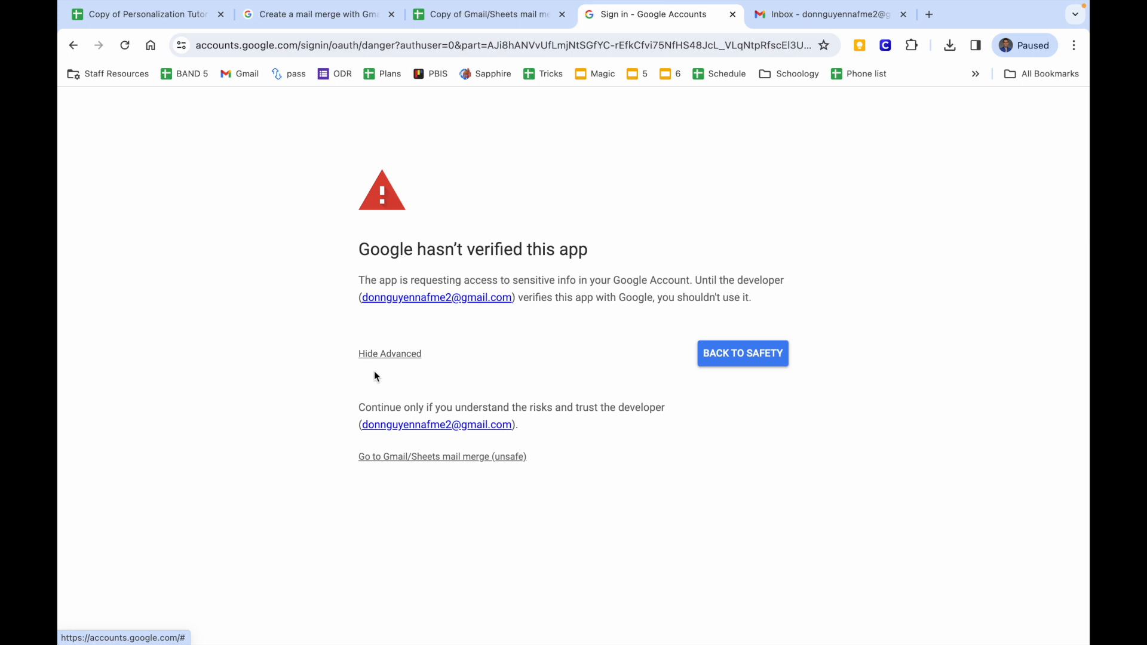
pyautogui.click(406, 458)
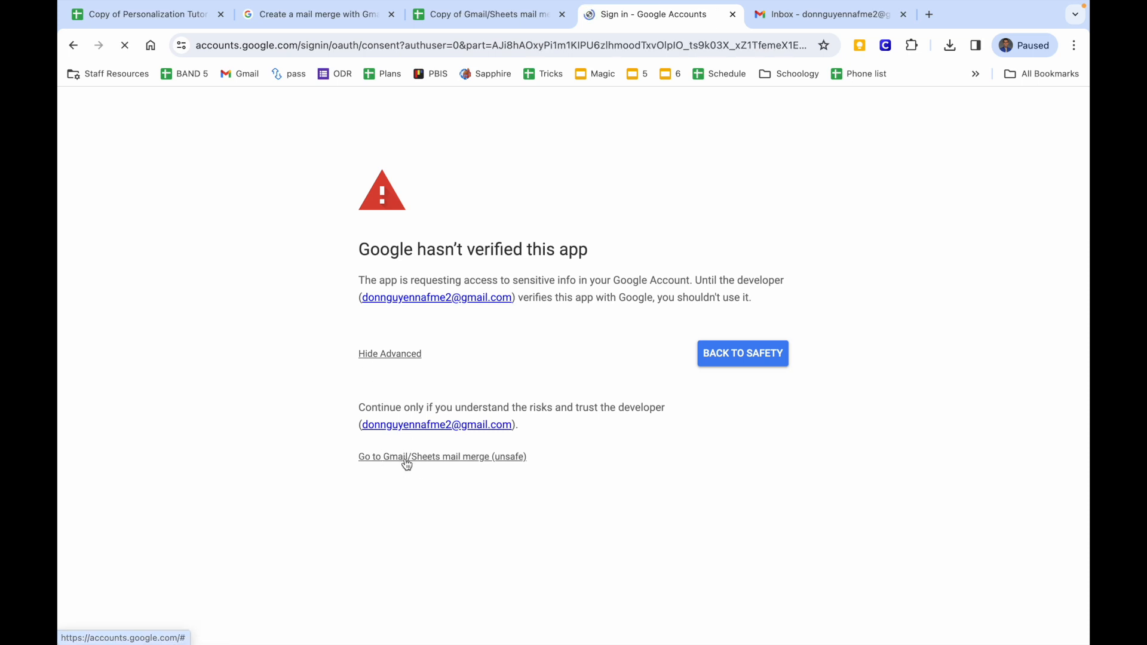
pyautogui.click(646, 615)
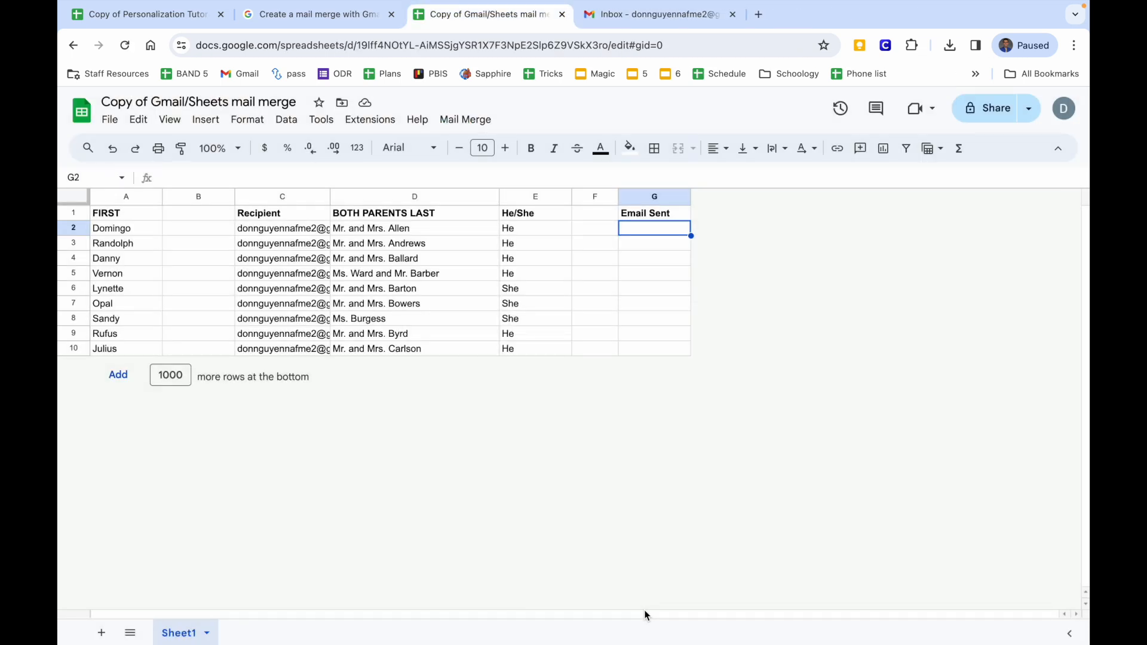
# Run Mail Merge > Send Emails again.
pyautogui.click(469, 120)
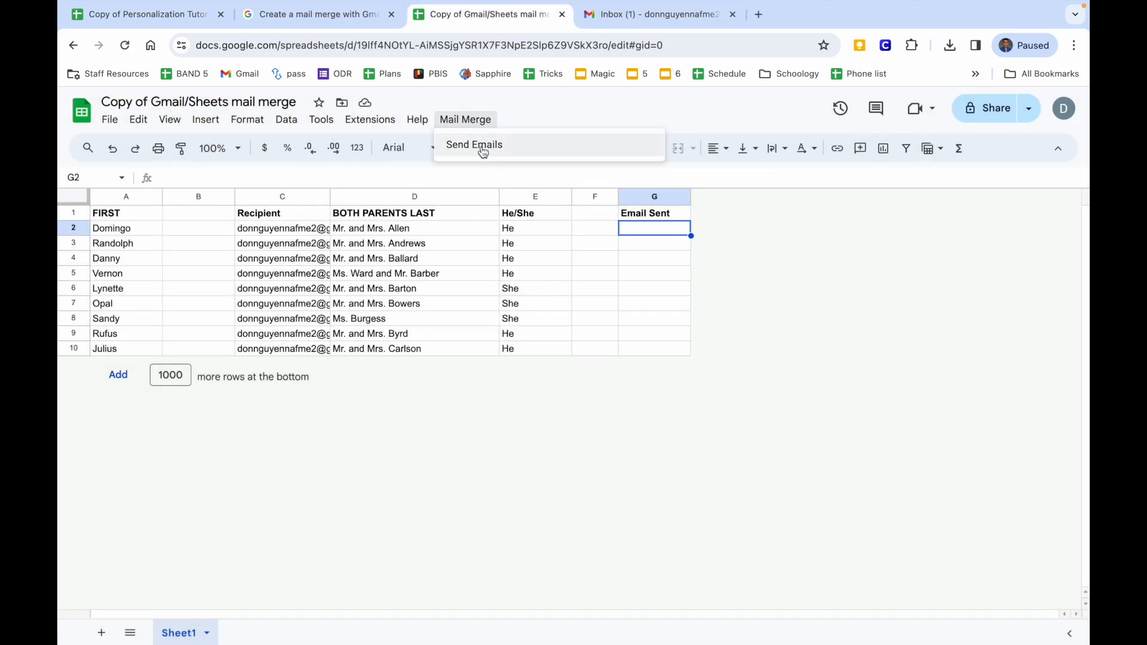
pyautogui.click(480, 156)
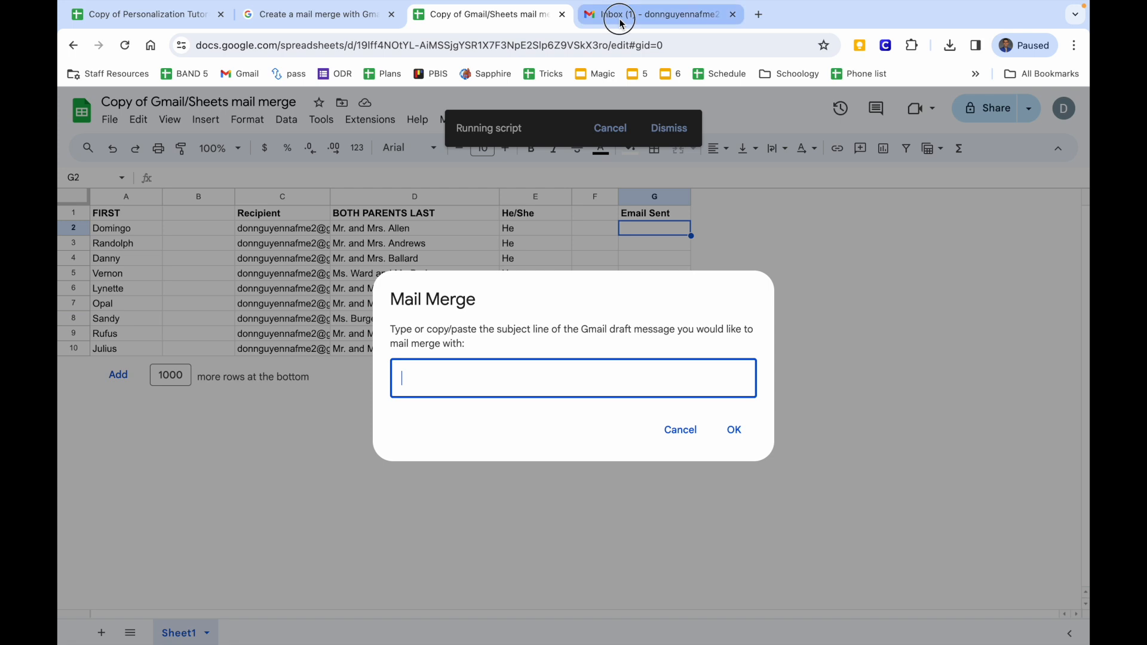
pyautogui.click(621, 24)
# Select the draft subject '{{FIRST}}'s Concert Details' to read it off.
pyautogui.moveTo(753, 312); pyautogui.dragTo(605, 322)
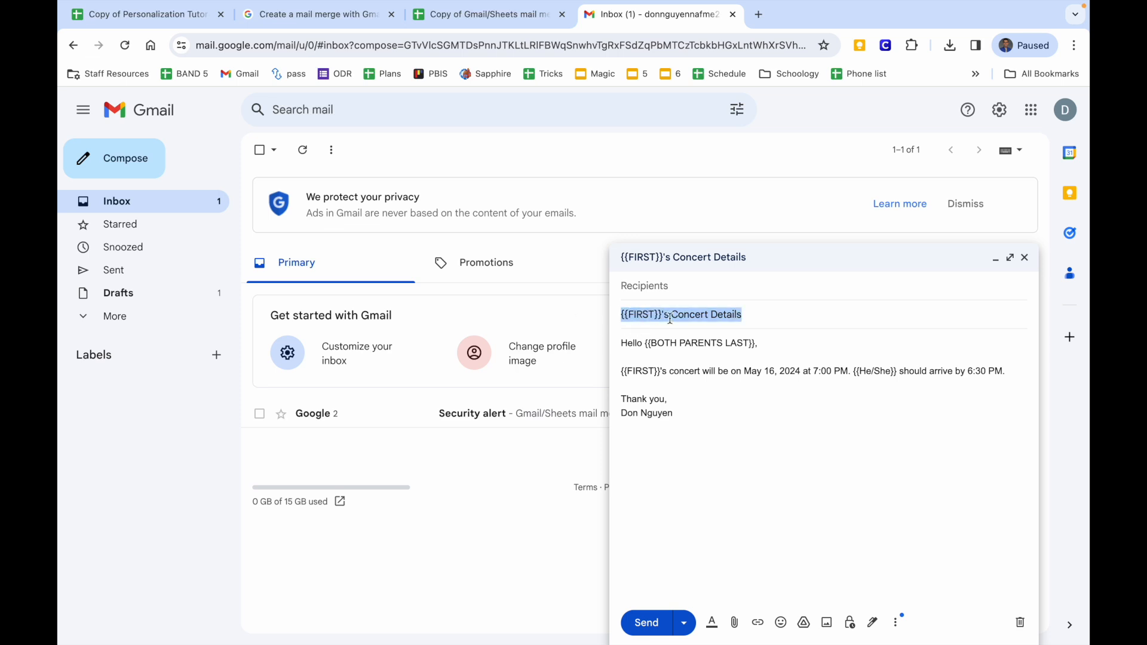
pyautogui.click(696, 315)
pyautogui.click(698, 357)
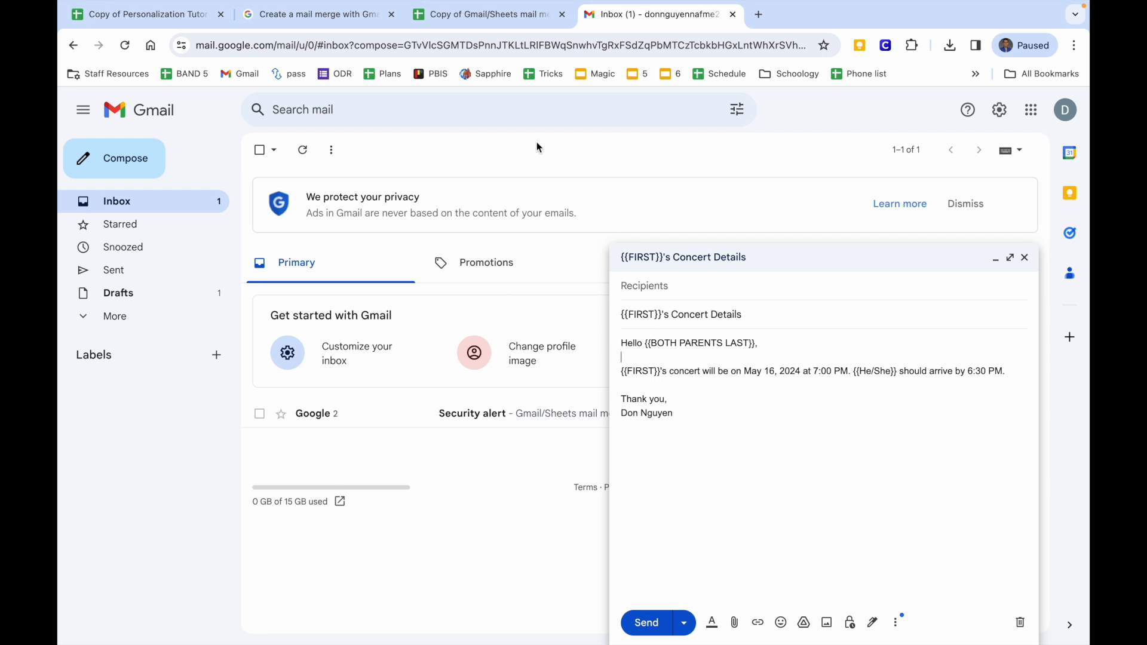
# Enter '{{FIRST}}'s Concert Details' in the subject prompt, check it against the draft, and send.
pyautogui.click(509, 20)
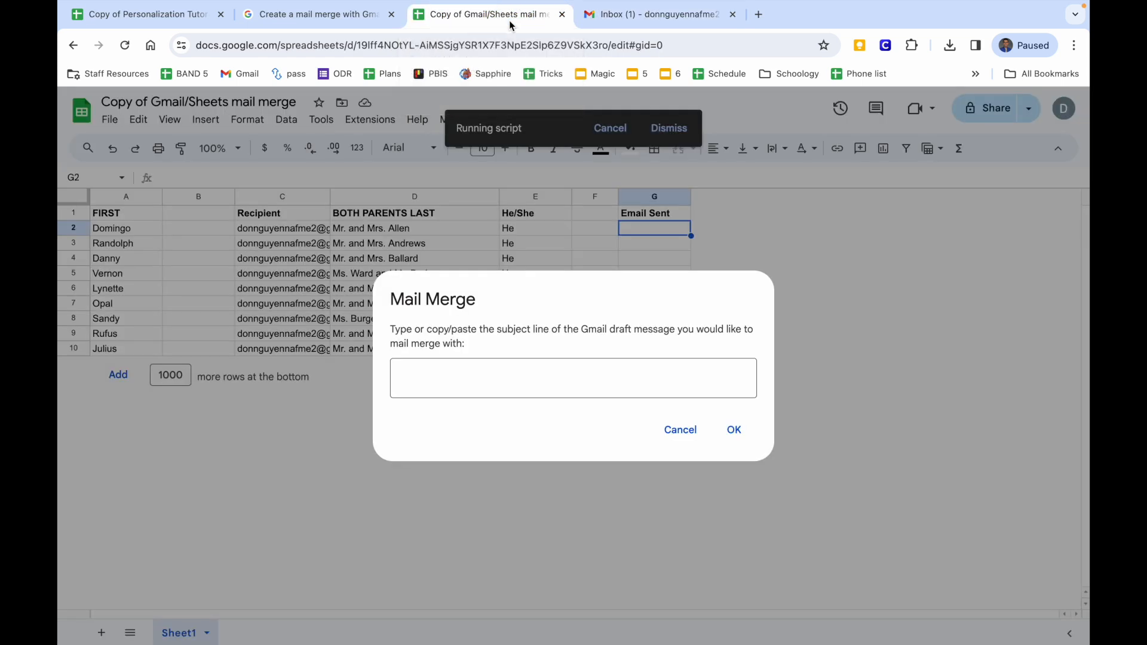
pyautogui.click(522, 362)
pyautogui.write('{{')
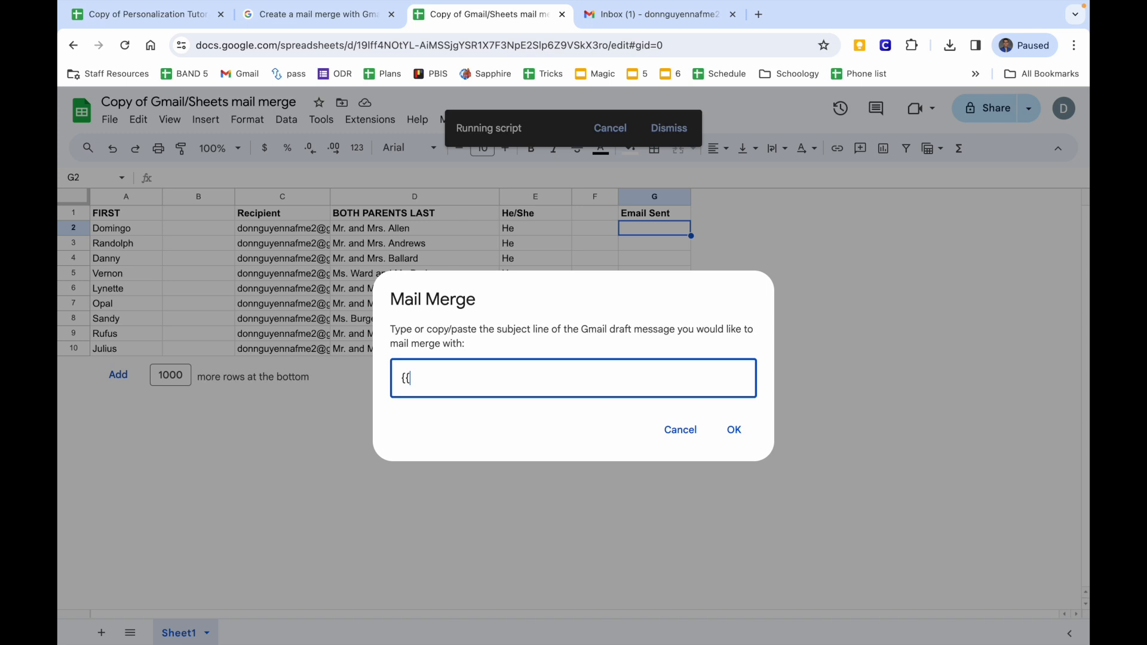
pyautogui.write('FIRS')
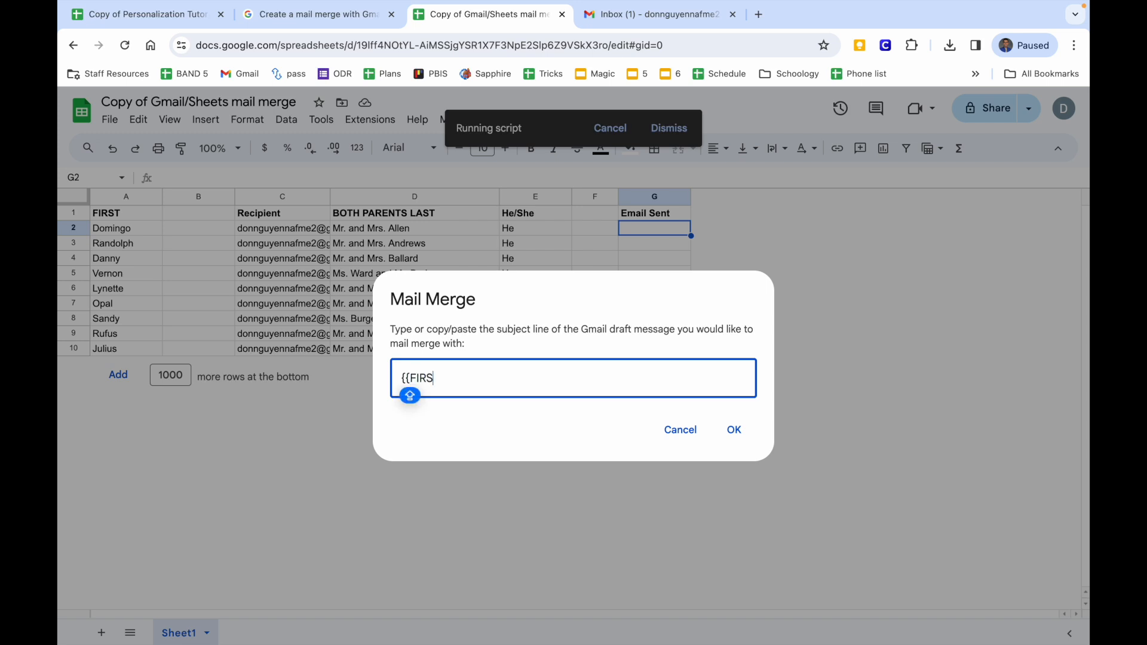
pyautogui.write("T}}'s Concert Details")
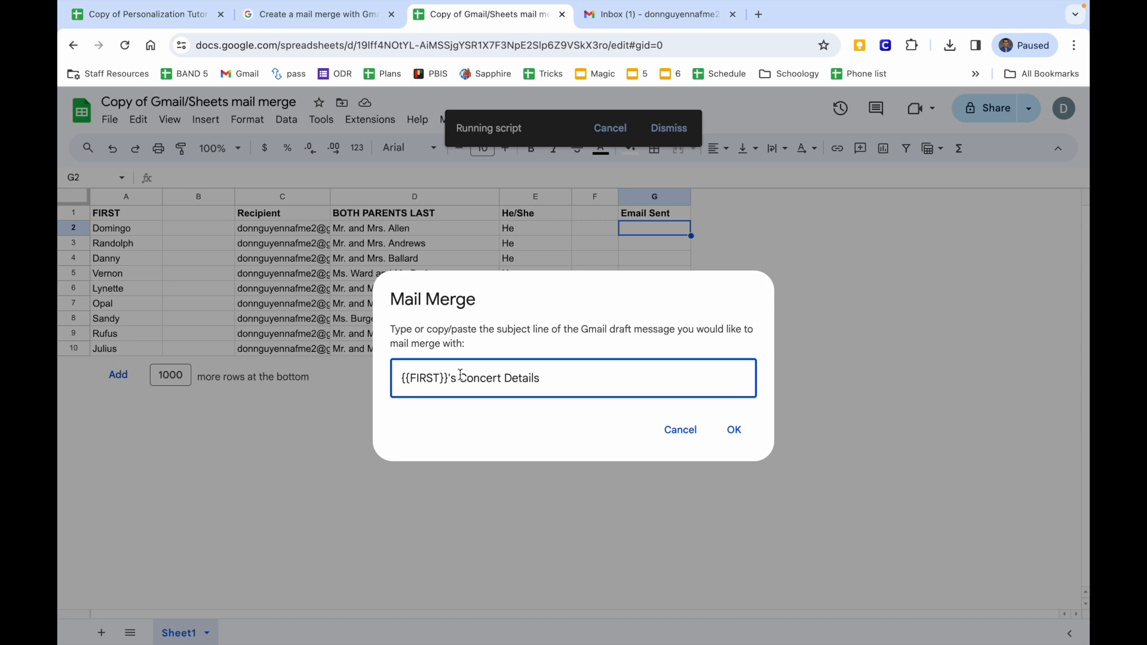
pyautogui.click(717, 14)
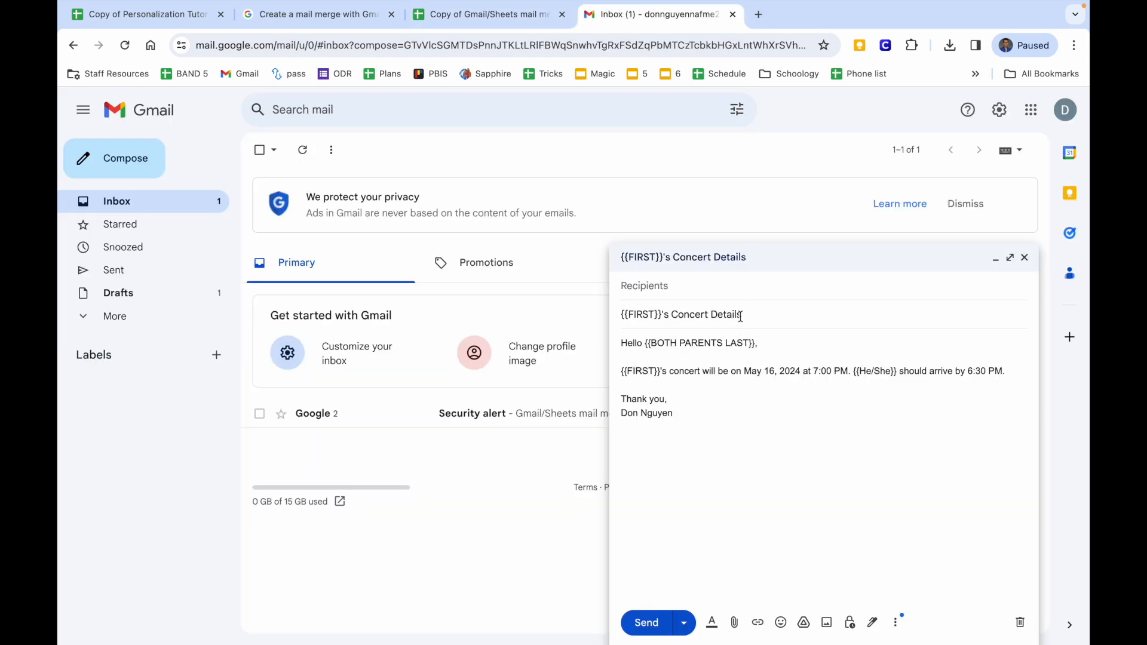
pyautogui.moveTo(741, 317); pyautogui.dragTo(599, 315)
pyautogui.click(487, 14)
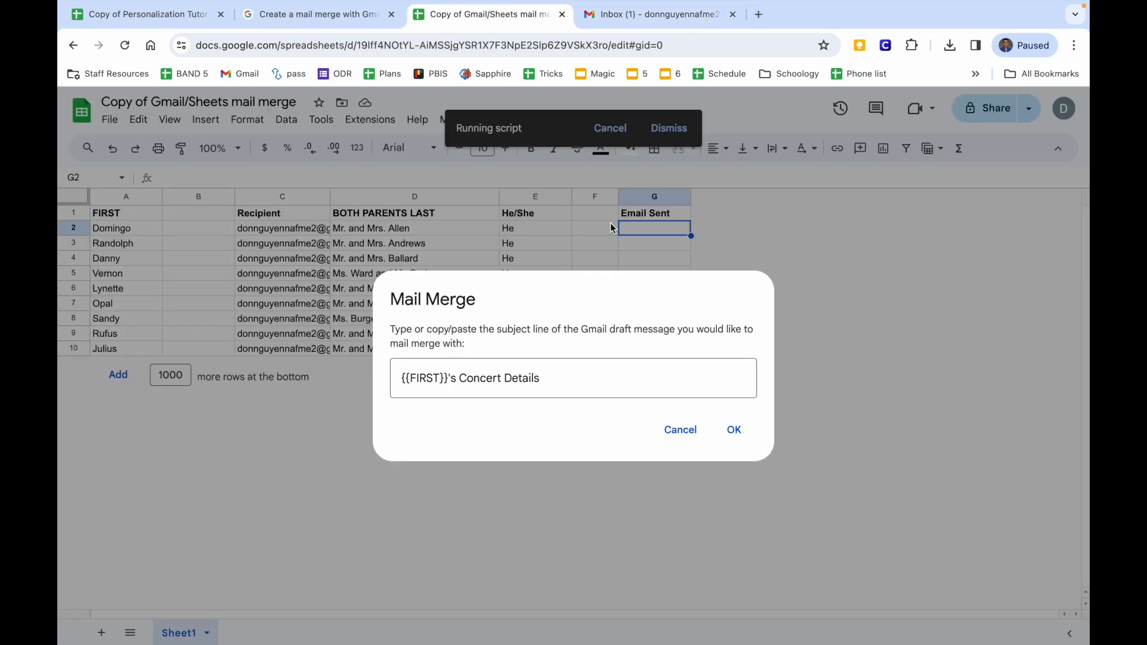
pyautogui.click(739, 434)
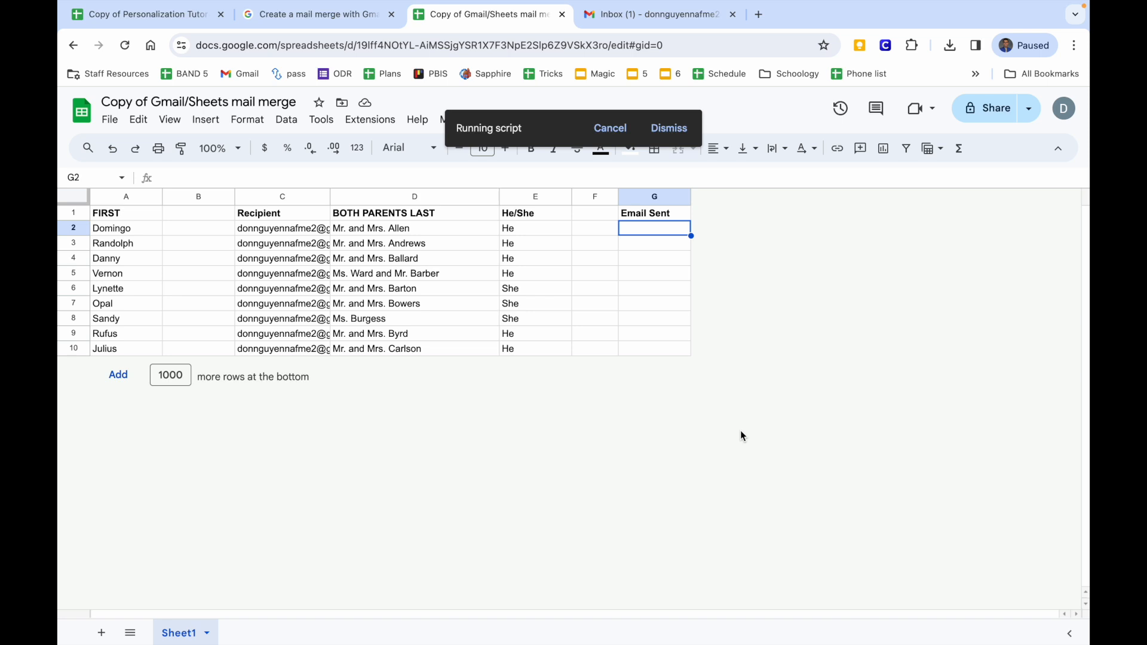
# In Gmail, minimize the draft and read the third and newer Concert Details emails.
pyautogui.click(668, 19)
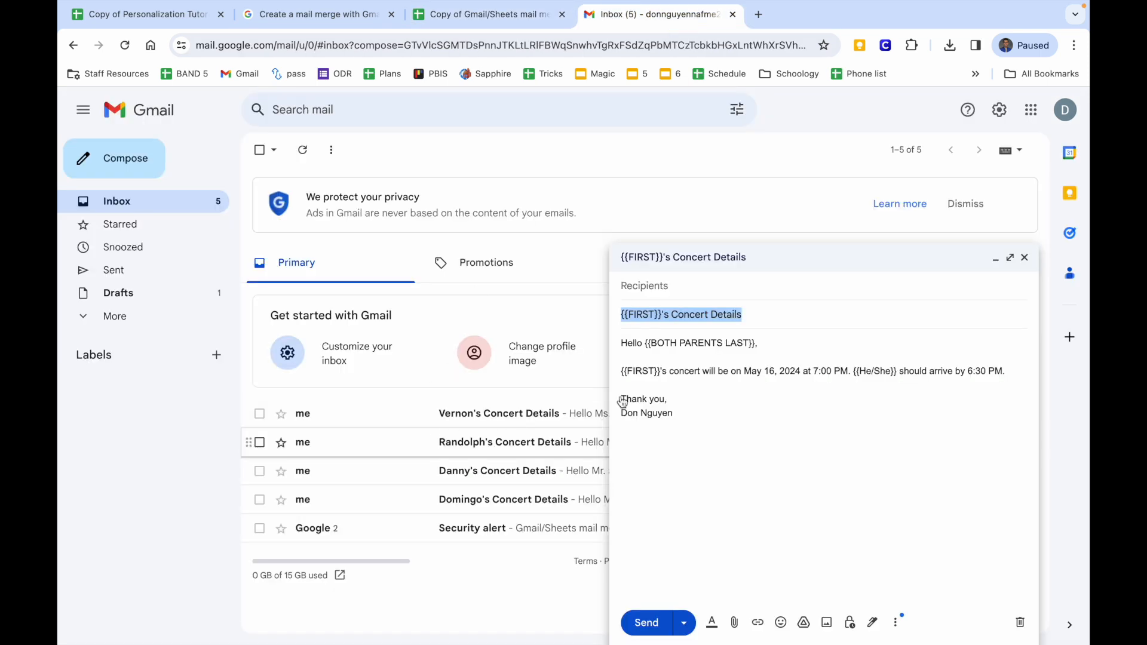
pyautogui.click(994, 259)
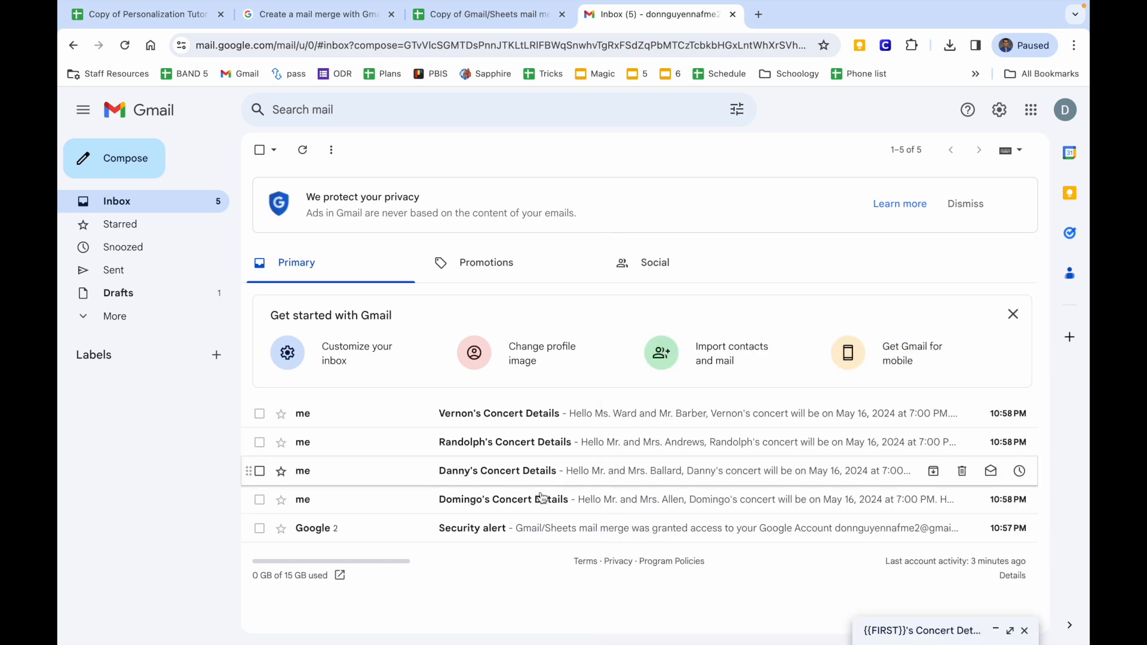
pyautogui.click(564, 473)
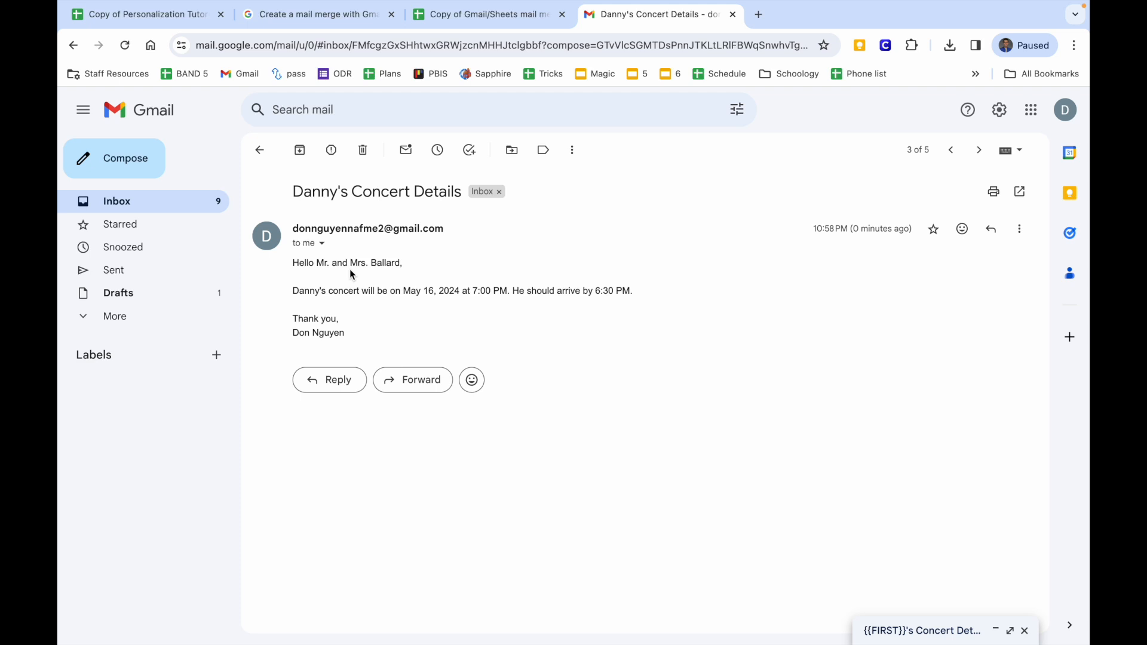
pyautogui.moveTo(292, 289); pyautogui.dragTo(389, 350)
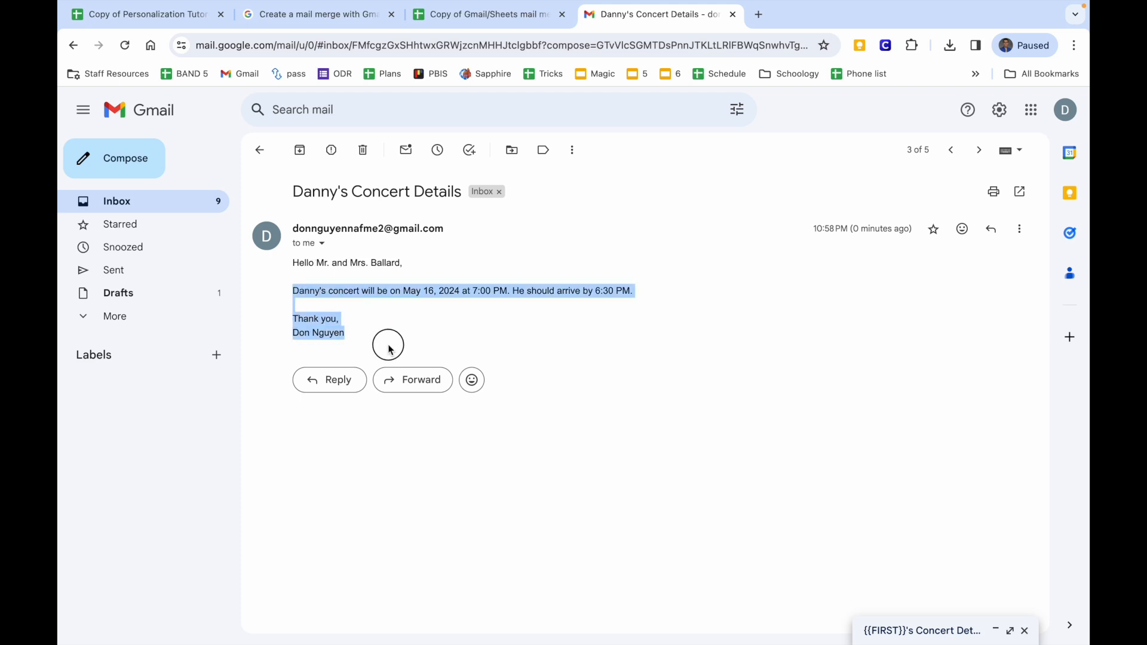
pyautogui.click(952, 152)
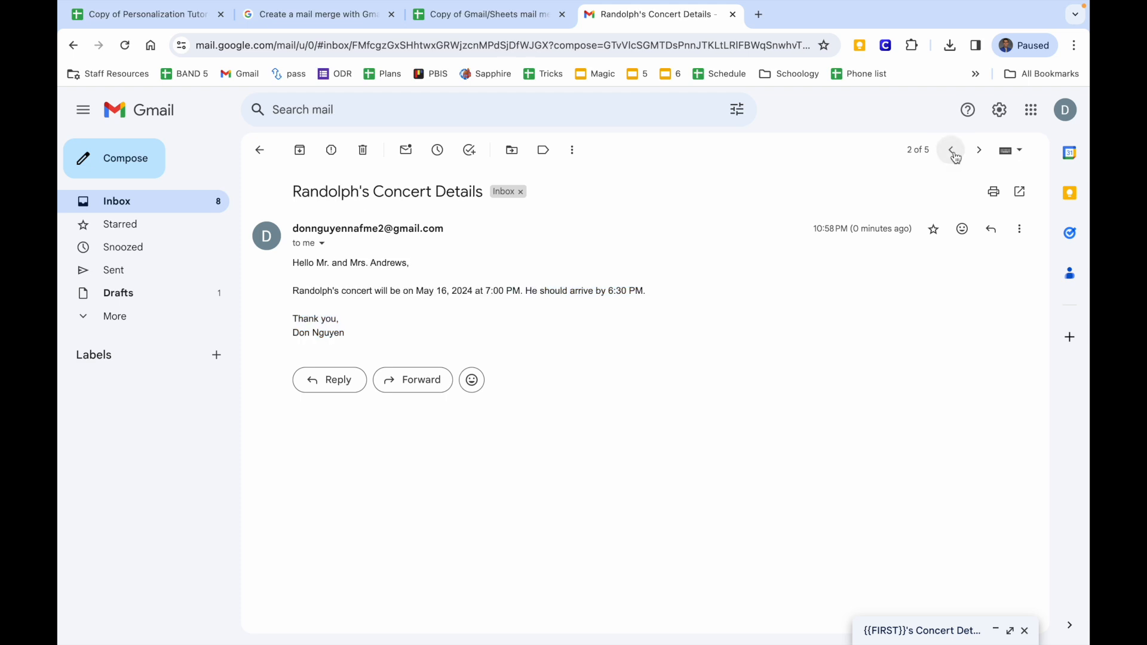
pyautogui.click(953, 155)
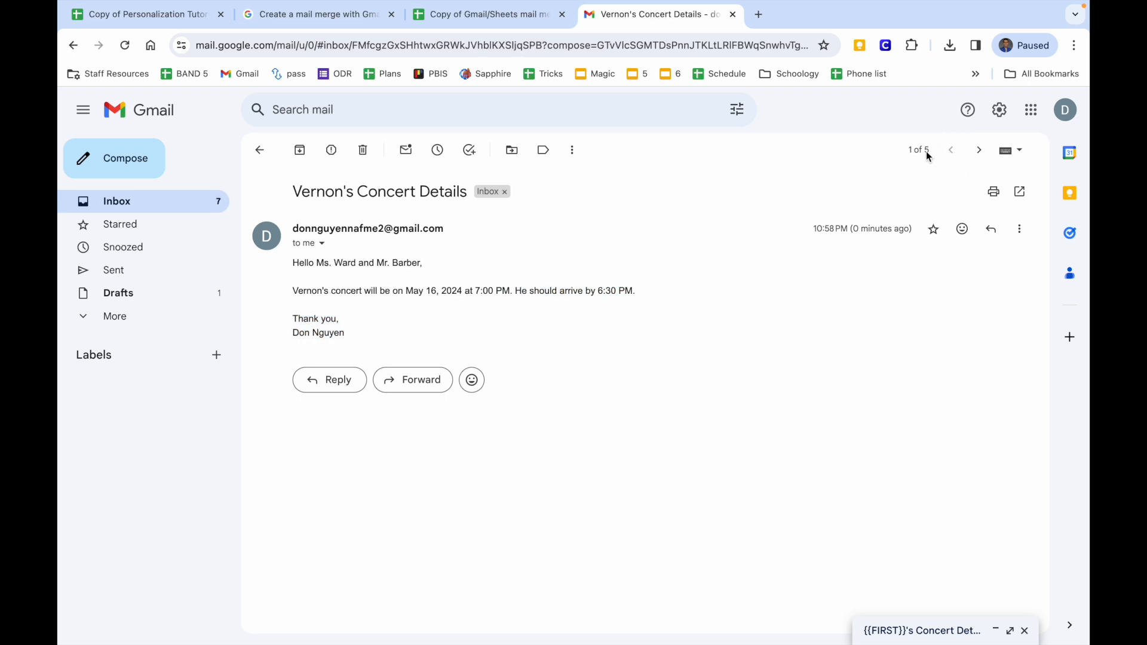
pyautogui.click(260, 149)
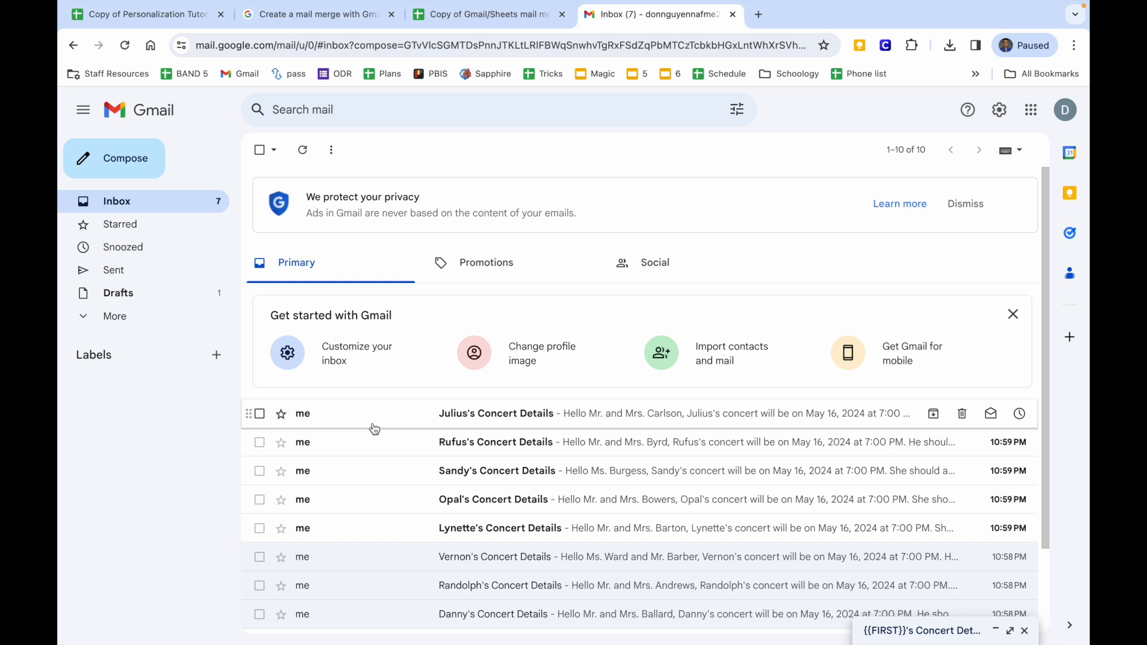
# Read two more Concert Details emails, including the newest, then return to the mail merge spreadsheet.
pyautogui.click(392, 471)
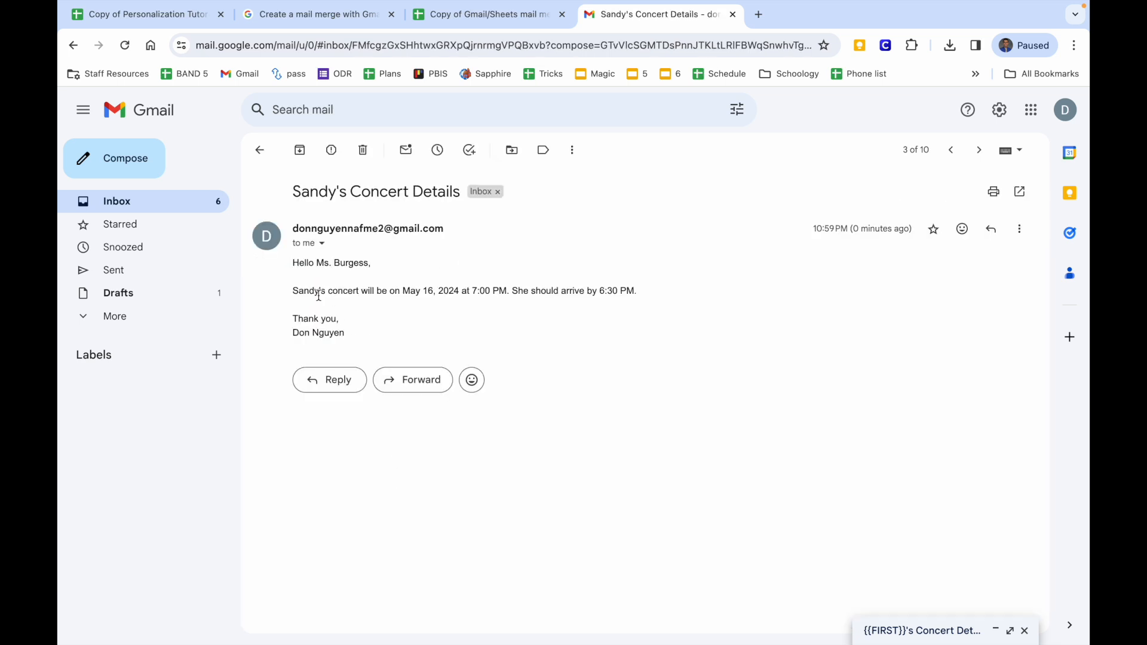
pyautogui.click(293, 263)
pyautogui.moveTo(293, 263); pyautogui.dragTo(350, 337)
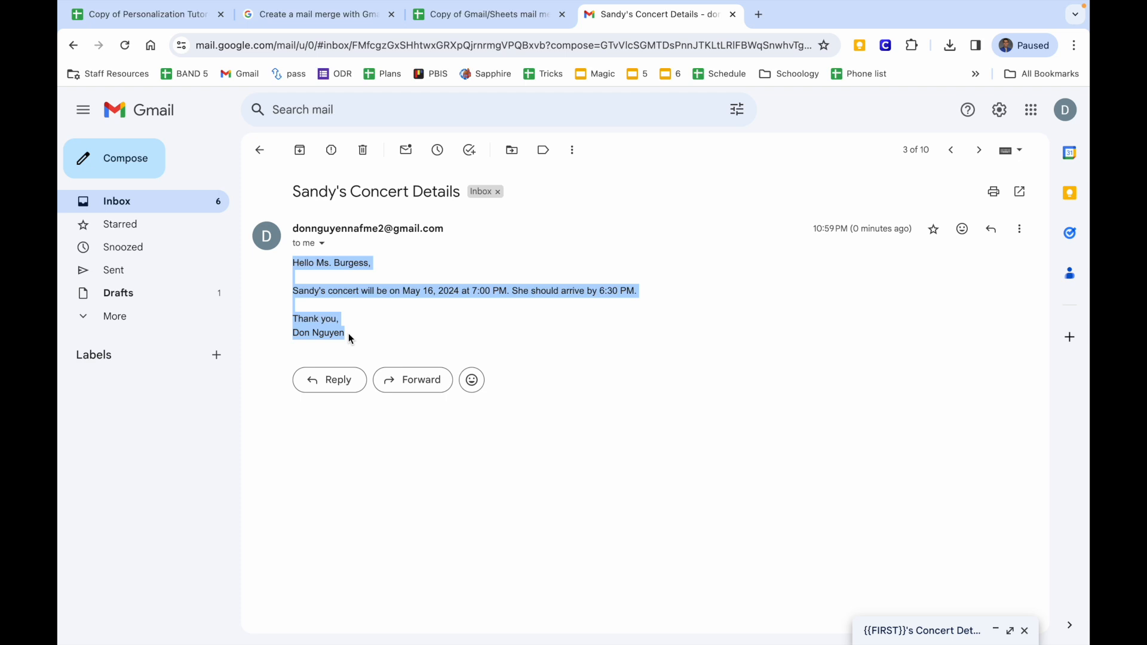
pyautogui.click(355, 324)
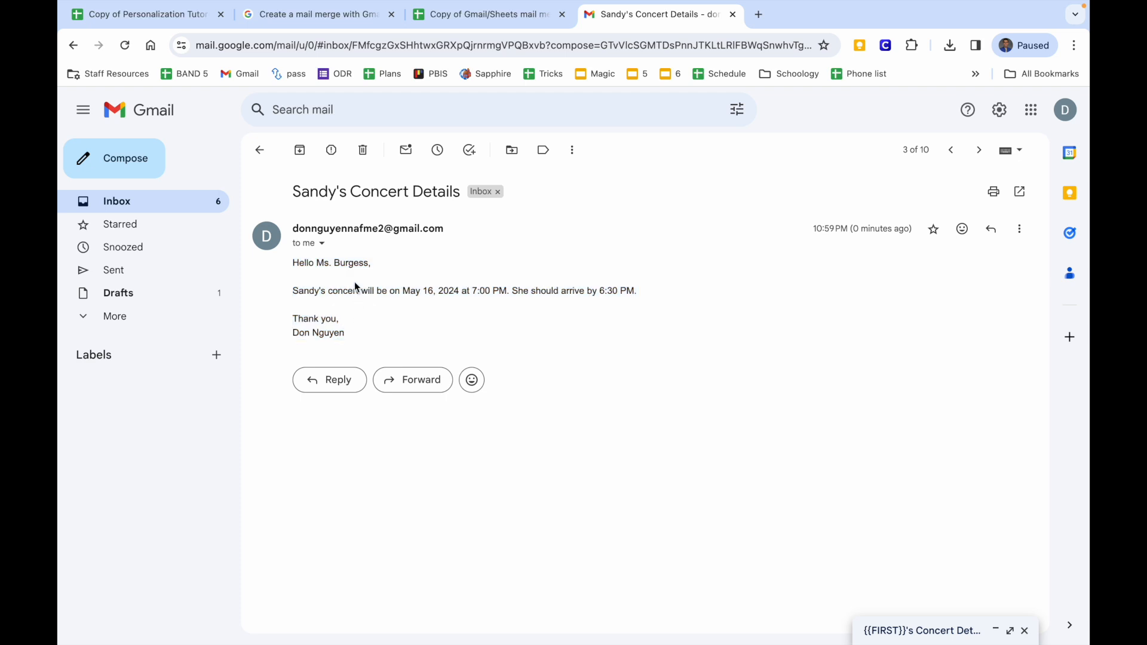
pyautogui.click(260, 151)
pyautogui.click(422, 417)
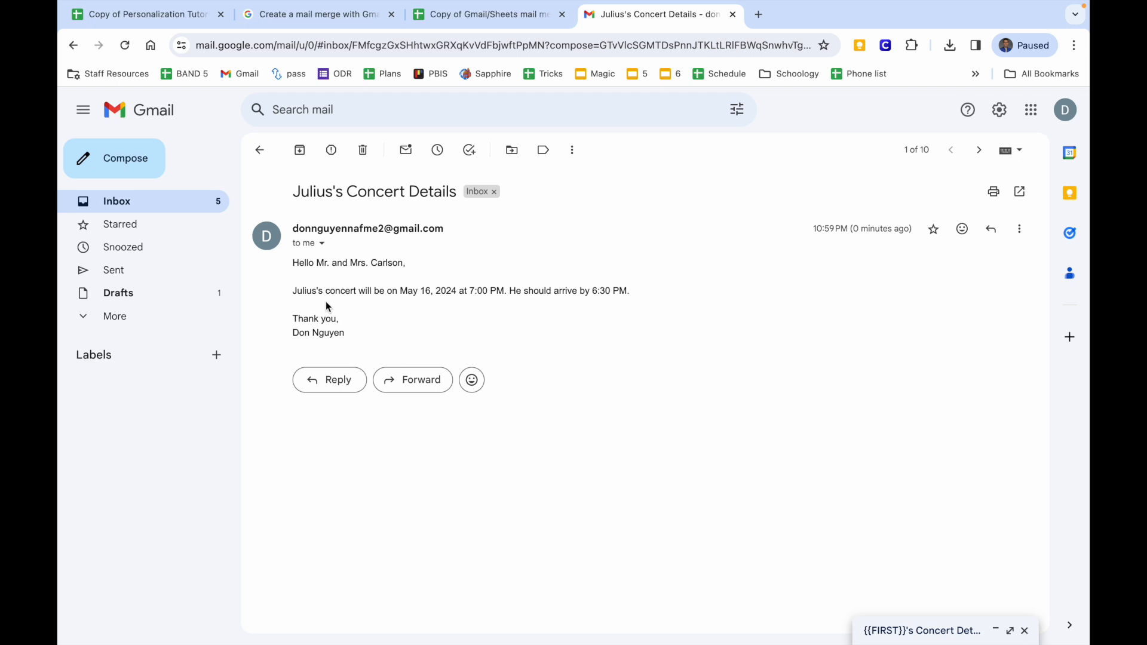
pyautogui.click(256, 152)
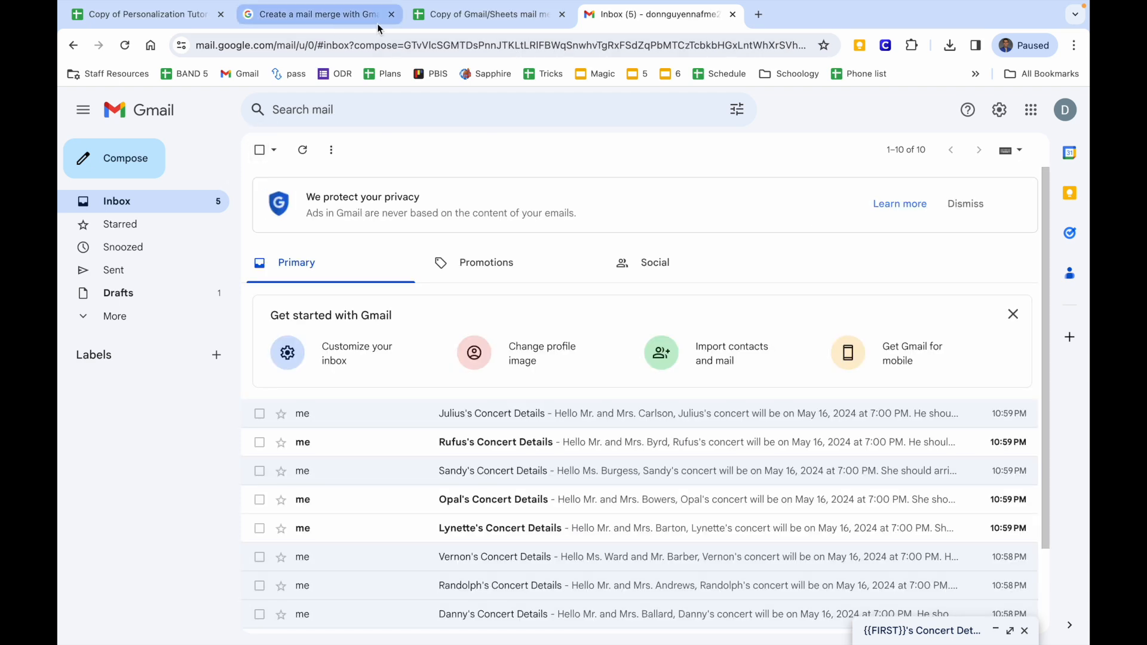
pyautogui.click(473, 19)
# Clear the Email Sent timestamps in G2:G10 after inspecting G2's full timestamp.
pyautogui.moveTo(655, 234); pyautogui.dragTo(657, 374)
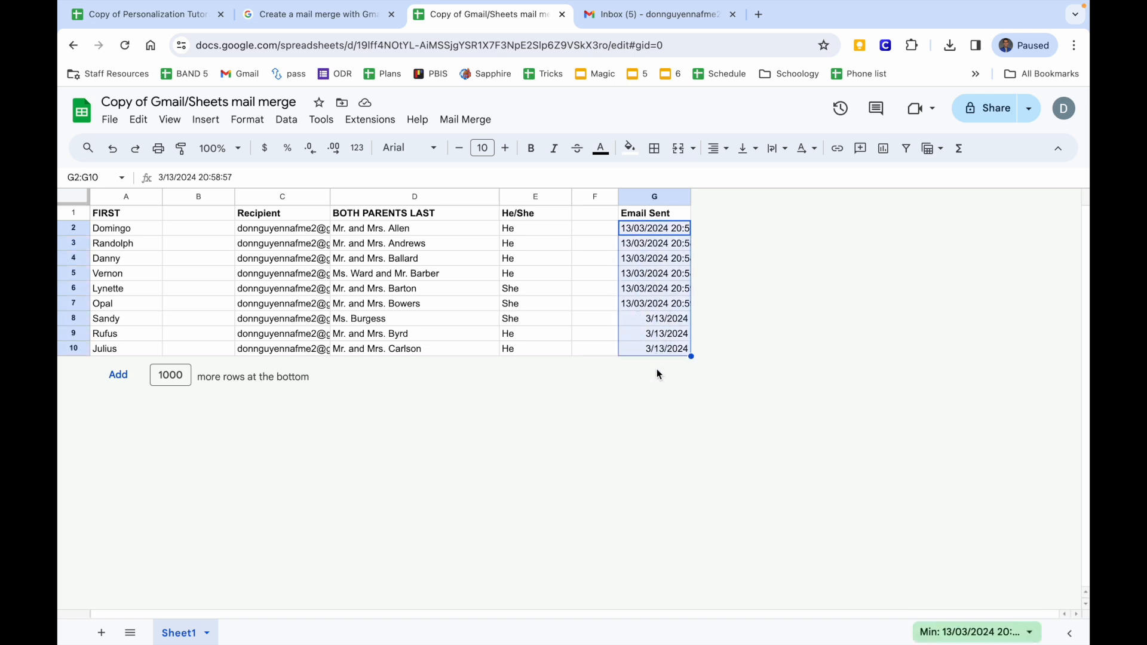
pyautogui.press('Delete')
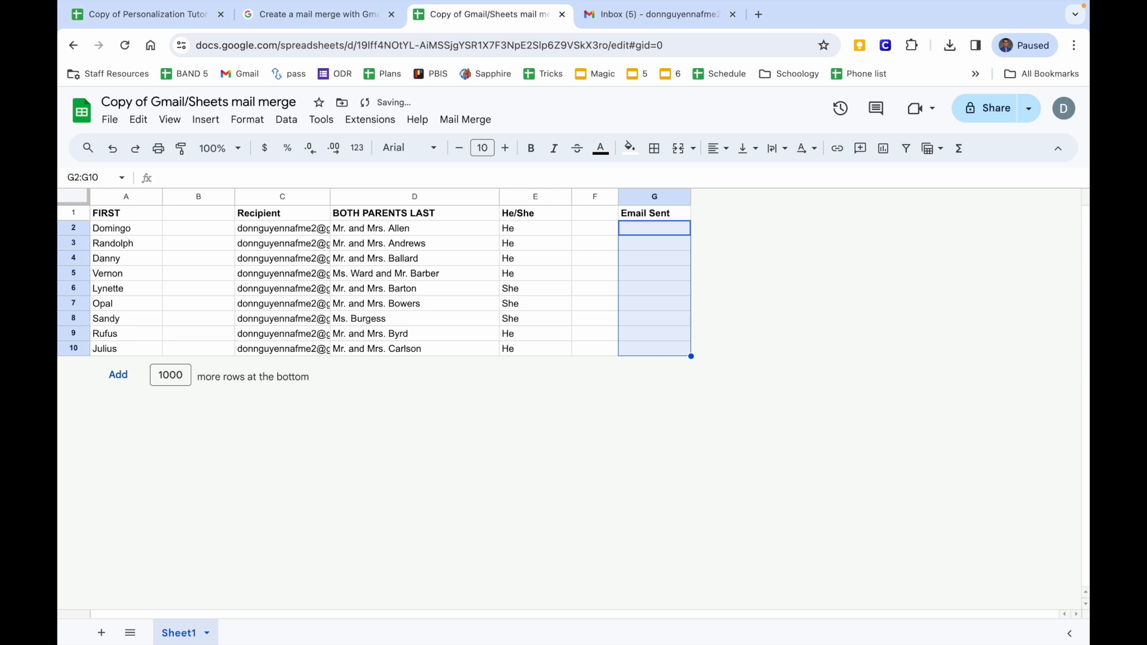
pyautogui.click(112, 148)
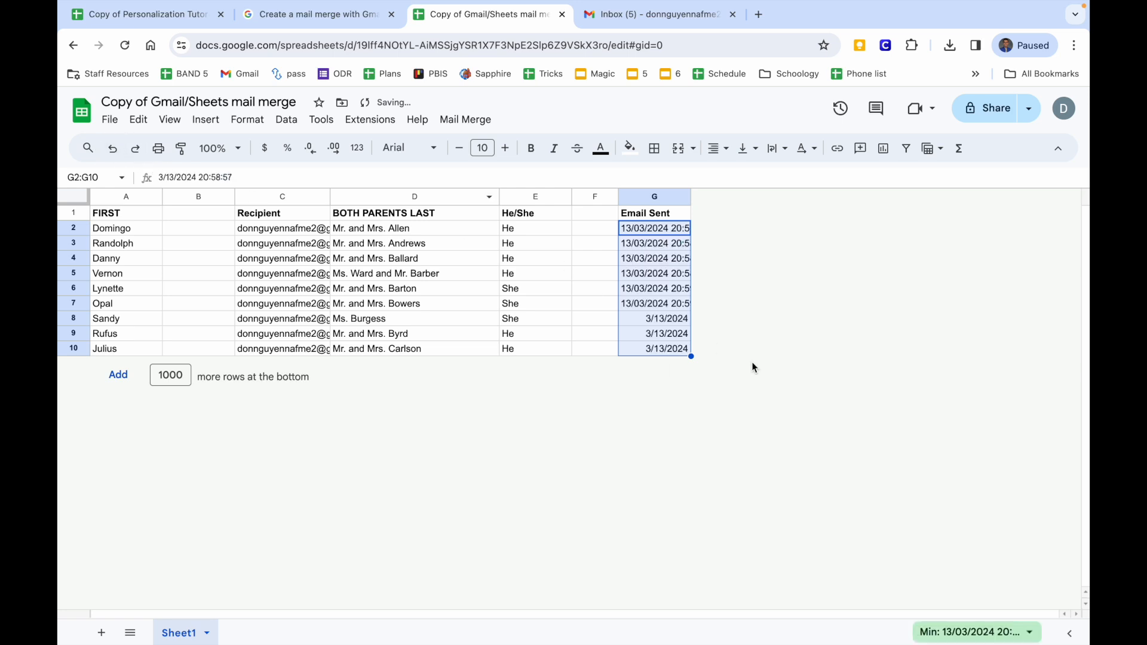
pyautogui.click(674, 305)
pyautogui.click(656, 231)
pyautogui.doubleClick(657, 231)
pyautogui.press('Escape')
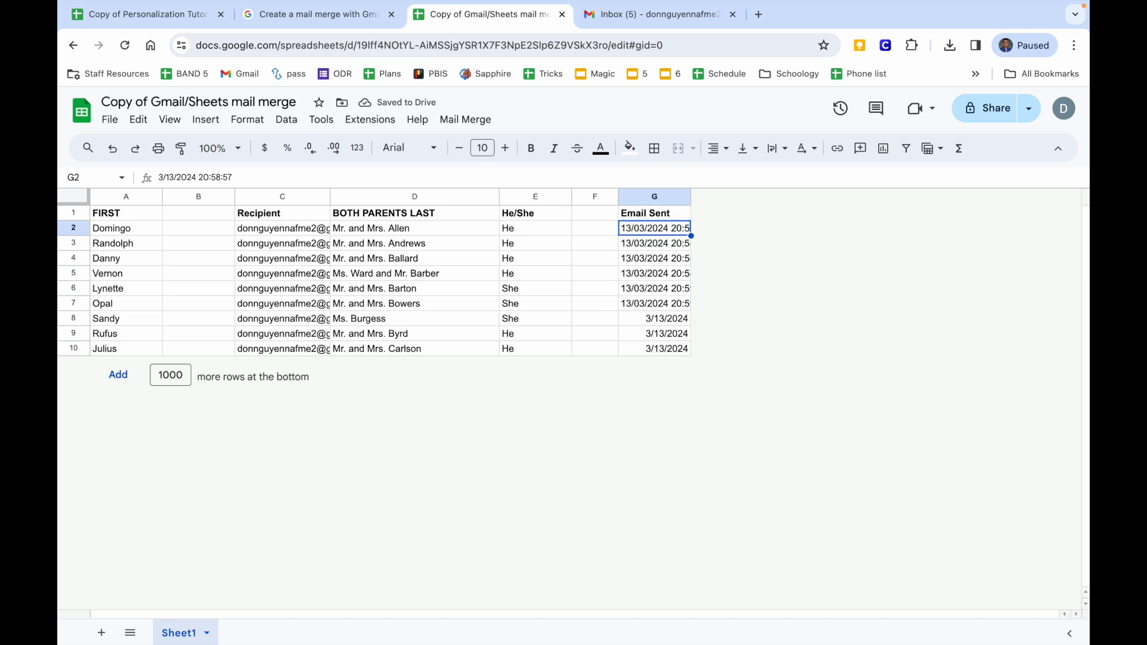
pyautogui.moveTo(658, 233); pyautogui.dragTo(655, 473)
pyautogui.press('Delete')
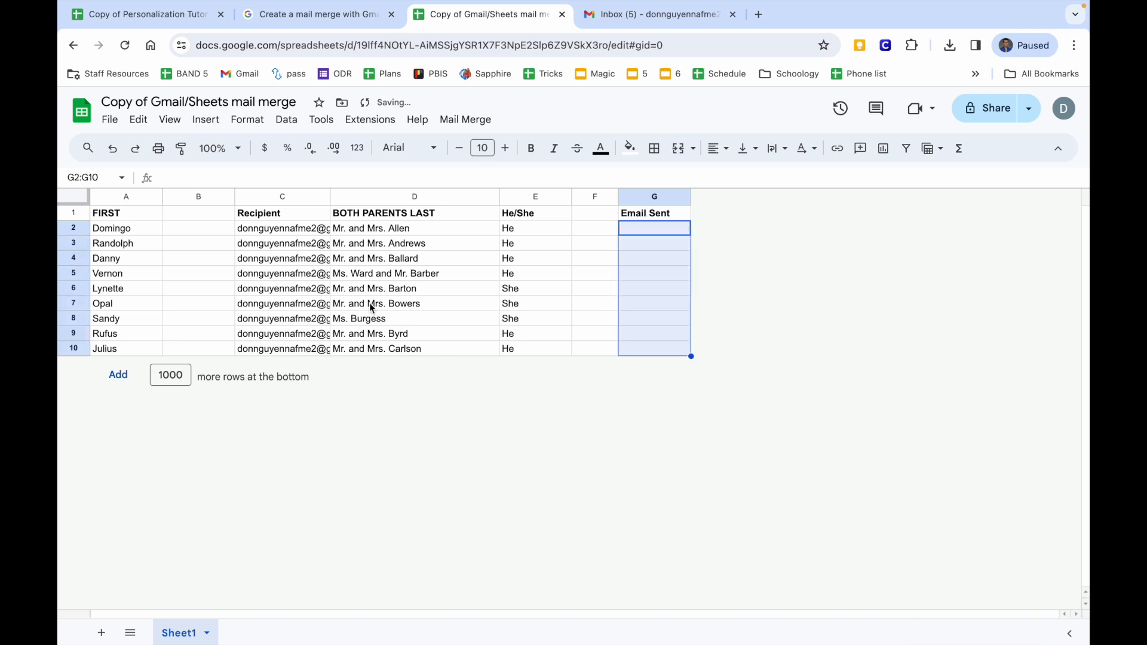
# Clear recipients C2:C10 and copy parent emails V2:V10 from the Personalization Tutorial Workbook.
pyautogui.moveTo(303, 235); pyautogui.dragTo(302, 485)
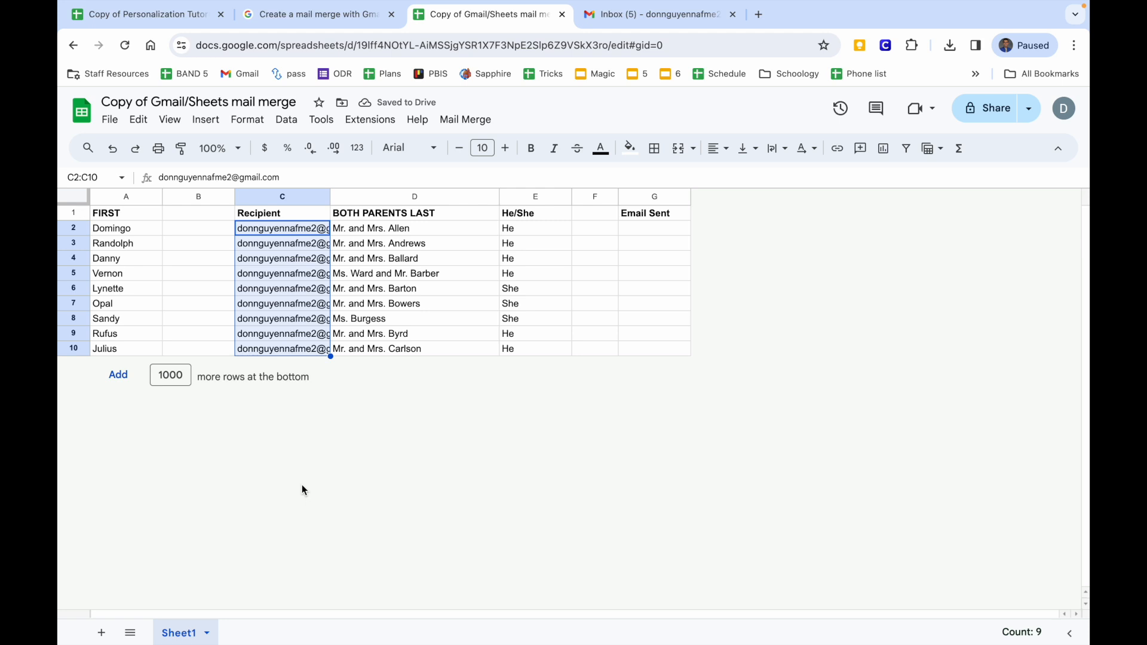
pyautogui.press('Delete')
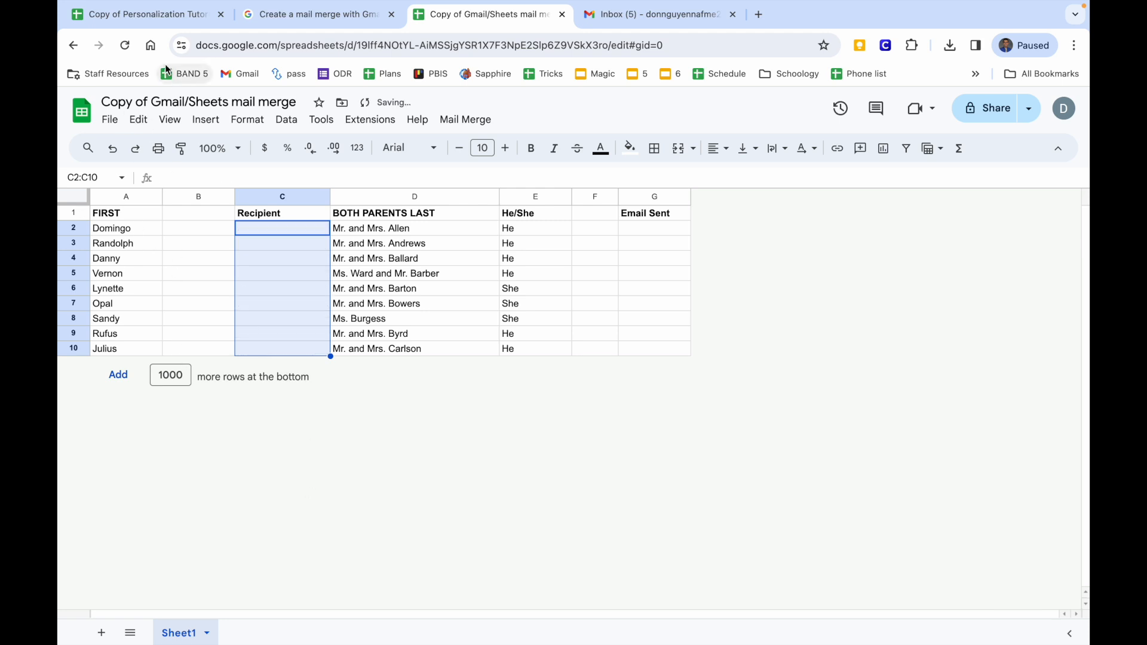
pyautogui.click(159, 22)
pyautogui.hscroll(-5, 521, 447)
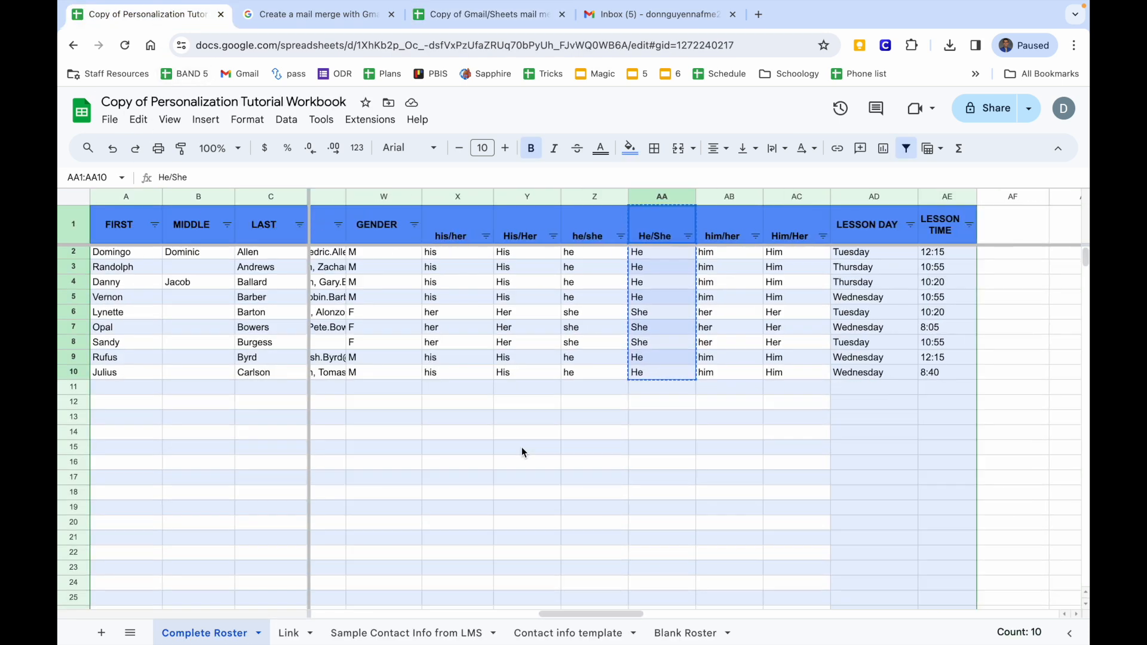
pyautogui.click(550, 225)
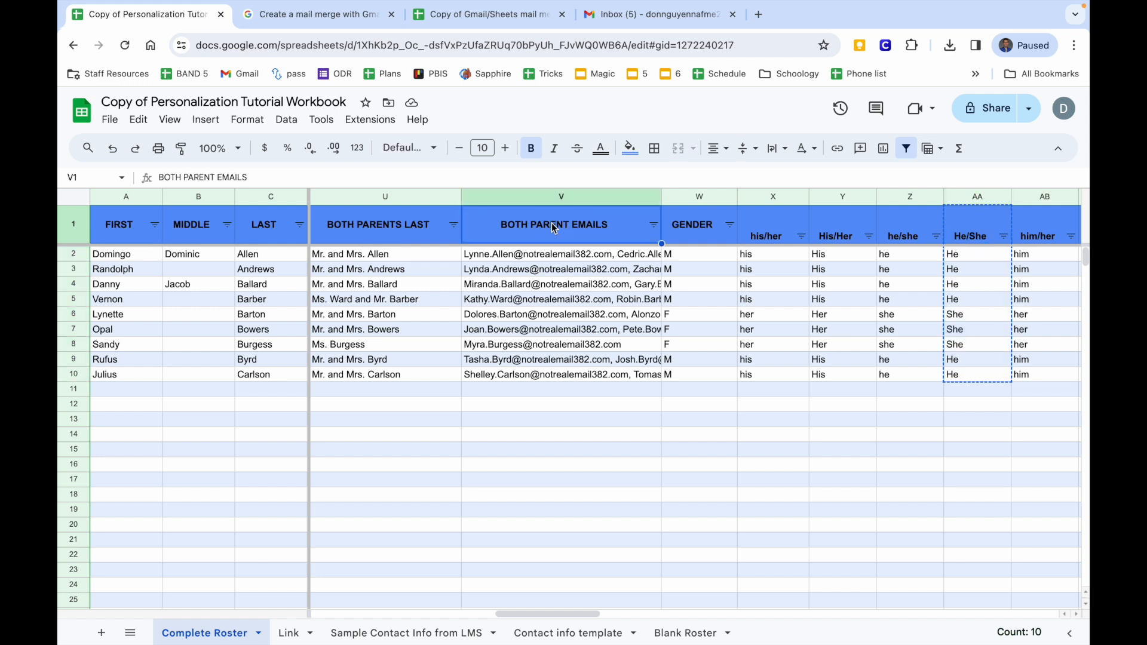
pyautogui.click(547, 258)
pyautogui.moveTo(548, 259); pyautogui.dragTo(548, 373)
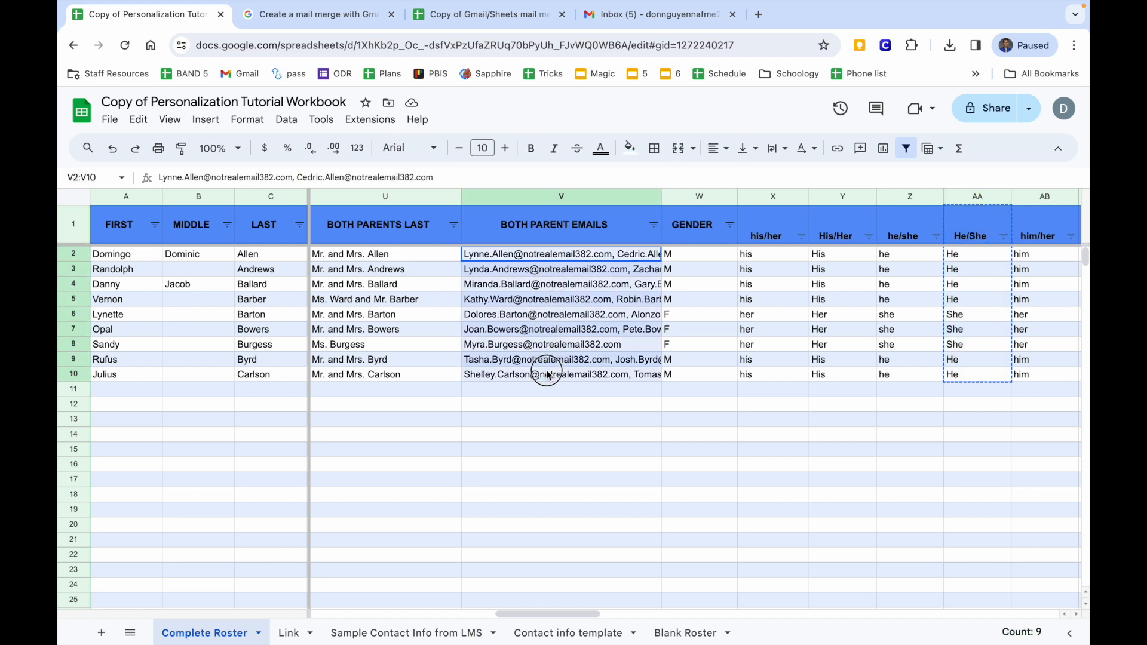
pyautogui.hotkey('ctrl', 'c')
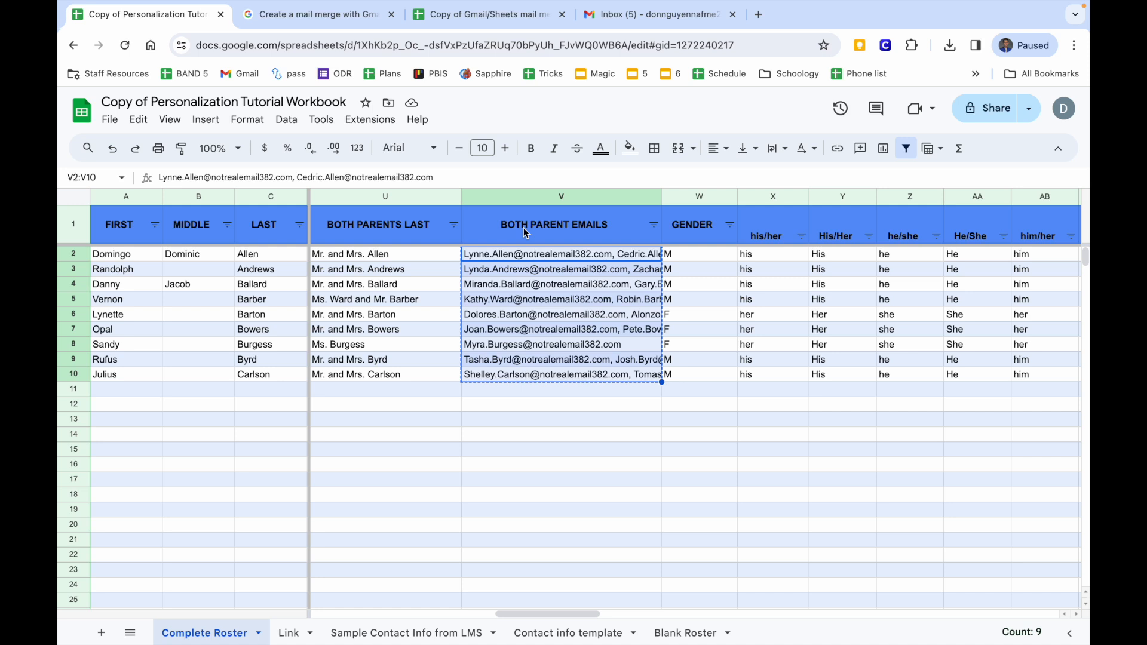
# Paste the parent email addresses into C2 of the mail merge sheet as values only.
pyautogui.click(439, 15)
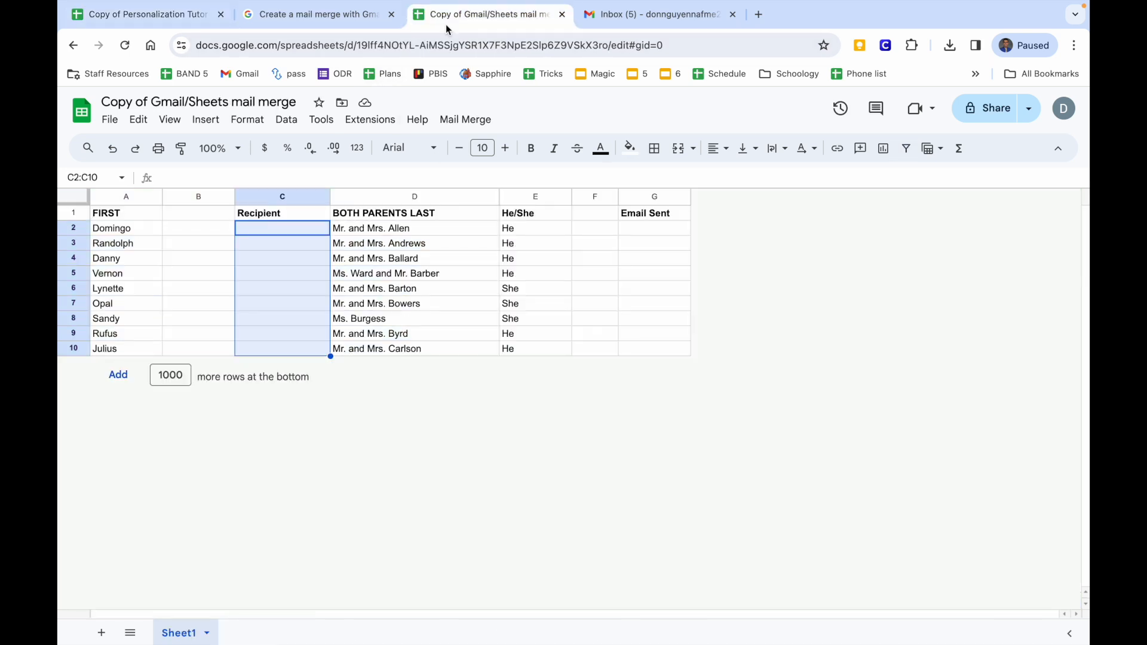
pyautogui.click(280, 234)
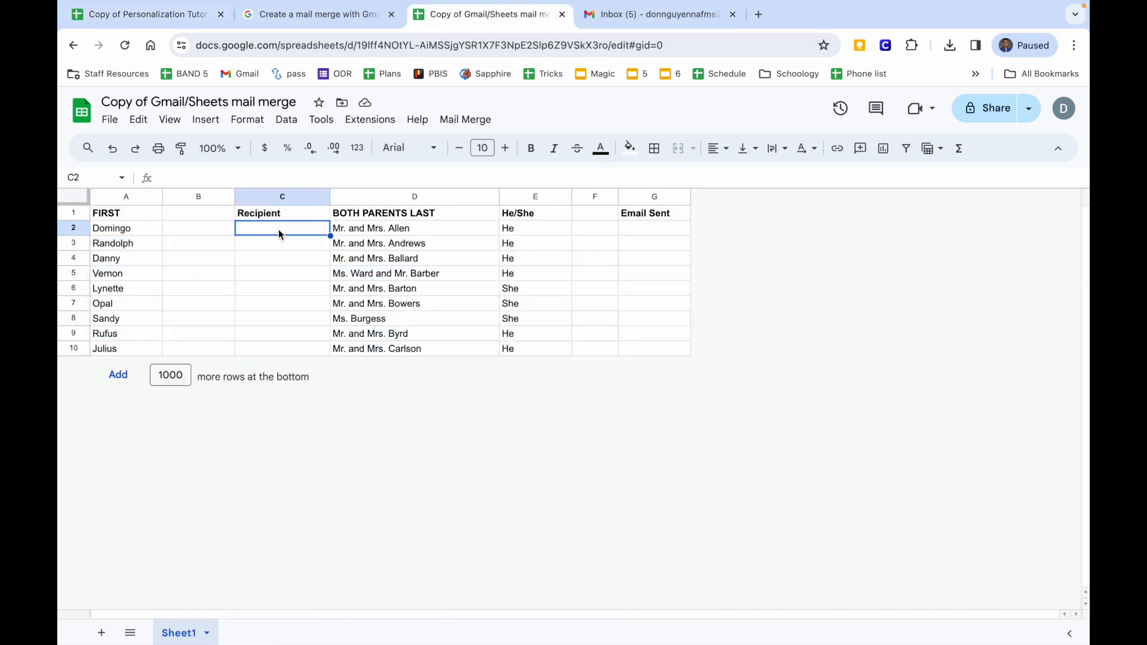
pyautogui.rightClick(278, 229)
pyautogui.moveTo(279, 230)
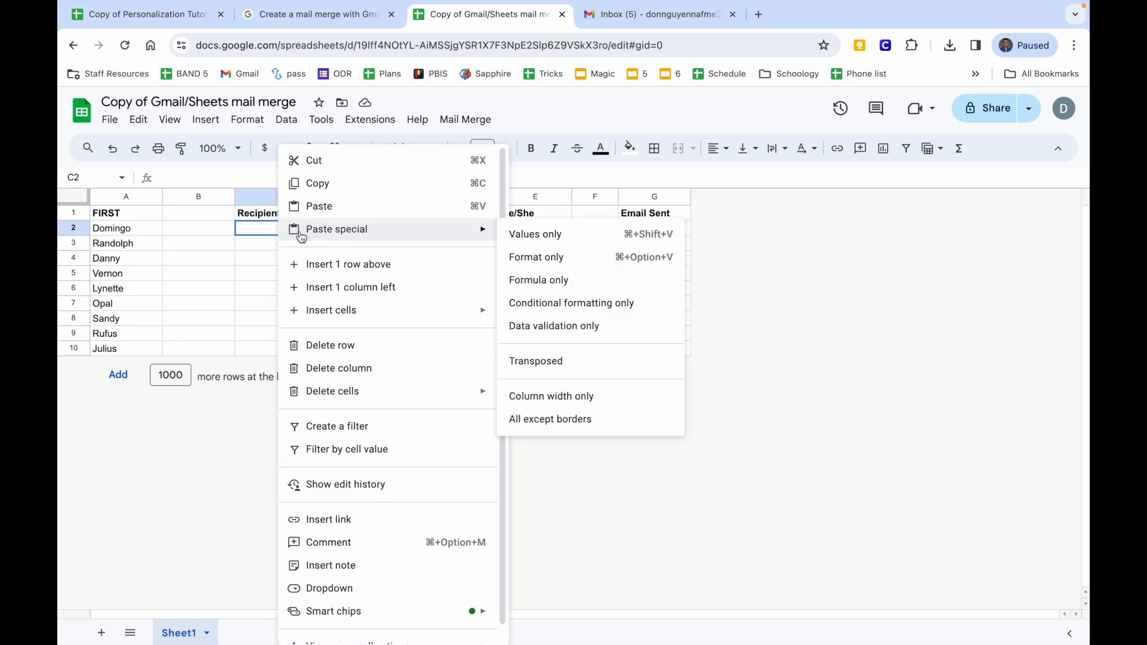
pyautogui.click(510, 234)
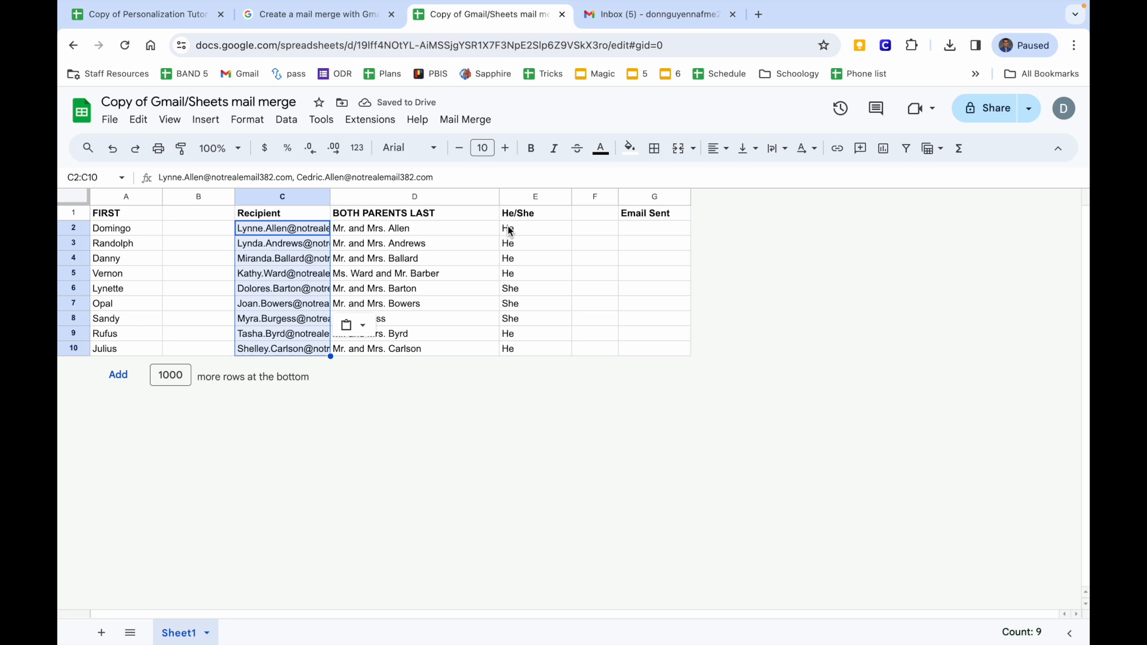
# Check the pasted parent addresses in C2, C4, C6, C7 and C8.
pyautogui.click(306, 261)
pyautogui.click(300, 292)
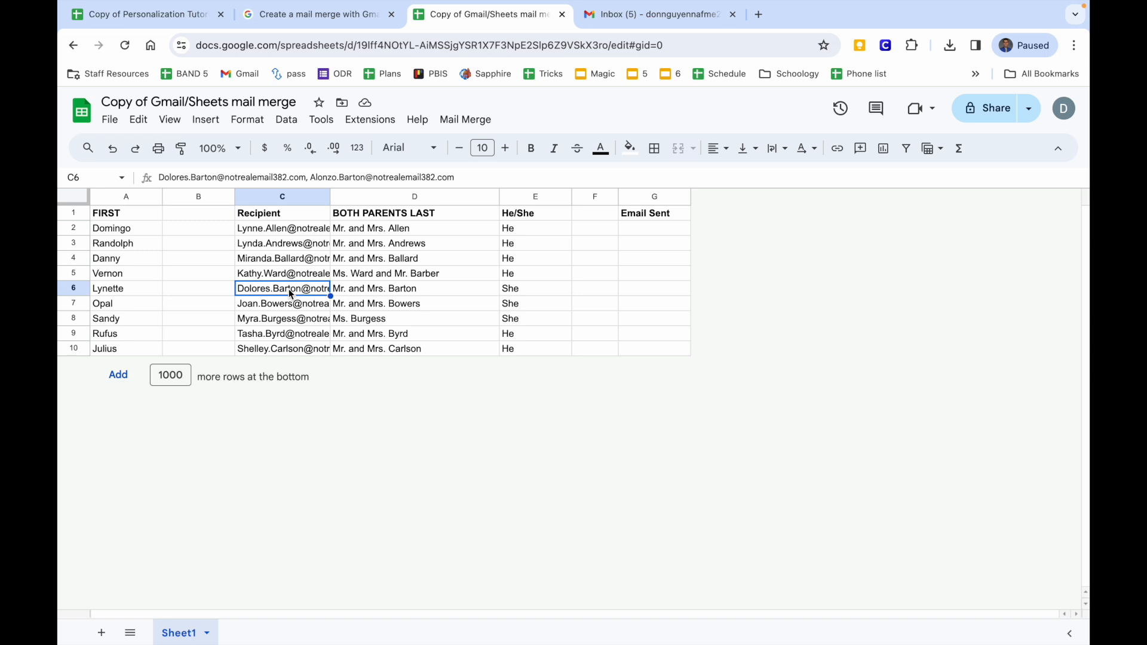
pyautogui.click(274, 231)
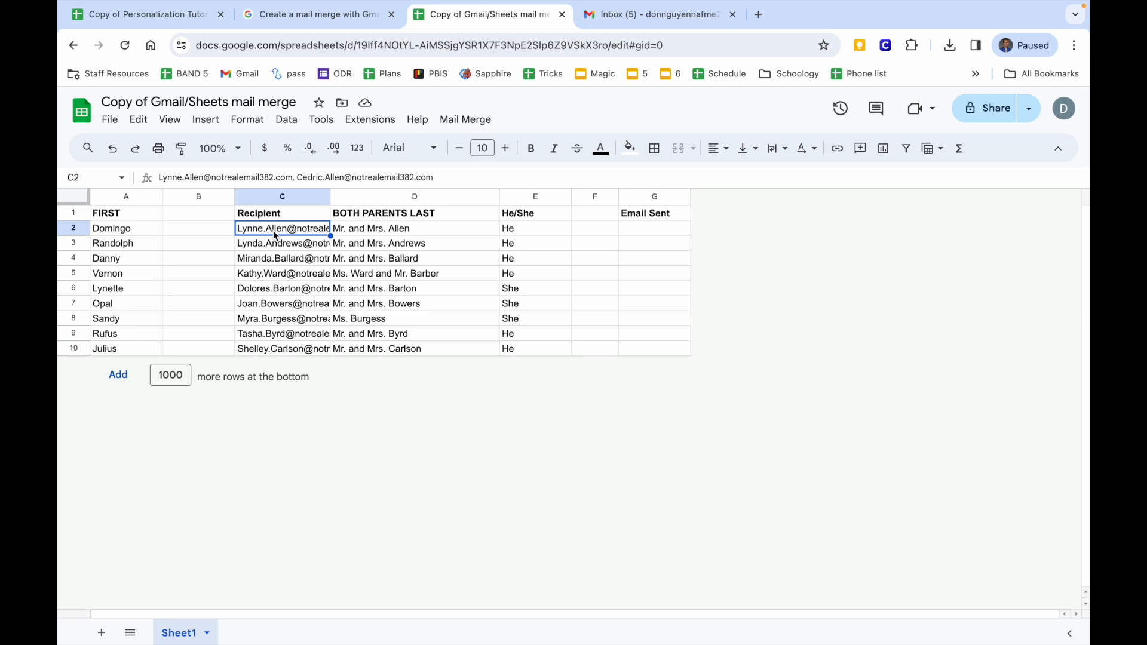
pyautogui.click(280, 306)
pyautogui.click(283, 323)
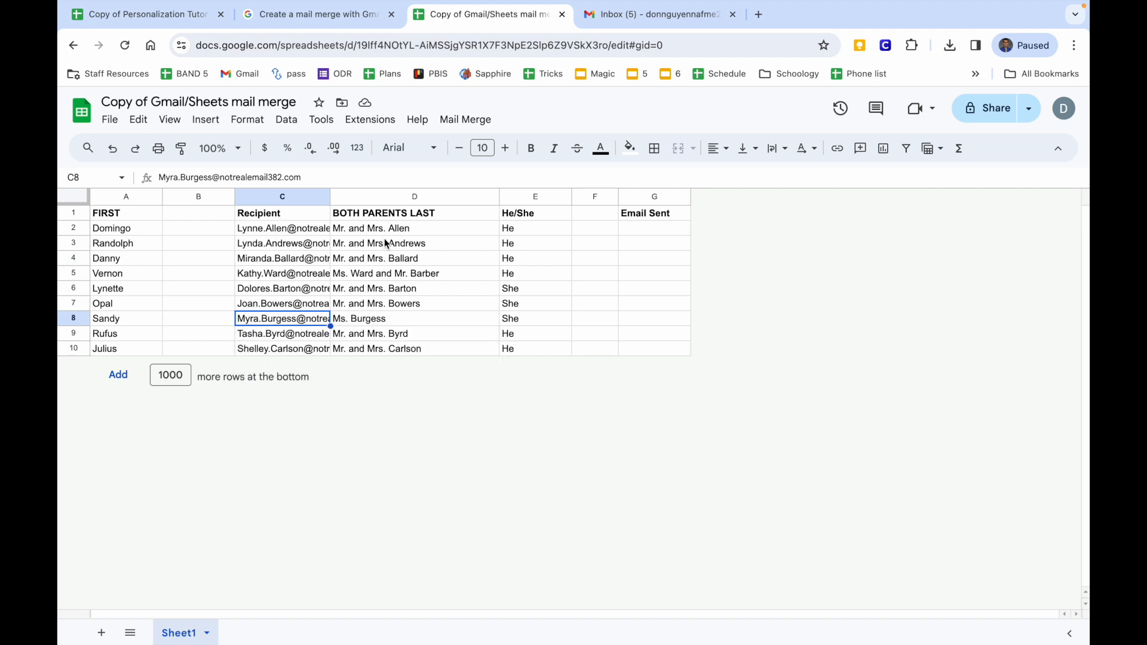
pyautogui.click(453, 245)
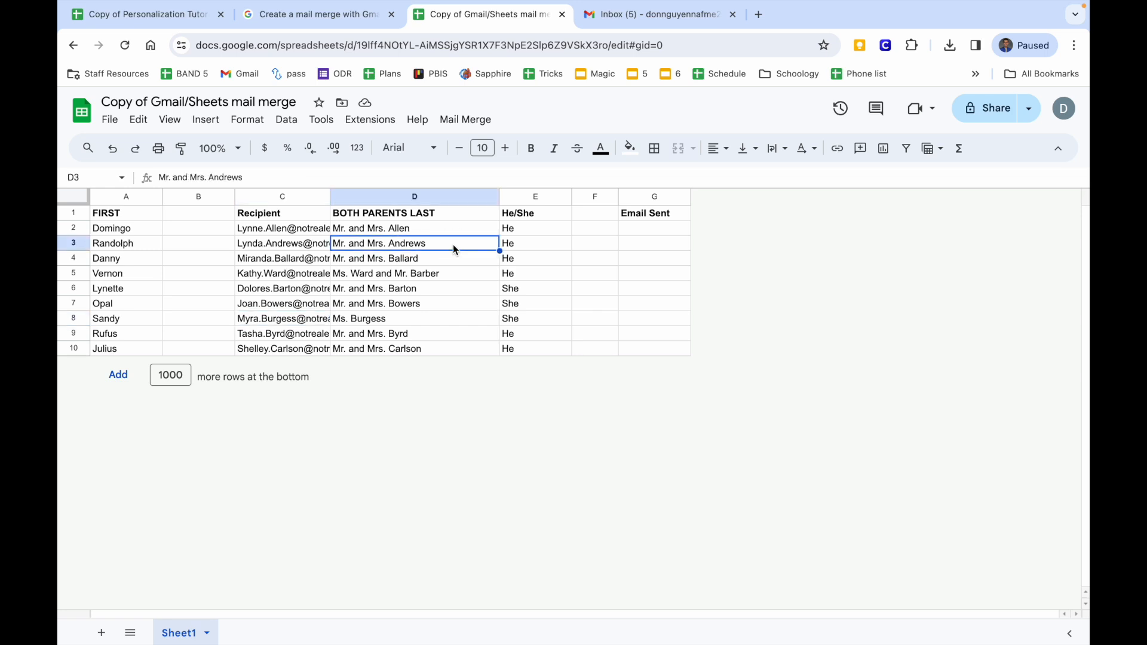
# Start Mail Merge > Send Emails and select the concert draft's subject in Gmail Drafts.
pyautogui.click(467, 120)
pyautogui.click(473, 144)
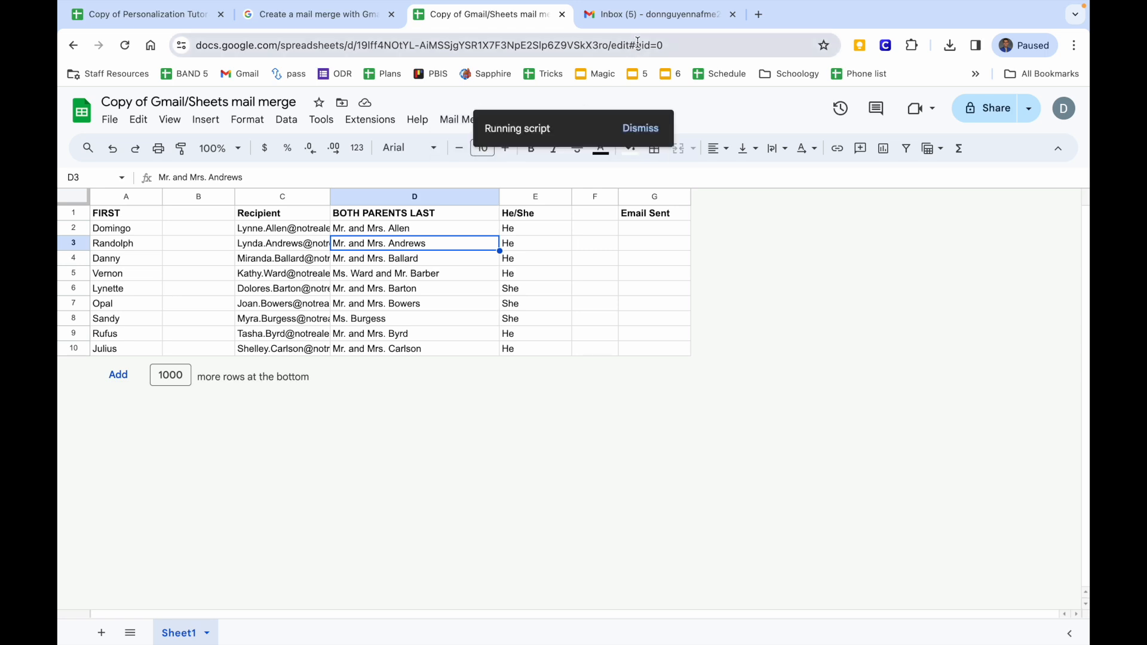
pyautogui.click(643, 20)
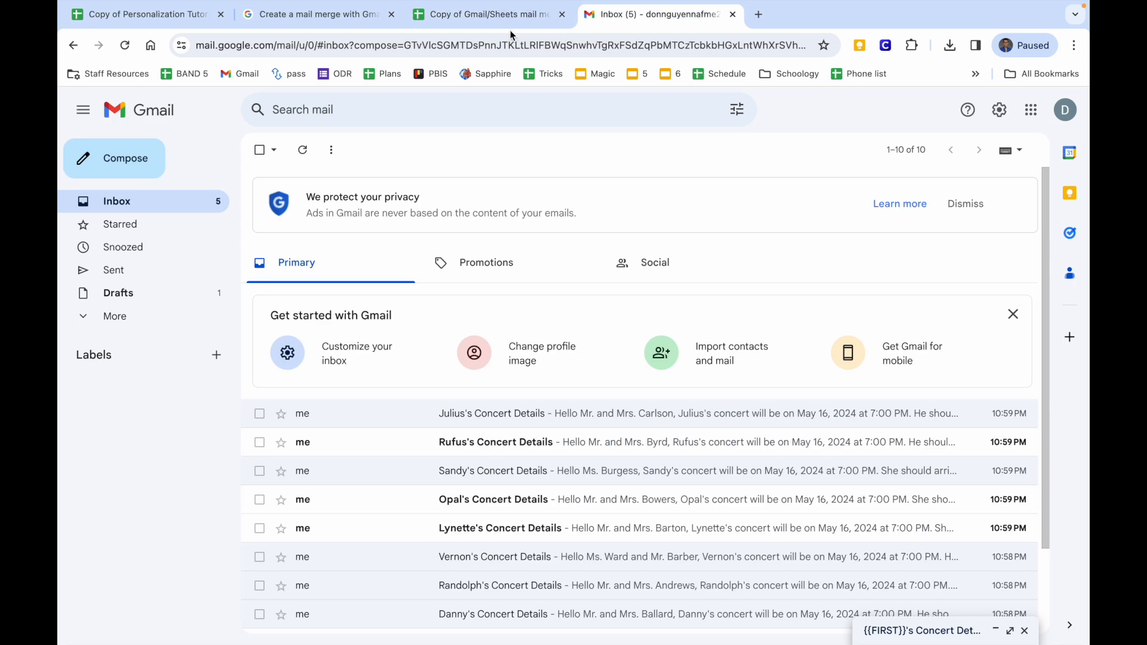
pyautogui.click(179, 293)
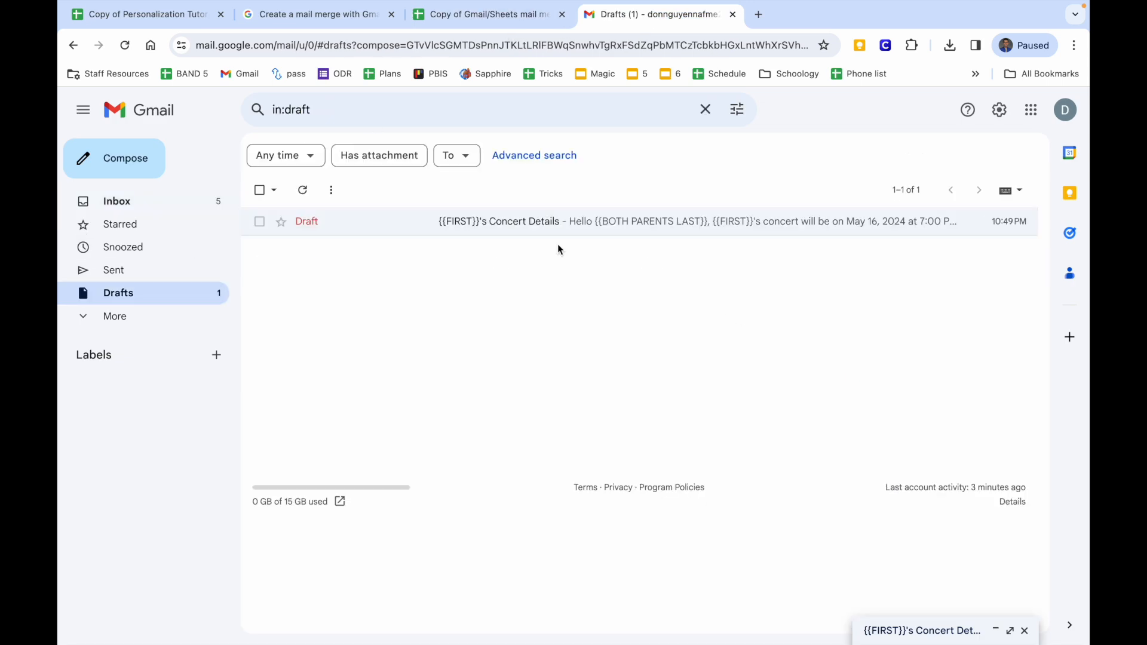
pyautogui.click(553, 224)
pyautogui.tripleClick(700, 315)
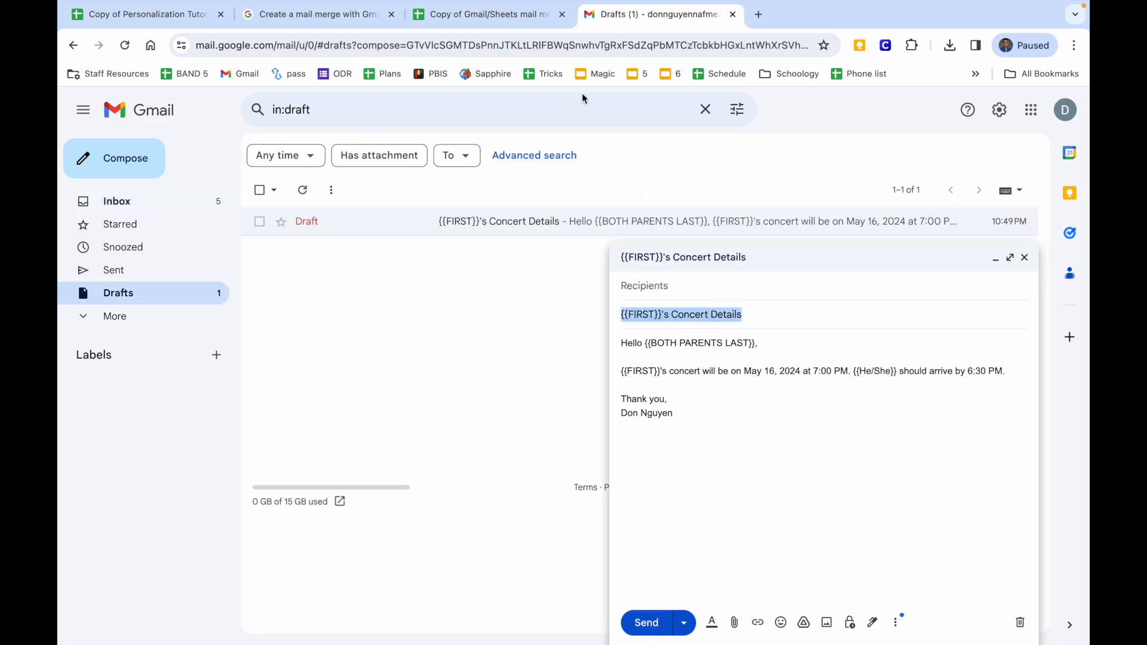
# Enter '{{FIRST}}'s Concert Details' as the Mail Merge subject, confirm, and select G2:G10.
pyautogui.click(490, 14)
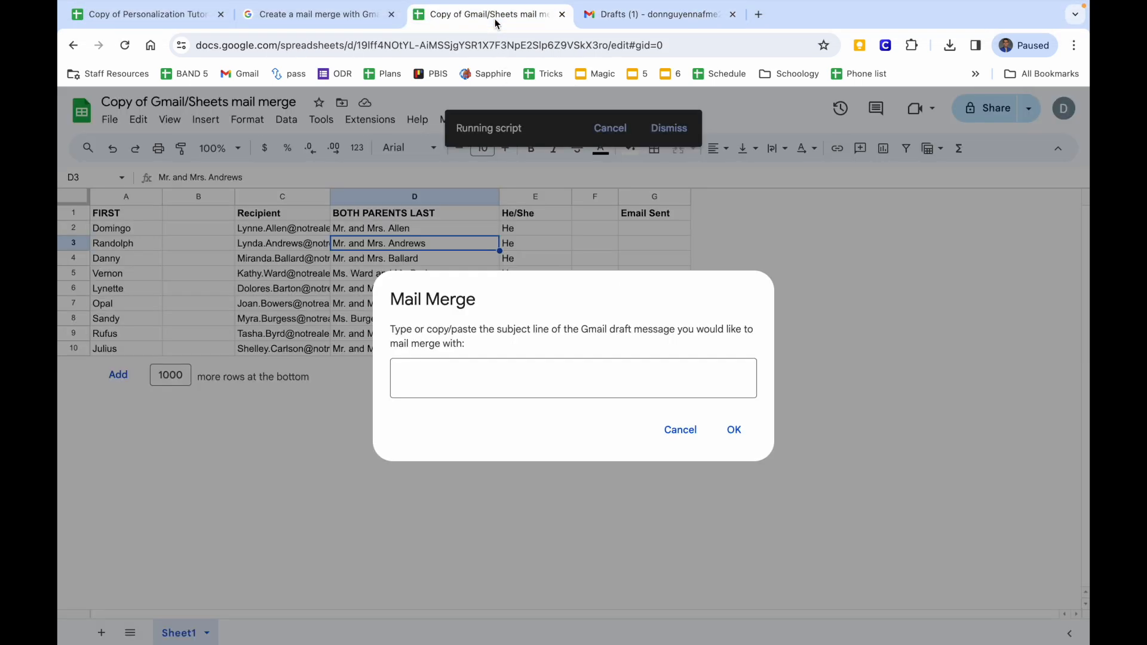
pyautogui.click(535, 370)
pyautogui.write('{{')
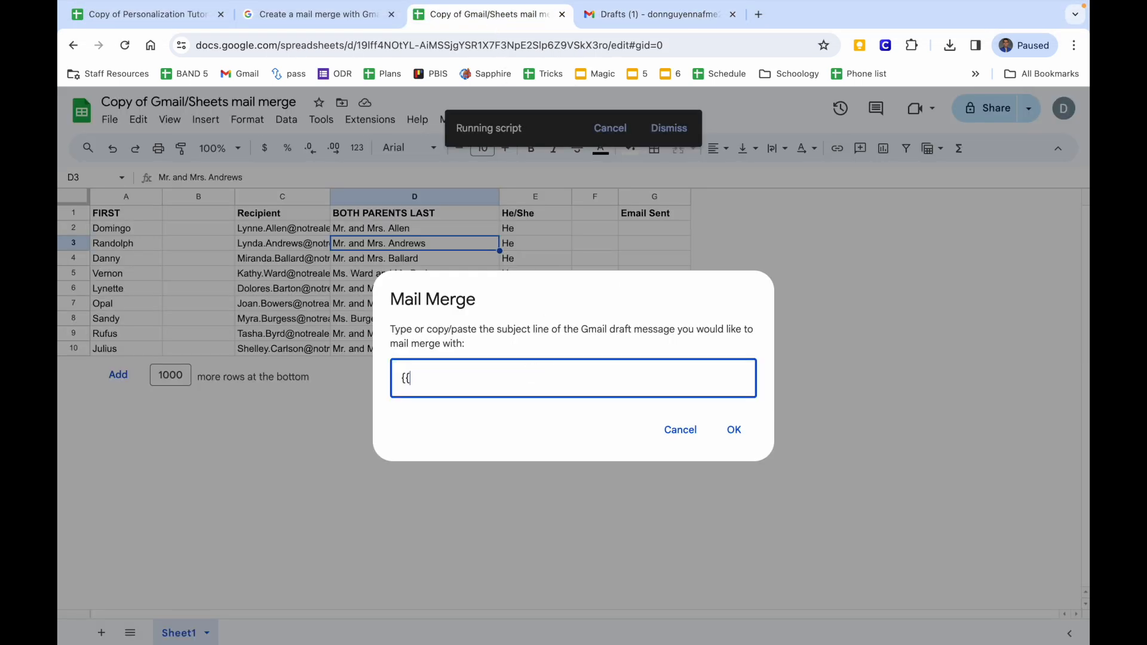
pyautogui.write('FIRST')
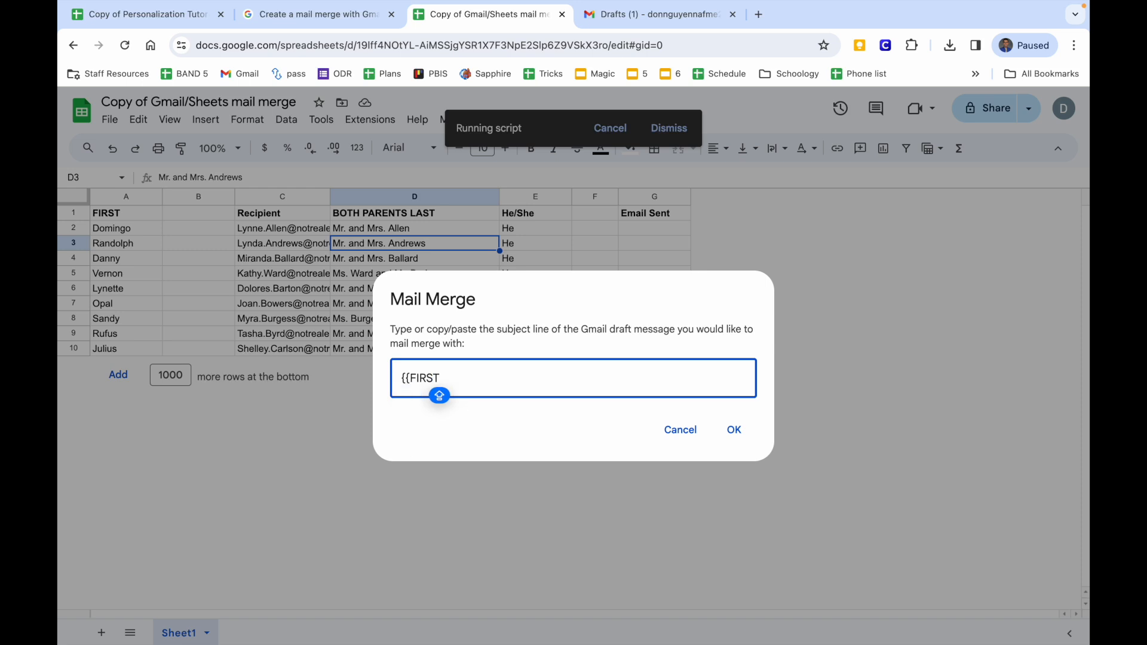
pyautogui.write("}}'s Ccon")
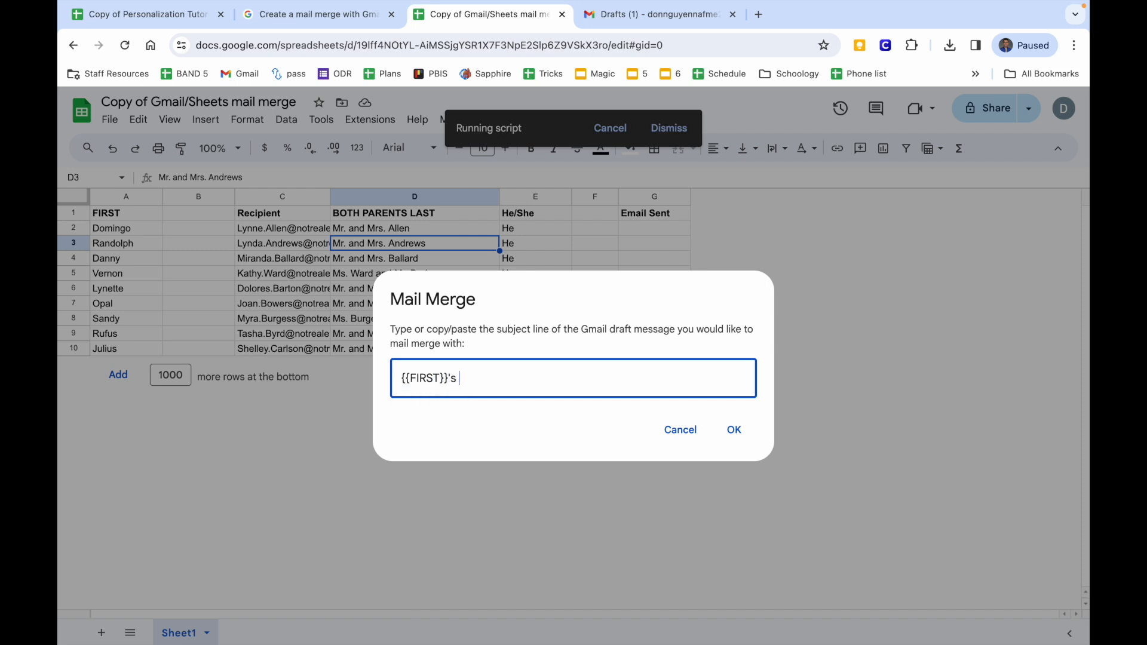
pyautogui.press('BackSpace')
pyautogui.press('BackSpace')
pyautogui.press('BackSpace')
pyautogui.write('on')
pyautogui.press('BackSpace')
pyautogui.press('BackSpace')
pyautogui.write('oncert Details')
pyautogui.click(732, 429)
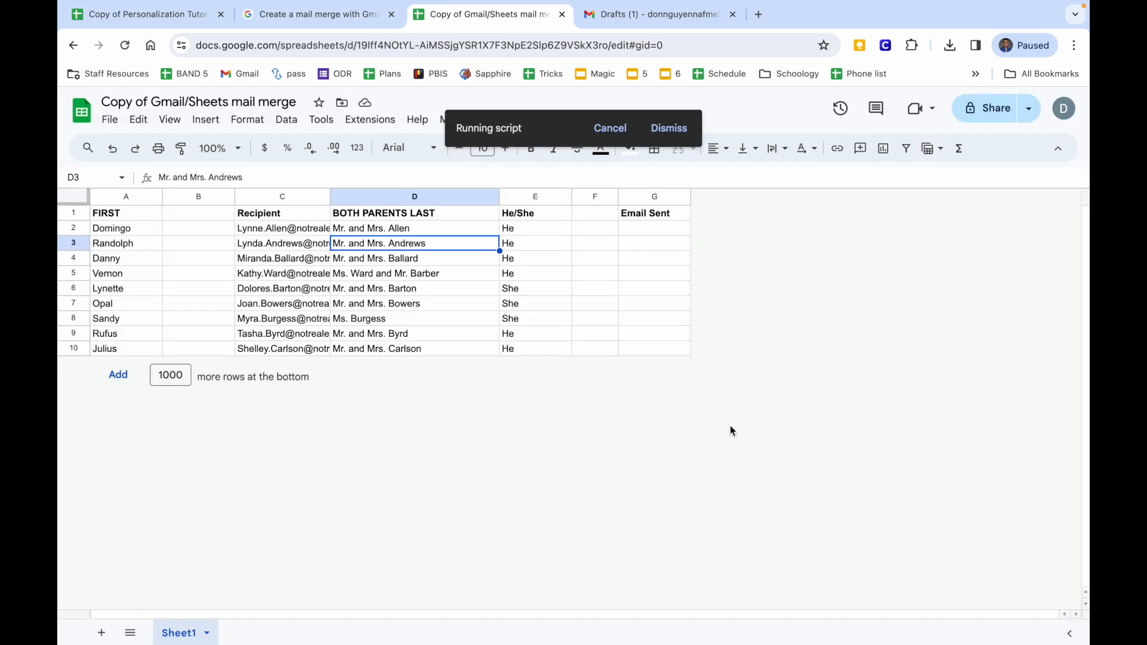
pyautogui.moveTo(657, 228); pyautogui.dragTo(650, 360)
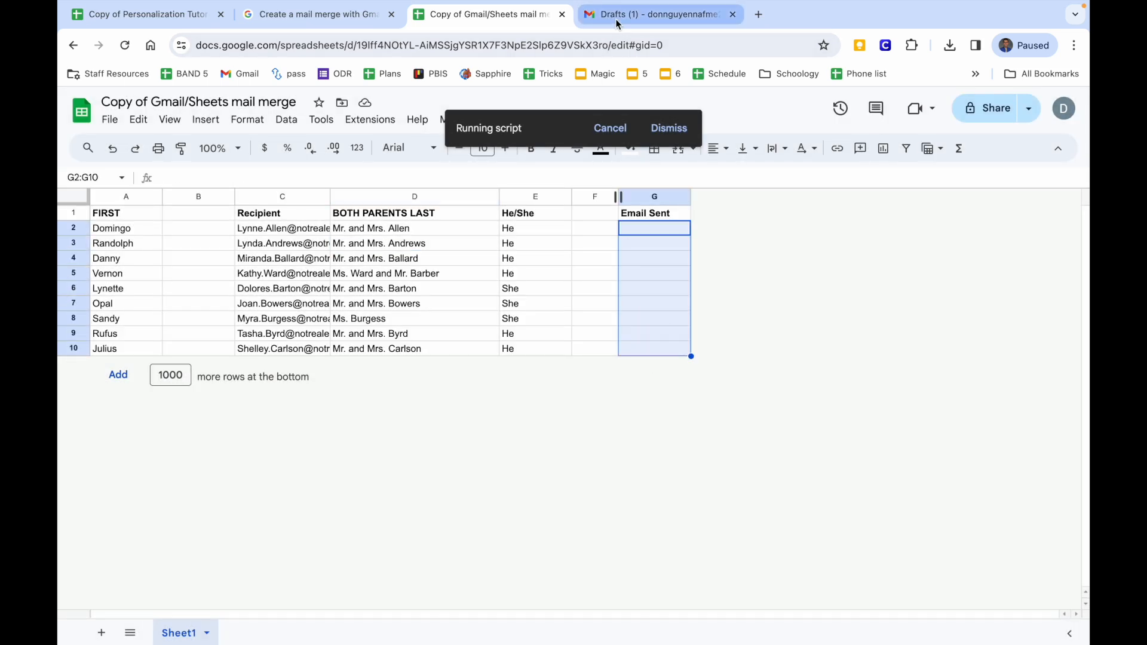
# Refresh the Gmail inbox and read the third concert email's personalized message body.
pyautogui.click(640, 18)
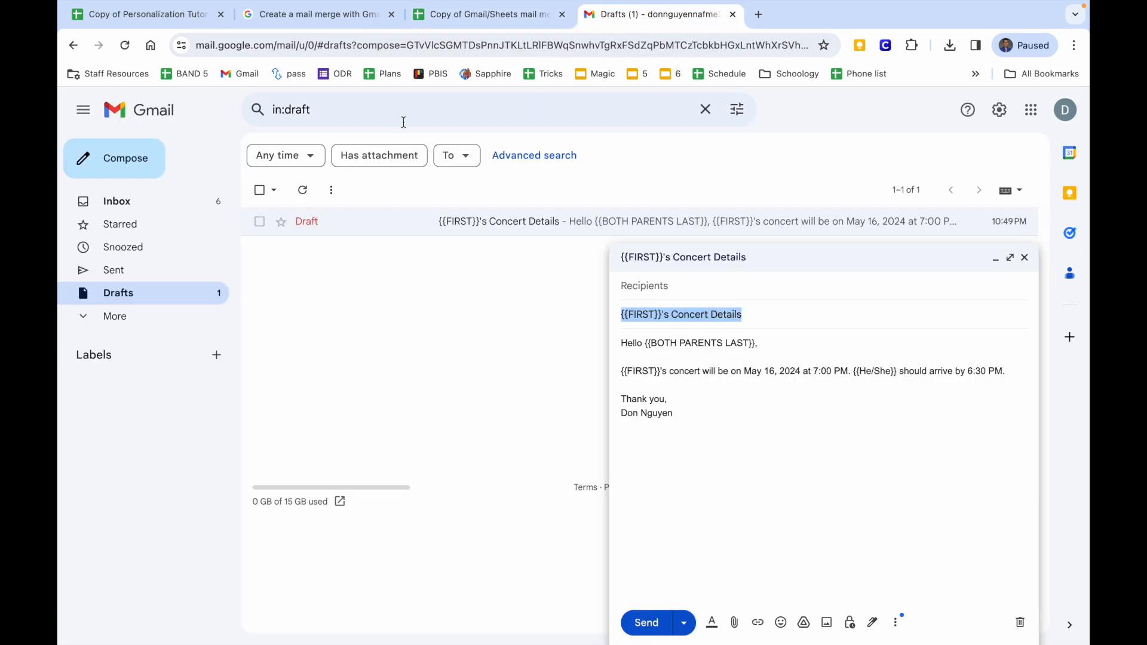
pyautogui.click(219, 206)
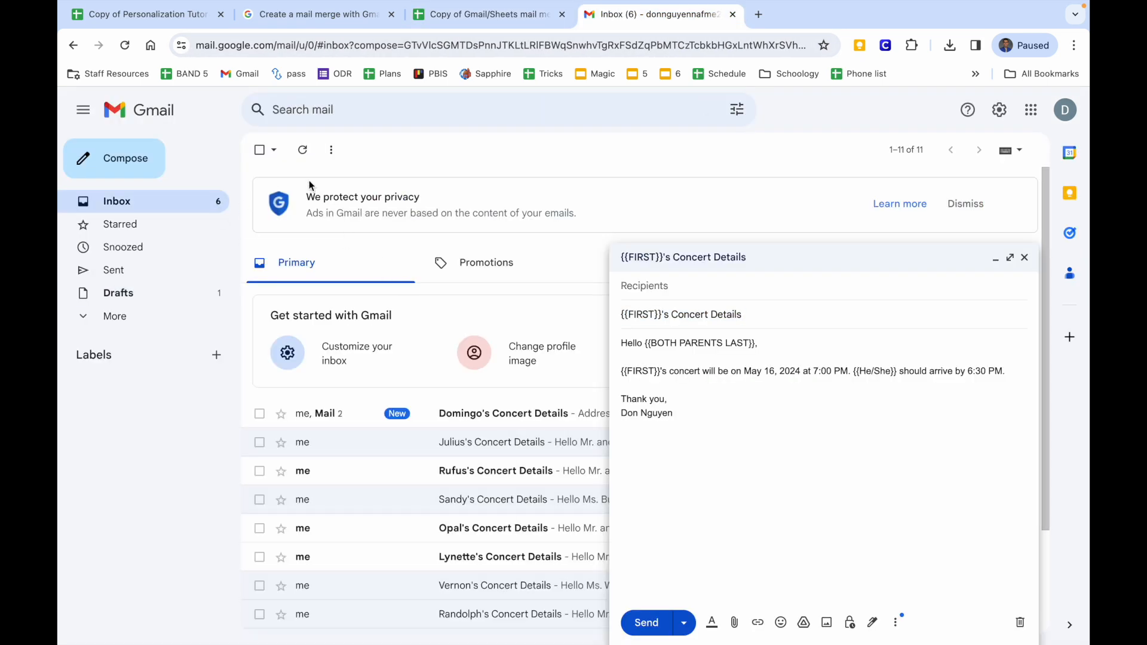
pyautogui.click(304, 159)
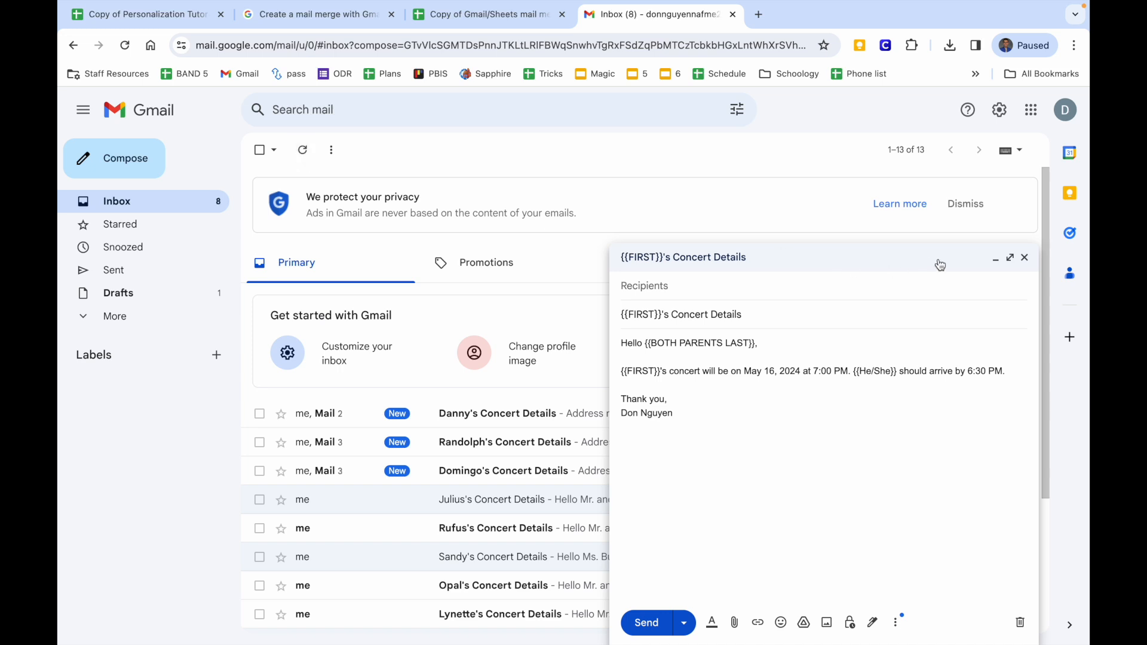
pyautogui.click(995, 258)
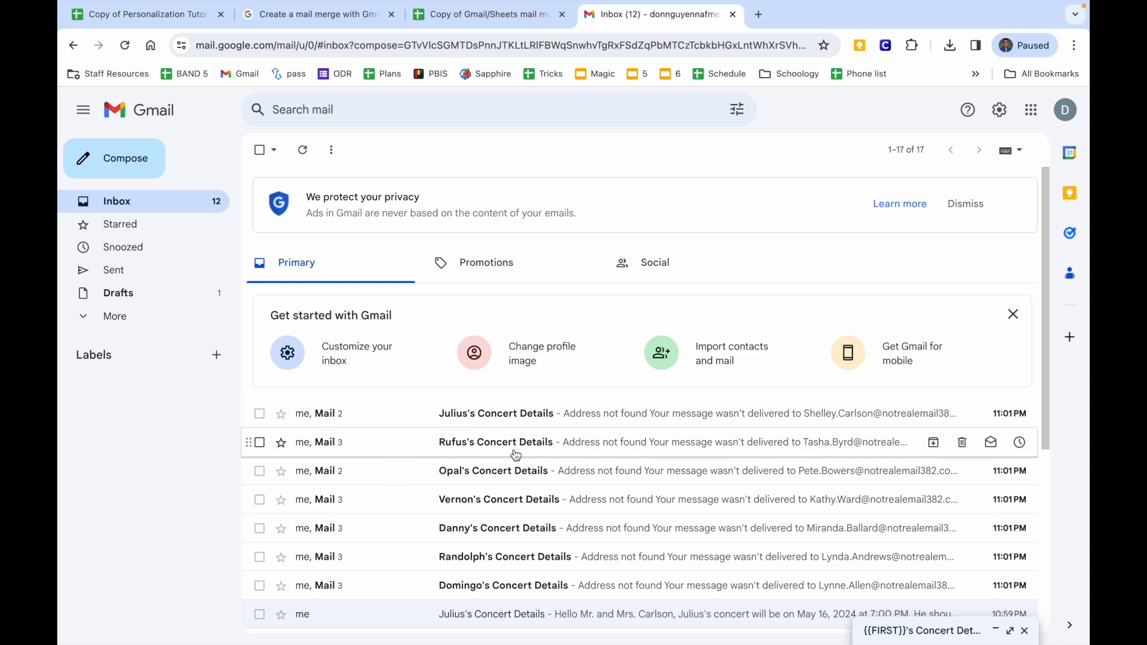
pyautogui.click(512, 471)
pyautogui.click(475, 254)
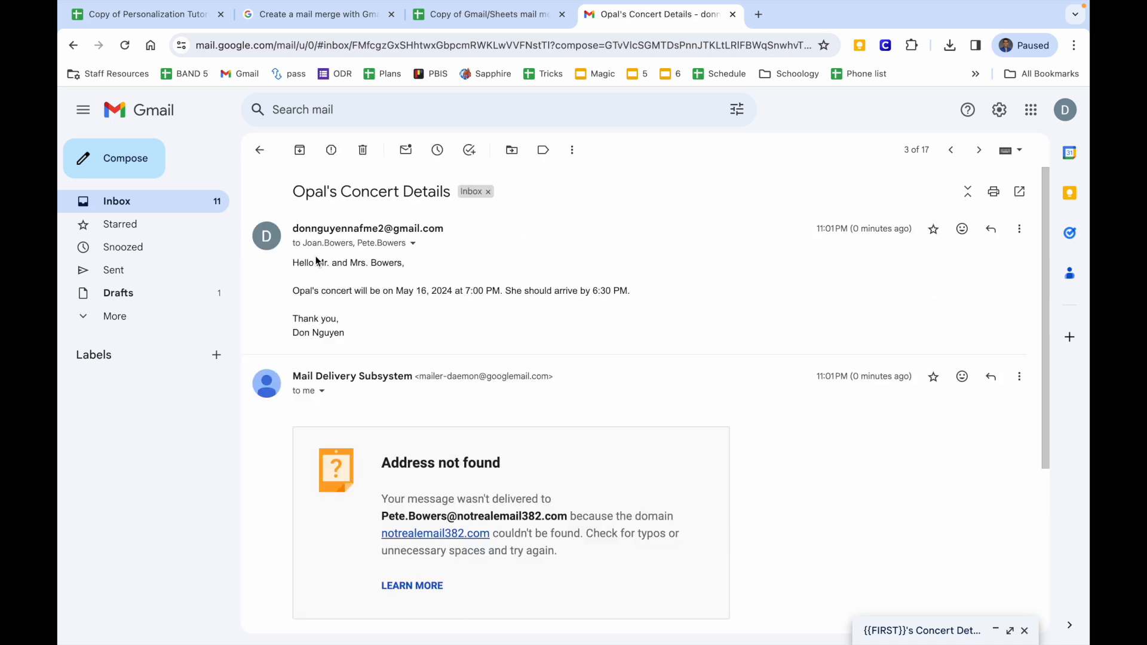
pyautogui.moveTo(372, 252)
pyautogui.moveTo(302, 291); pyautogui.dragTo(395, 316)
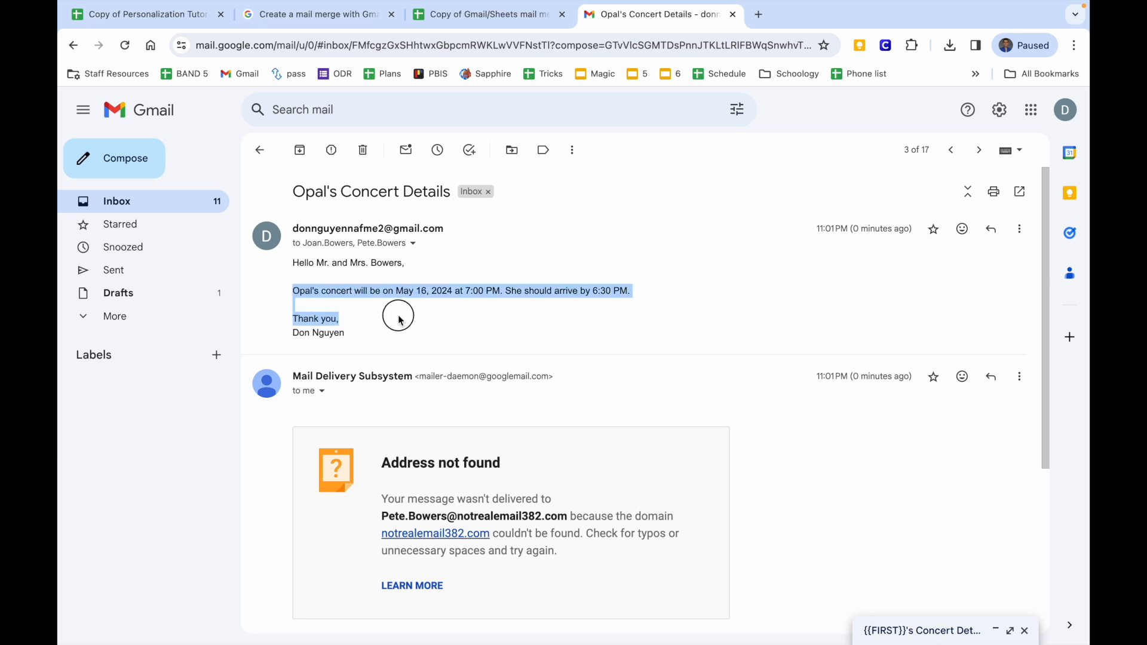
pyautogui.click(392, 315)
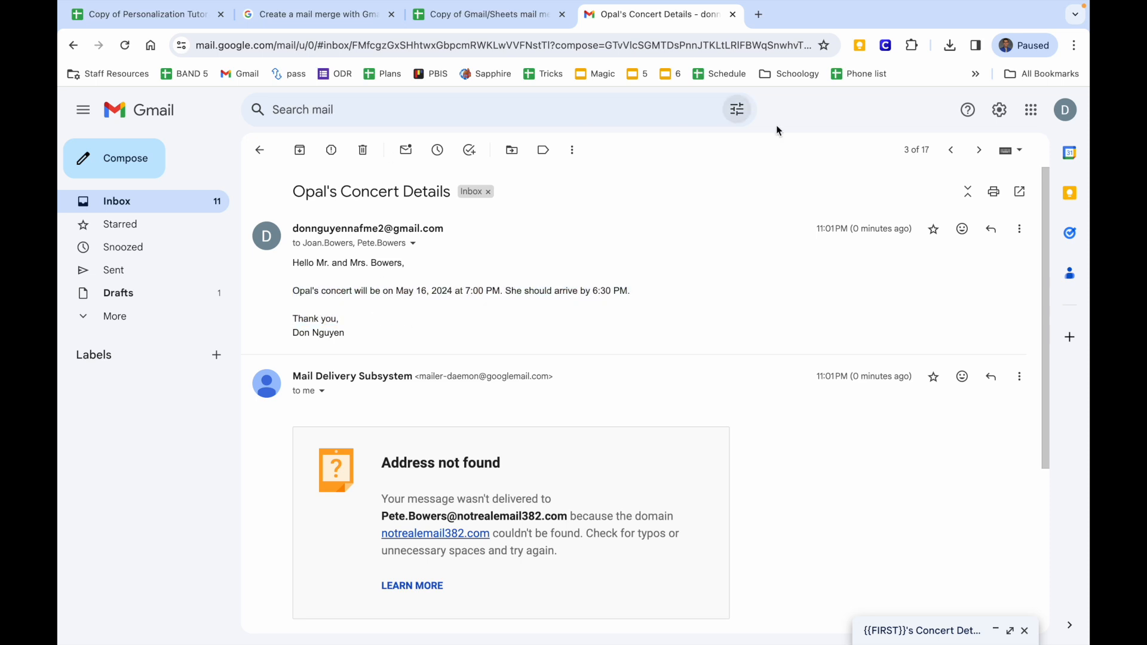
# Check the newer concert email's body and both recipient addresses, then open the top sent email.
pyautogui.click(946, 156)
pyautogui.click(753, 228)
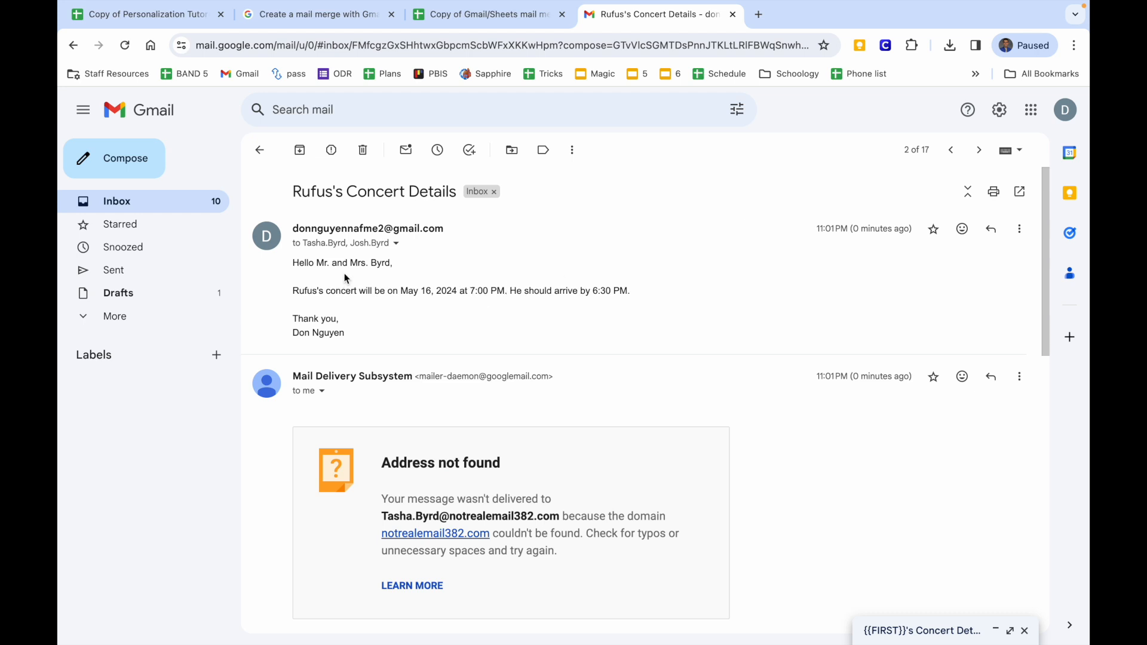
pyautogui.moveTo(306, 291); pyautogui.dragTo(404, 322)
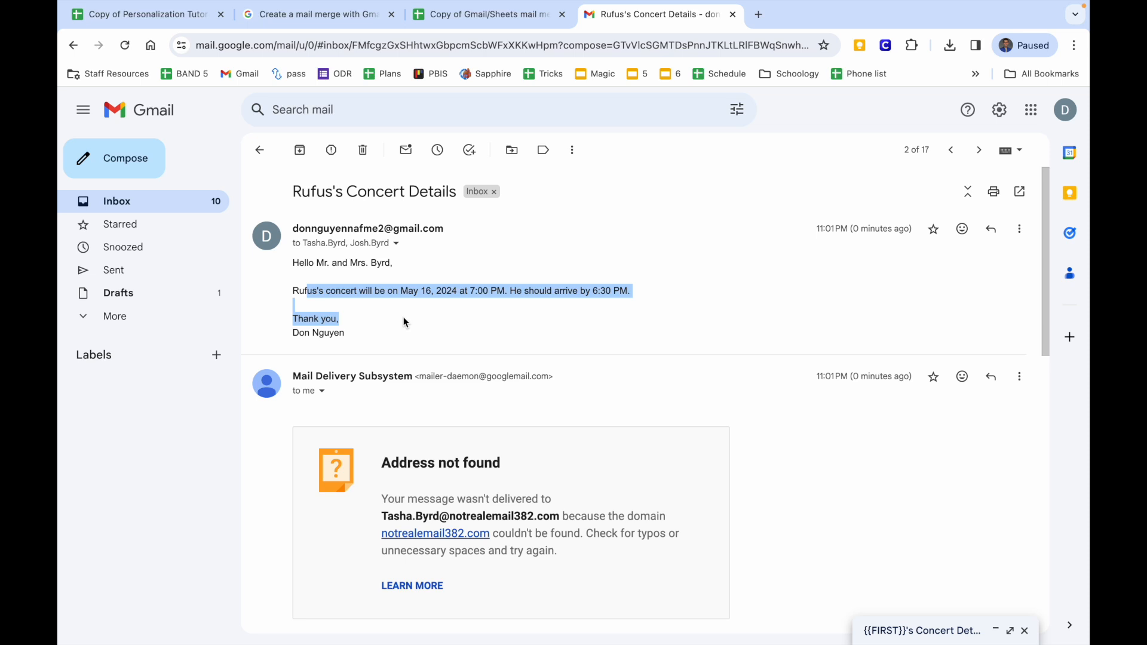
pyautogui.click(396, 243)
pyautogui.moveTo(469, 283); pyautogui.dragTo(621, 302)
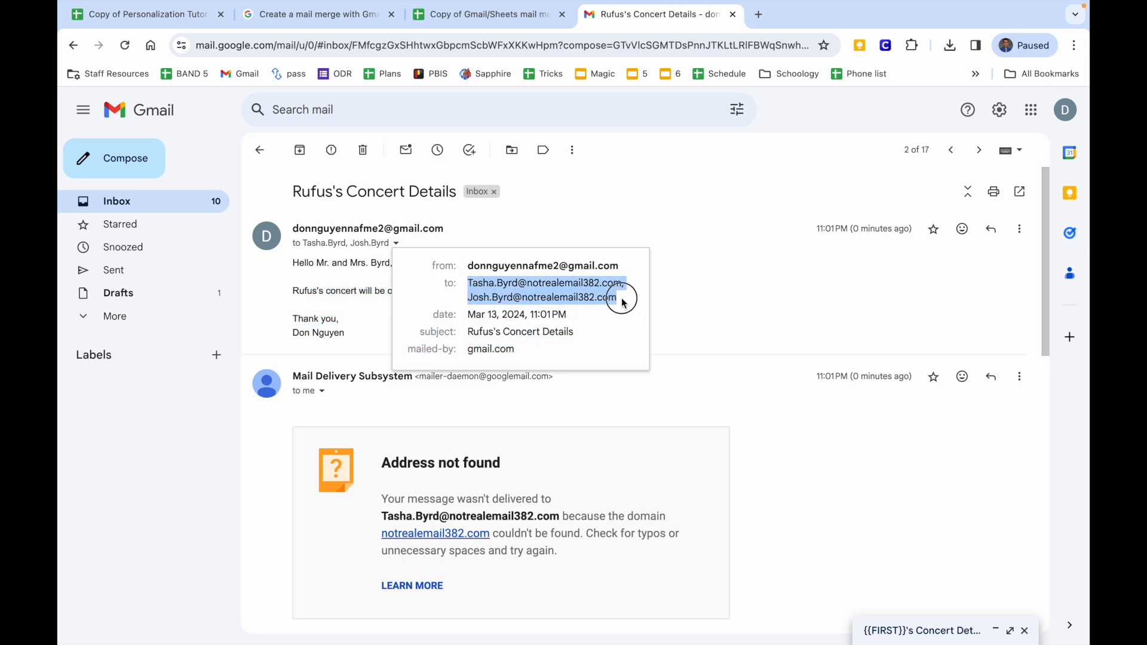
pyautogui.click(726, 306)
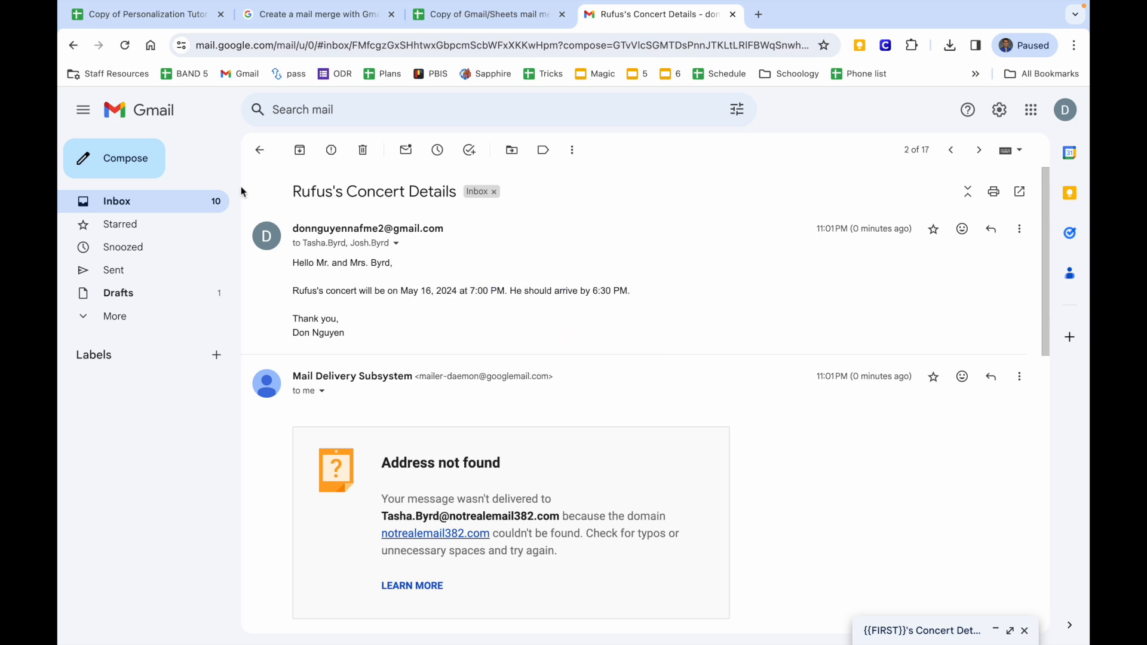
pyautogui.click(258, 161)
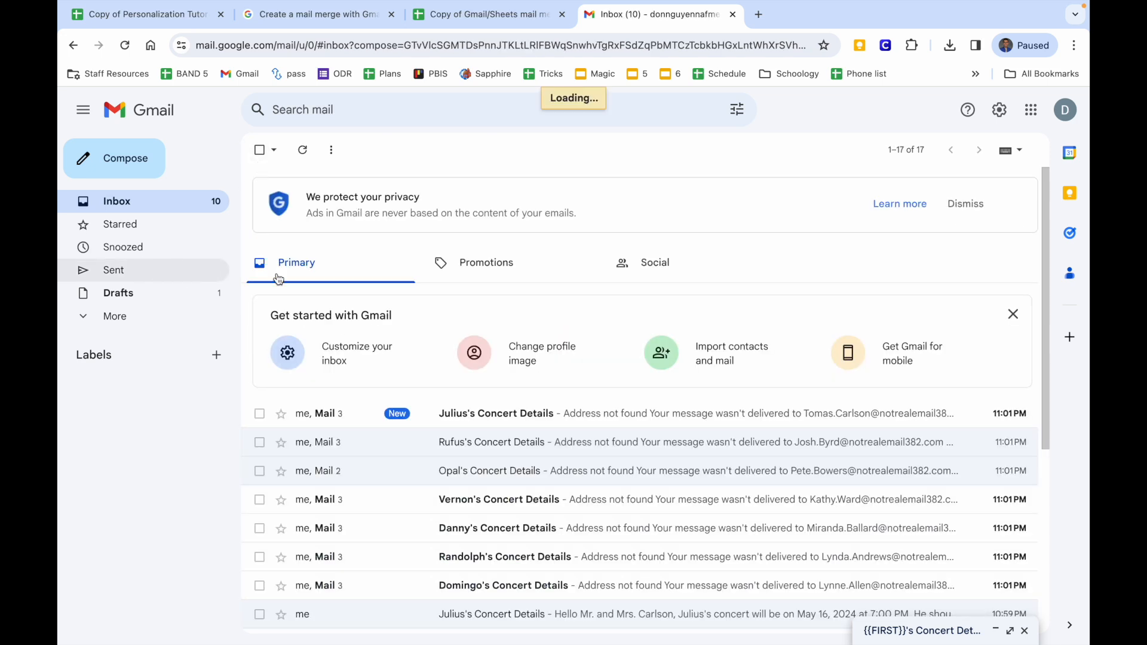
pyautogui.click(218, 278)
pyautogui.click(373, 227)
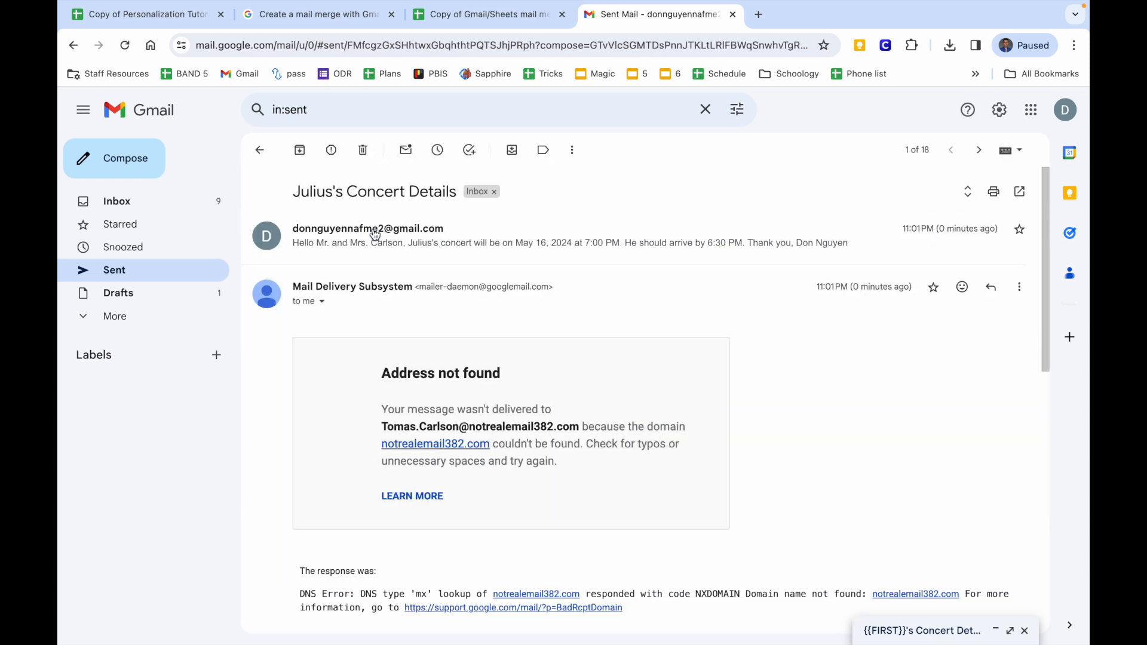
# Review a sent concert email and an inbox concert message's sender address, then return to the spreadsheet.
pyautogui.click(259, 150)
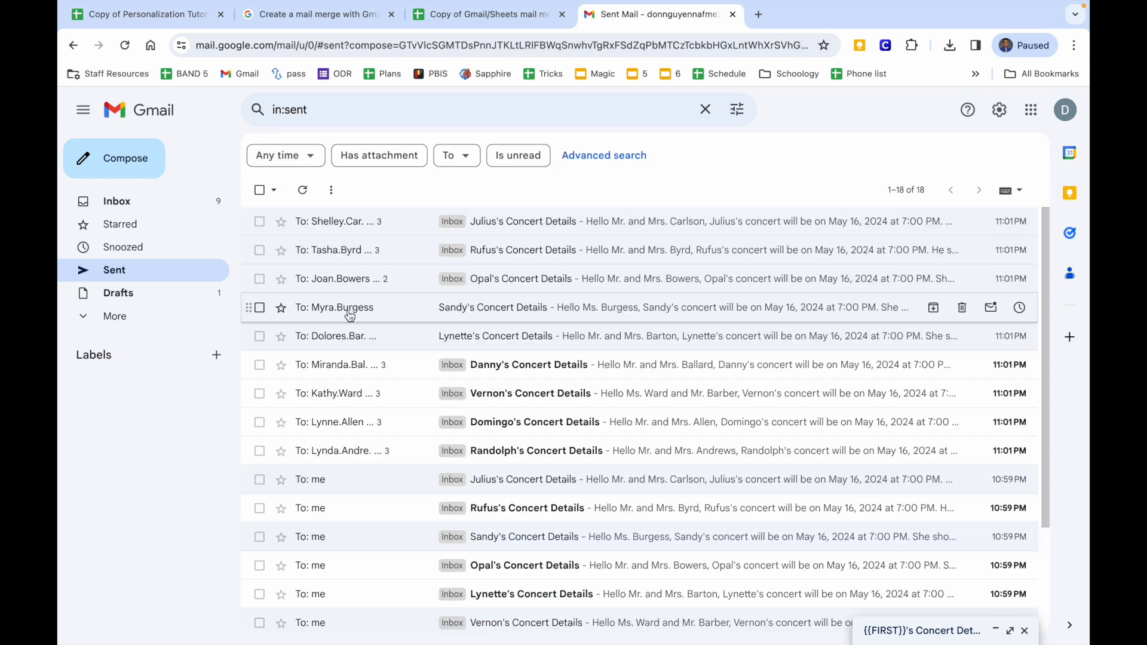
pyautogui.click(350, 334)
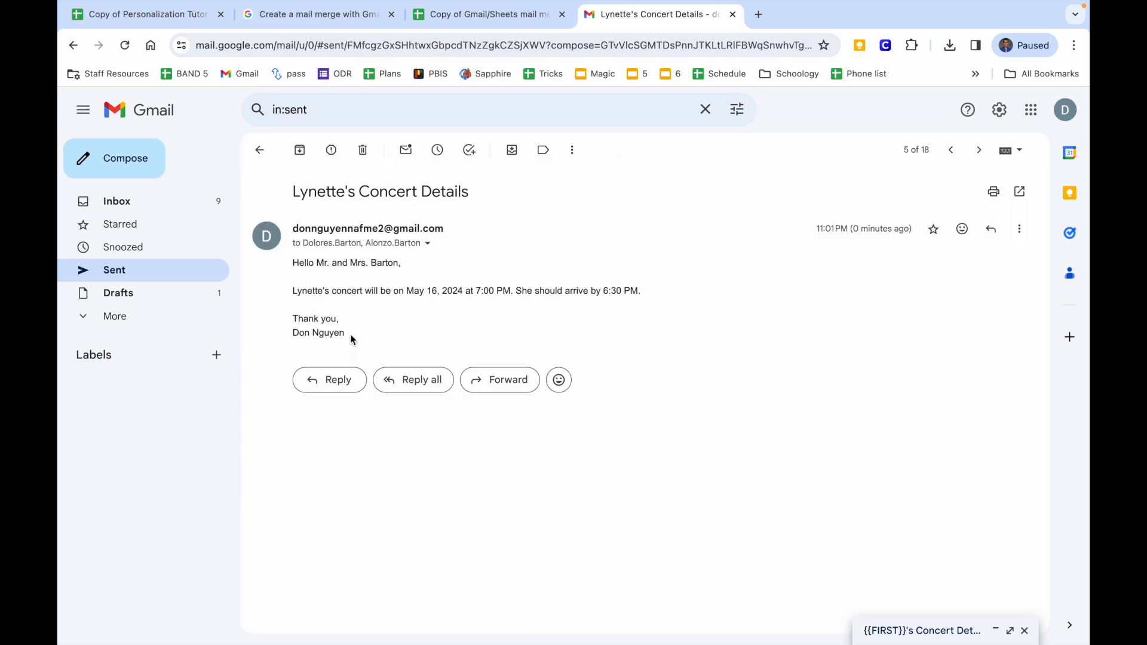
pyautogui.click(189, 207)
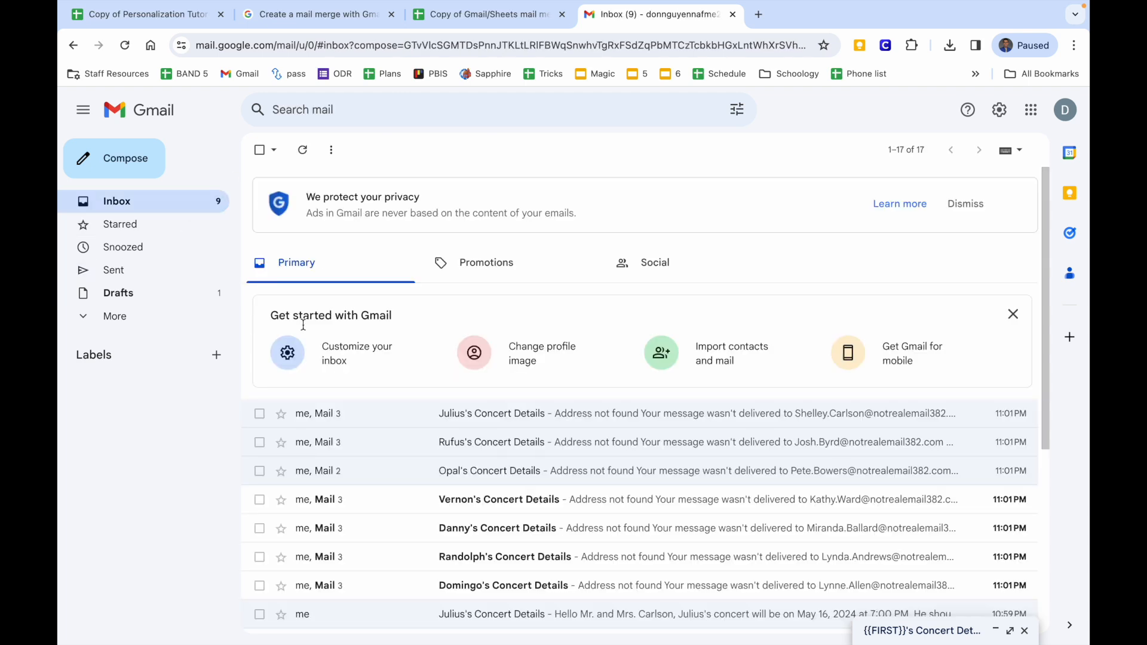
pyautogui.click(341, 423)
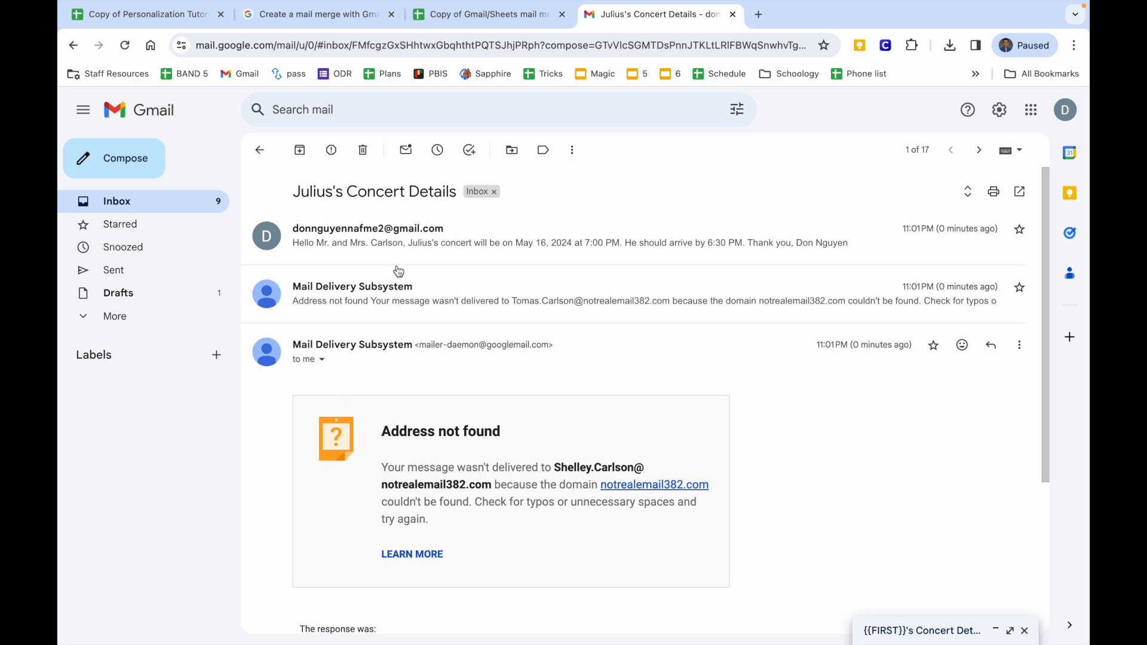
pyautogui.click(415, 245)
pyautogui.moveTo(415, 250)
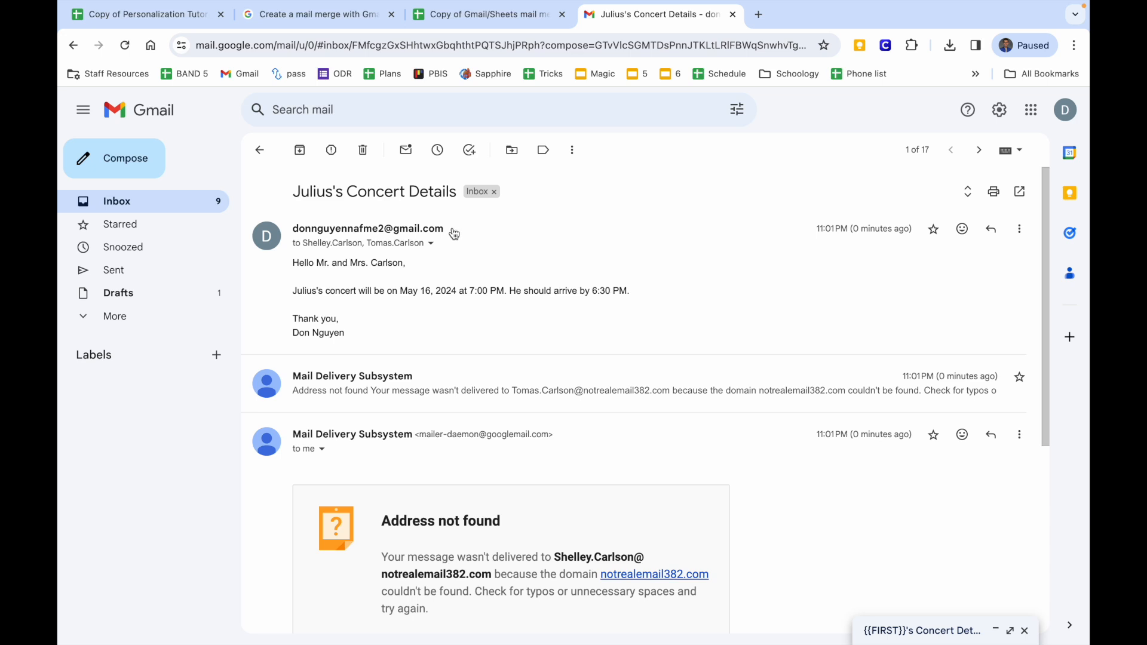
pyautogui.moveTo(454, 233); pyautogui.dragTo(284, 240)
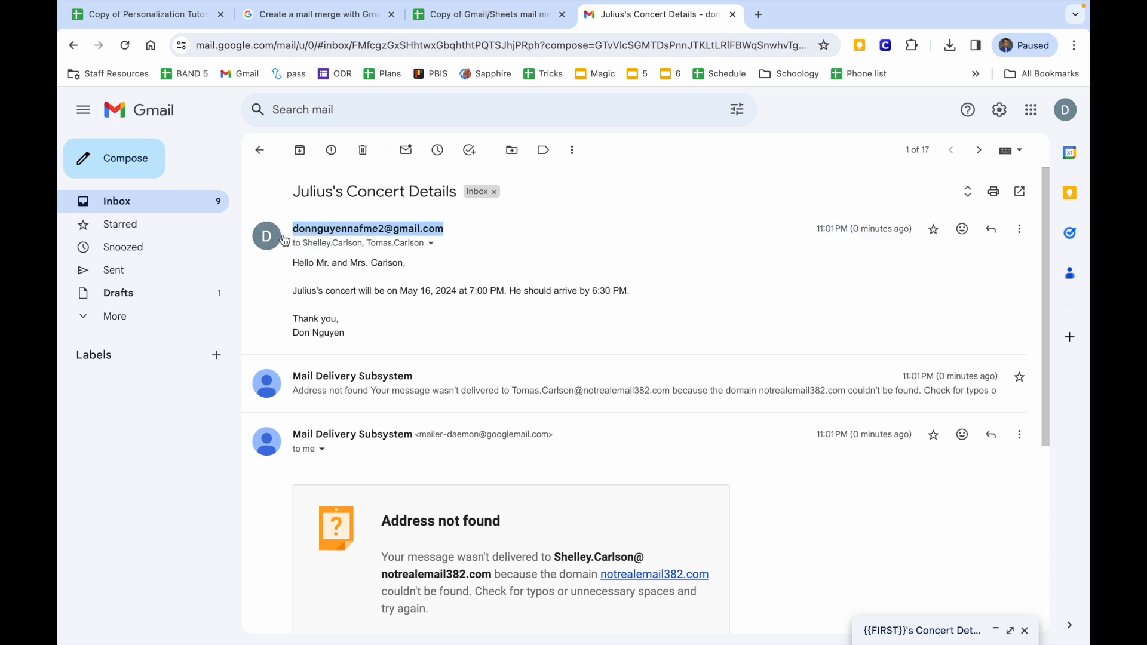
pyautogui.moveTo(320, 238)
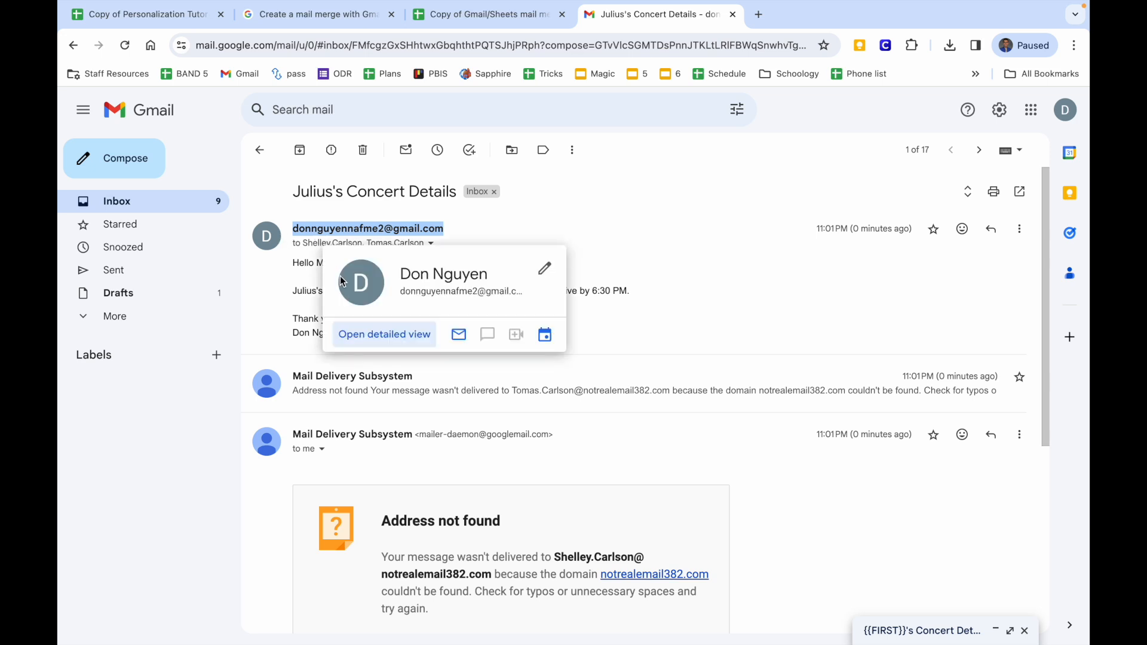
pyautogui.click(618, 261)
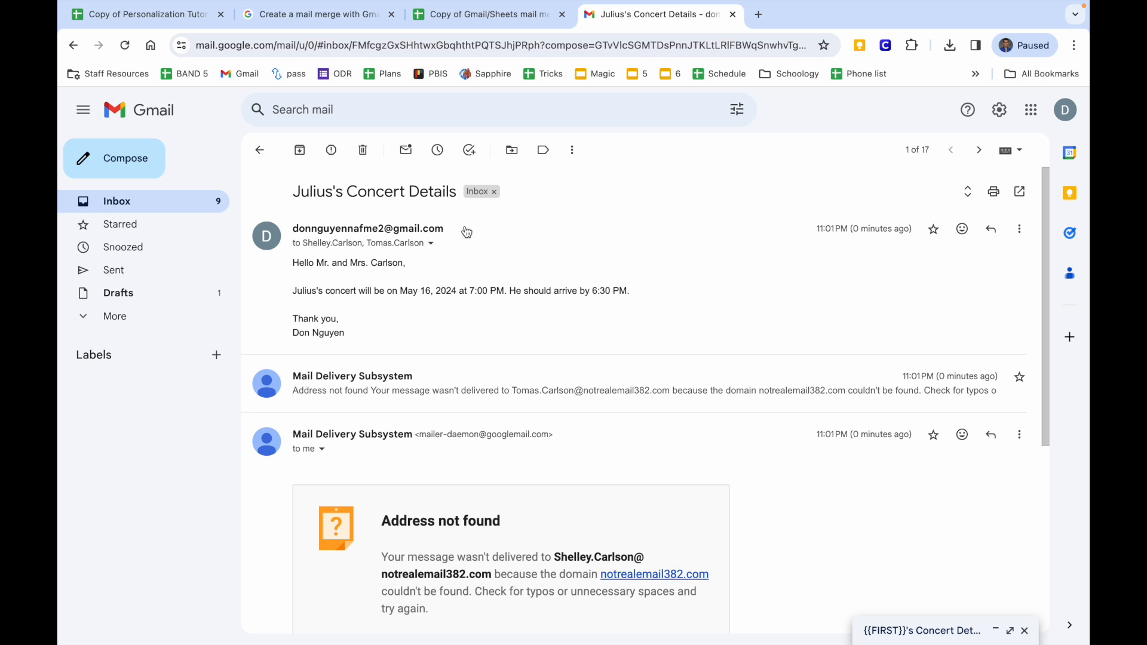
pyautogui.click(485, 14)
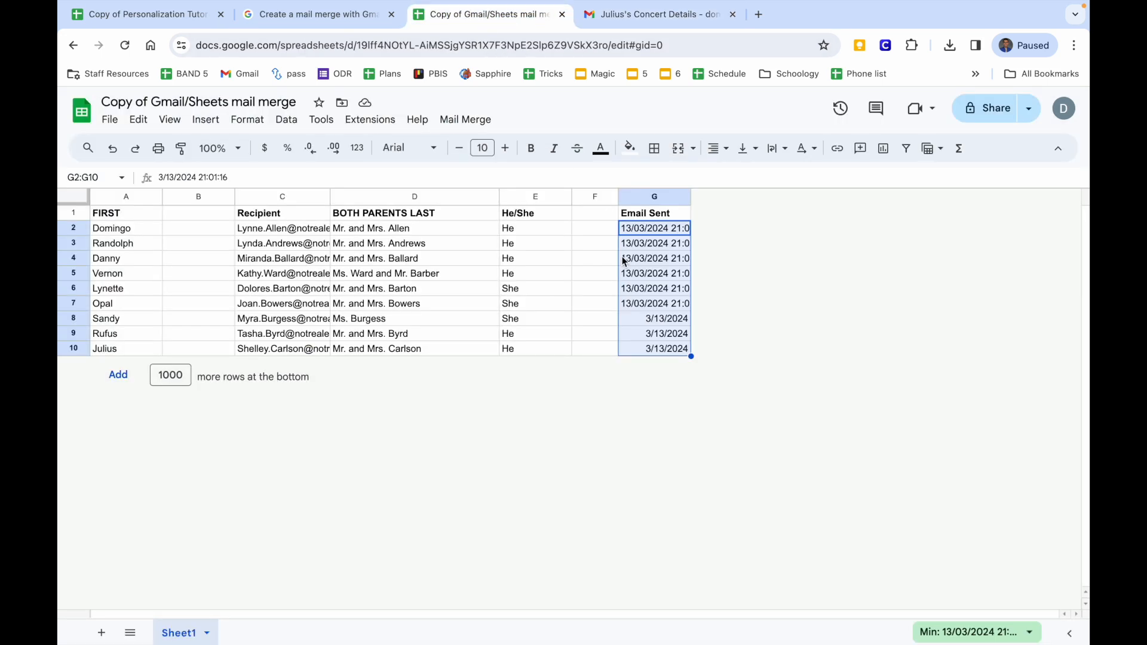
# Clear the Email Sent dates in G2:G10 and open Extensions > Apps Script.
pyautogui.press('Delete')
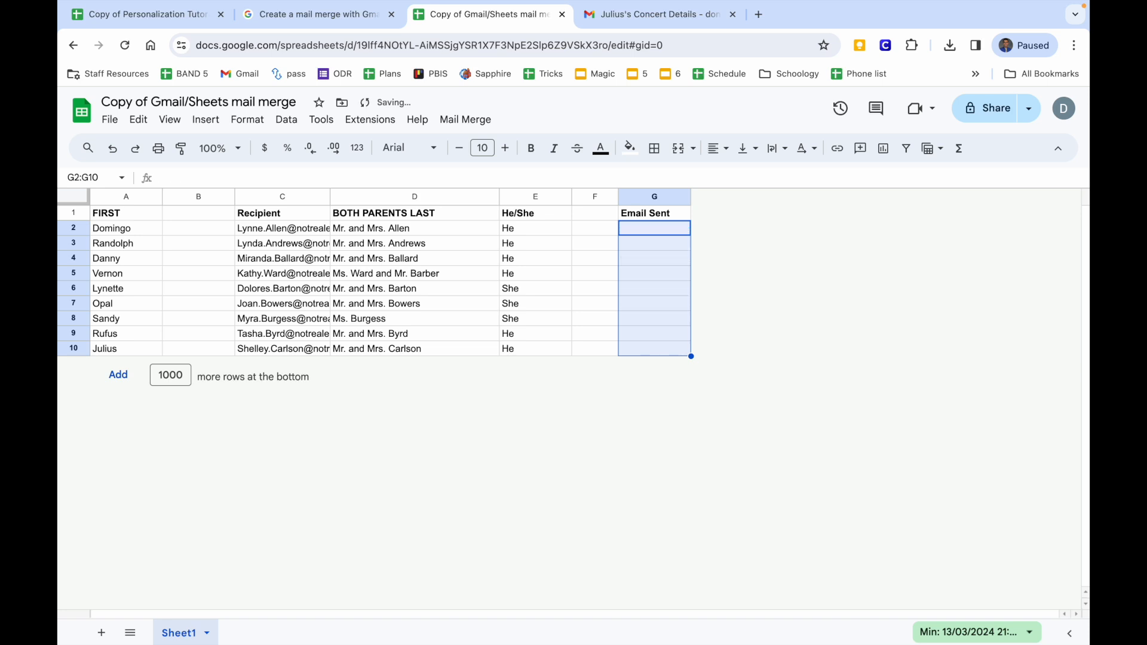
pyautogui.moveTo(665, 230); pyautogui.dragTo(664, 372)
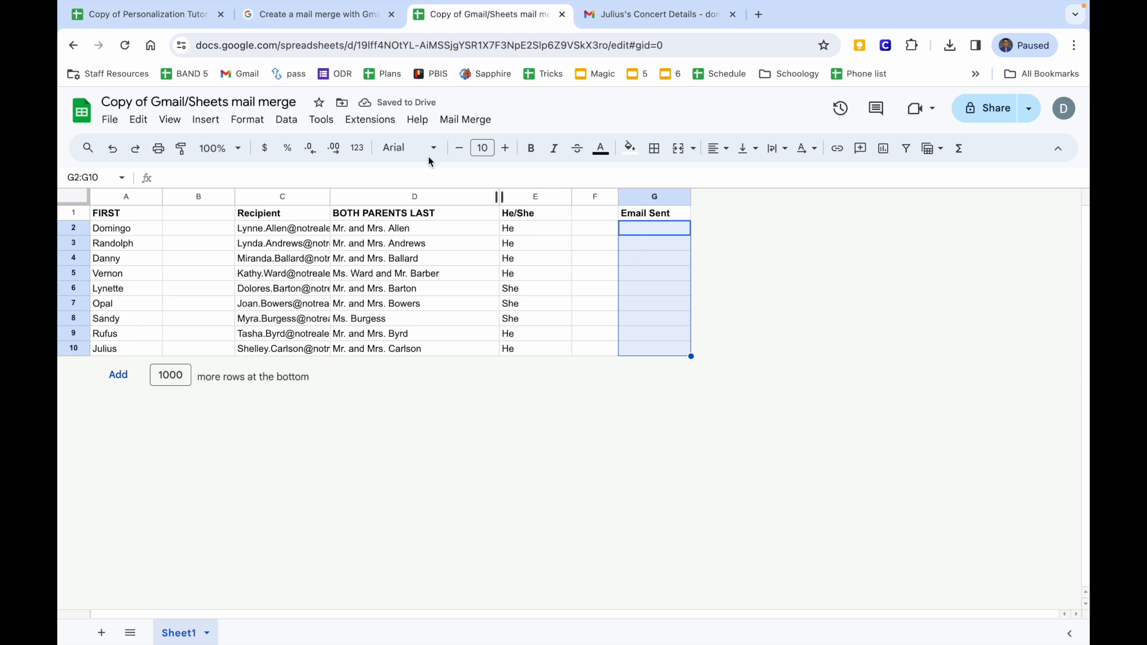
pyautogui.click(364, 120)
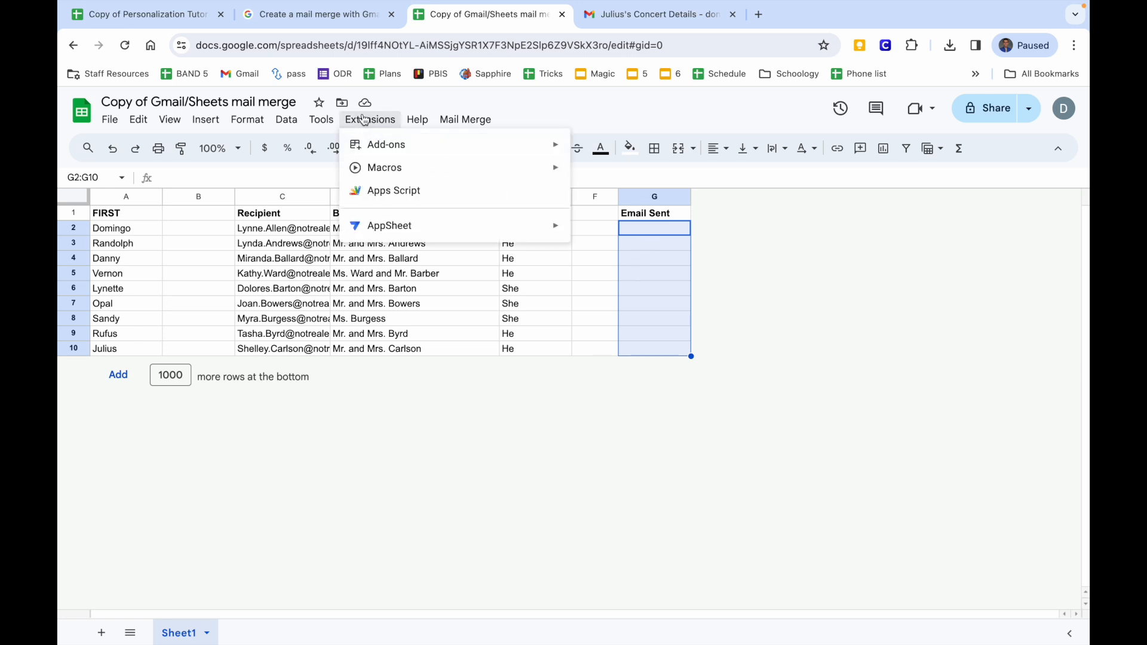
pyautogui.click(383, 189)
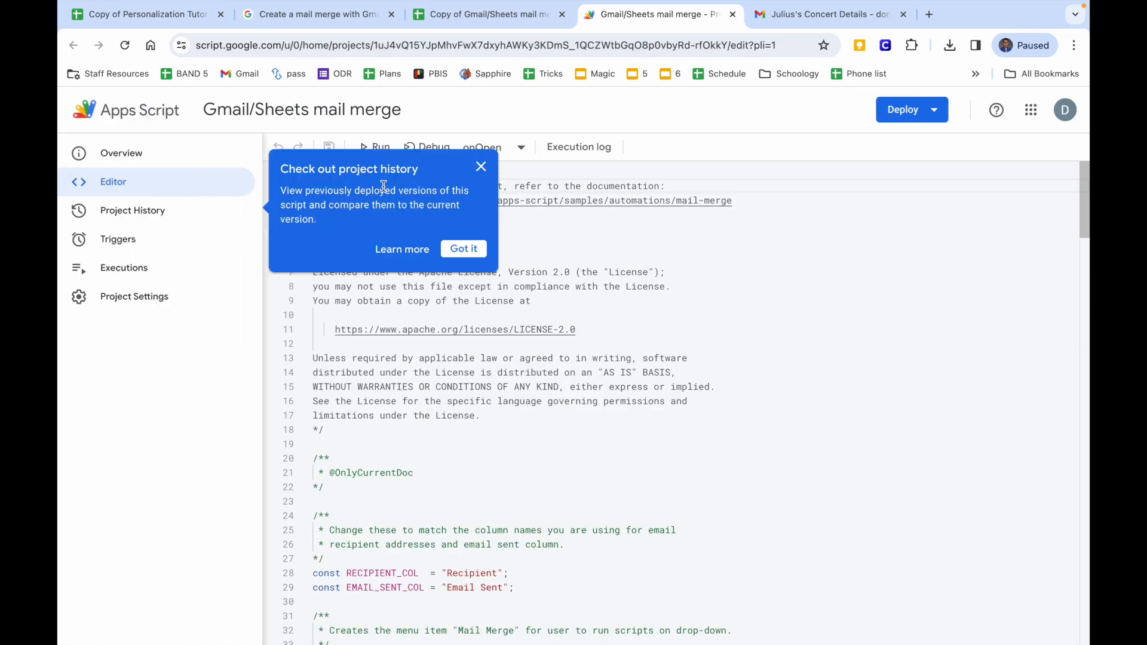
# Replace the script's placeholder sender name with the sender's full name in capitals and run it.
pyautogui.click(481, 167)
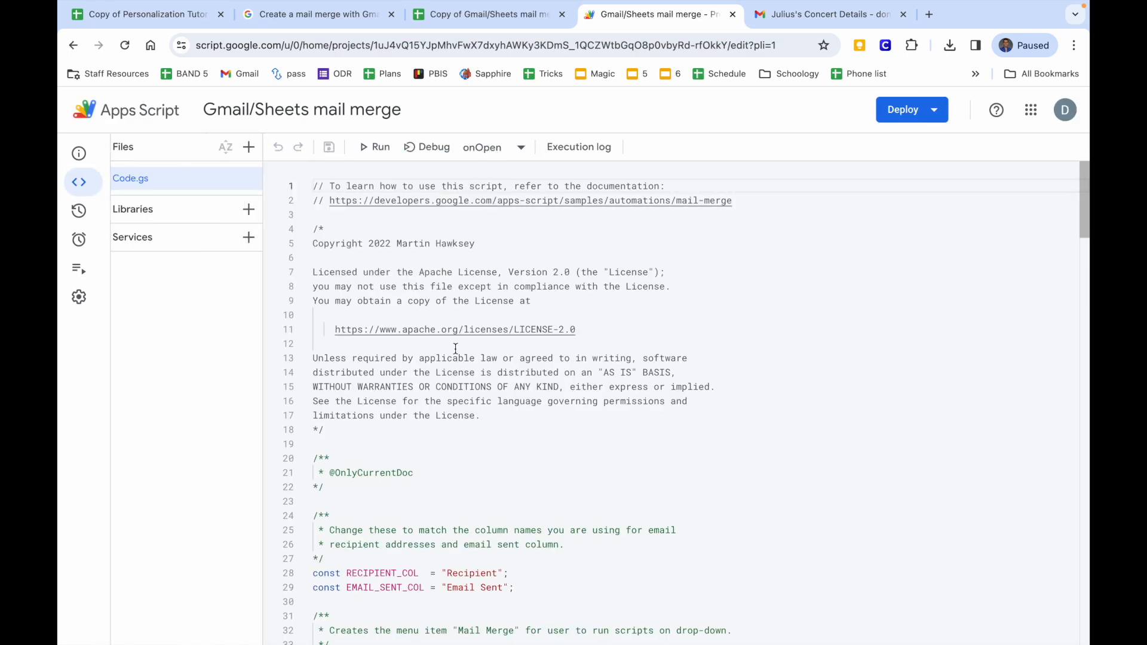
pyautogui.scroll(-15, 455, 349)
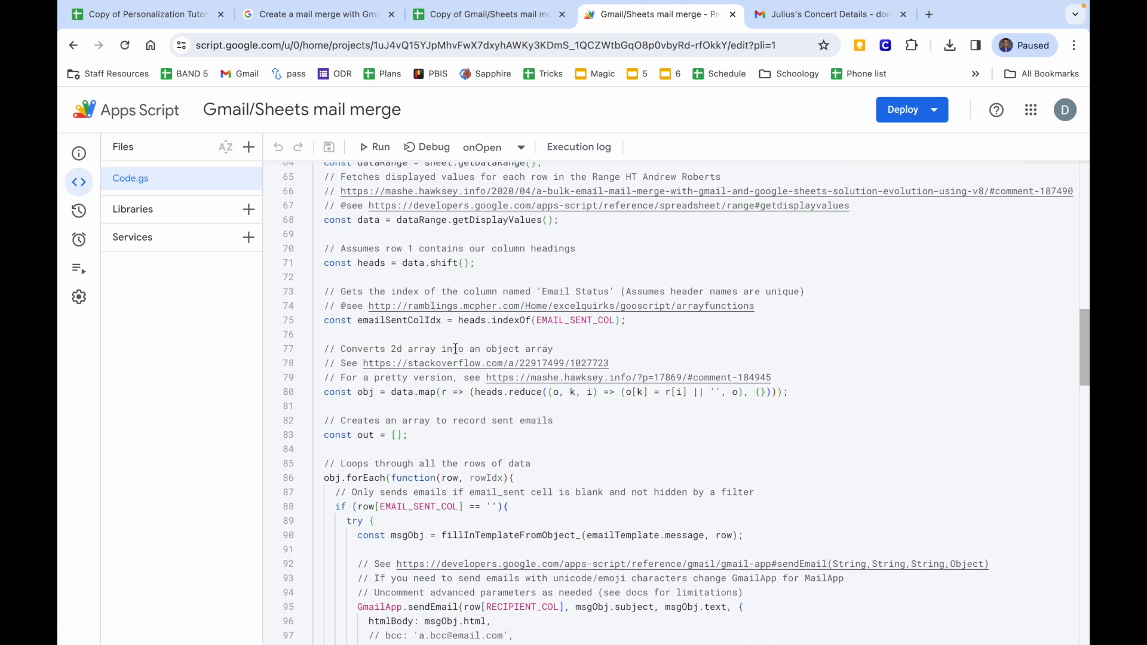
pyautogui.scroll(-5, 456, 348)
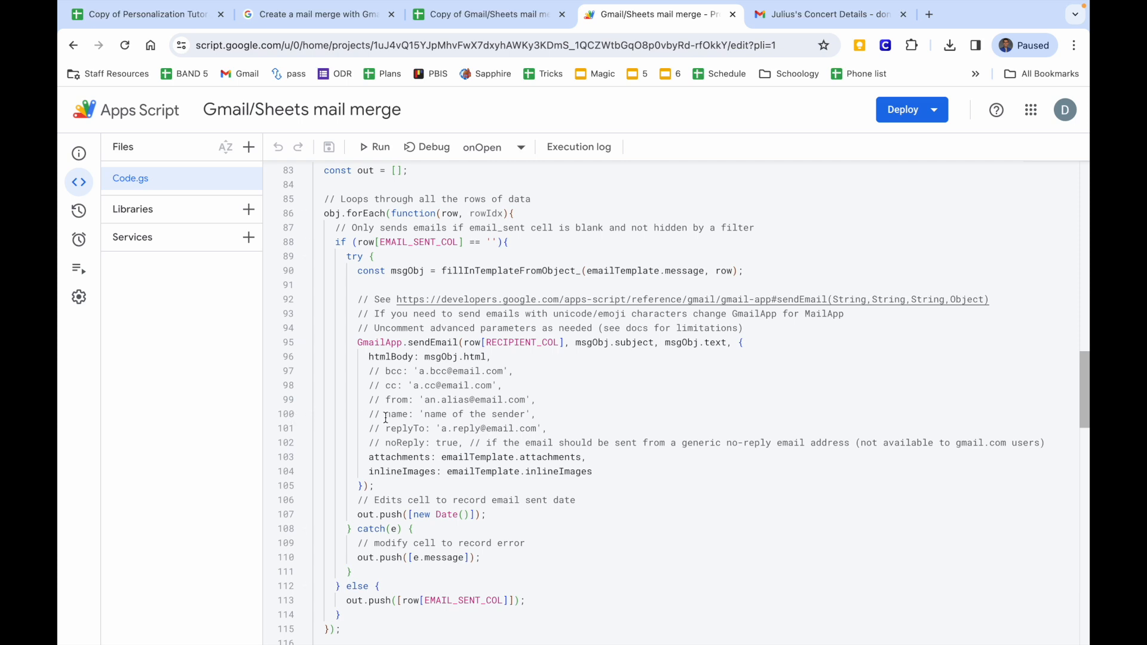
pyautogui.moveTo(426, 414); pyautogui.dragTo(524, 412)
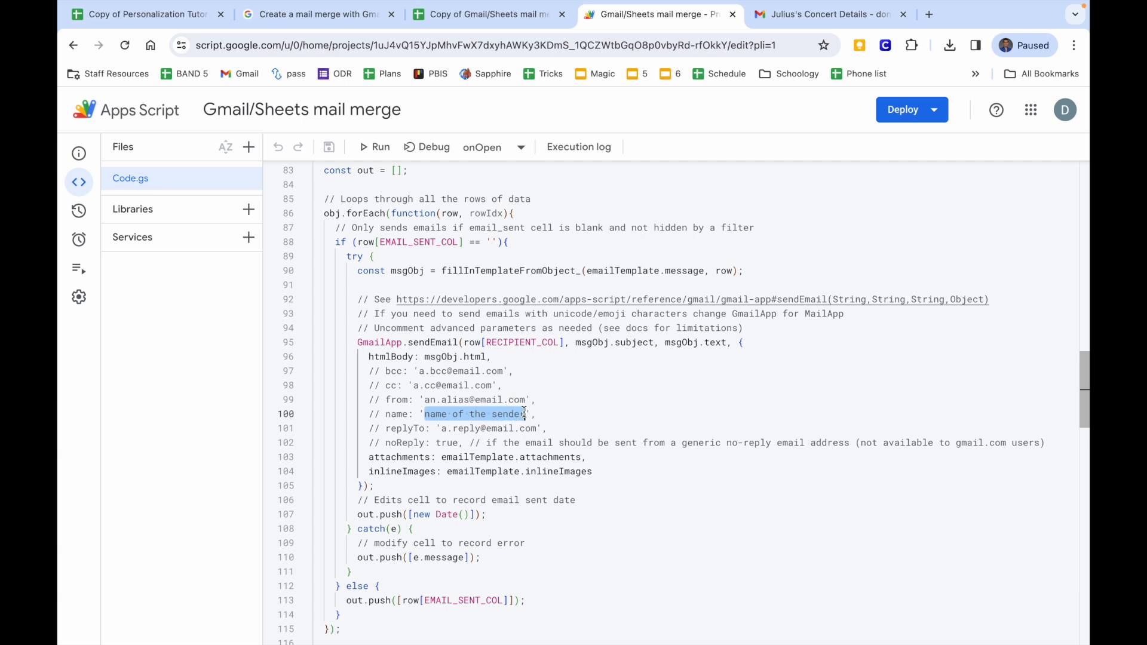
pyautogui.press('capslock')
pyautogui.write('BAND PROGR')
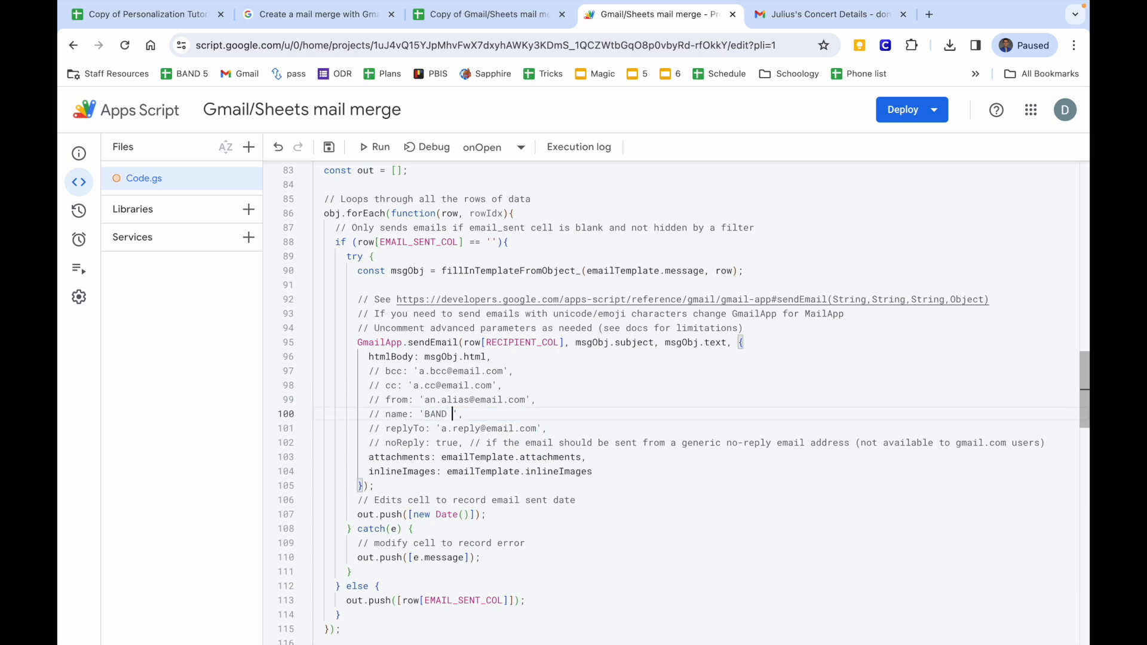
pyautogui.write('AM')
pyautogui.press('BackSpace')
pyautogui.press('BackSpace')
pyautogui.press('BackSpace')
pyautogui.press('BackSpace')
pyautogui.press('BackSpace')
pyautogui.press('BackSpace')
pyautogui.press('BackSpace')
pyautogui.press('BackSpace')
pyautogui.press('BackSpace')
pyautogui.press('BackSpace')
pyautogui.press('BackSpace')
pyautogui.press('BackSpace')
pyautogui.click(424, 441)
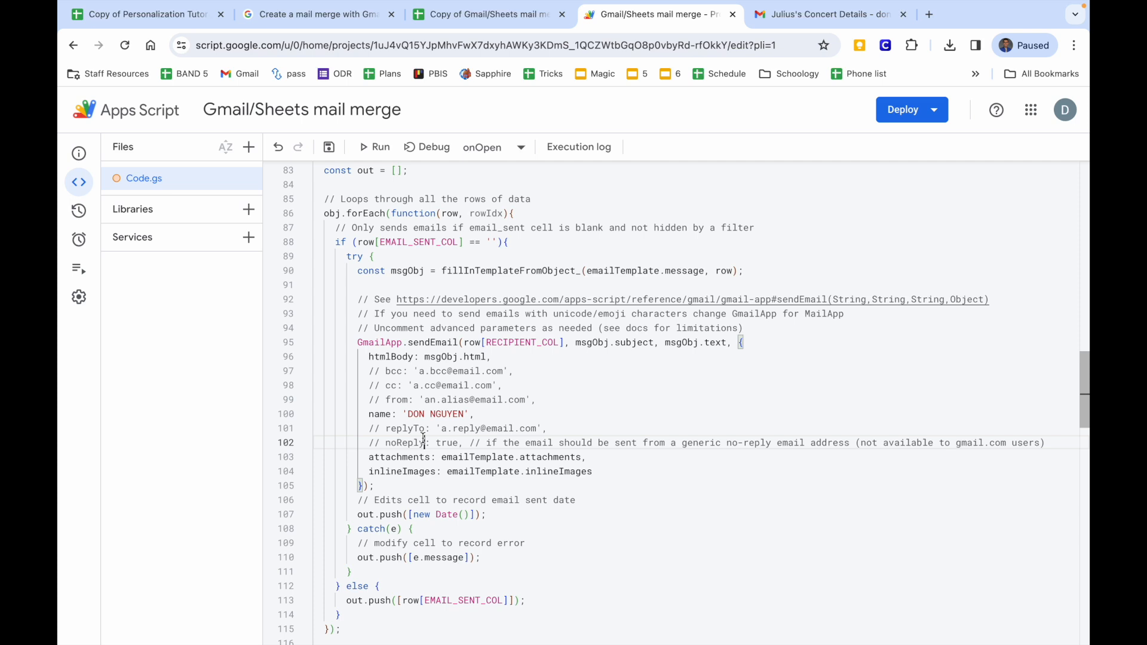
pyautogui.click(376, 147)
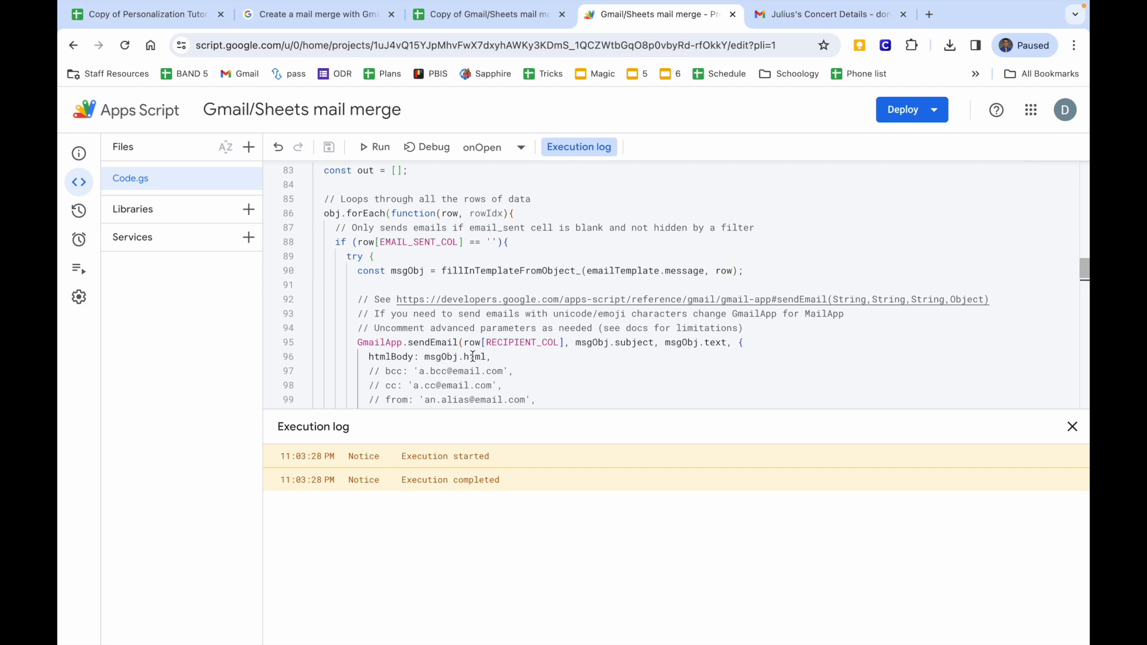
# Launch Mail Merge > Send Emails and select the concert draft's subject in Gmail Drafts.
pyautogui.click(481, 14)
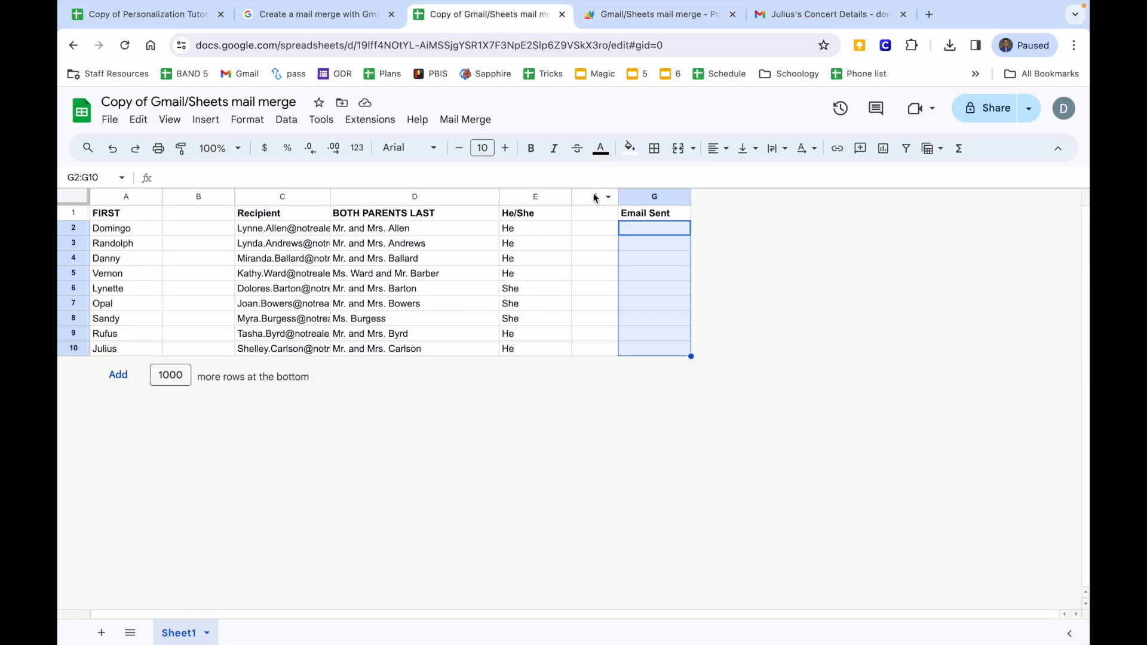
pyautogui.click(478, 121)
pyautogui.click(478, 144)
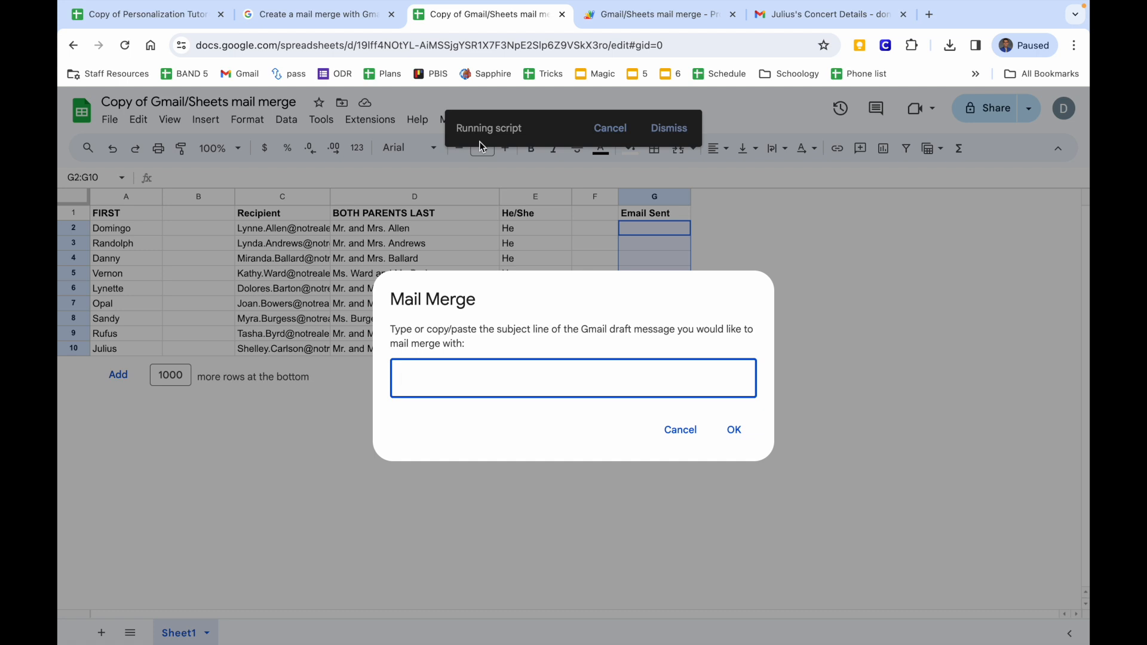
pyautogui.click(803, 13)
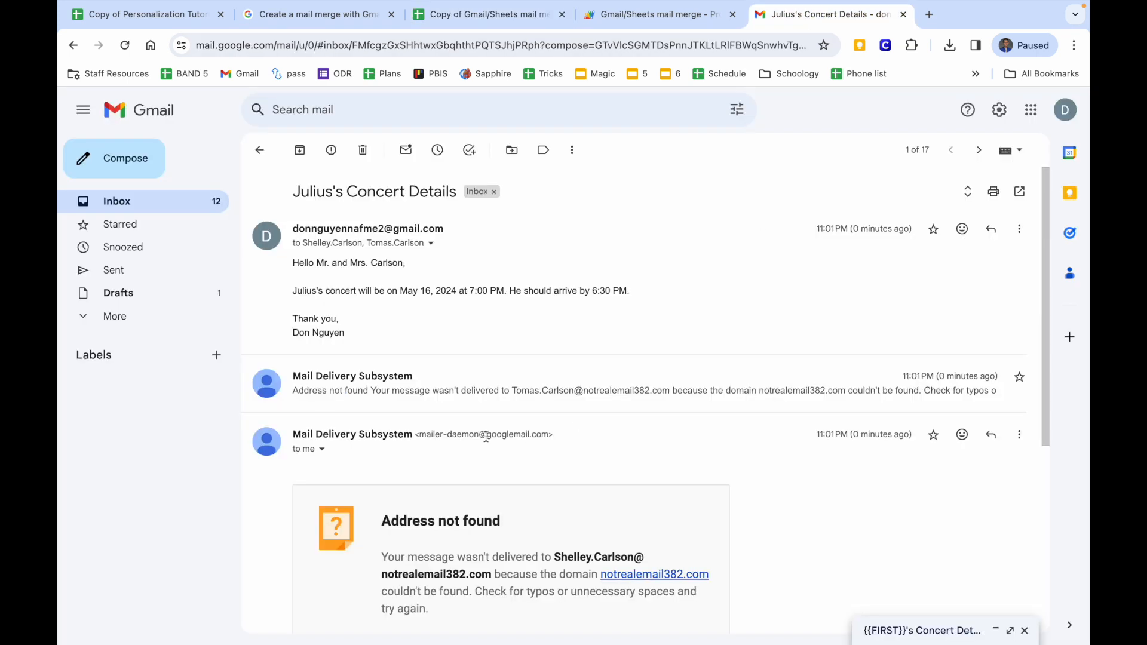
pyautogui.click(175, 297)
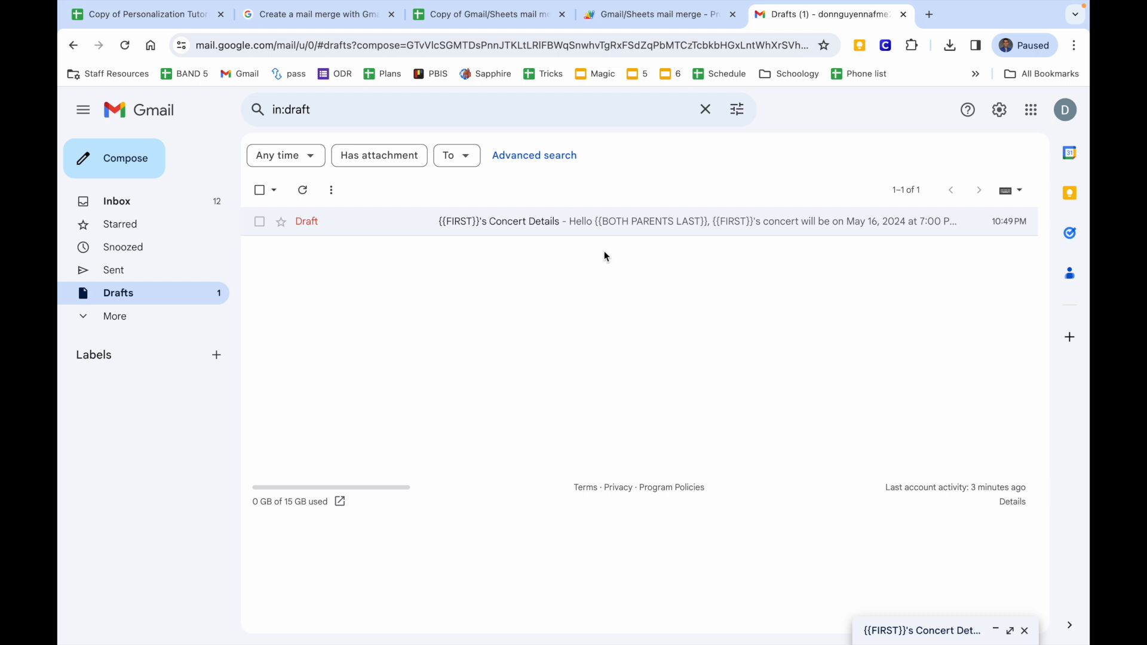
pyautogui.click(604, 221)
pyautogui.moveTo(759, 322); pyautogui.dragTo(583, 321)
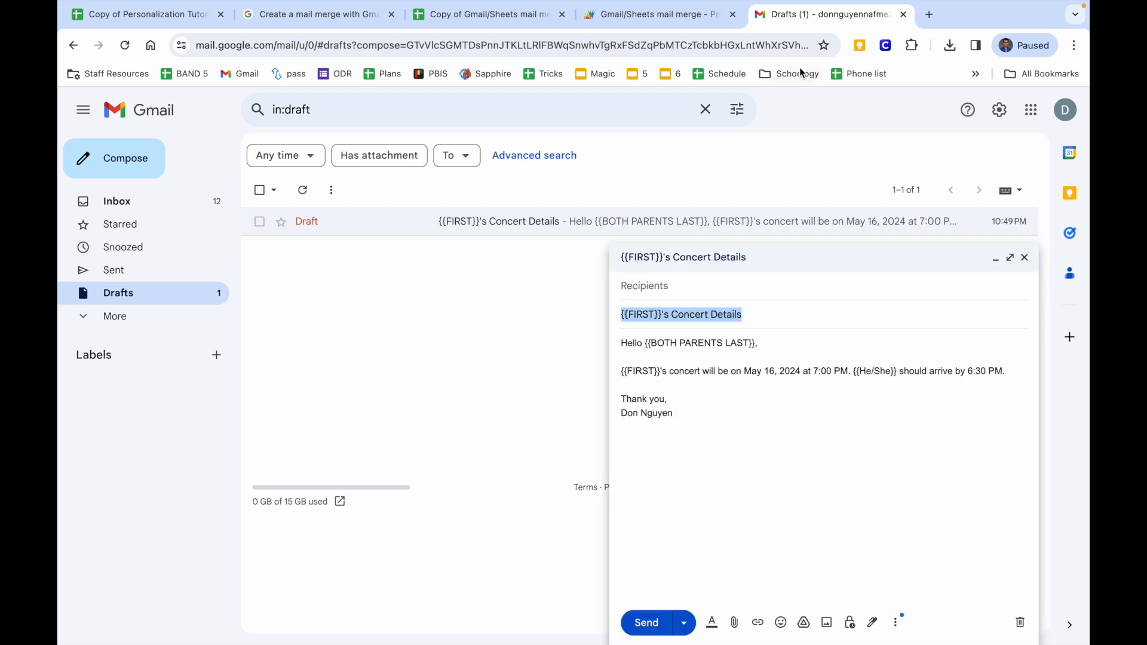
pyautogui.click(685, 19)
# Submit '{{FIRST}}'s Concert Details' as the Mail Merge subject to send the emails.
pyautogui.click(463, 22)
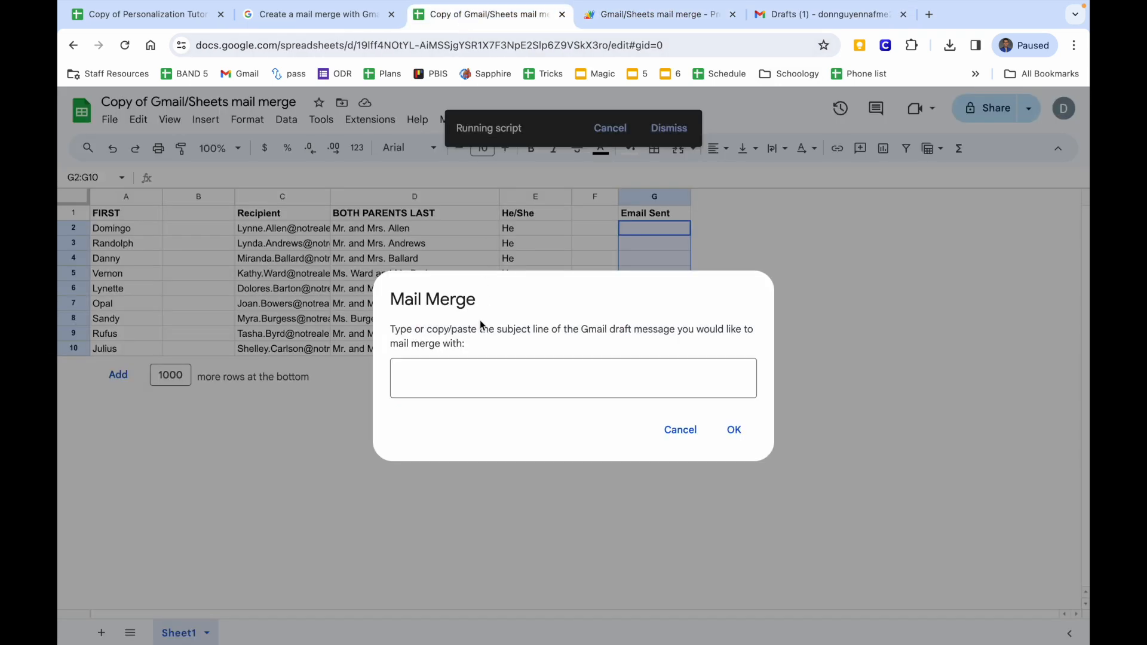
pyautogui.write('{{F')
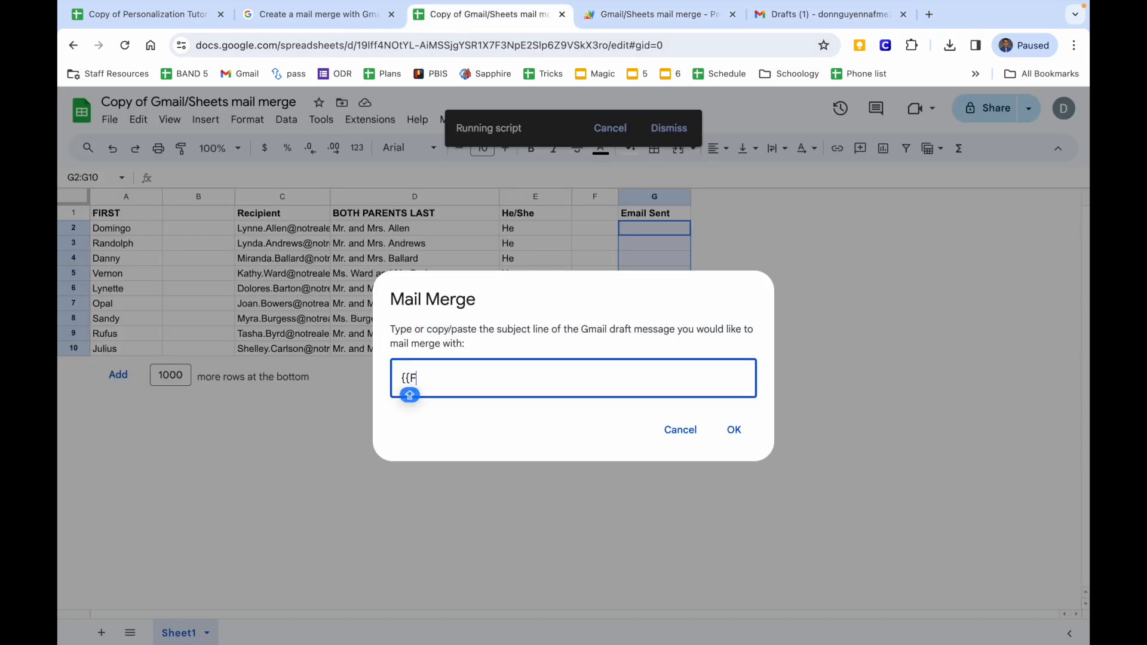
pyautogui.write("IRST}}'s")
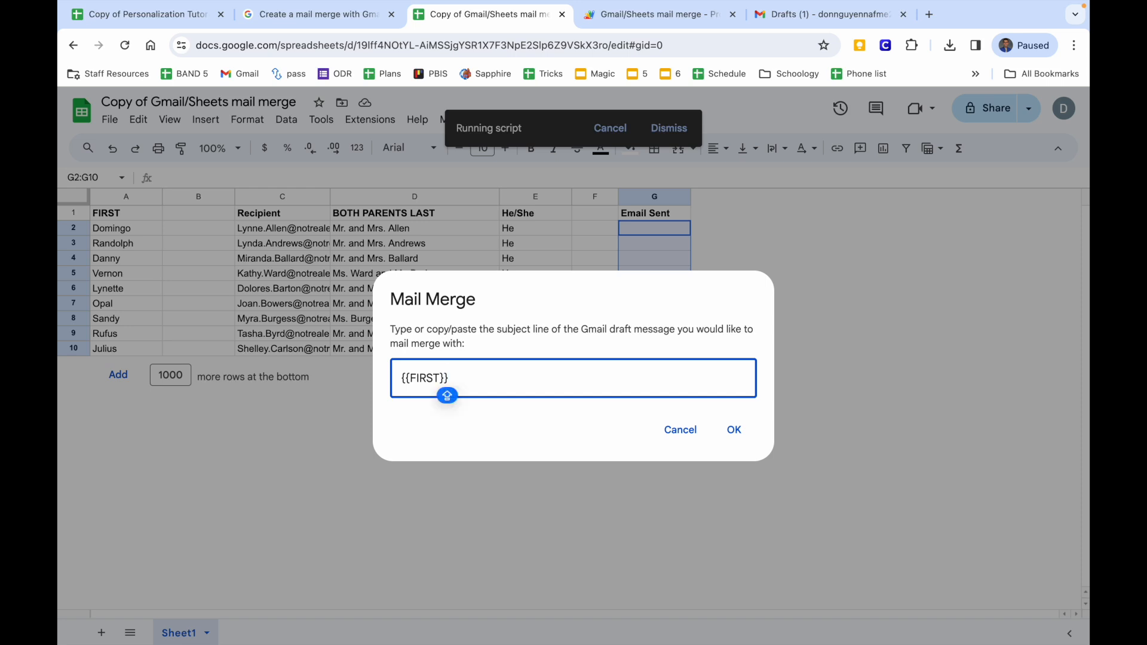
pyautogui.write(' Concert Details')
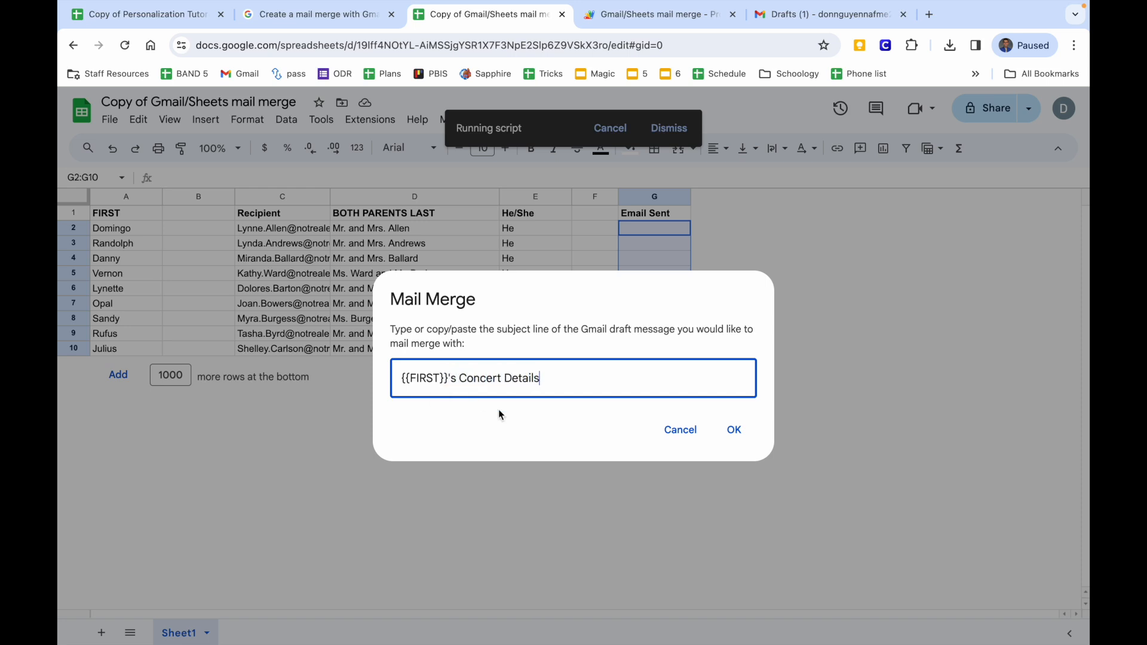
pyautogui.click(733, 429)
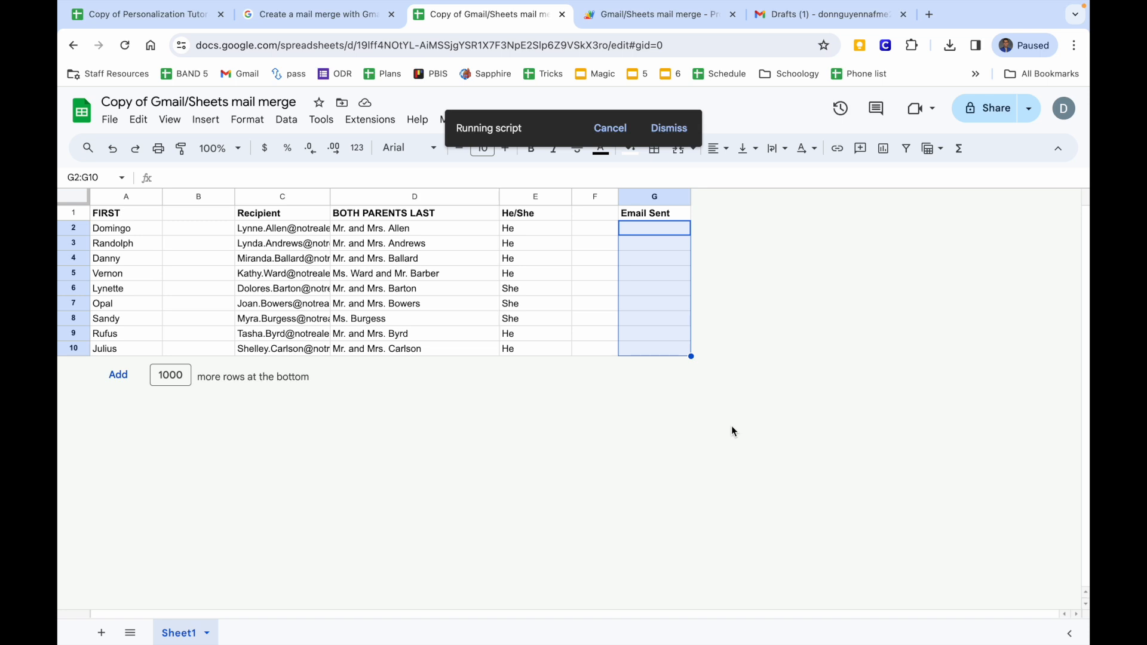
pyautogui.click(794, 25)
# Refresh Gmail, open the newest sent Concert Details email, and select its capitalized sender name.
pyautogui.click(209, 202)
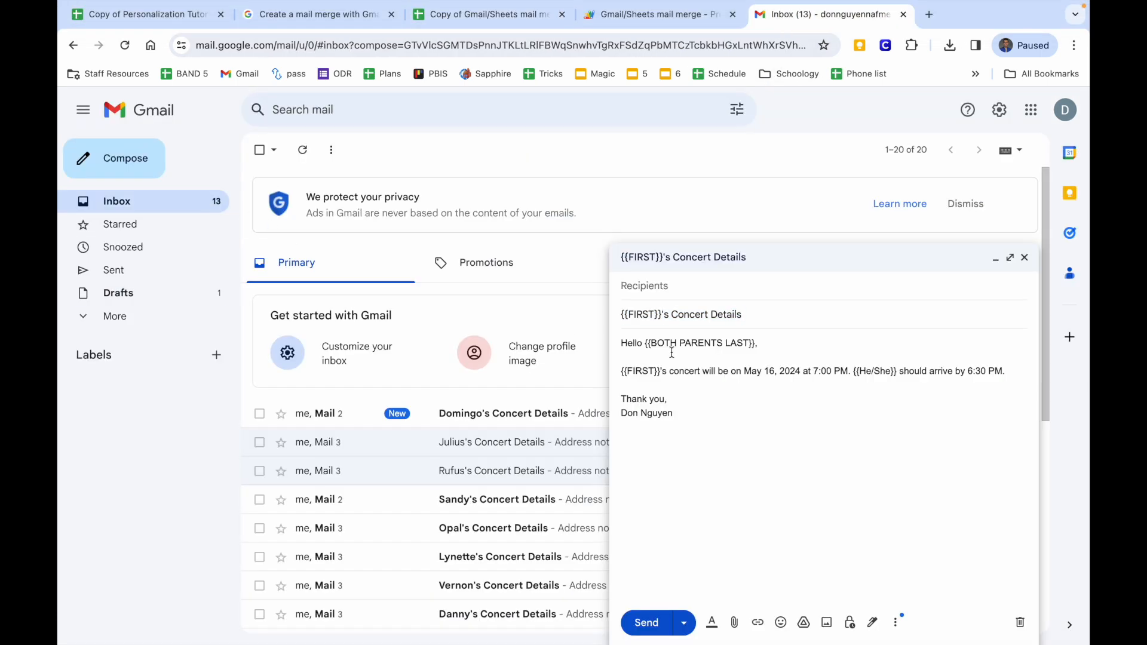
pyautogui.click(995, 260)
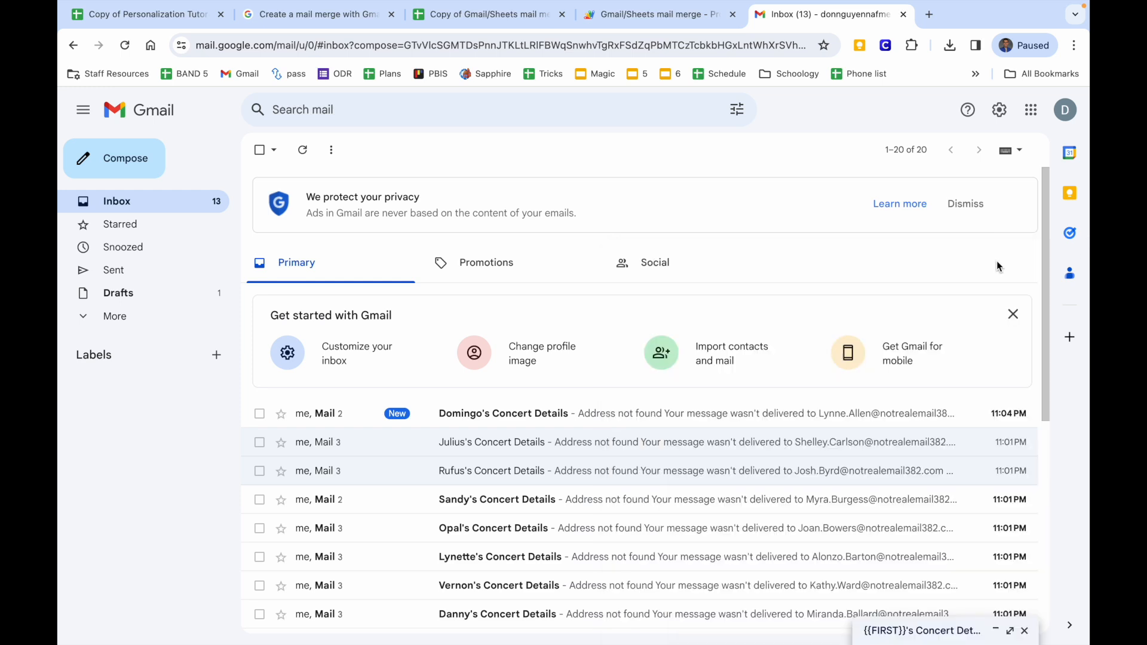
pyautogui.click(303, 149)
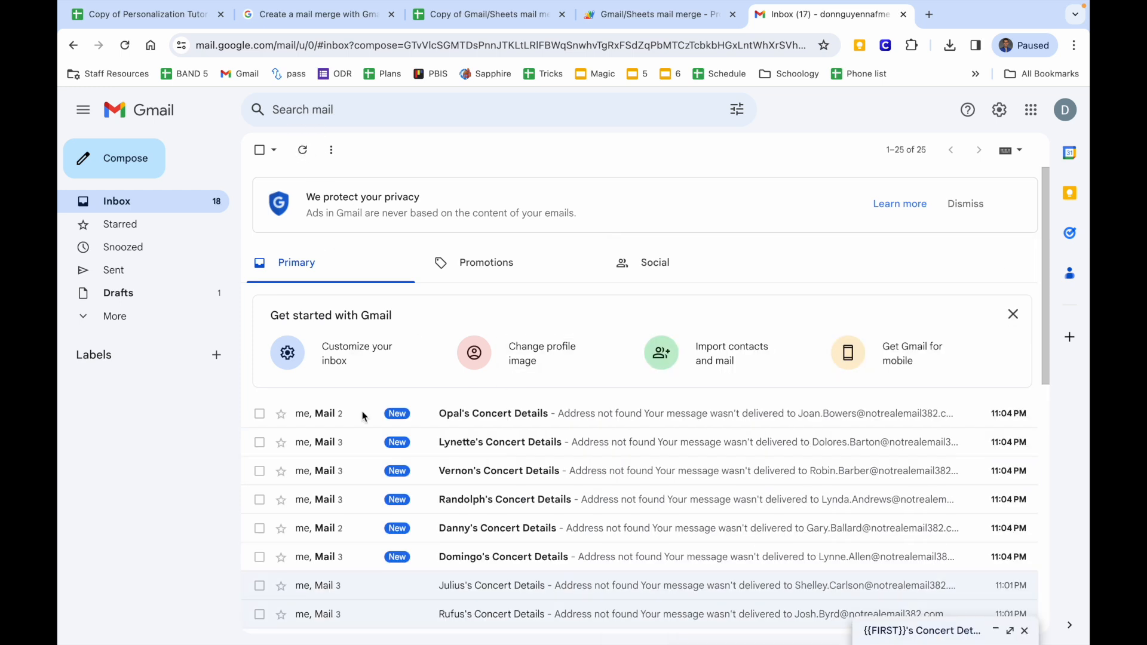
pyautogui.click(189, 270)
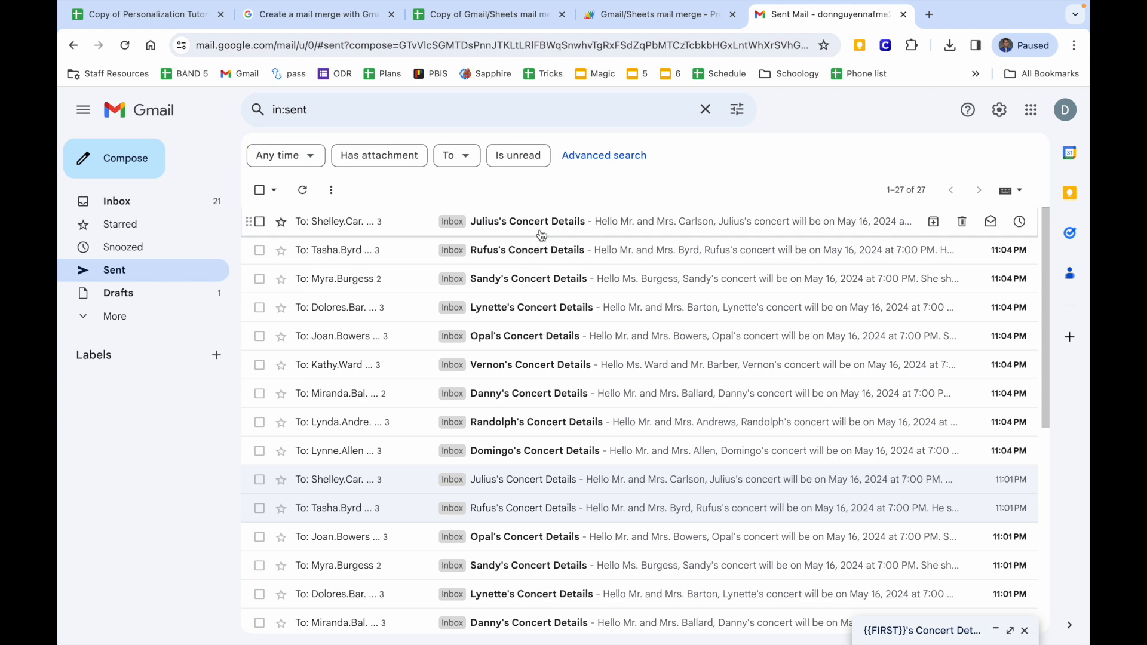
pyautogui.click(541, 235)
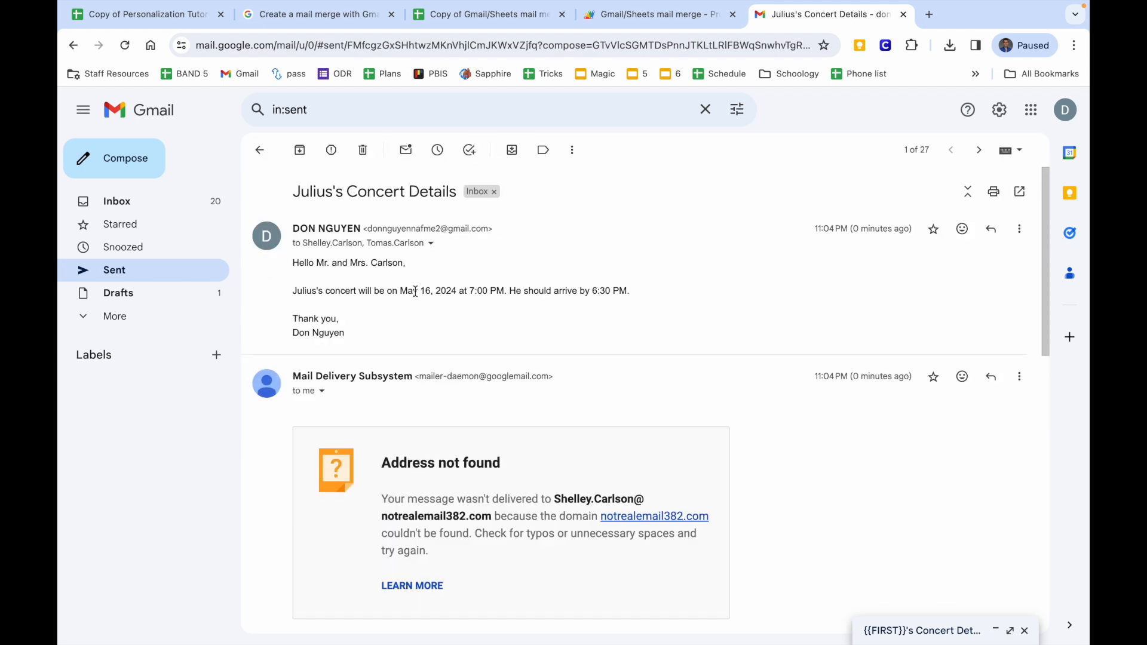
pyautogui.moveTo(300, 228); pyautogui.dragTo(448, 234)
pyautogui.moveTo(295, 229); pyautogui.dragTo(362, 233)
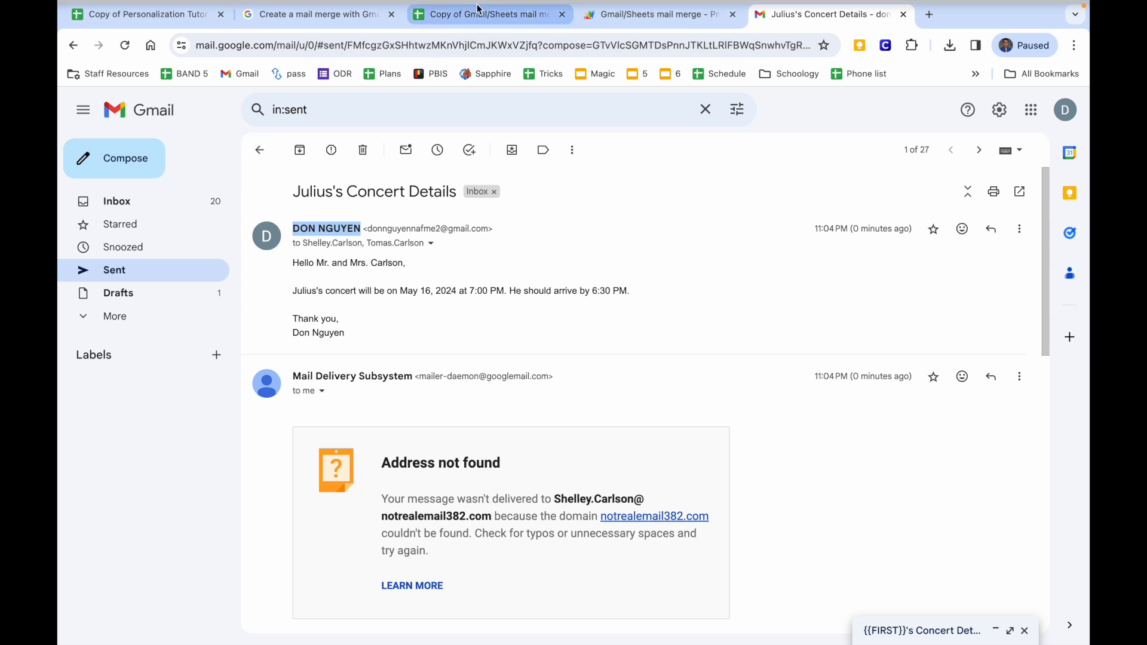
# Inspect the optional bcc and cc lines in the script's sendEmail options.
pyautogui.click(610, 18)
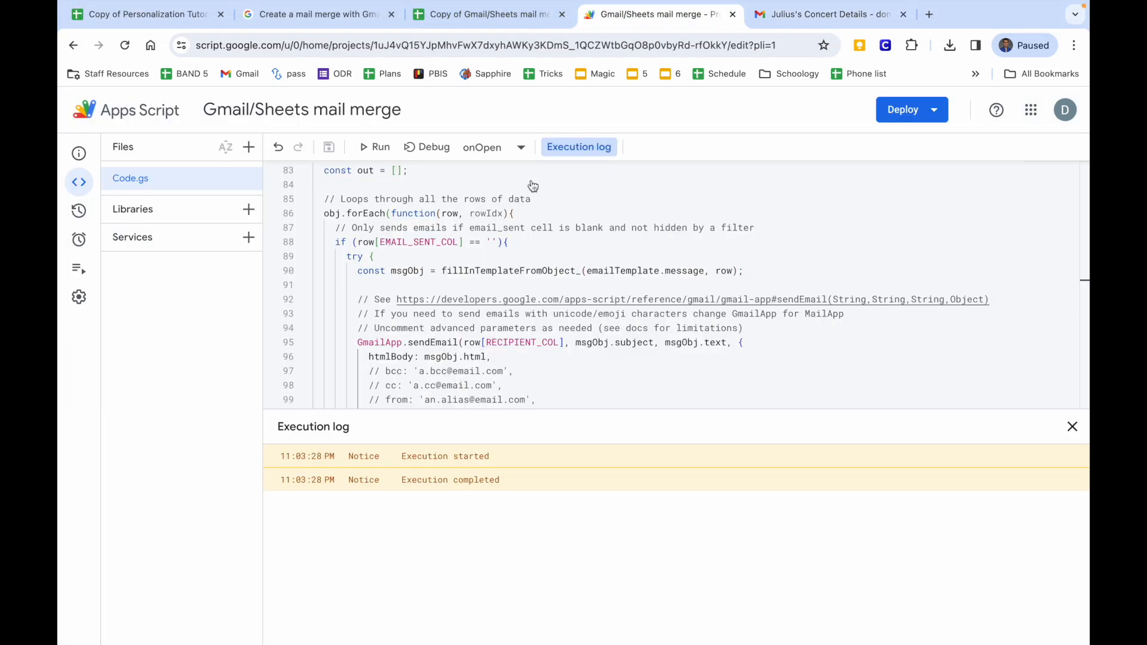
pyautogui.scroll(-3, 400, 256)
pyautogui.click(399, 249)
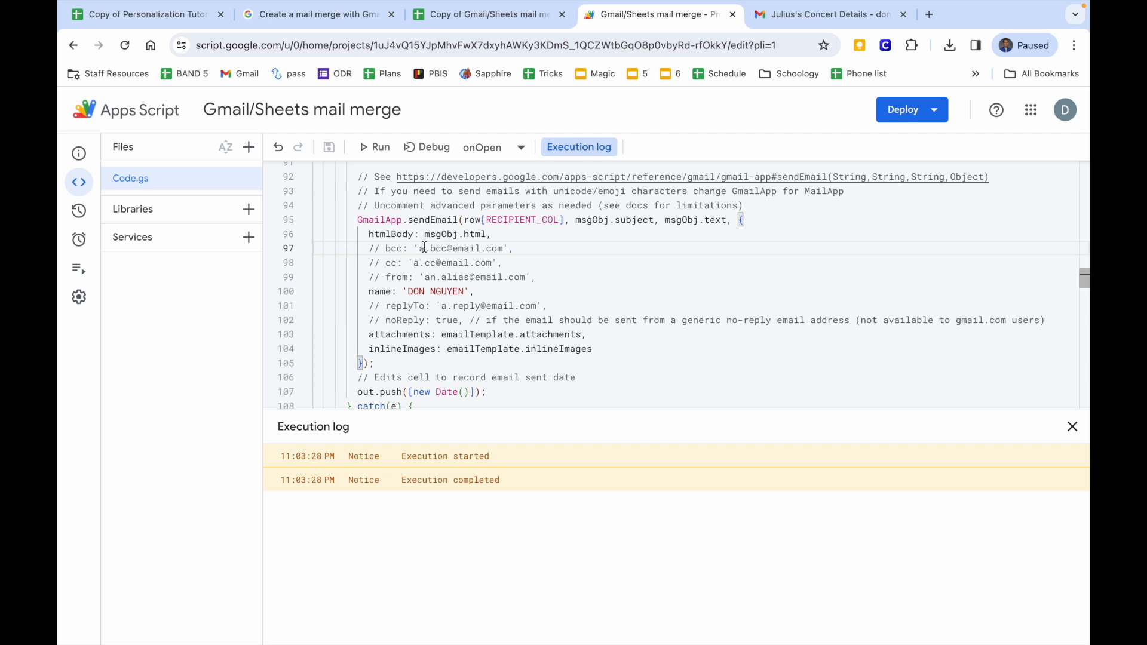
pyautogui.click(425, 264)
# Open the '{{FIRST}}'s Concert Details' Gmail draft and highlight the {{FIRST}} placeholder in its subject.
pyautogui.click(783, 23)
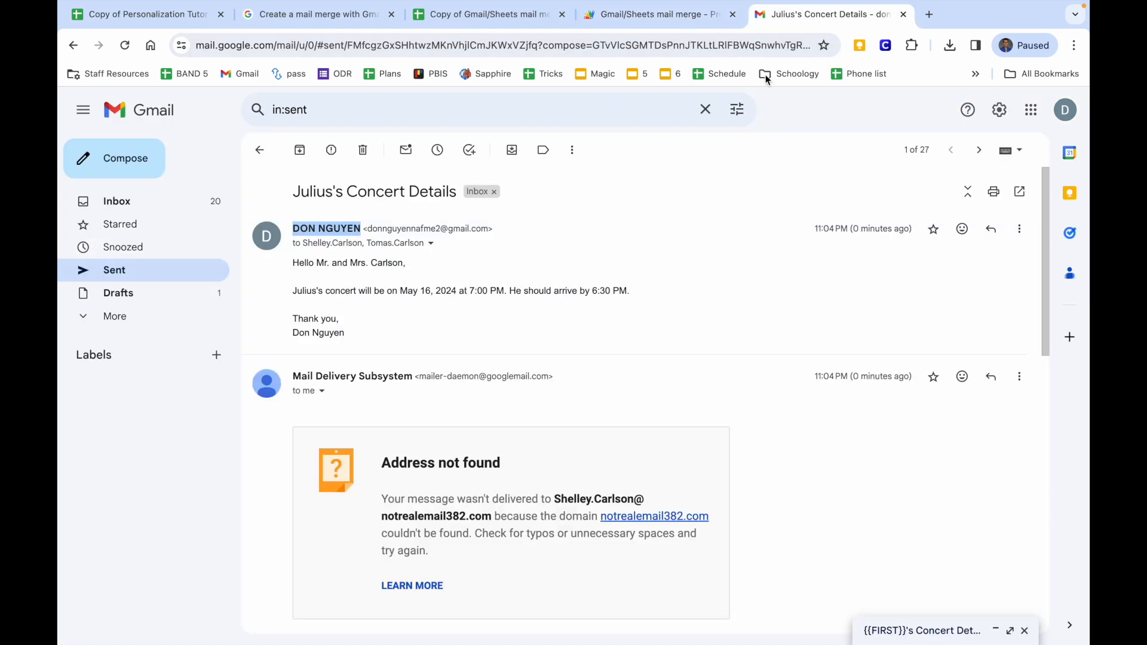
pyautogui.click(156, 294)
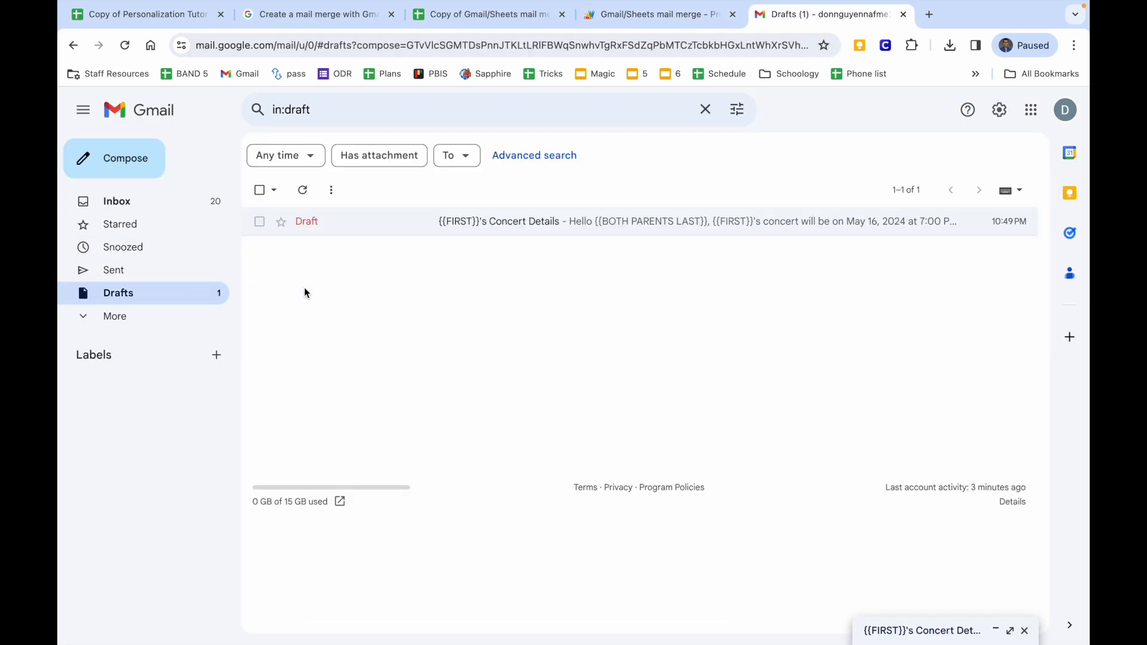
pyautogui.click(370, 230)
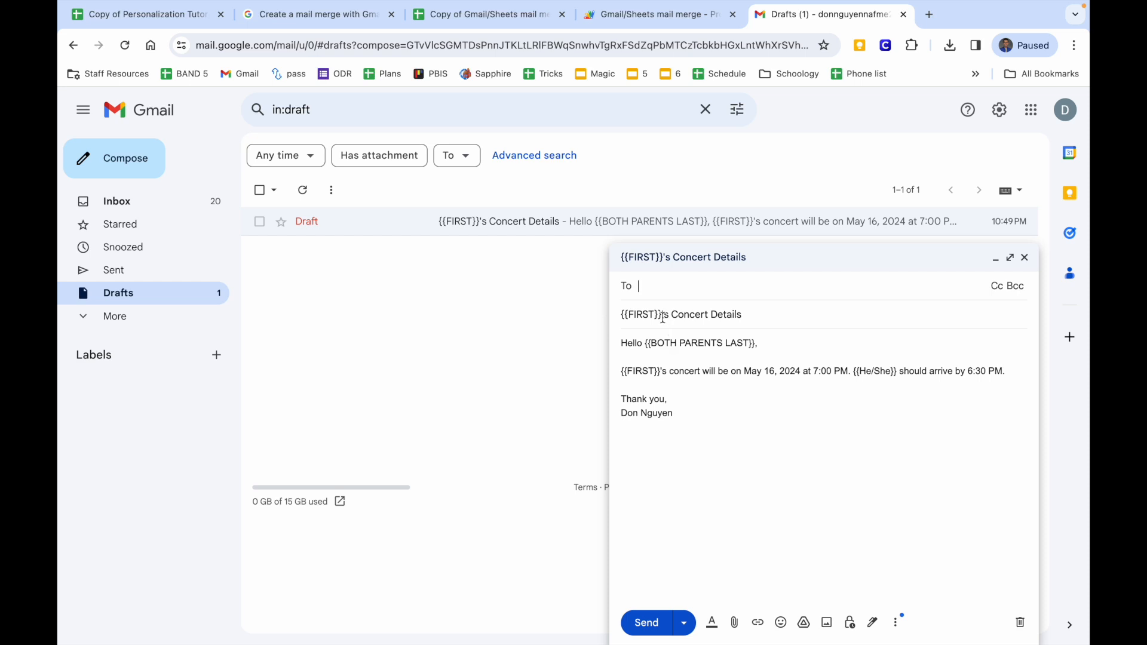
pyautogui.moveTo(669, 316); pyautogui.dragTo(576, 315)
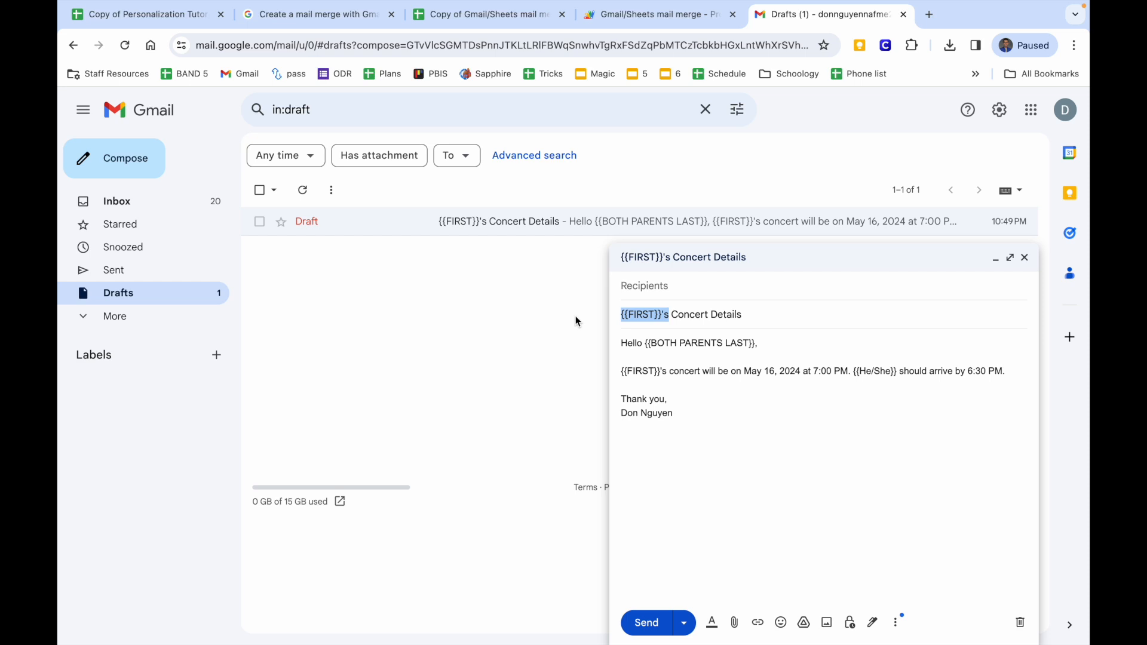
pyautogui.click(716, 426)
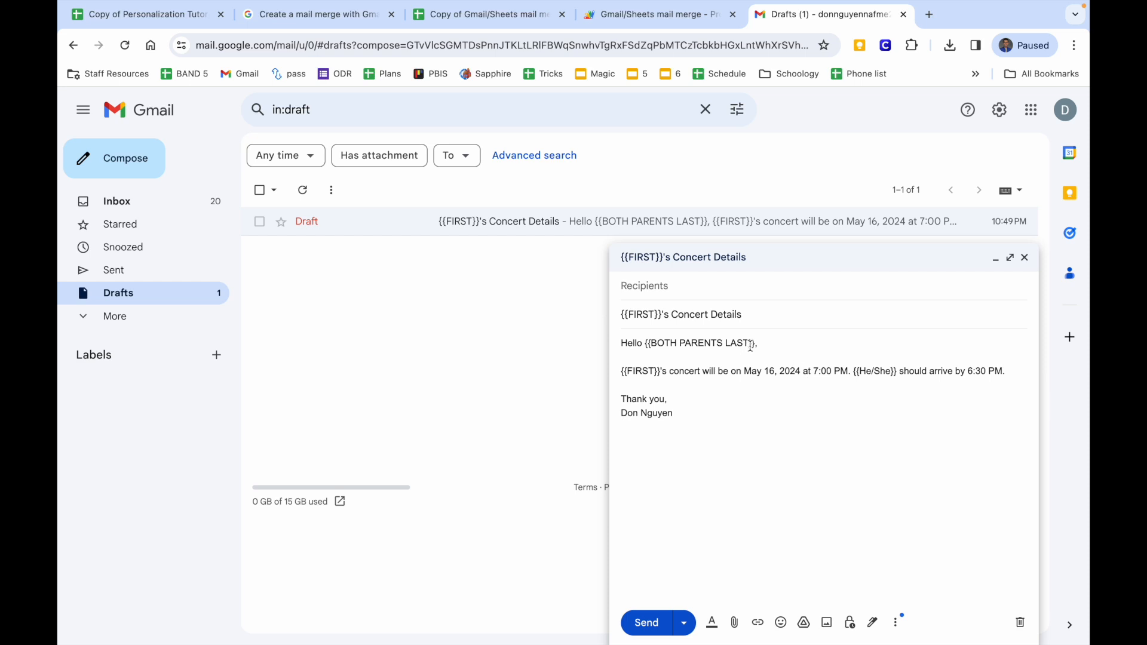
pyautogui.moveTo(749, 344); pyautogui.dragTo(651, 344)
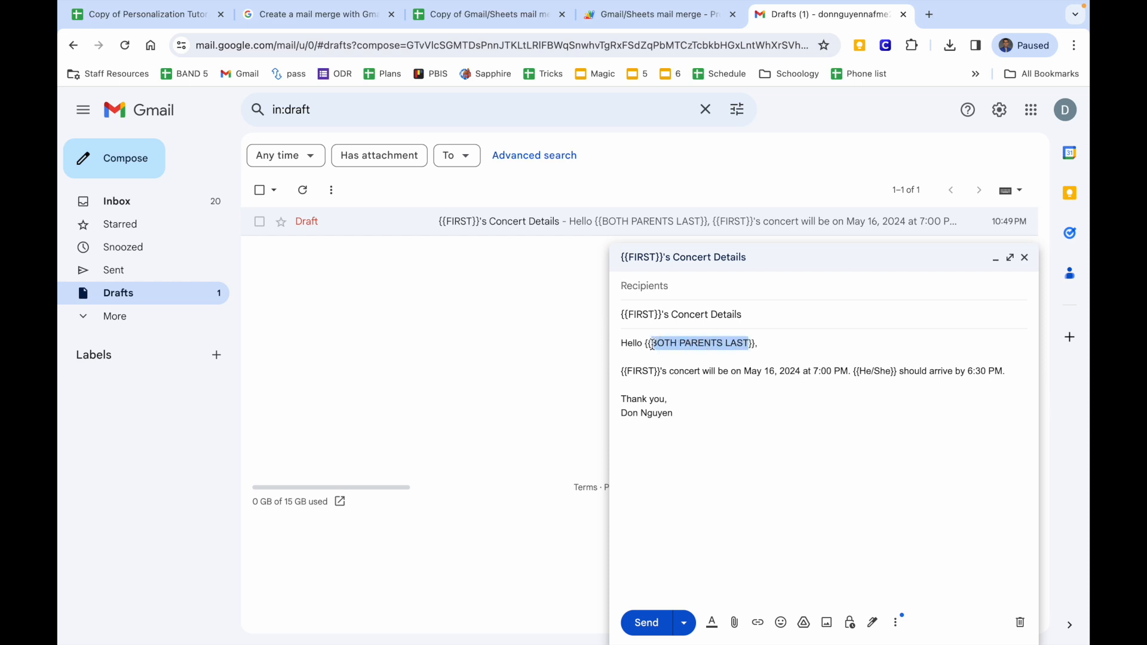
pyautogui.click(711, 623)
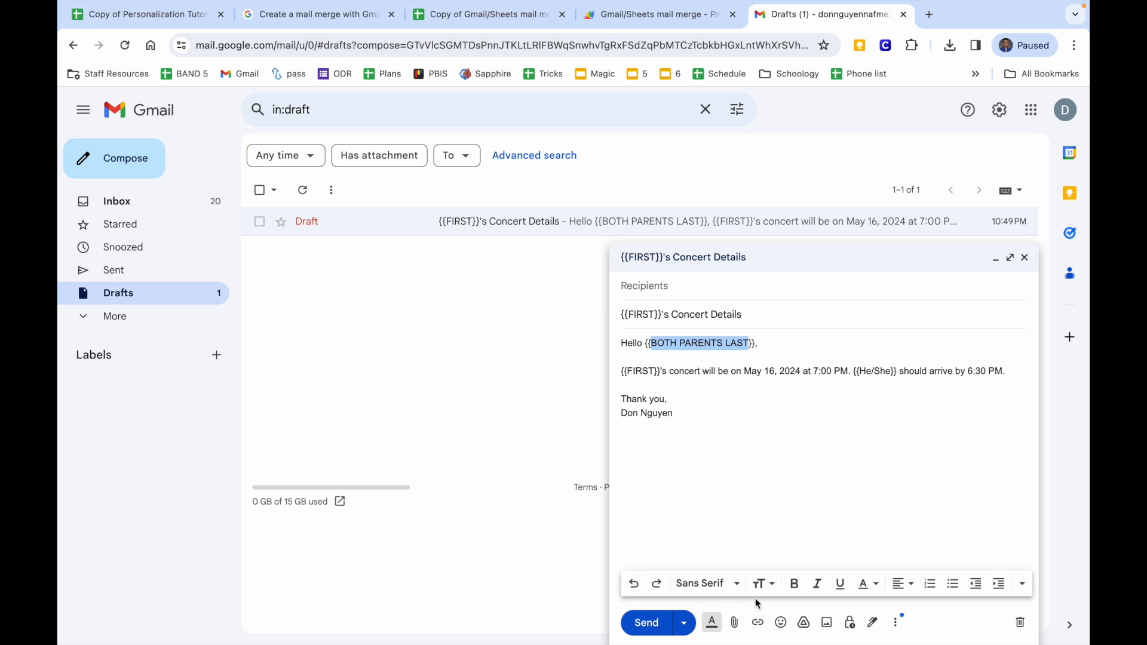
pyautogui.click(793, 584)
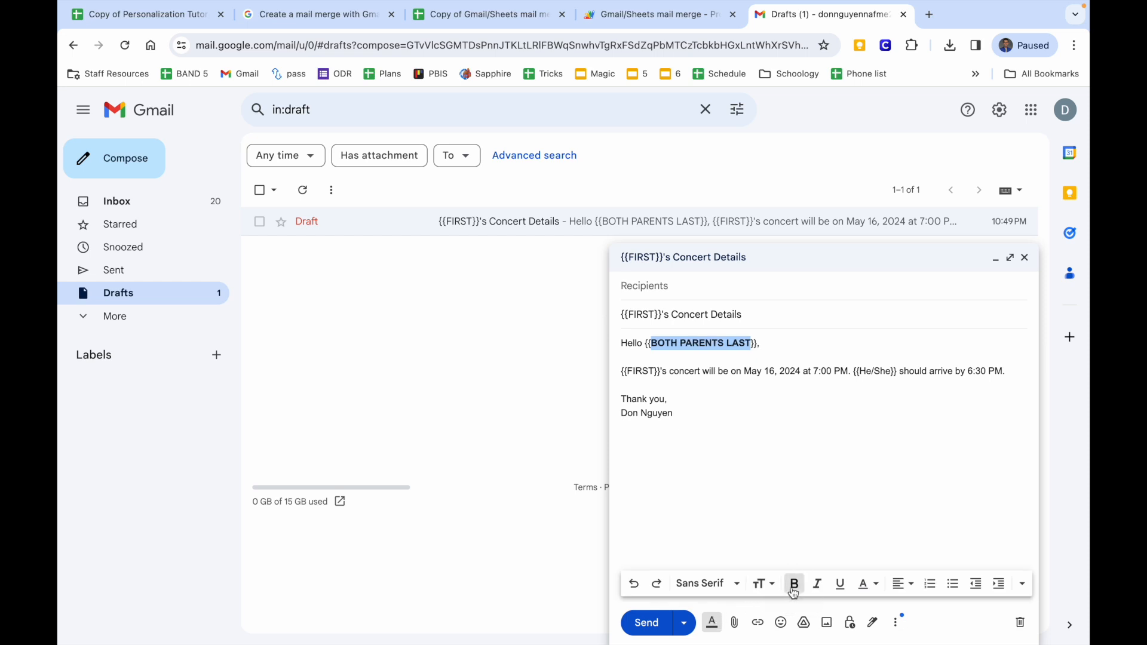
pyautogui.click(645, 344)
pyautogui.moveTo(644, 344); pyautogui.dragTo(759, 347)
pyautogui.click(793, 584)
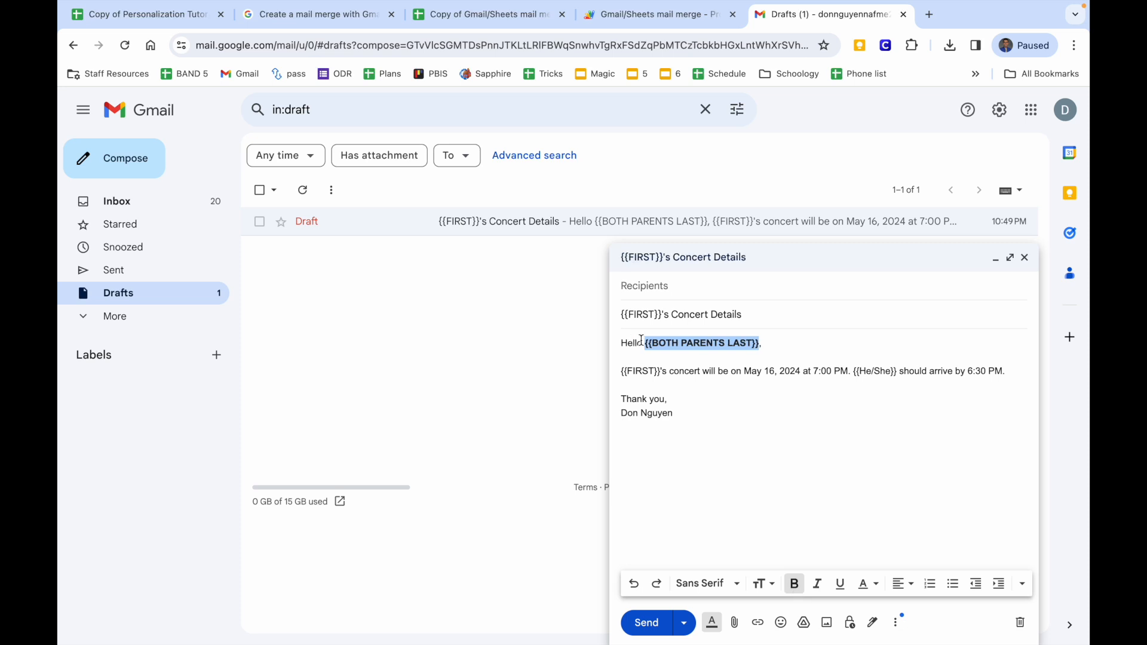
pyautogui.click(663, 372)
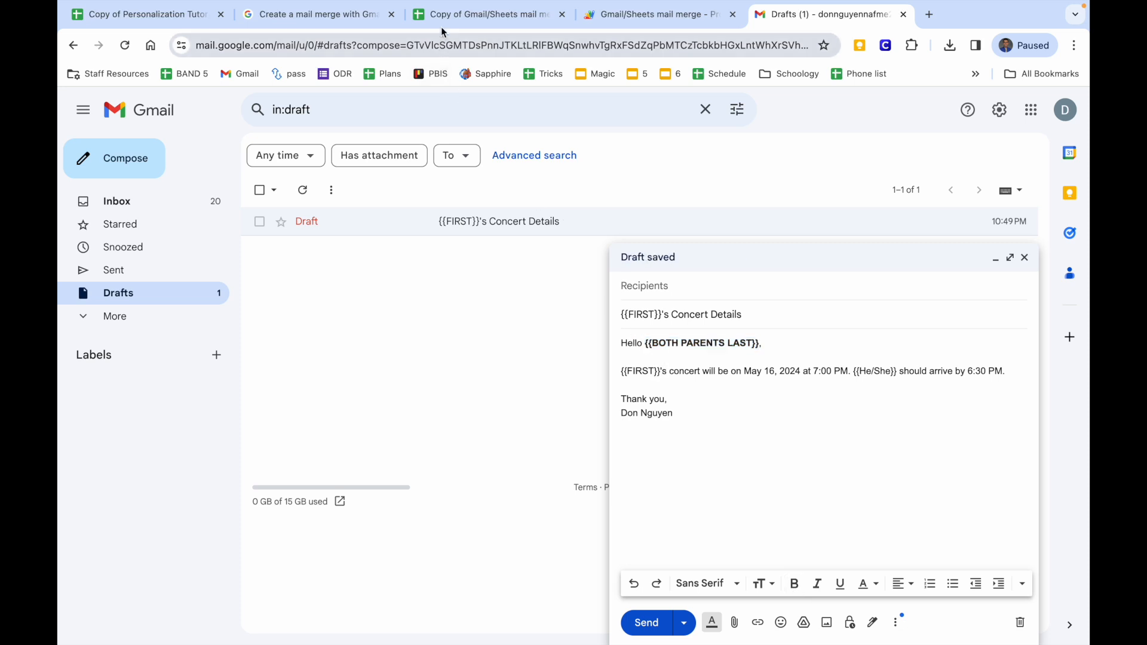
pyautogui.click(445, 24)
pyautogui.click(435, 215)
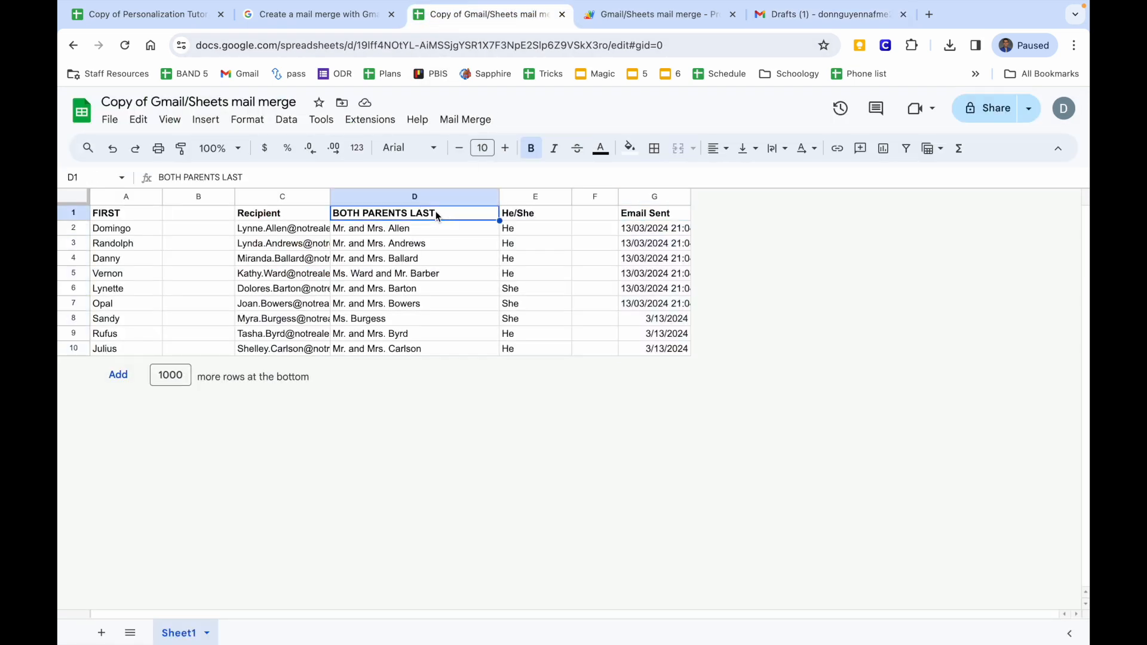
pyautogui.click(776, 14)
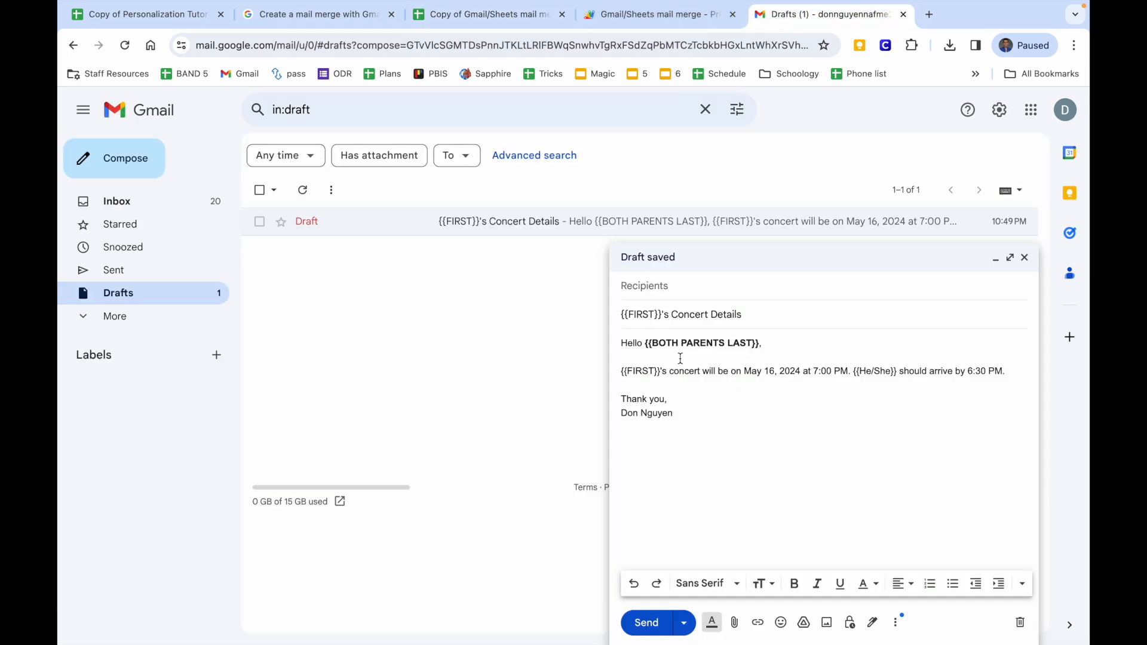
pyautogui.moveTo(645, 343); pyautogui.dragTo(758, 346)
pyautogui.press('super+c')
pyautogui.press('BackSpace')
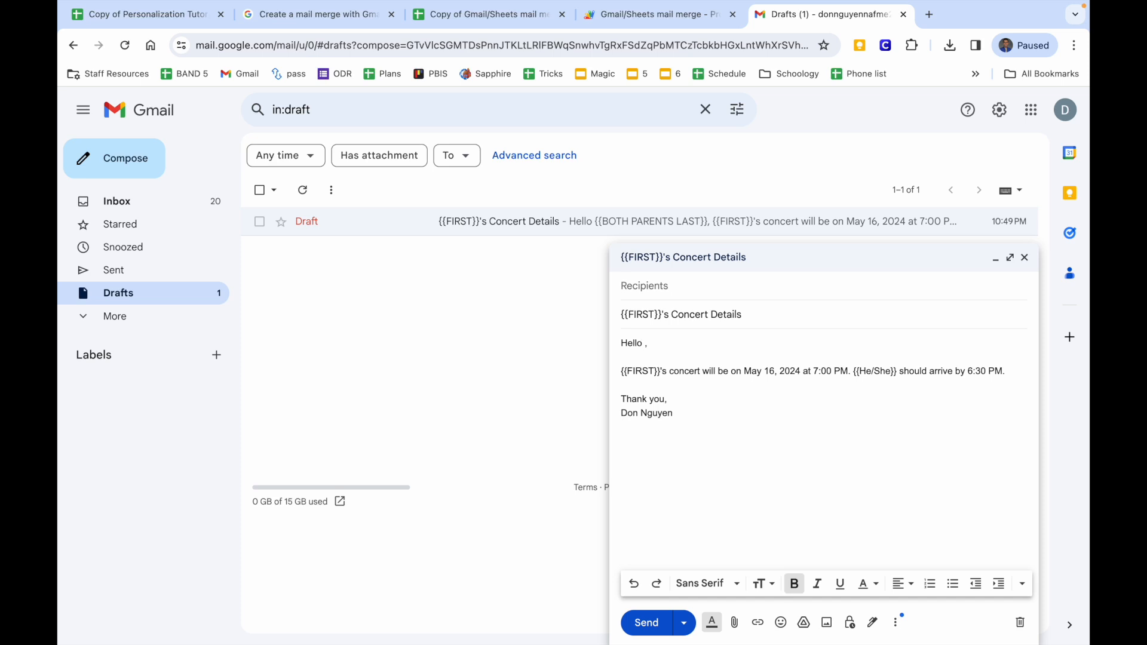
pyautogui.press('super+v')
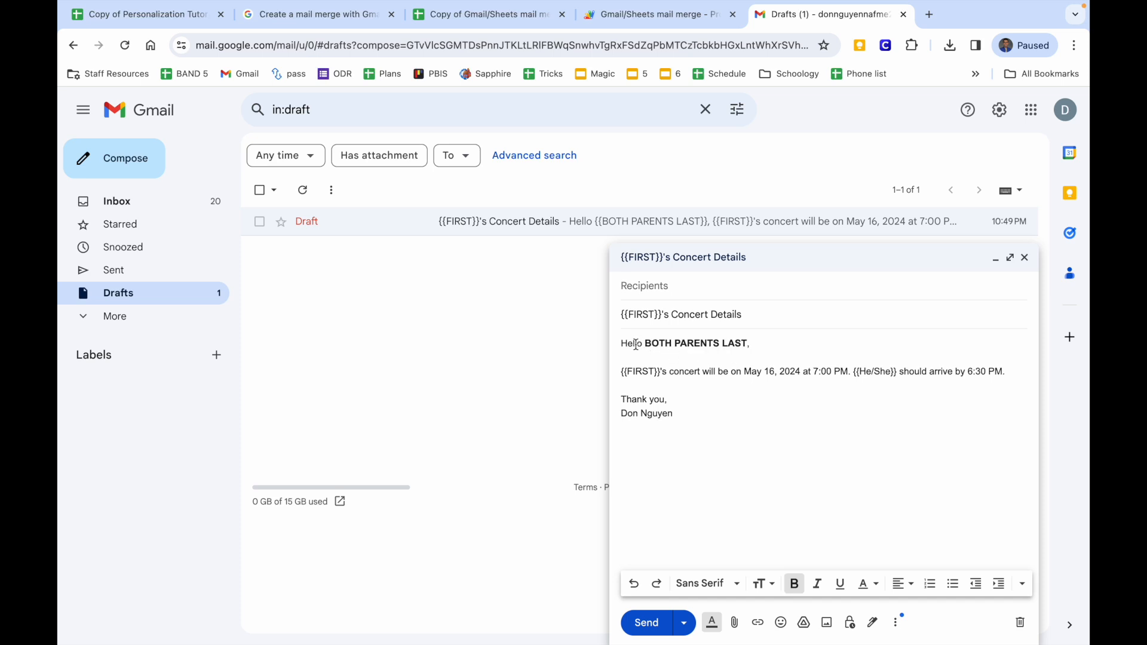
pyautogui.moveTo(749, 346); pyautogui.dragTo(642, 347)
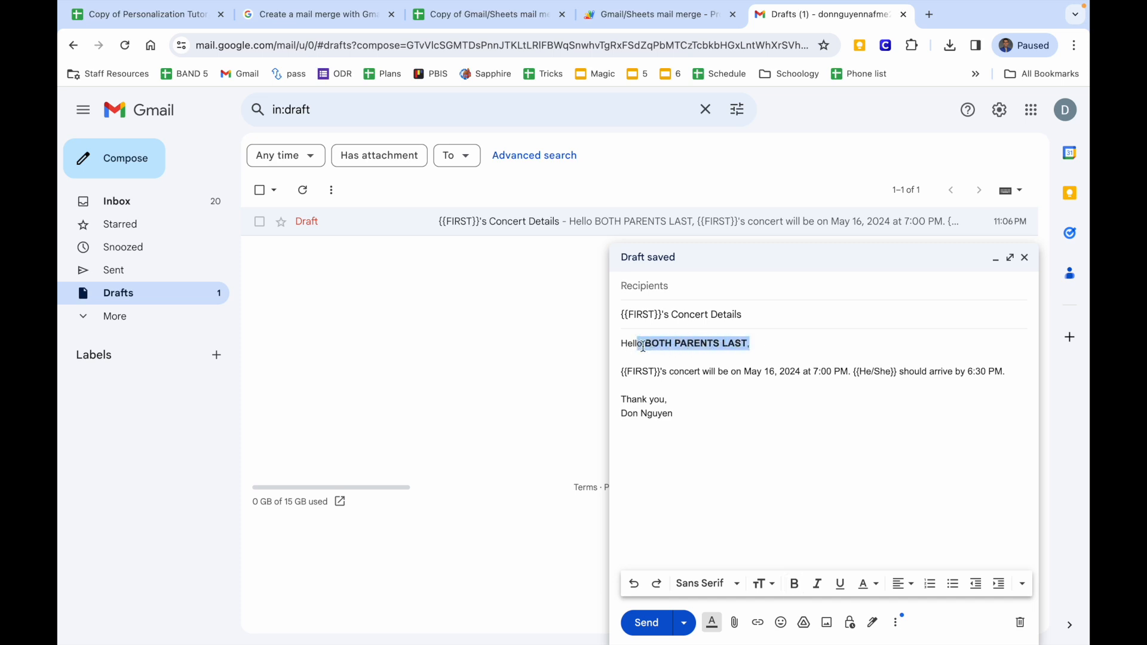
pyautogui.click(1023, 583)
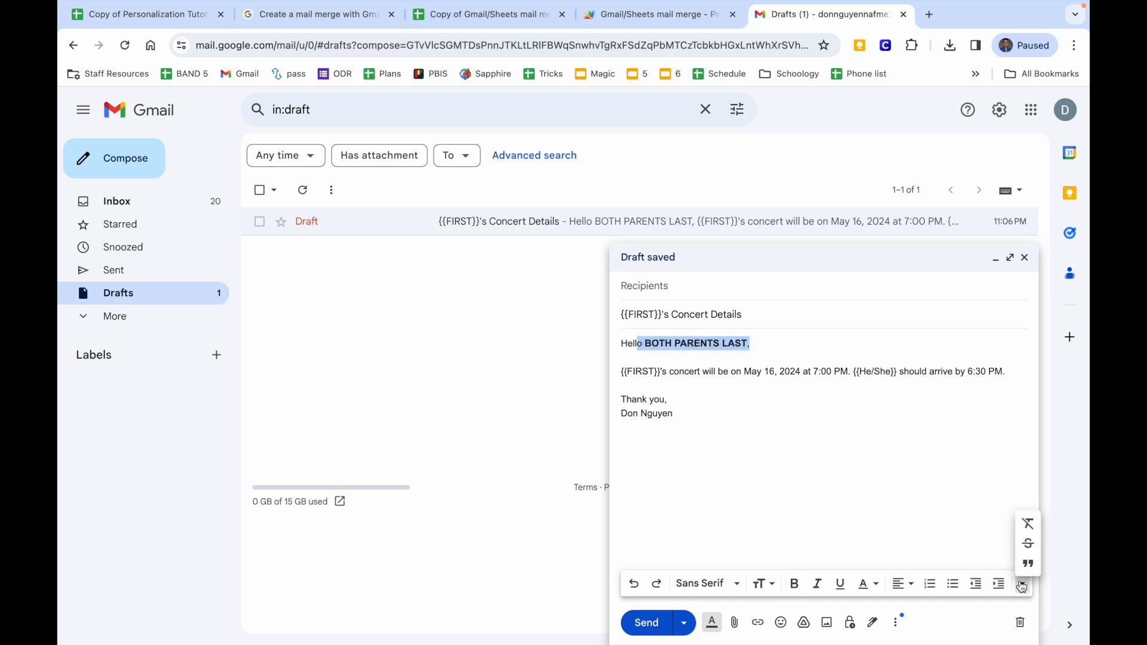
pyautogui.click(1028, 521)
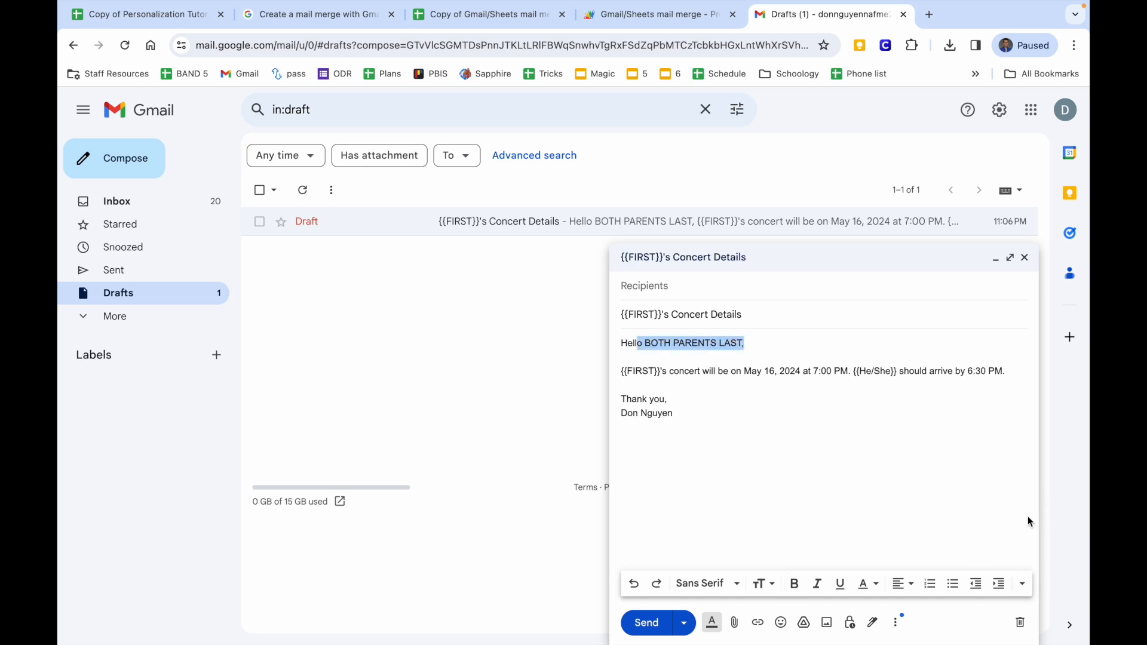
pyautogui.click(645, 346)
pyautogui.write('{{')
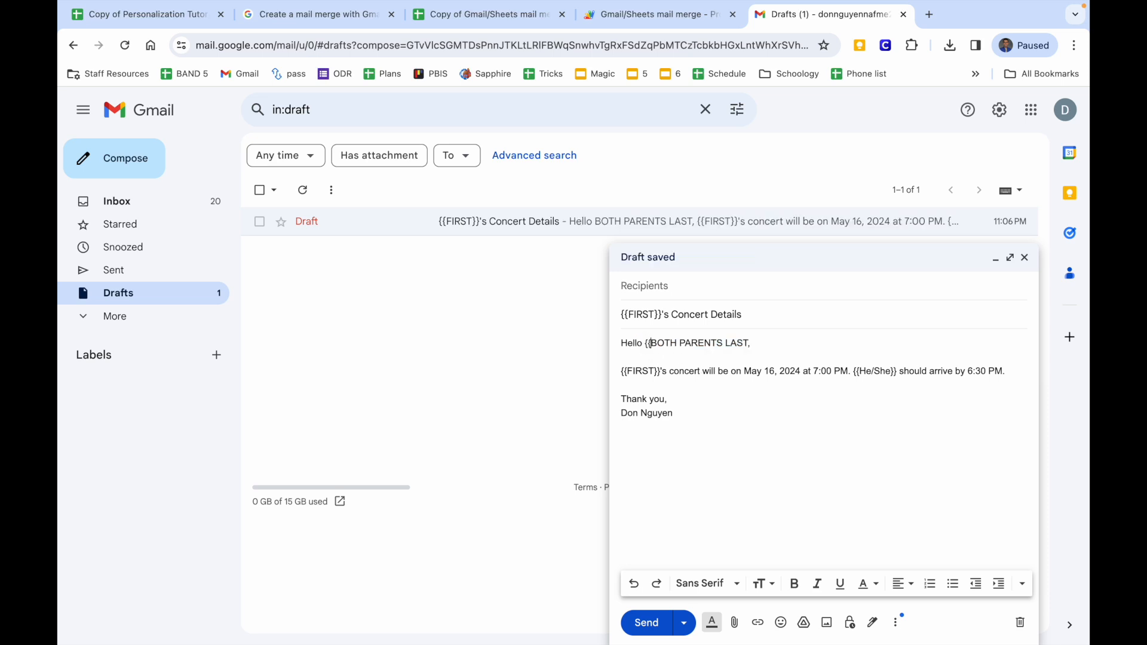
pyautogui.click(748, 344)
pyautogui.write('}}')
pyautogui.moveTo(622, 345); pyautogui.dragTo(622, 366)
pyautogui.click(1022, 583)
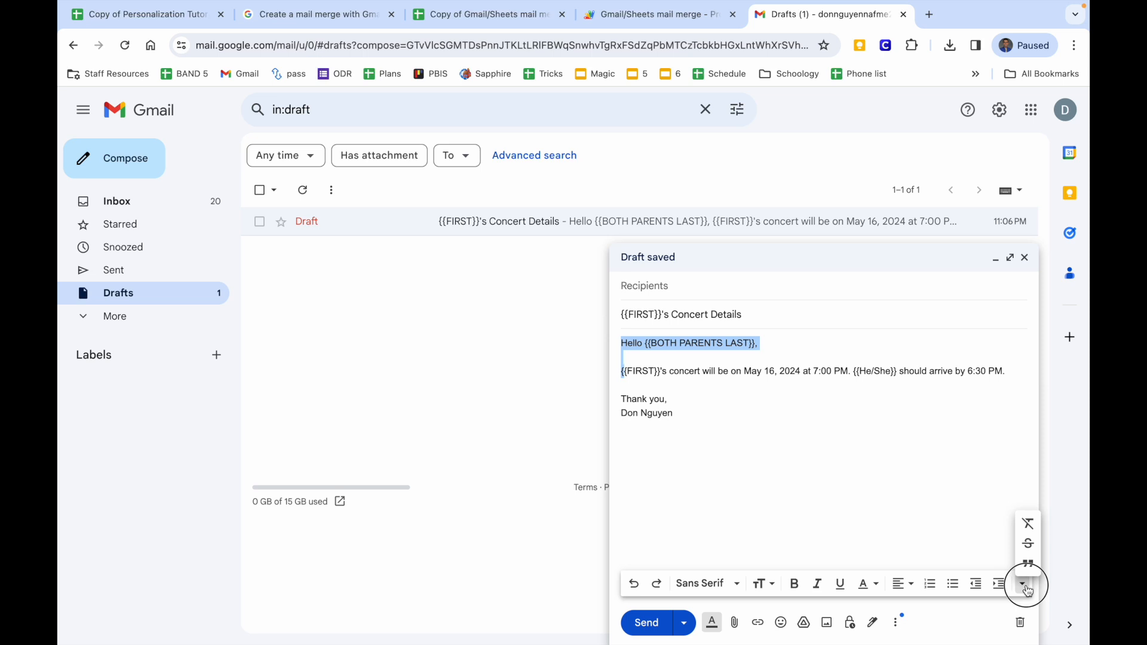
pyautogui.click(1028, 524)
pyautogui.click(813, 460)
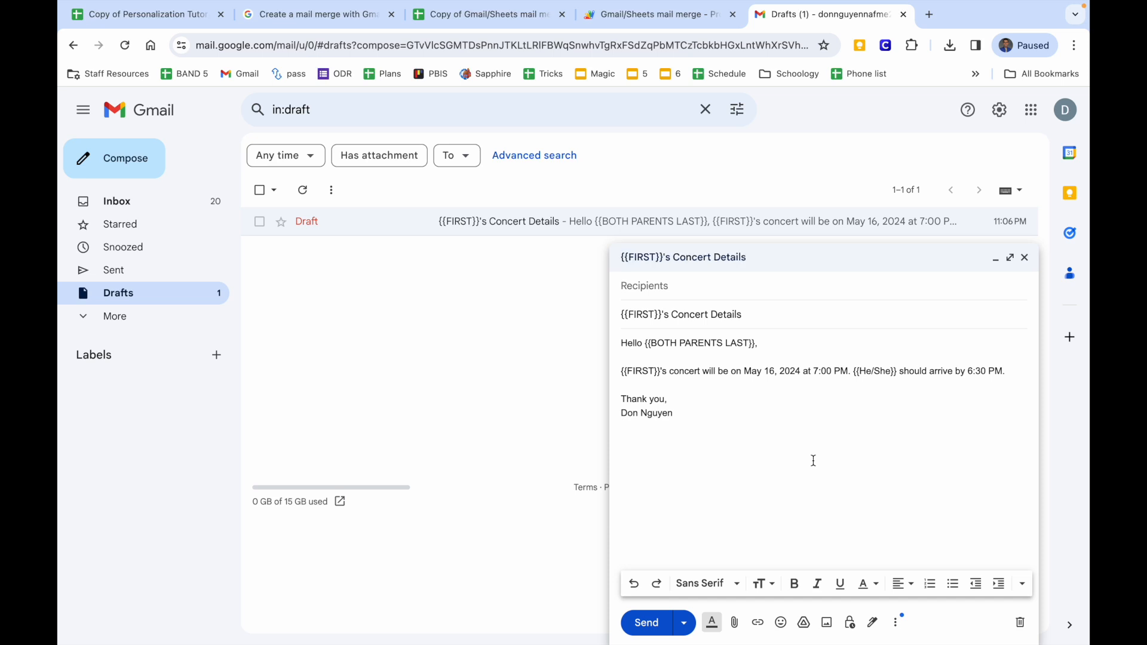
pyautogui.click(532, 22)
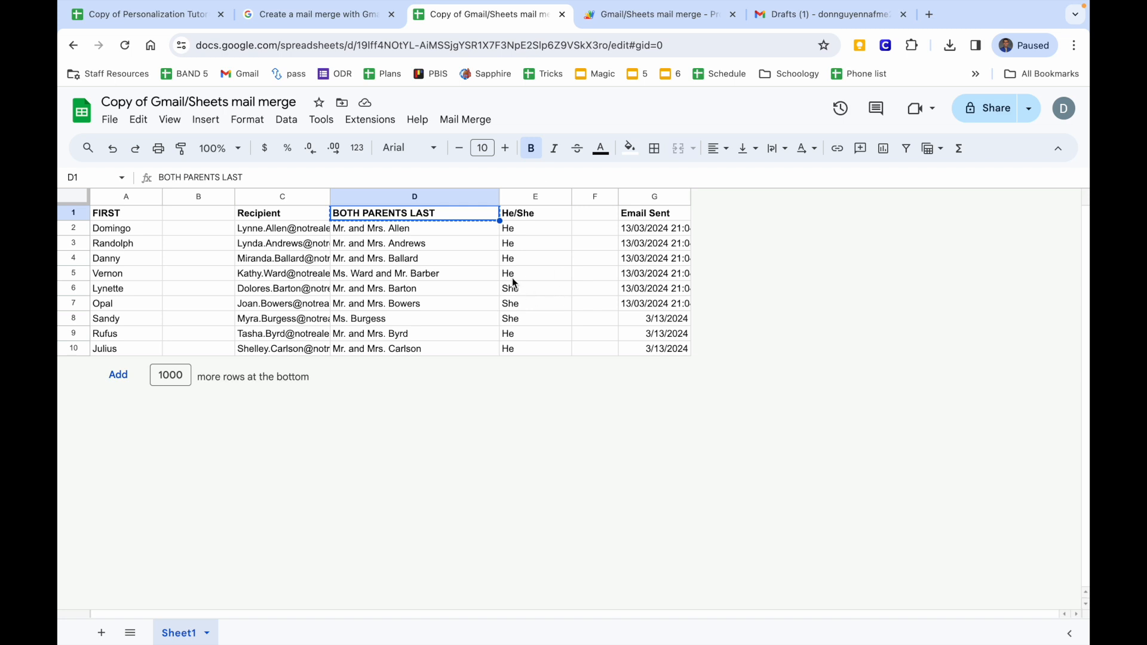
# Review the parent names in D2:D10, then go to the Copy of Personalization Tutorial Workbook.
pyautogui.moveTo(393, 229); pyautogui.dragTo(391, 351)
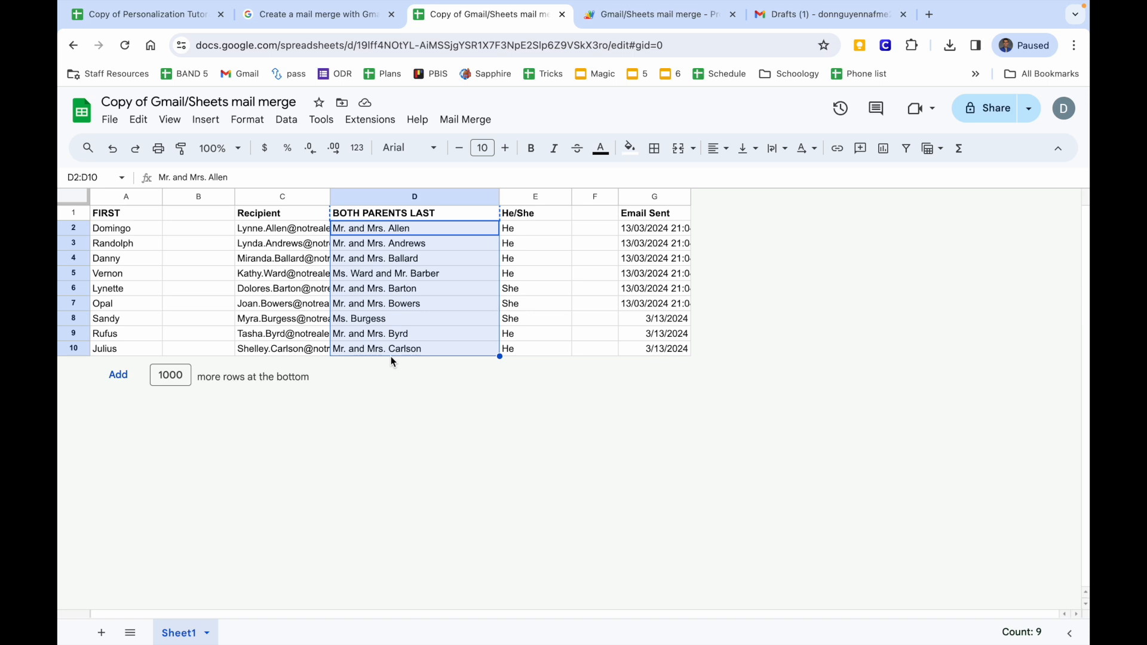
pyautogui.click(381, 232)
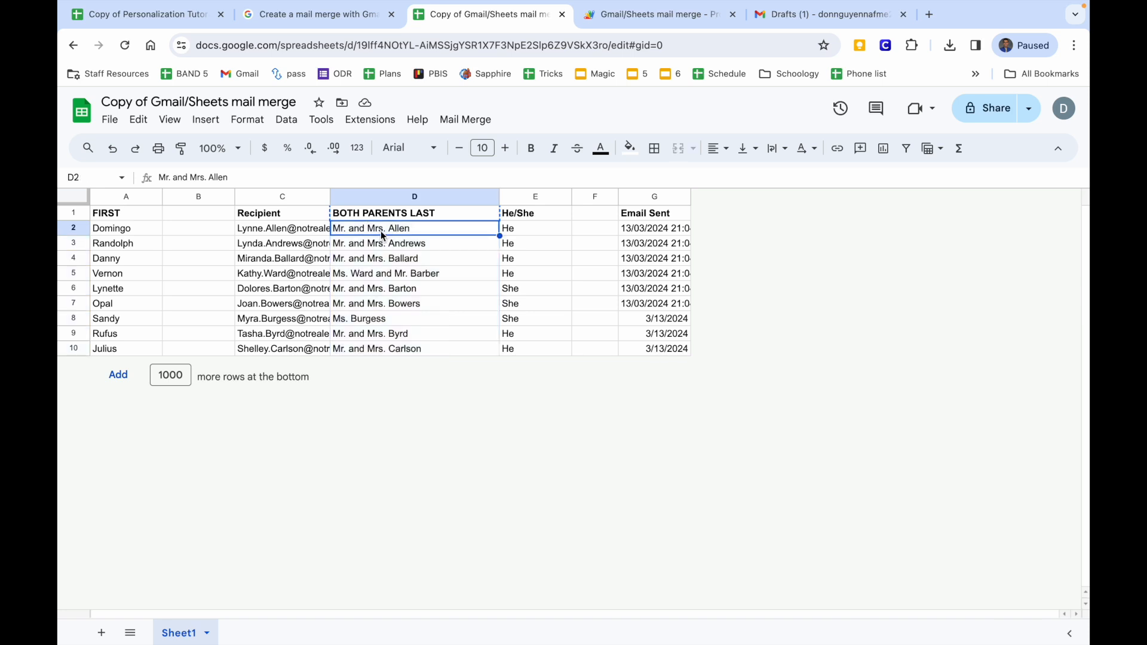
pyautogui.click(383, 247)
pyautogui.click(384, 263)
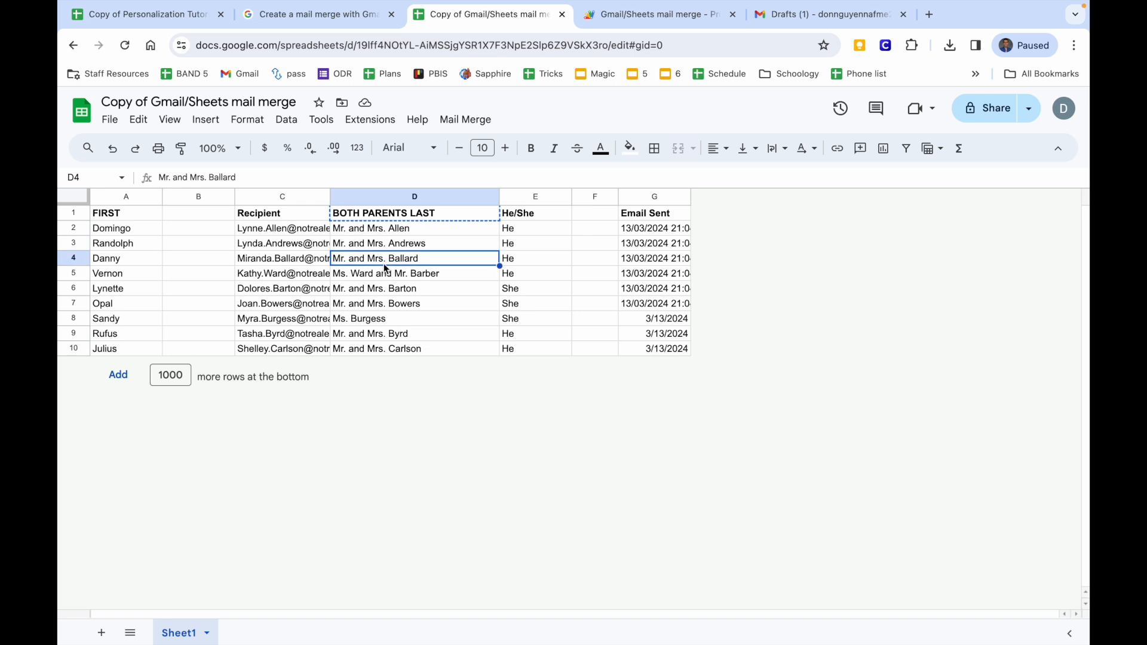
pyautogui.click(378, 321)
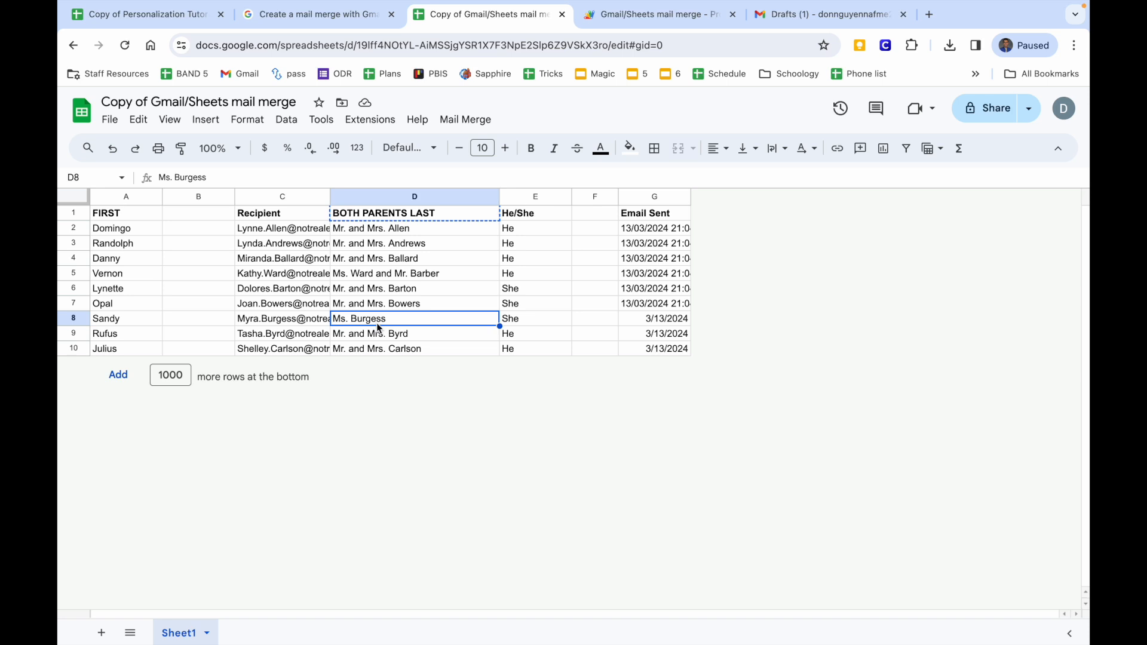
pyautogui.click(147, 14)
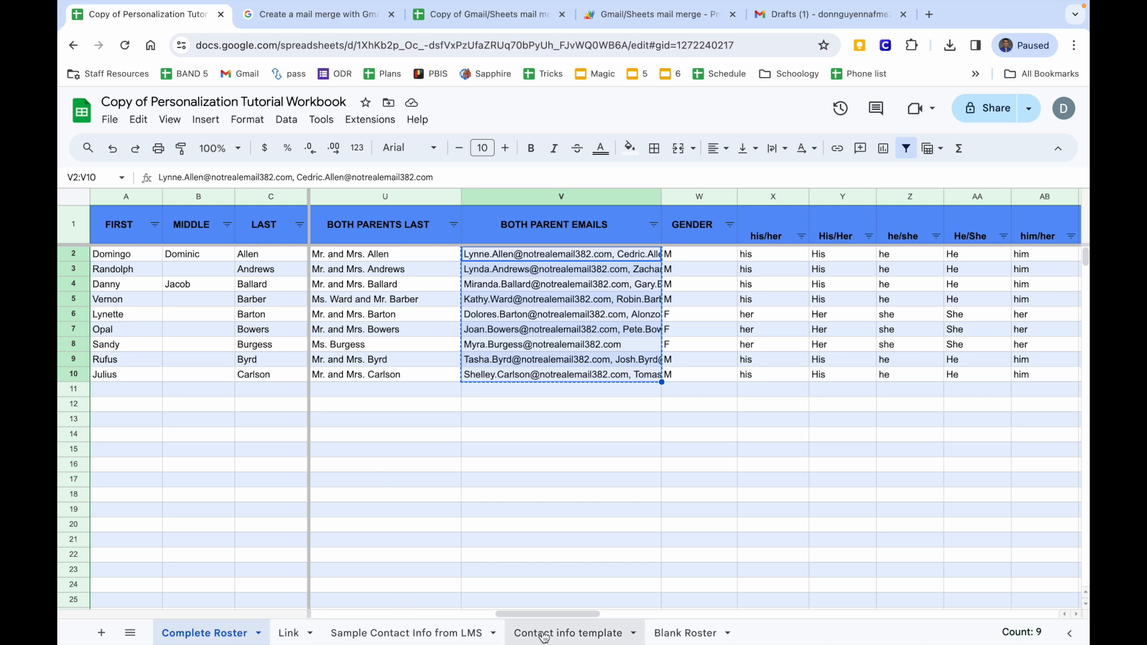
# Move past the Blank Roster and Contact info template sheets to the Sample Contact Info from LMS sheet.
pyautogui.click(678, 634)
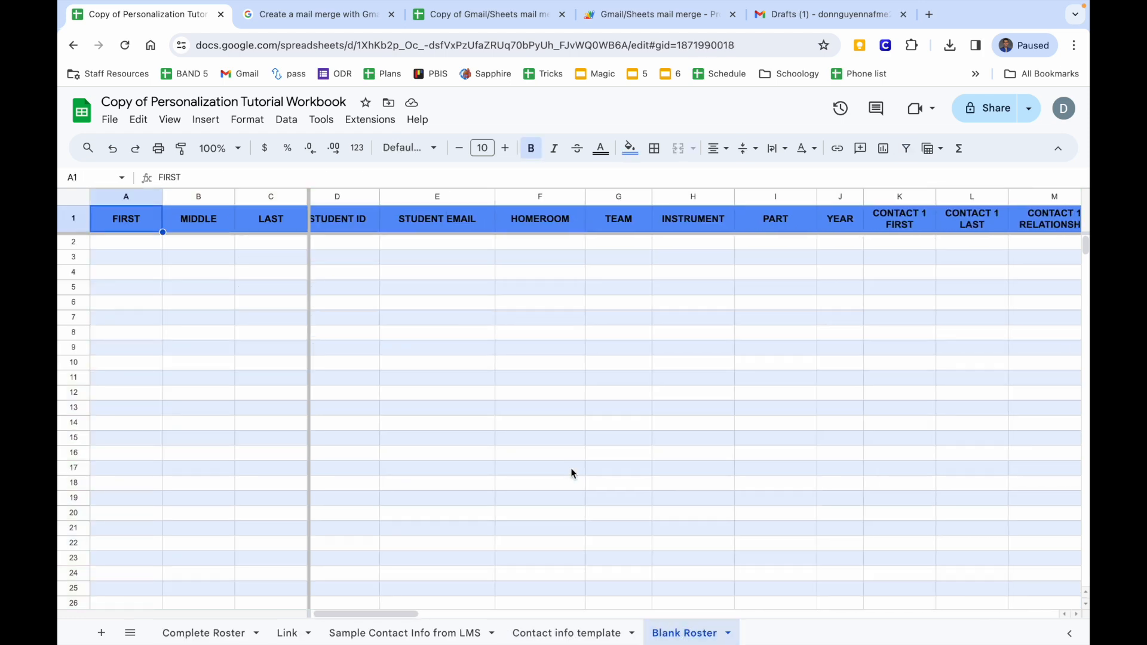
pyautogui.click(591, 632)
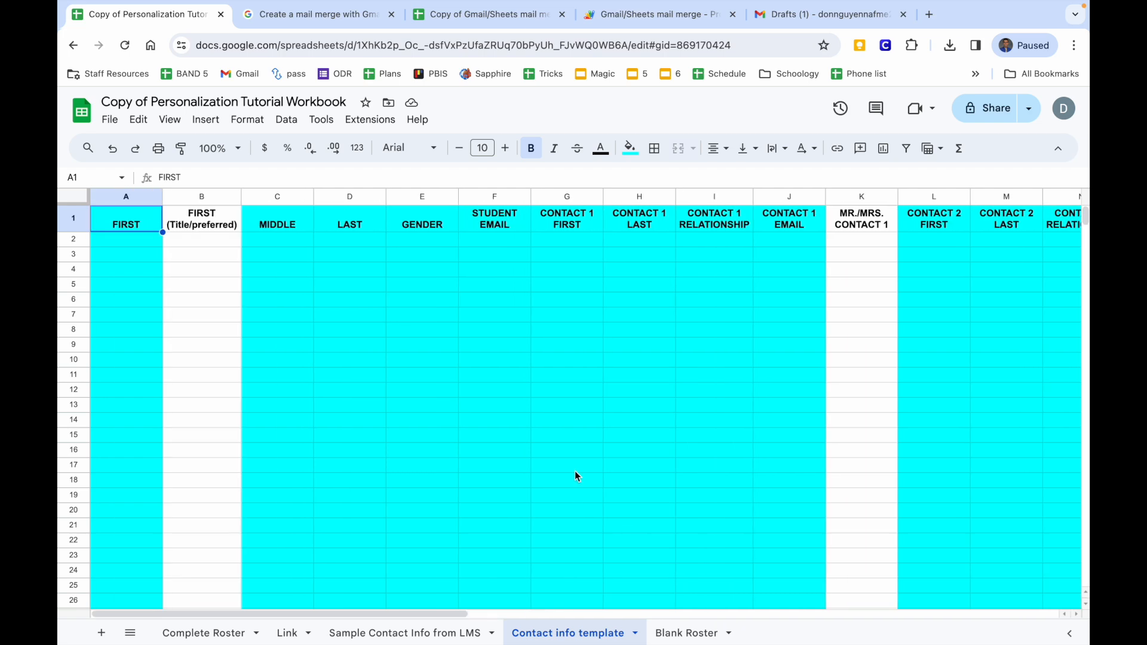
pyautogui.click(379, 632)
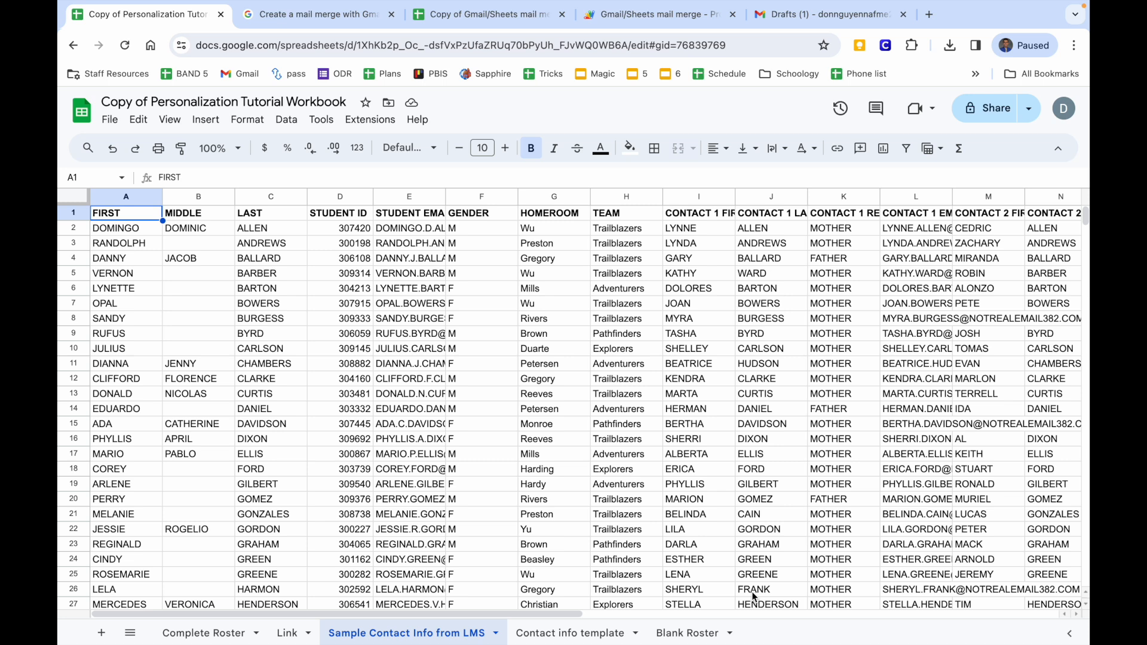
# Review the roster's student first name, last name, STUDENT ID and TEAM columns.
pyautogui.moveTo(131, 238); pyautogui.dragTo(111, 384)
pyautogui.moveTo(272, 258); pyautogui.dragTo(272, 482)
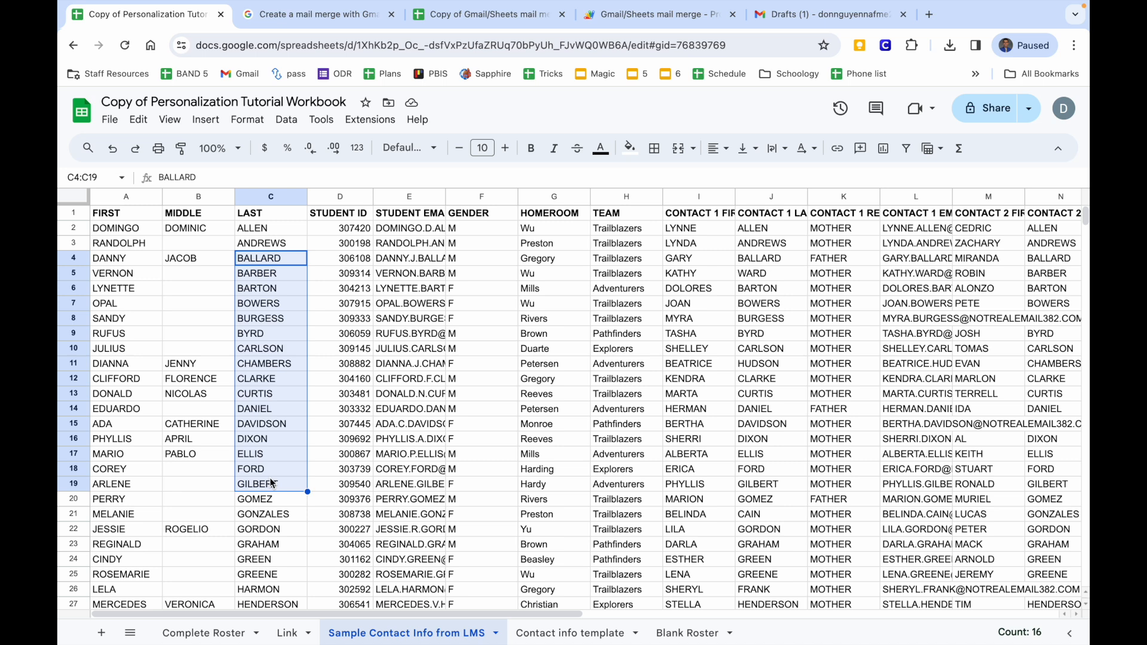
pyautogui.moveTo(337, 213); pyautogui.dragTo(338, 518)
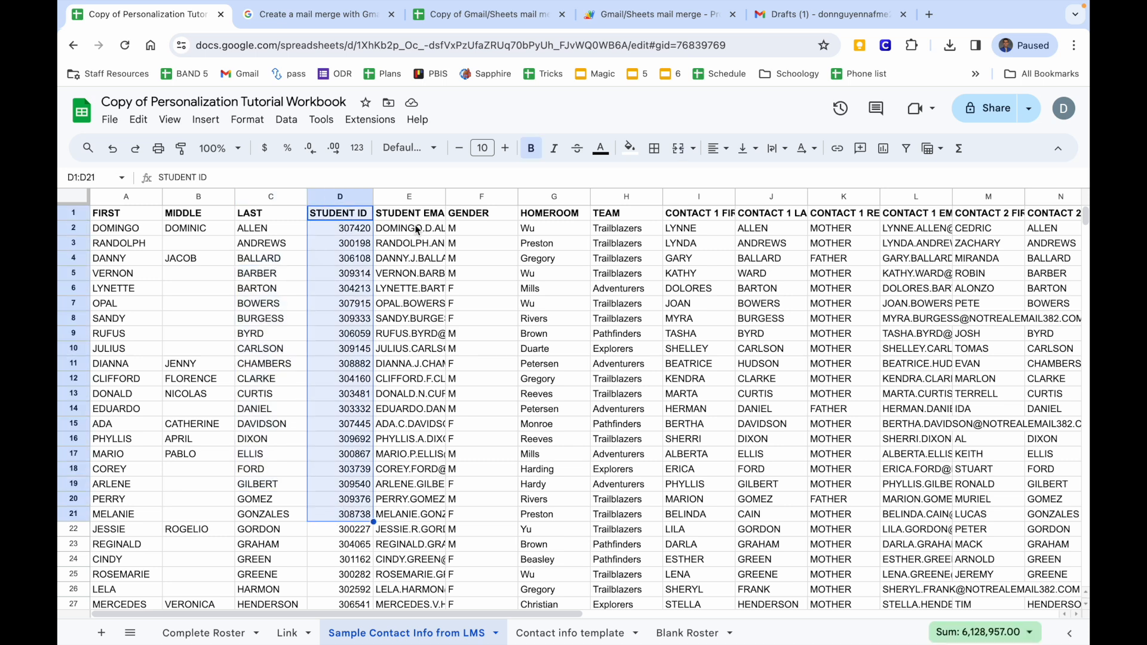
pyautogui.moveTo(478, 212); pyautogui.dragTo(474, 455)
pyautogui.hscroll(3, 627, 404)
pyautogui.moveTo(496, 220); pyautogui.dragTo(500, 336)
# Review the Contact 1 and Contact 2 first name, last name, relationship and email columns.
pyautogui.click(550, 227)
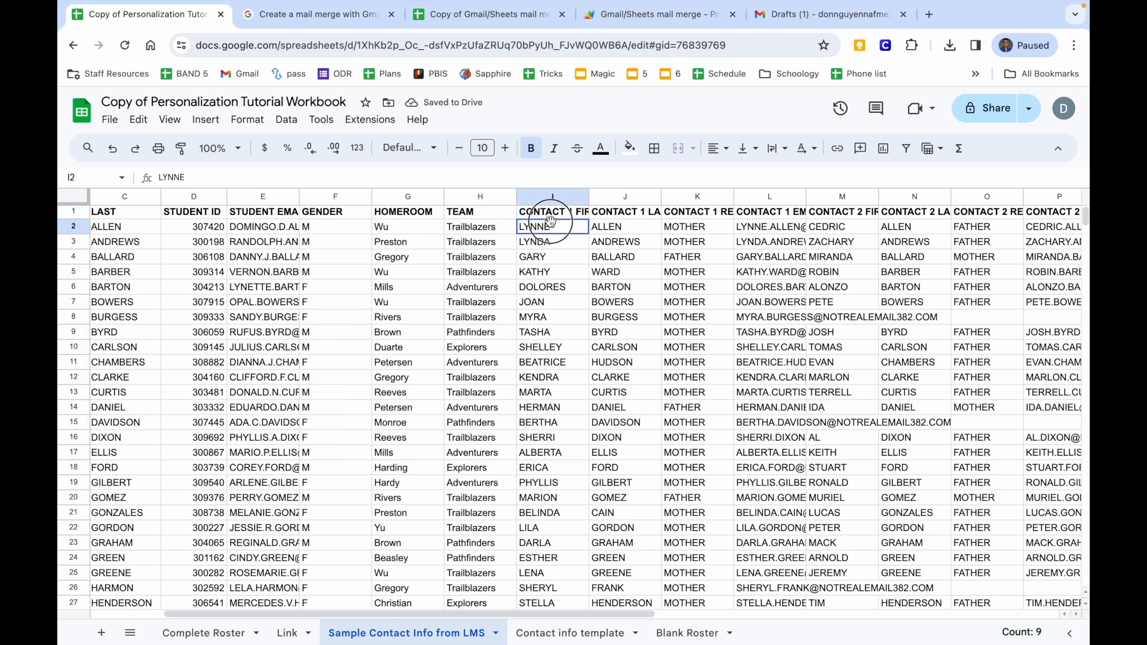
pyautogui.moveTo(550, 221); pyautogui.dragTo(551, 439)
pyautogui.moveTo(632, 213); pyautogui.dragTo(617, 437)
pyautogui.moveTo(691, 213); pyautogui.dragTo(693, 407)
pyautogui.moveTo(769, 214); pyautogui.dragTo(781, 429)
pyautogui.hscroll(3, 781, 429)
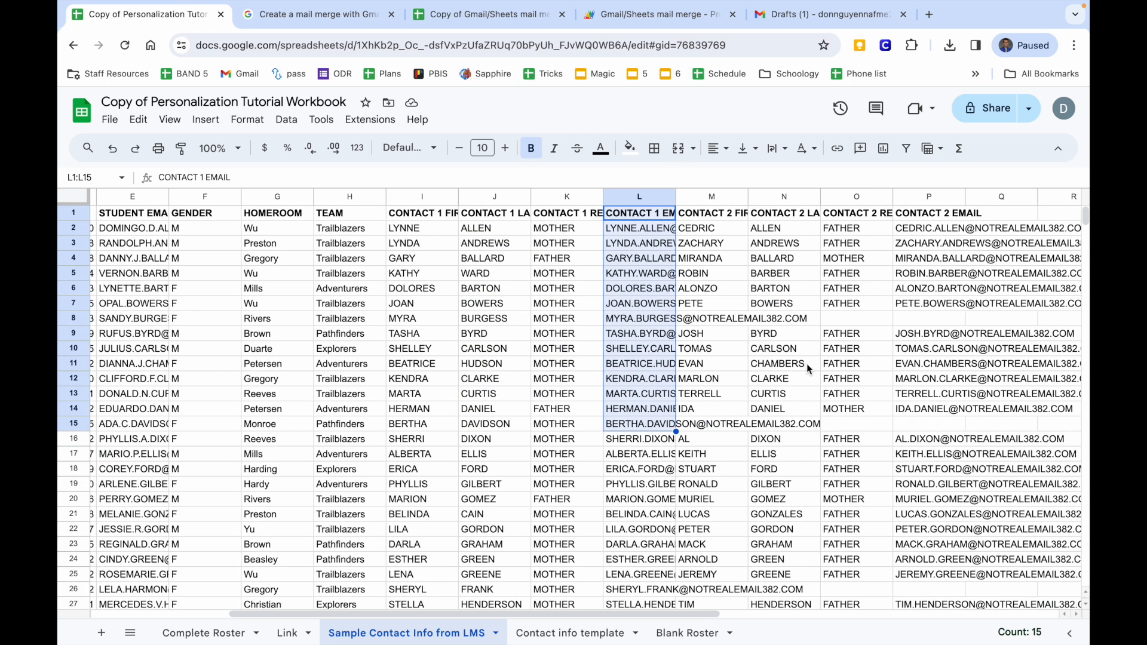
pyautogui.moveTo(717, 213); pyautogui.dragTo(719, 458)
pyautogui.hscroll(3, 720, 459)
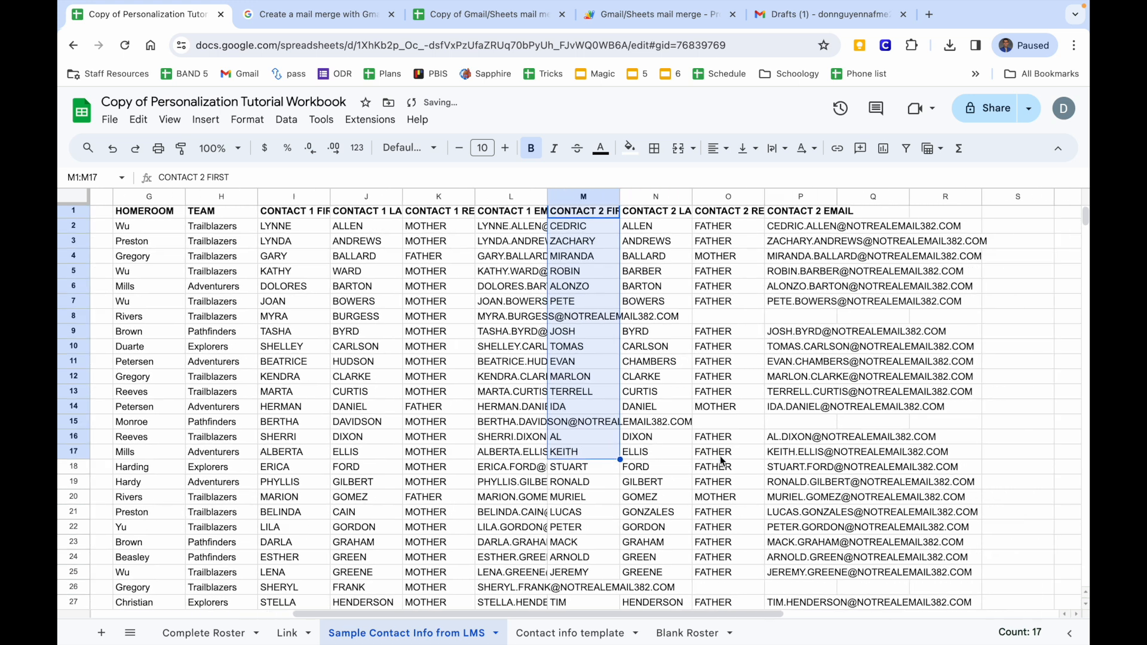
pyautogui.moveTo(646, 212); pyautogui.dragTo(647, 438)
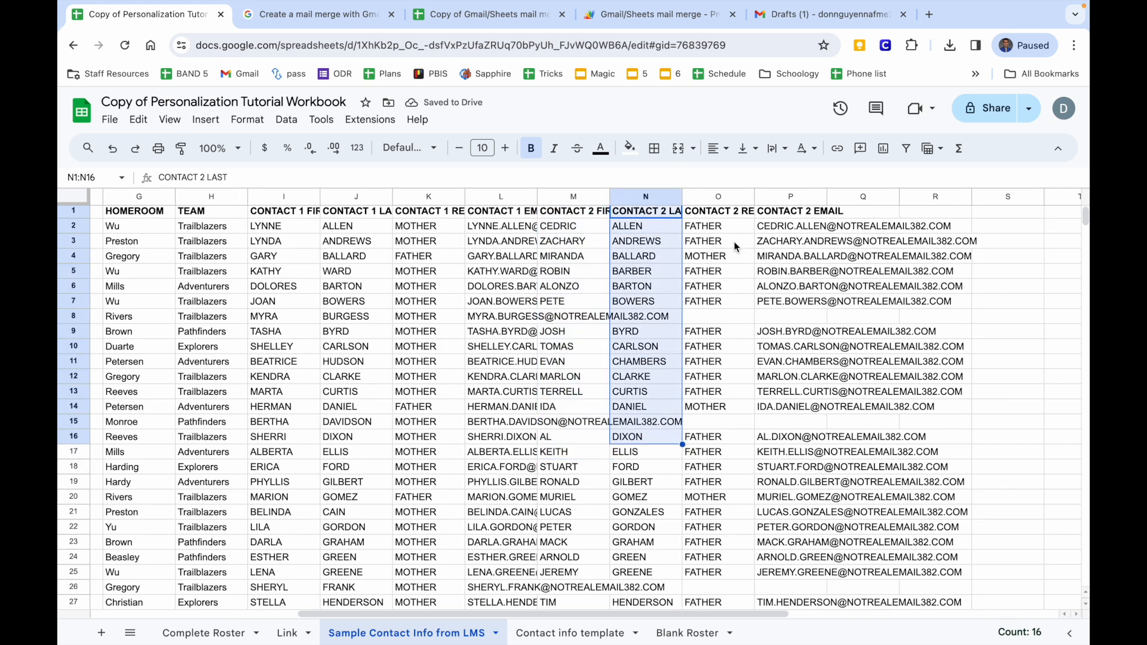
pyautogui.moveTo(730, 213); pyautogui.dragTo(730, 406)
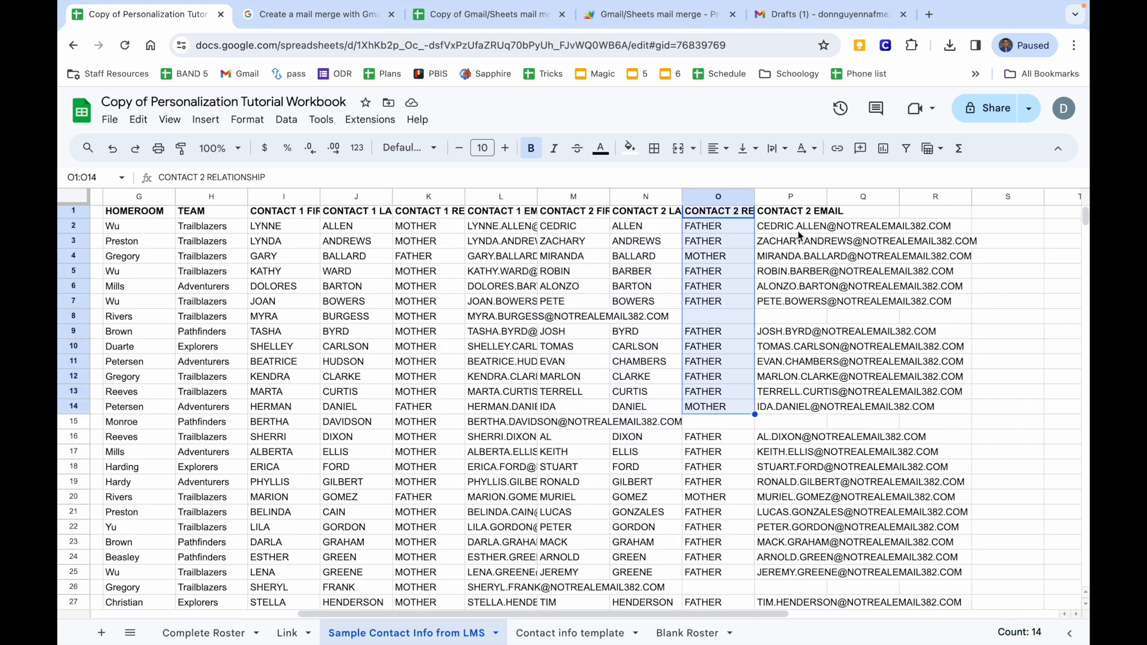
pyautogui.moveTo(801, 212); pyautogui.dragTo(785, 578)
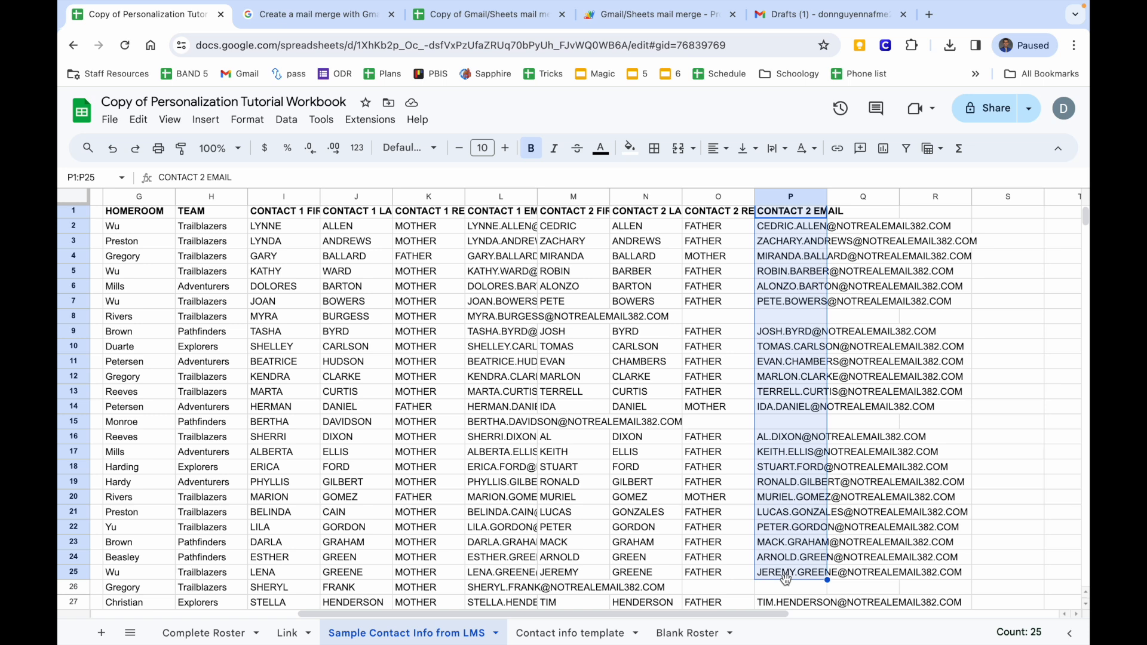
# Clear the highlight and switch to the Contact info template sheet.
pyautogui.hscroll(-8, 786, 576)
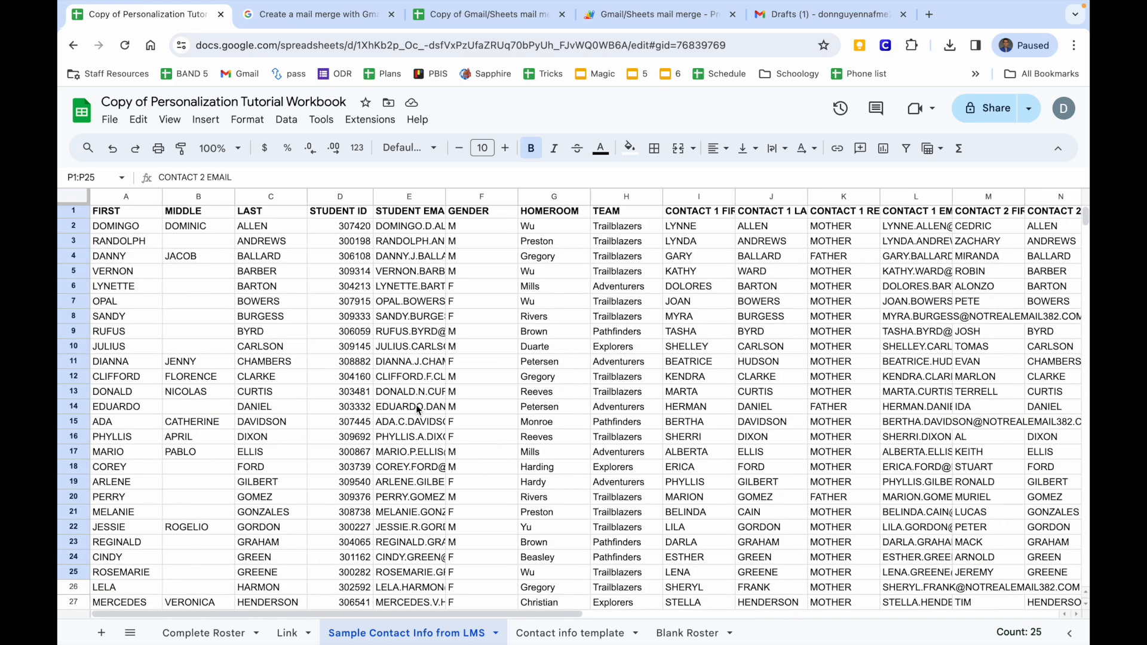
pyautogui.click(233, 292)
pyautogui.click(152, 284)
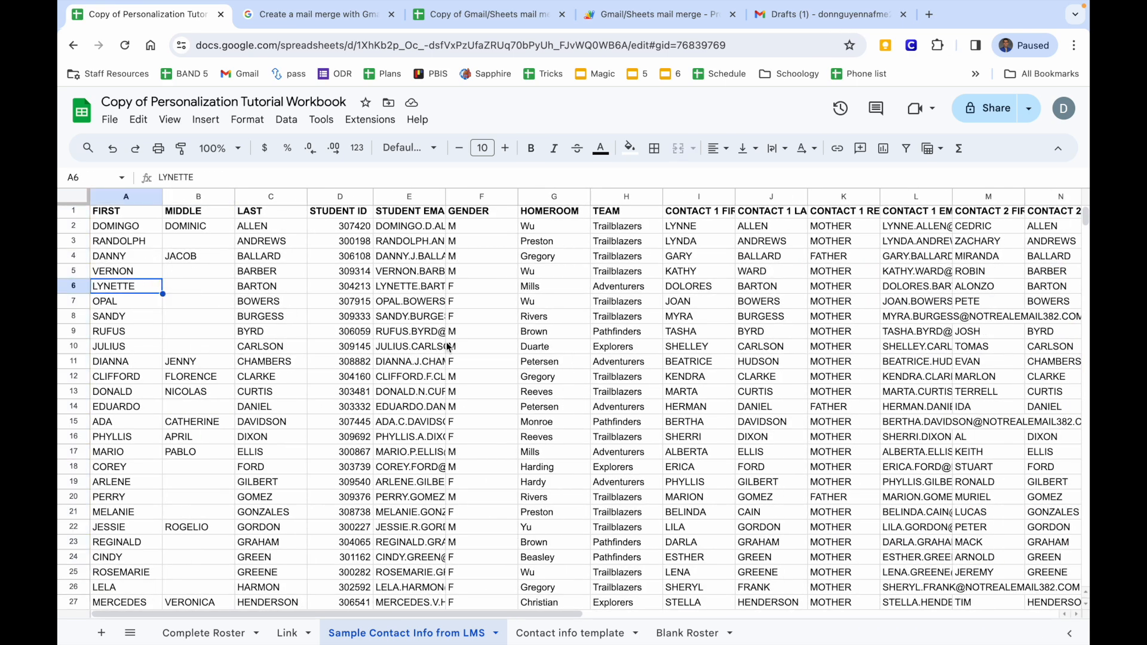
pyautogui.click(598, 633)
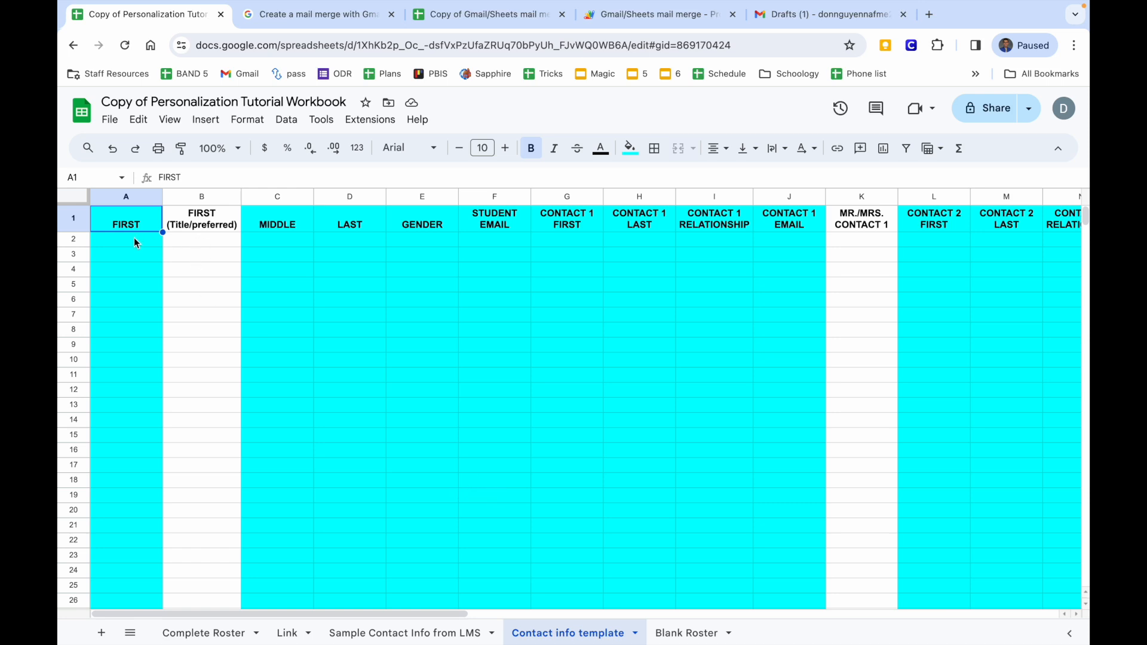
# Inspect the template's empty FIRST column and the preferred-name formulas in column B.
pyautogui.hscroll(1, 204, 283)
pyautogui.click(155, 282)
pyautogui.hscroll(-1, 149, 275)
pyautogui.moveTo(123, 239); pyautogui.dragTo(121, 536)
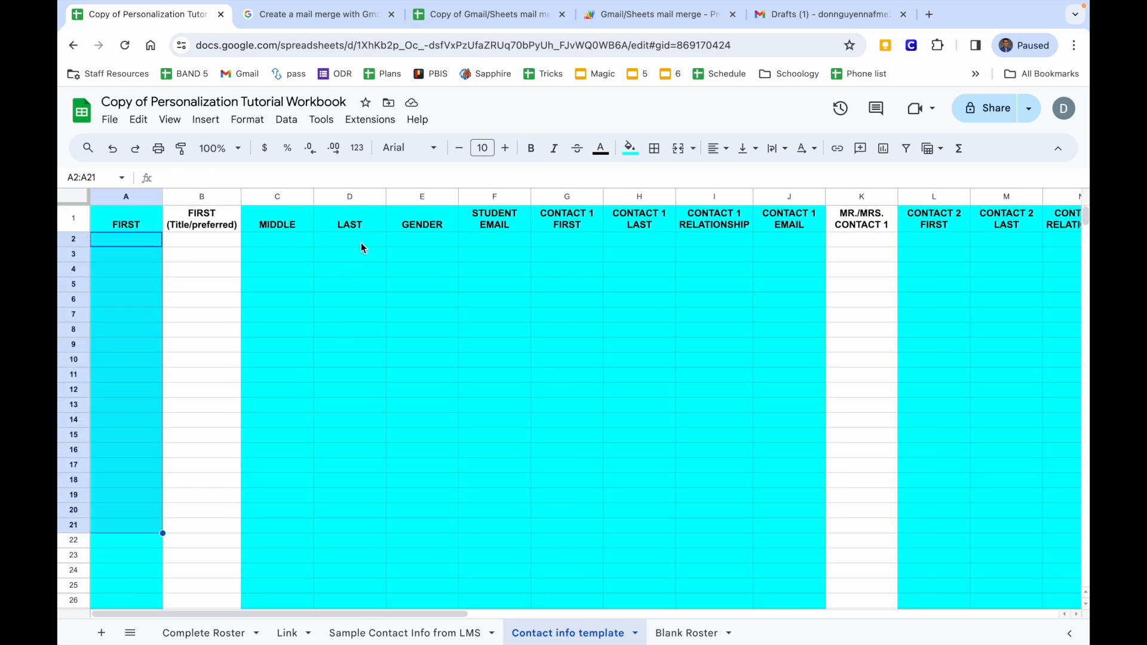
pyautogui.hscroll(5, 361, 243)
pyautogui.hscroll(-5, 361, 243)
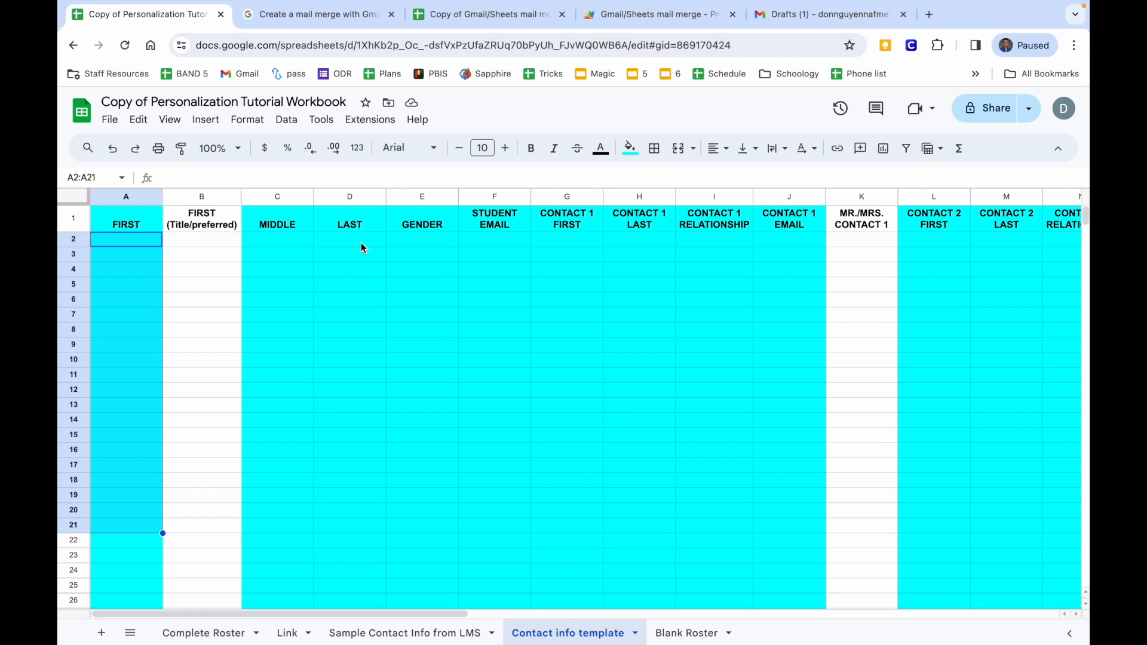
pyautogui.hscroll(4, 741, 285)
pyautogui.hscroll(-4, 741, 285)
pyautogui.moveTo(217, 242); pyautogui.dragTo(213, 568)
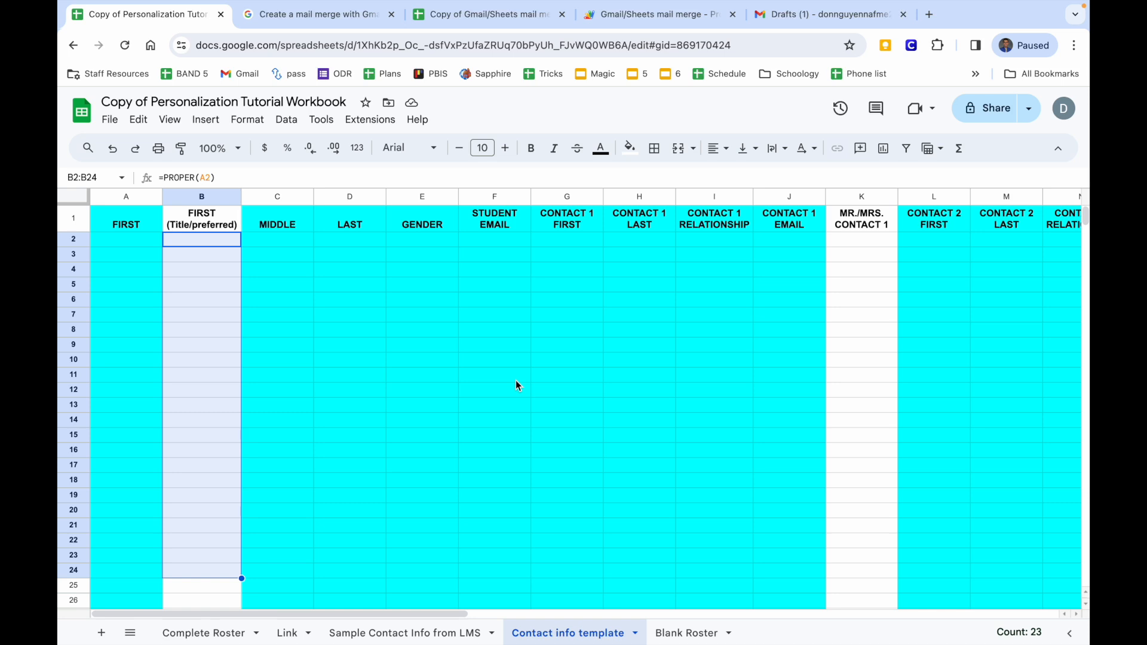
# Copy the student first names from column A of the LMS roster sheet.
pyautogui.click(373, 637)
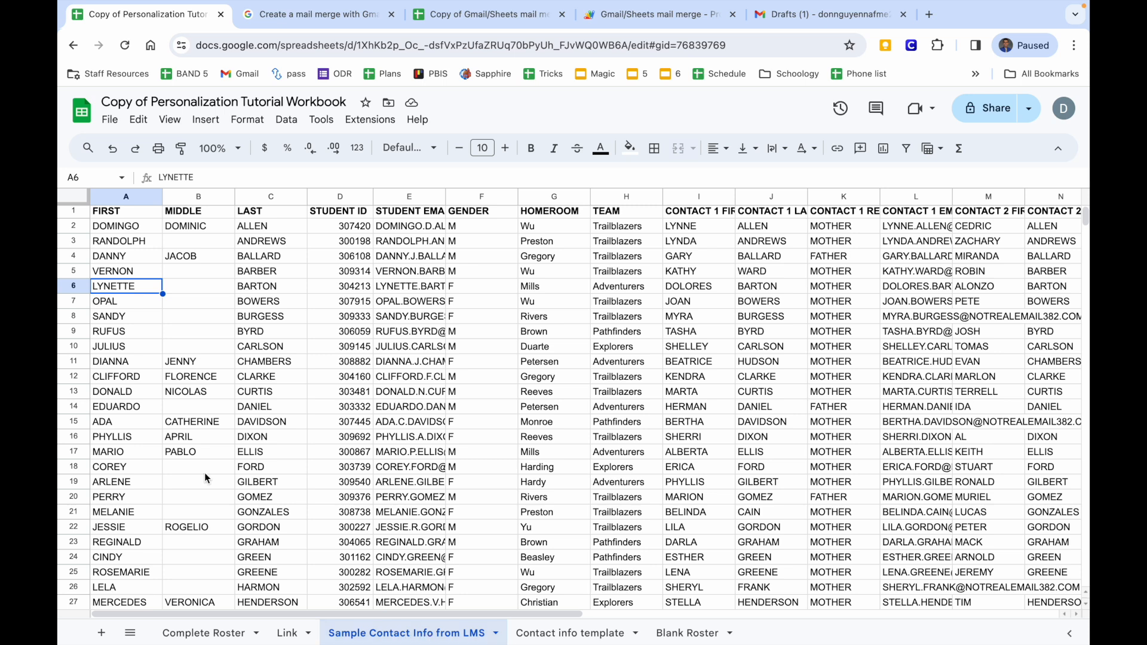
pyautogui.moveTo(112, 227); pyautogui.dragTo(115, 421)
pyautogui.click(124, 258)
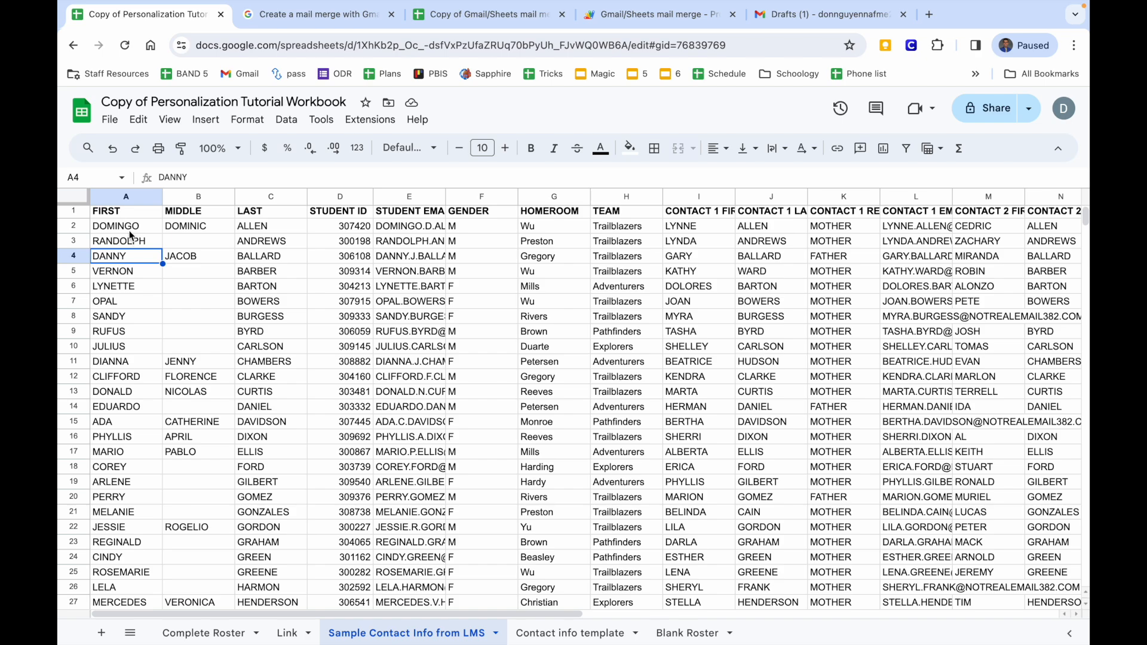
pyautogui.moveTo(130, 233); pyautogui.dragTo(123, 378)
pyautogui.hotkey('ctrl', 'c')
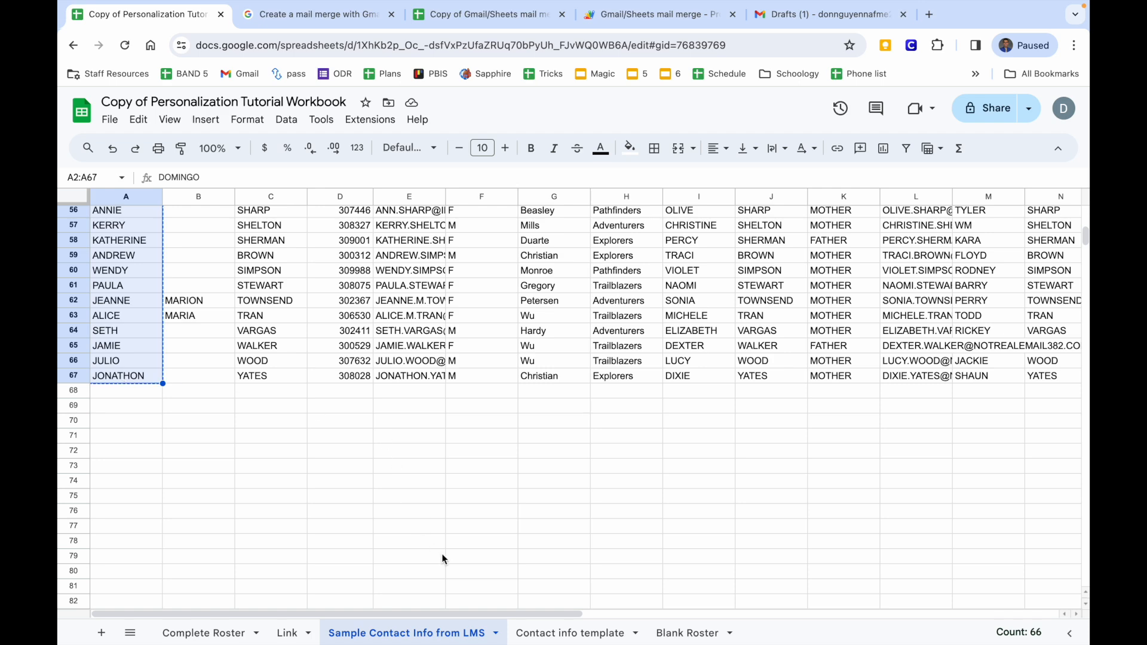
# Paste the first names into template A2 as values only, generating capitalised preferred names.
pyautogui.click(560, 633)
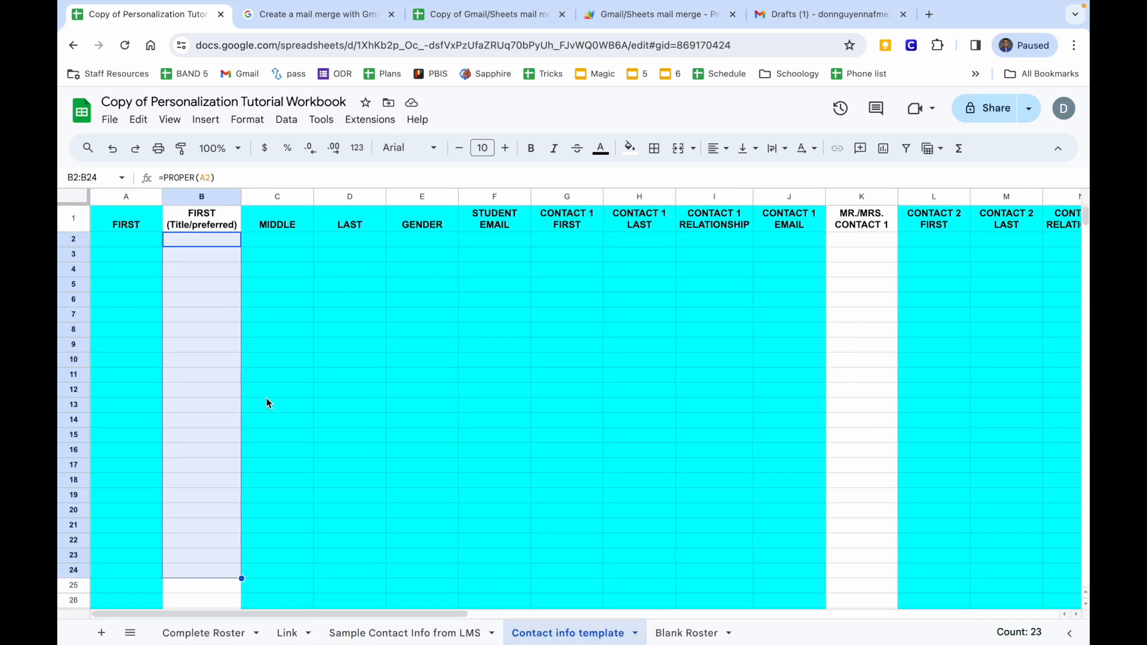
pyautogui.click(141, 242)
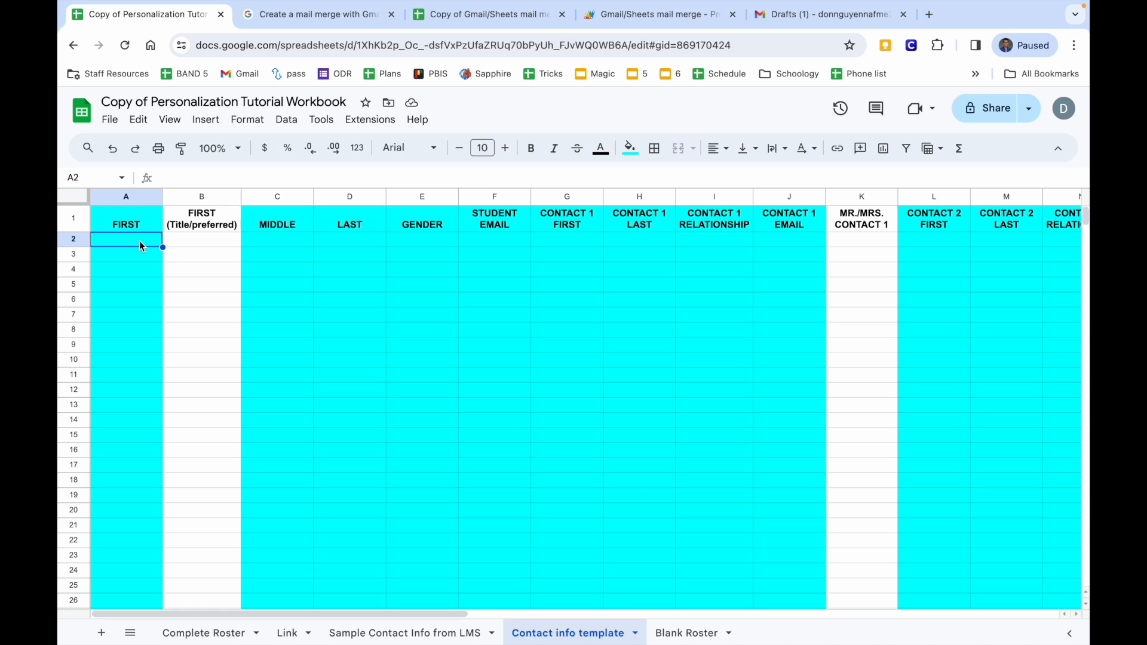
pyautogui.rightClick(138, 241)
pyautogui.moveTo(197, 228)
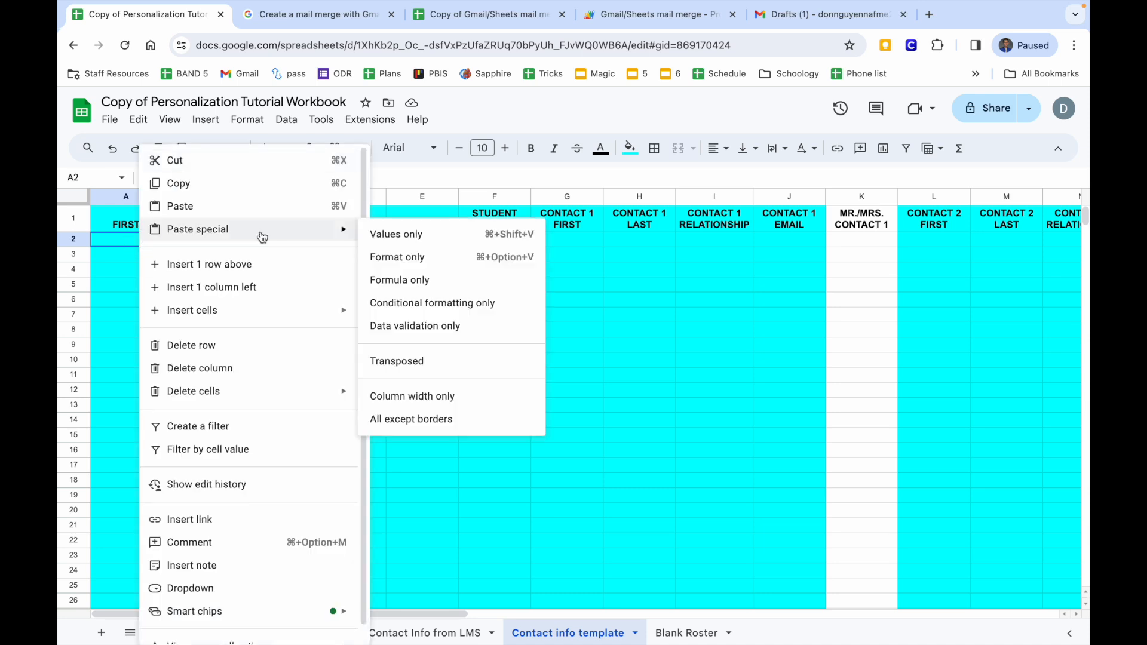
pyautogui.click(413, 238)
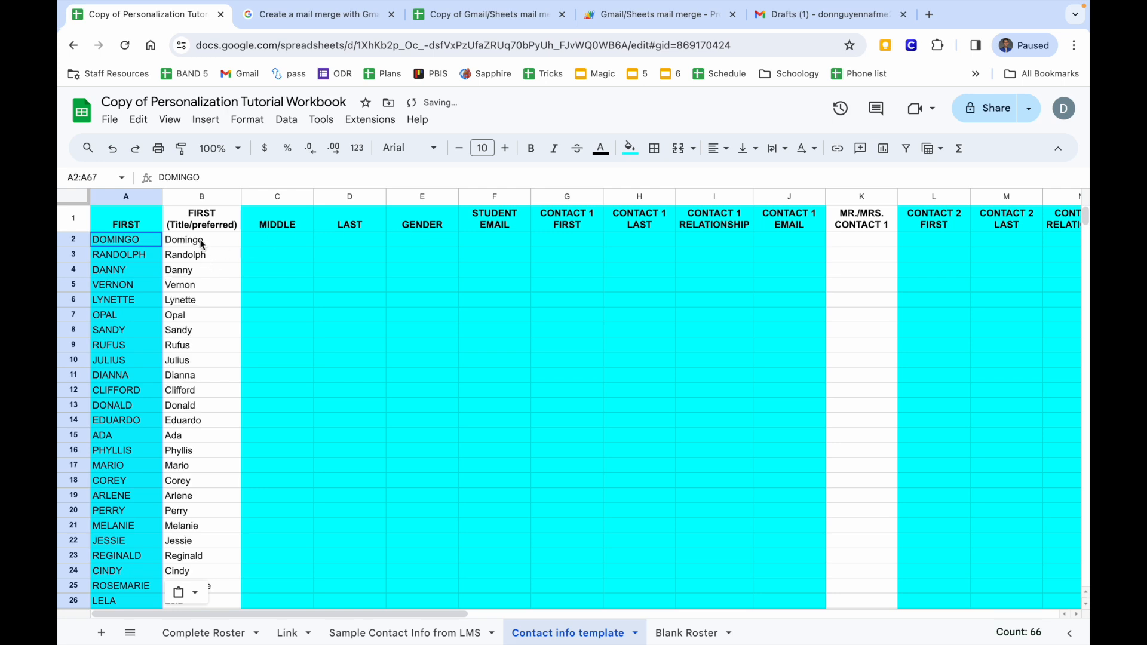
pyautogui.moveTo(201, 243); pyautogui.dragTo(205, 633)
pyautogui.scroll(5, 201, 485)
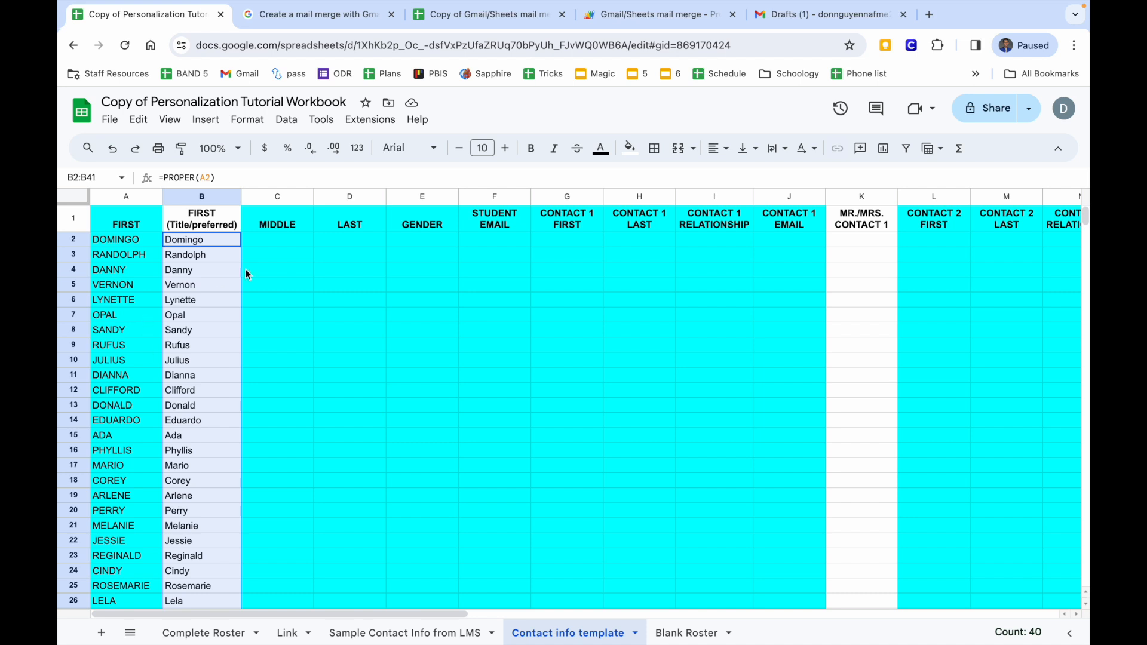
pyautogui.click(340, 237)
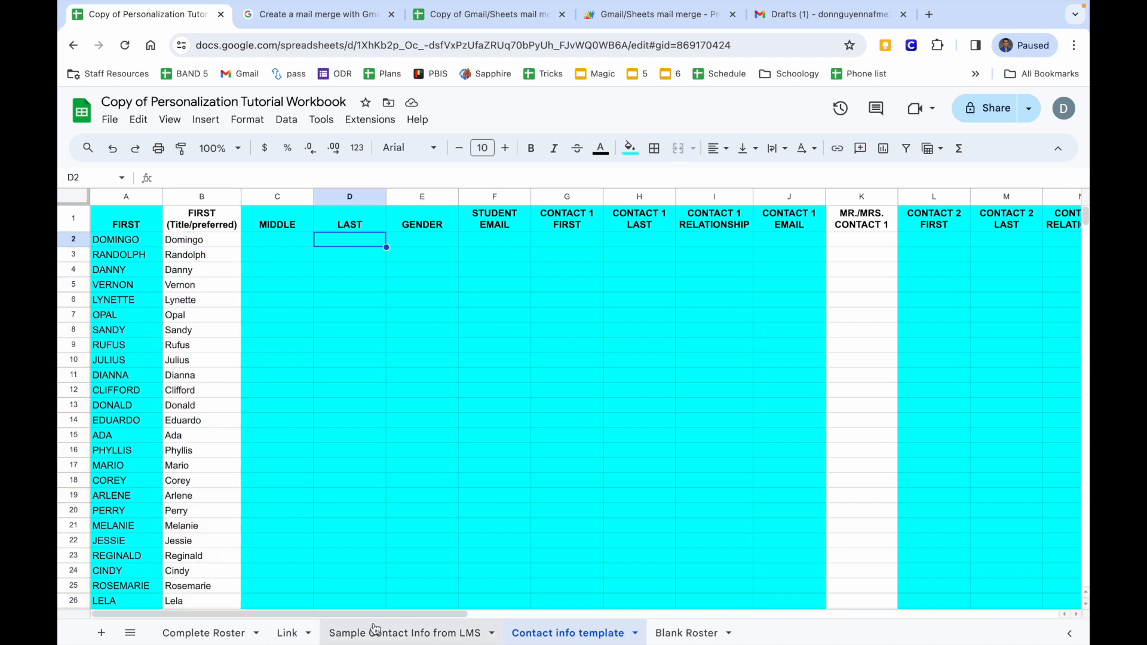
# Copy the roster last names from column C into the template's LAST column.
pyautogui.click(396, 639)
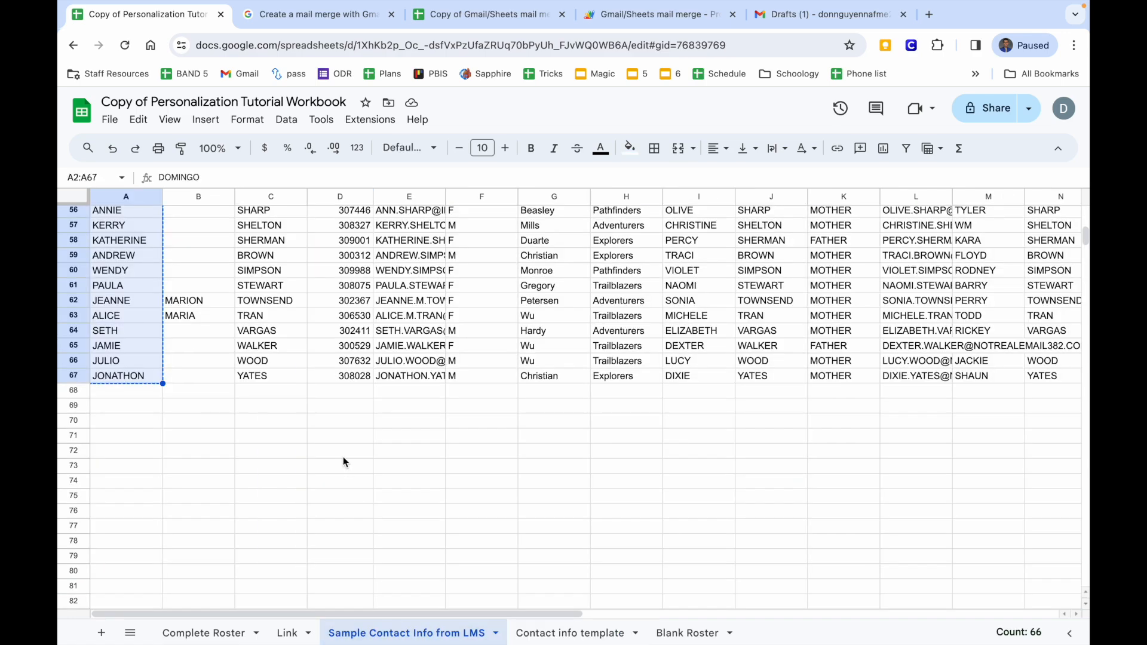
pyautogui.scroll(15, 343, 456)
pyautogui.moveTo(256, 231); pyautogui.dragTo(255, 512)
pyautogui.hotkey('ctrl', 'c')
pyautogui.click(570, 632)
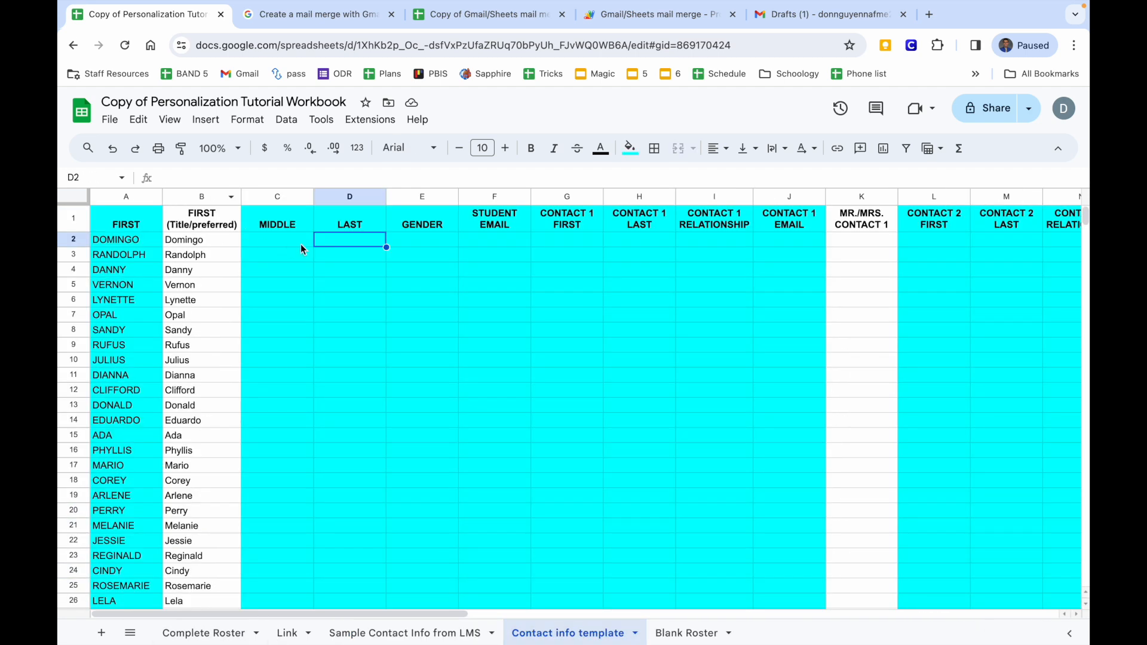
pyautogui.hotkey('ctrl', 'v')
# Copy the roster's gender values from column F for the template's GENDER column.
pyautogui.hscroll(10, 407, 241)
pyautogui.hscroll(3, 407, 242)
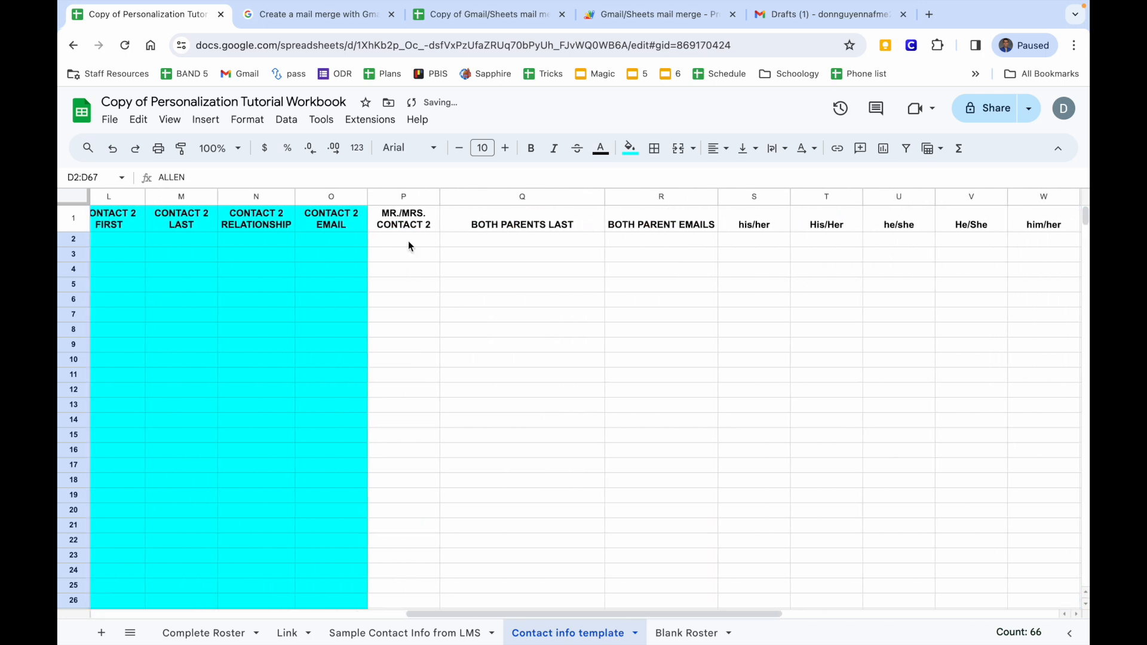
pyautogui.hscroll(-15, 408, 241)
pyautogui.click(445, 248)
pyautogui.hscroll(10, 445, 250)
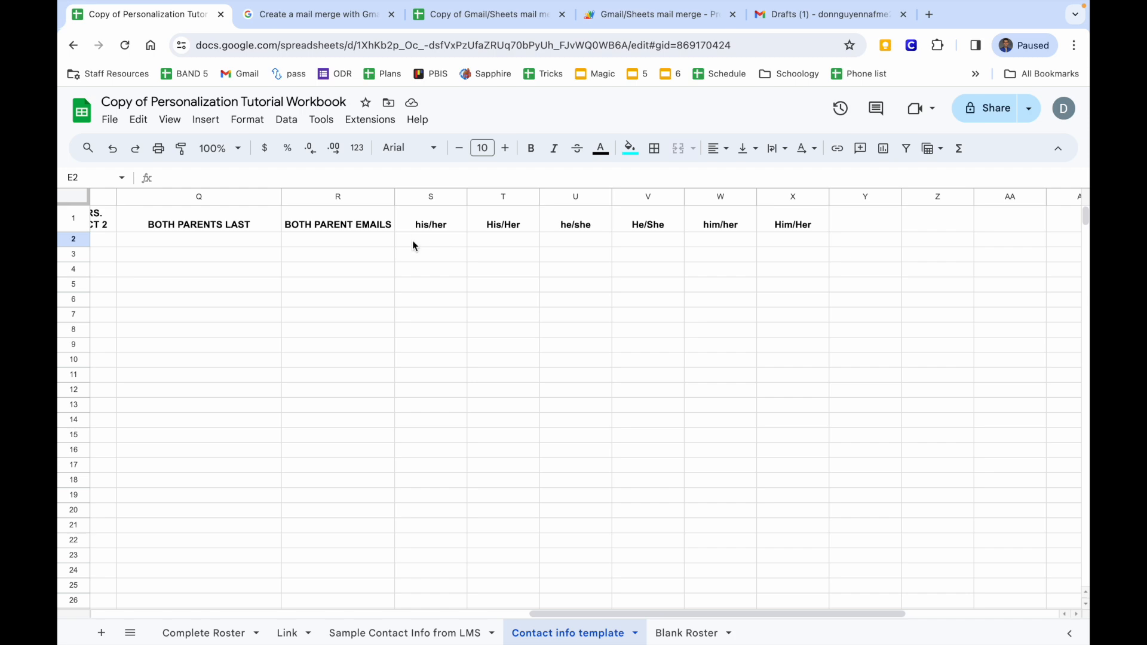
pyautogui.hscroll(-15, 421, 239)
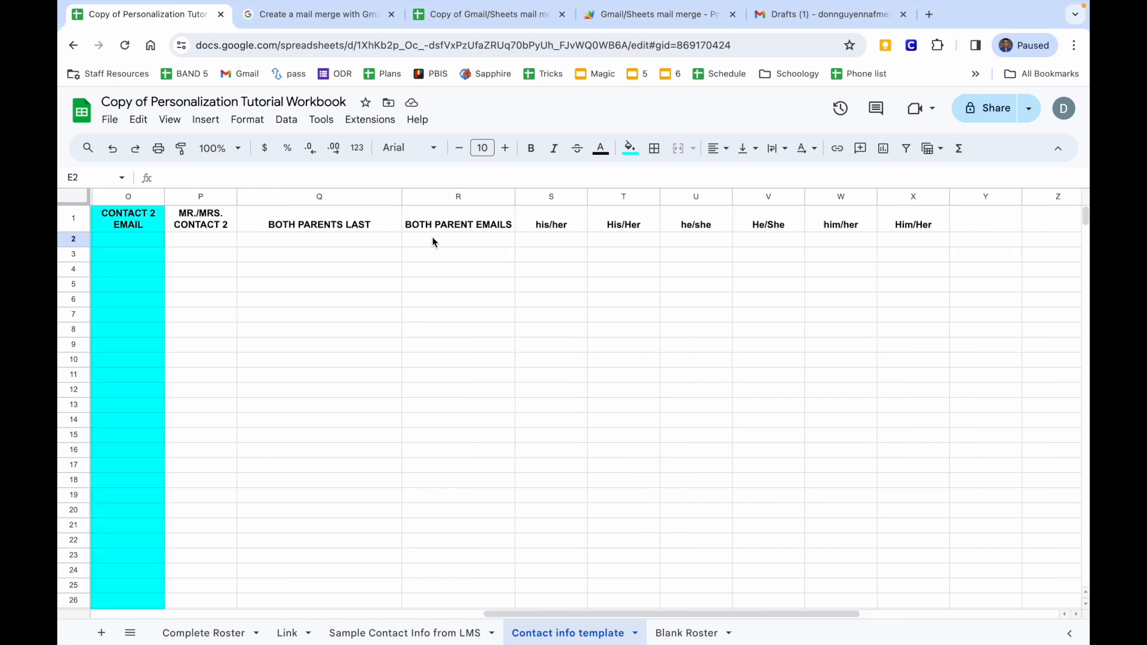
pyautogui.click(363, 632)
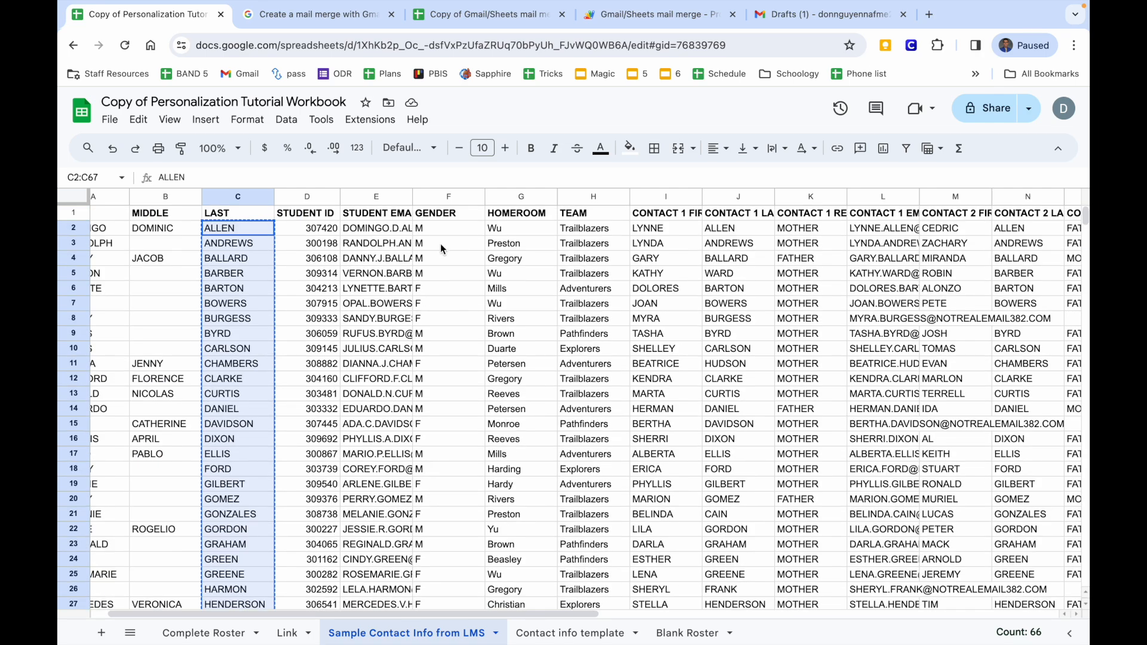
pyautogui.moveTo(442, 228); pyautogui.dragTo(432, 523)
pyautogui.hotkey('ctrl', 'c')
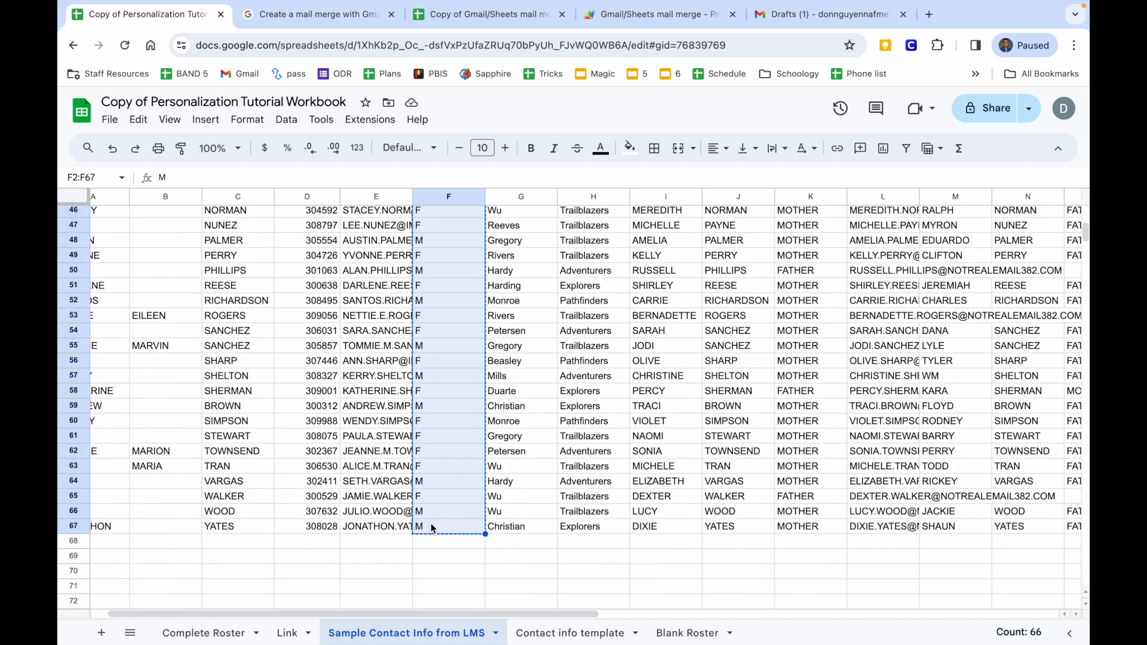
pyautogui.scroll(10, 431, 523)
pyautogui.moveTo(426, 642)
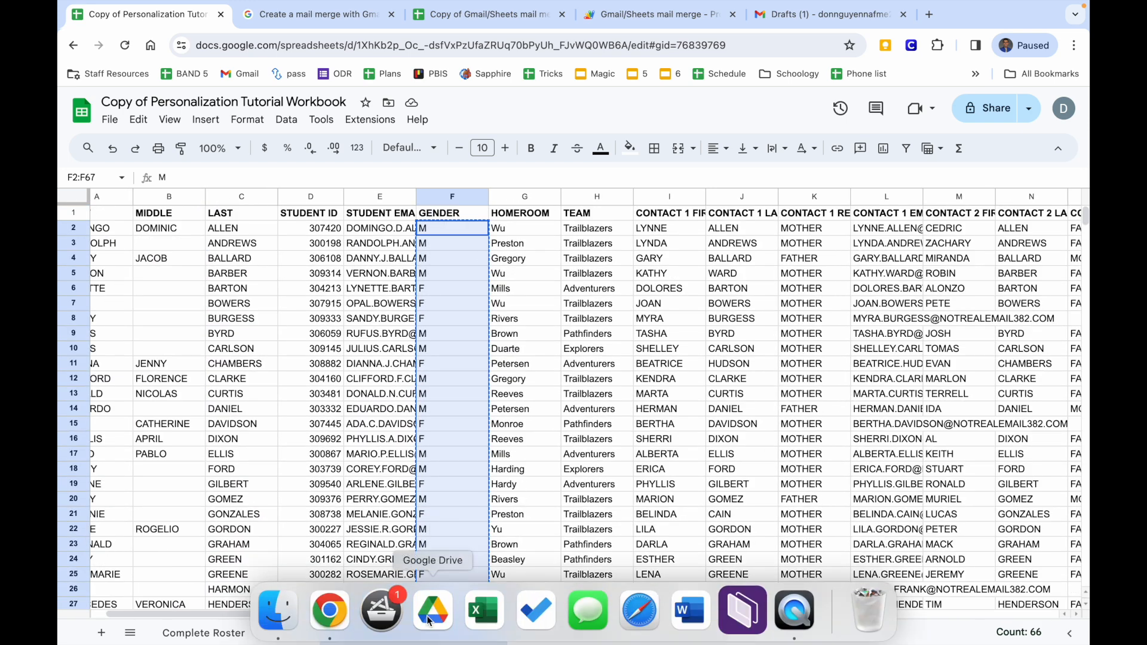
pyautogui.click(588, 635)
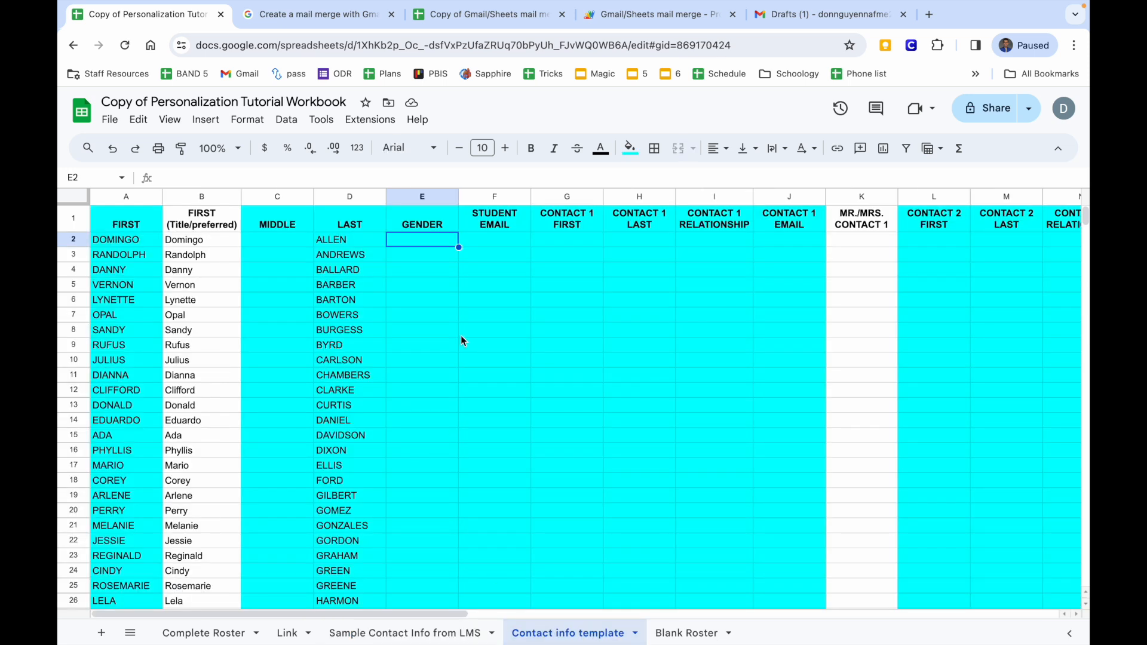
# Paste the gender values into the template's Gender column E.
pyautogui.hotkey('ctrl', 'v')
pyautogui.hscroll(10, 461, 335)
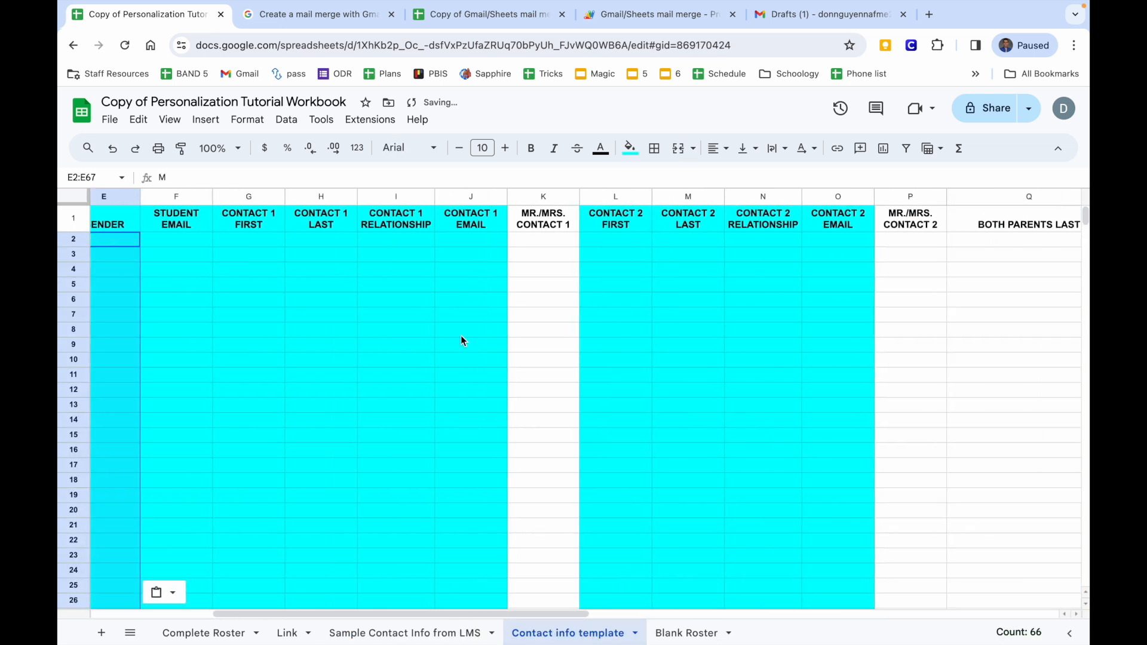
pyautogui.hscroll(6, 461, 335)
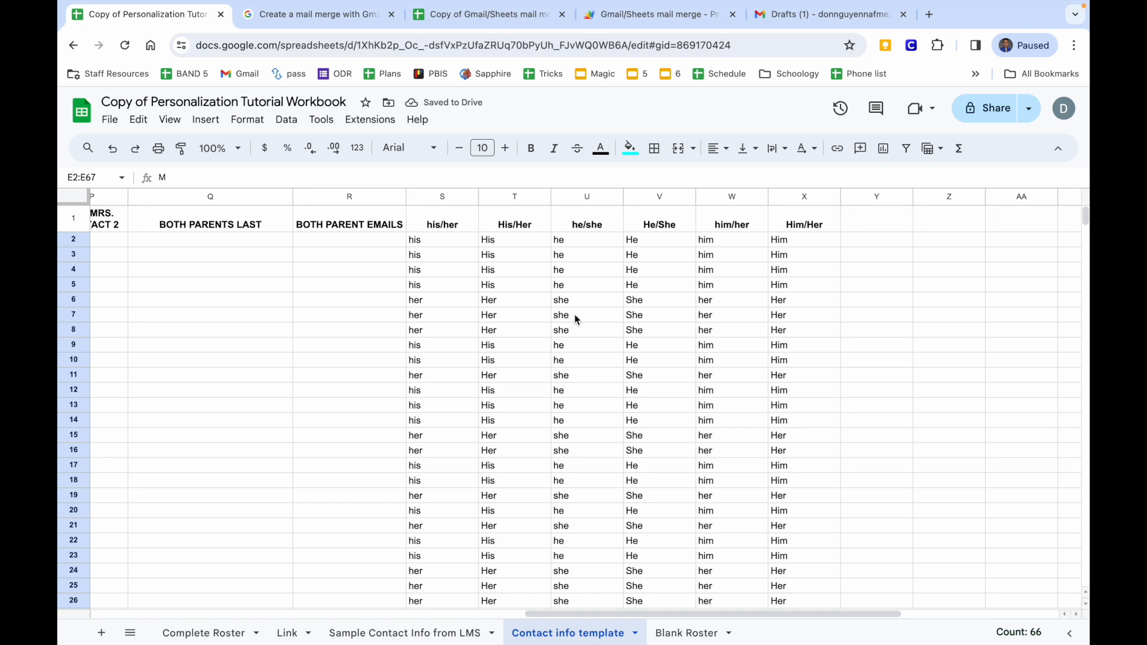
pyautogui.hscroll(-13, 650, 331)
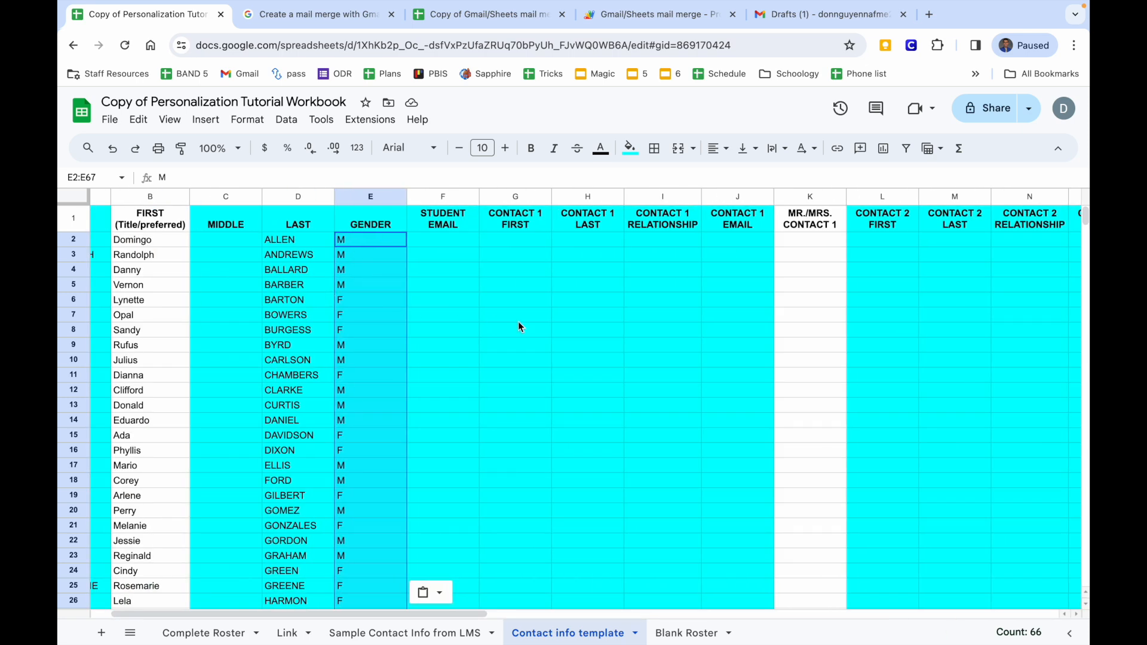
pyautogui.hscroll(3, 519, 324)
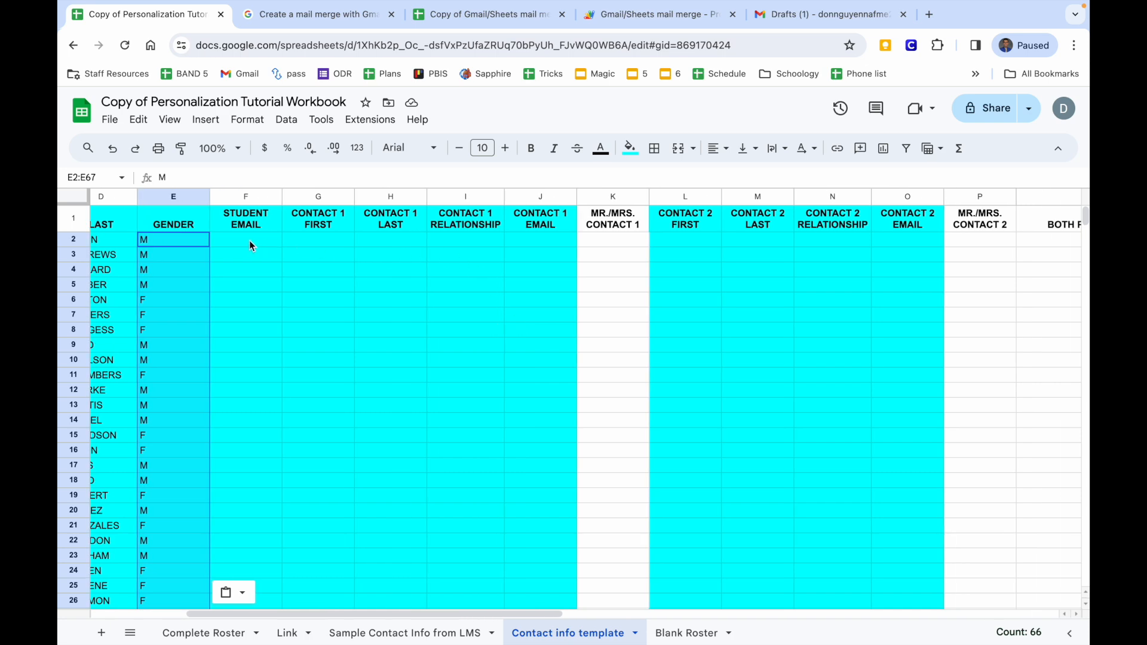
# Copy the student emails from LMS column E into template column F.
pyautogui.click(395, 632)
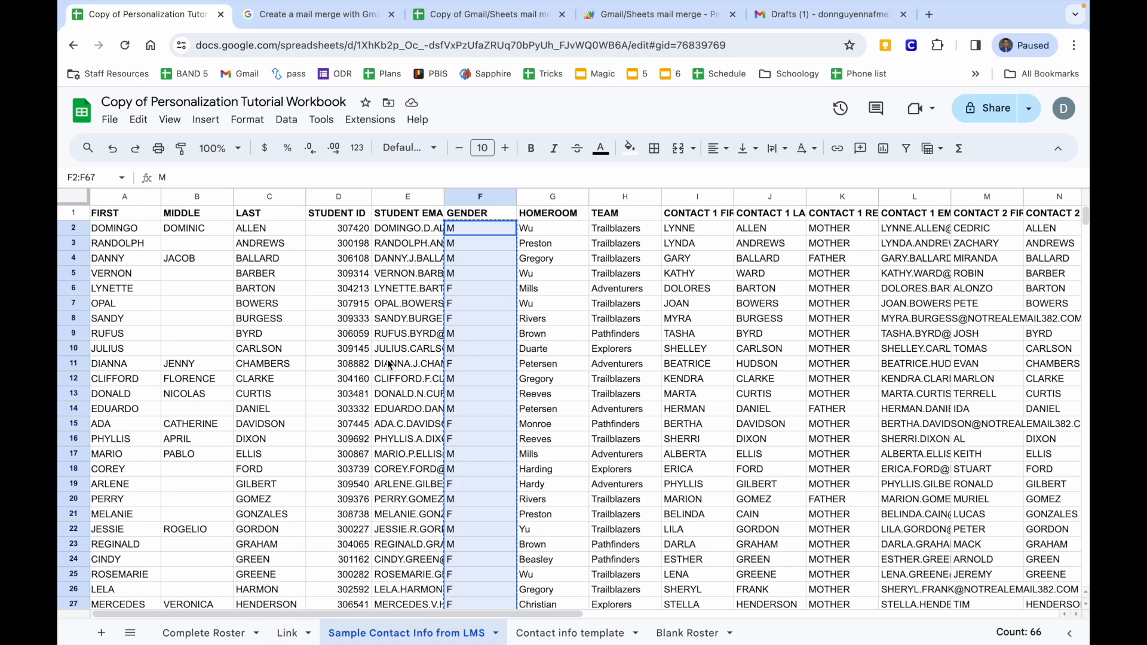
pyautogui.moveTo(408, 227); pyautogui.dragTo(410, 412)
pyautogui.hotkey('ctrl', 'c')
pyautogui.click(570, 632)
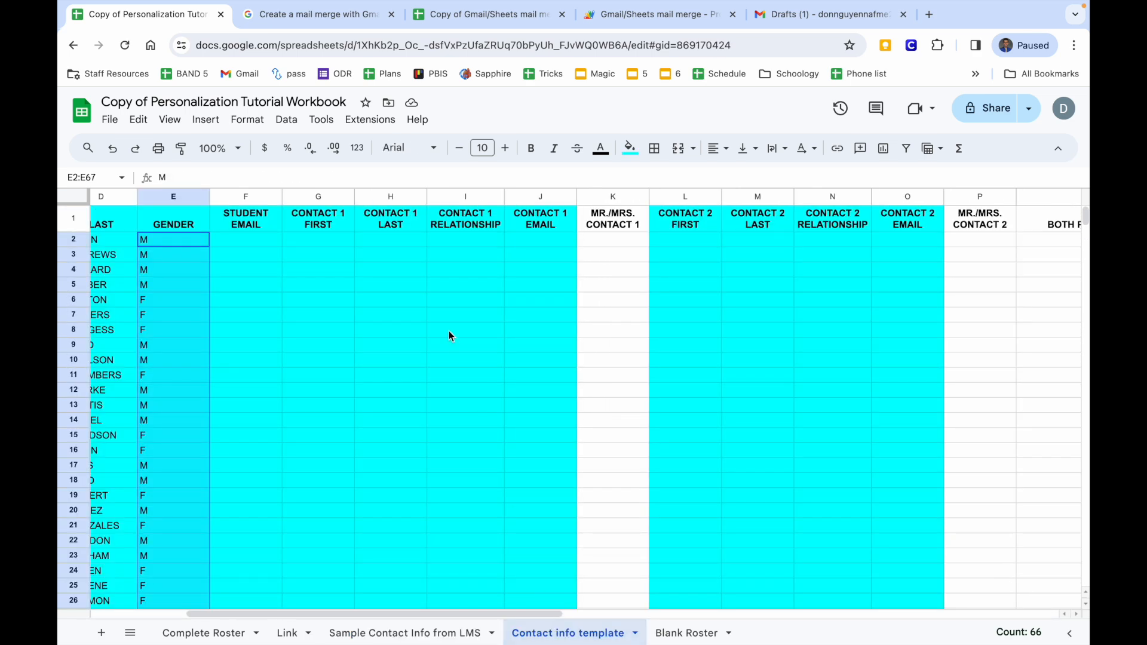
pyautogui.click(256, 239)
pyautogui.hotkey('ctrl', 'v')
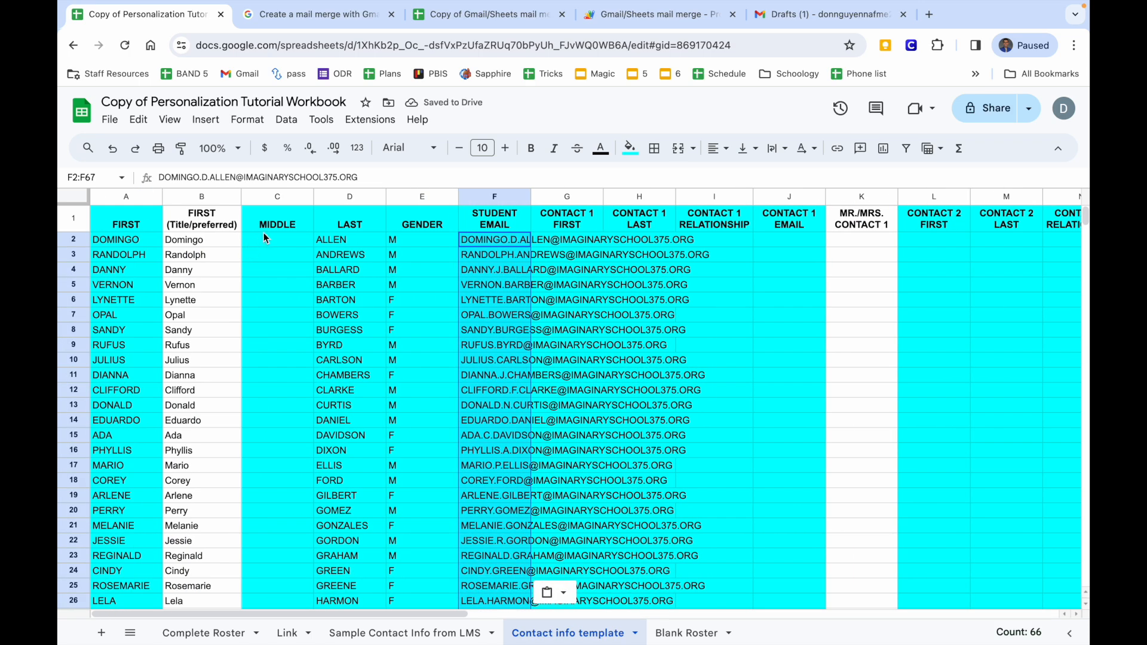
# Fill template column G with the Contact 1 first names from the LMS sheet.
pyautogui.hscroll(2, 478, 251)
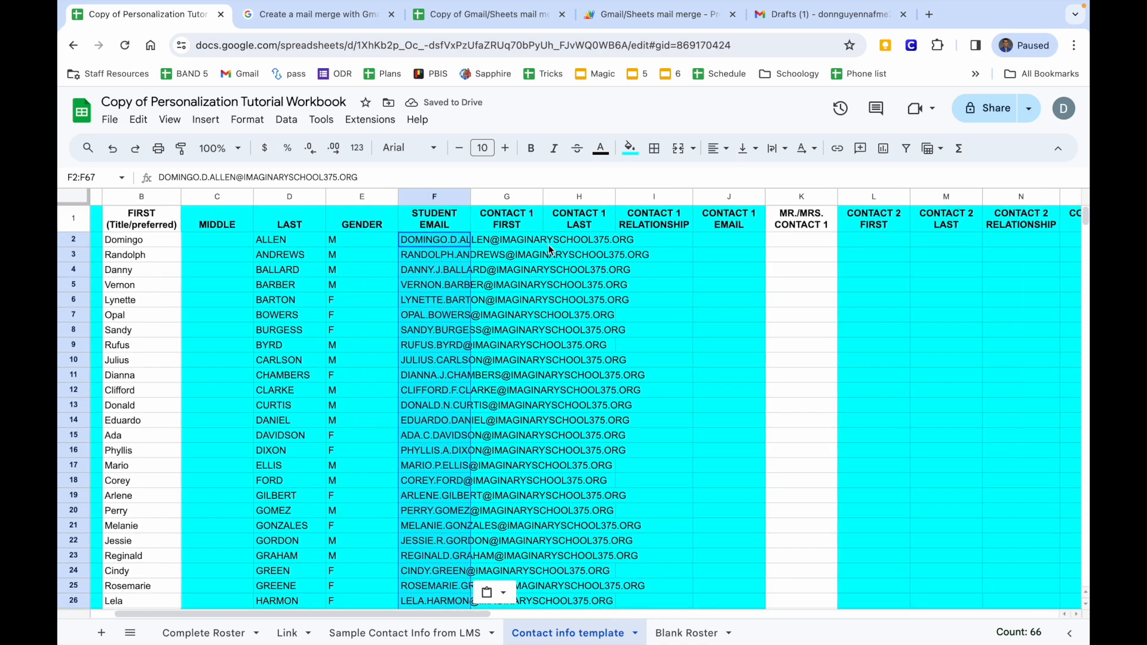
pyautogui.click(461, 247)
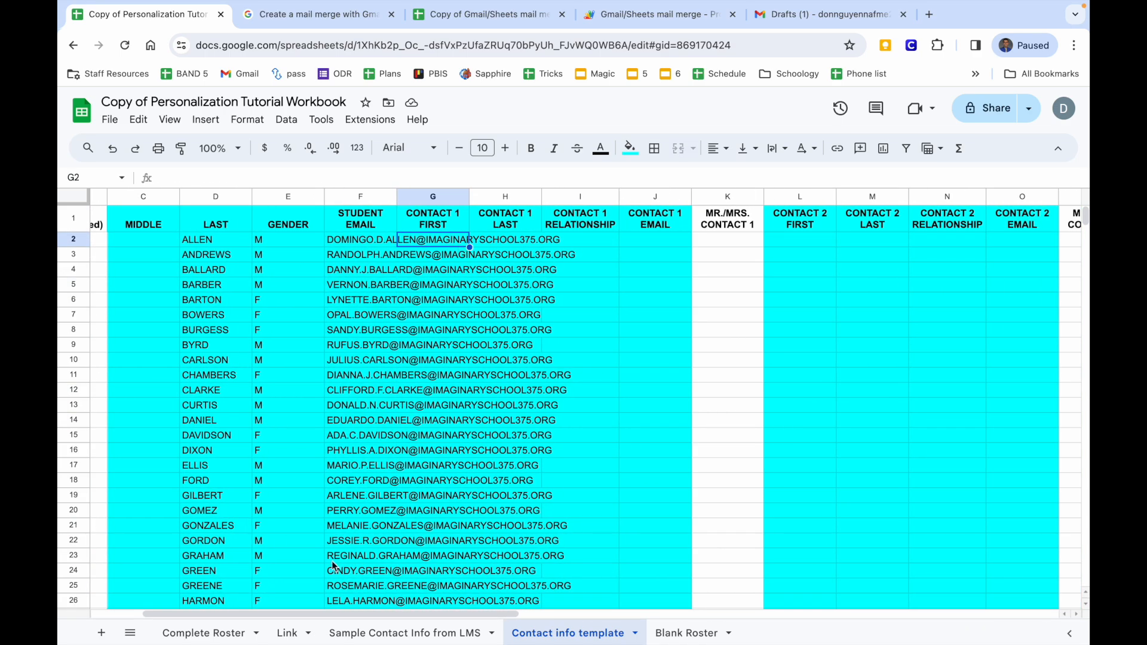
pyautogui.click(406, 633)
pyautogui.scroll(10, 495, 467)
pyautogui.hscroll(4, 493, 467)
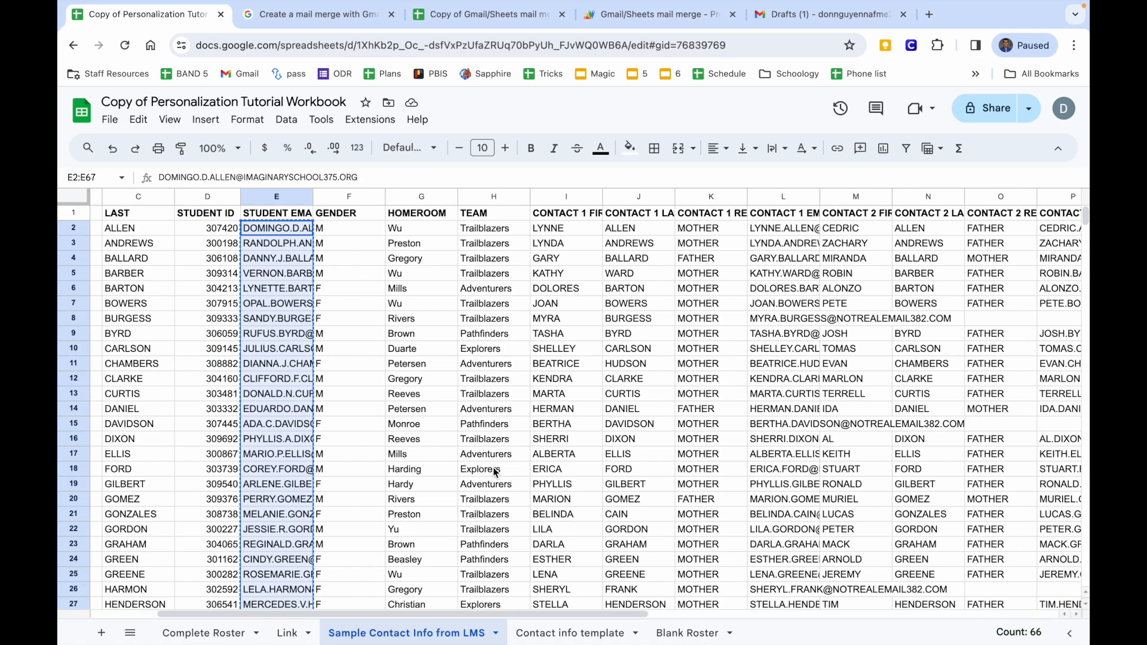
pyautogui.moveTo(436, 233); pyautogui.dragTo(412, 502)
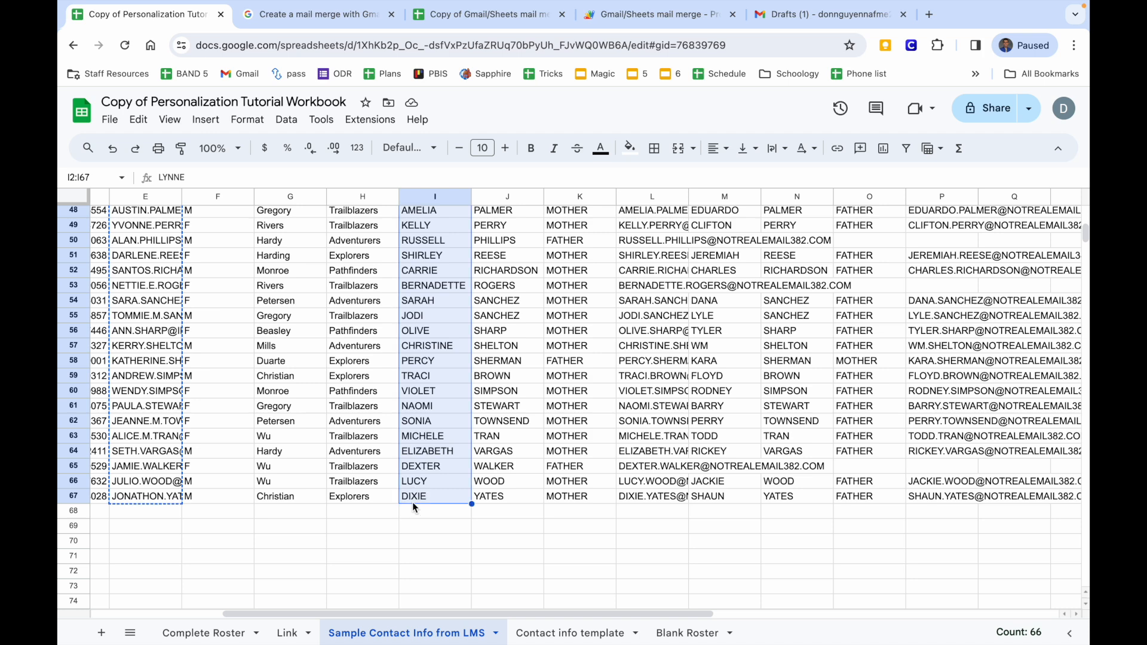
pyautogui.click(567, 633)
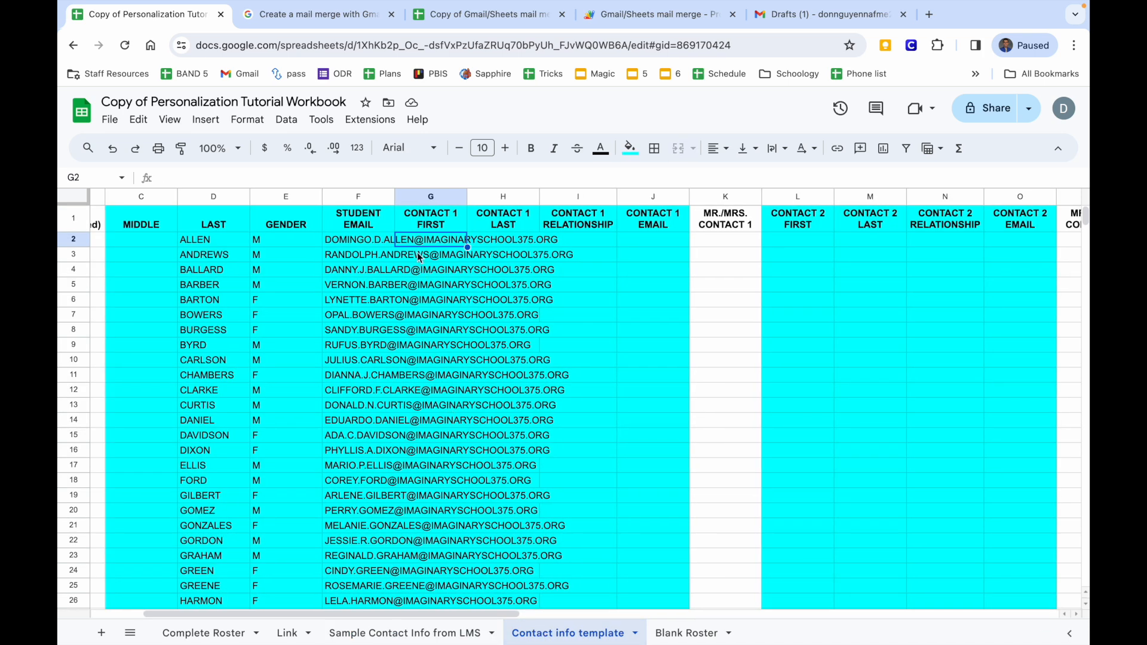
pyautogui.hotkey('ctrl', 'v')
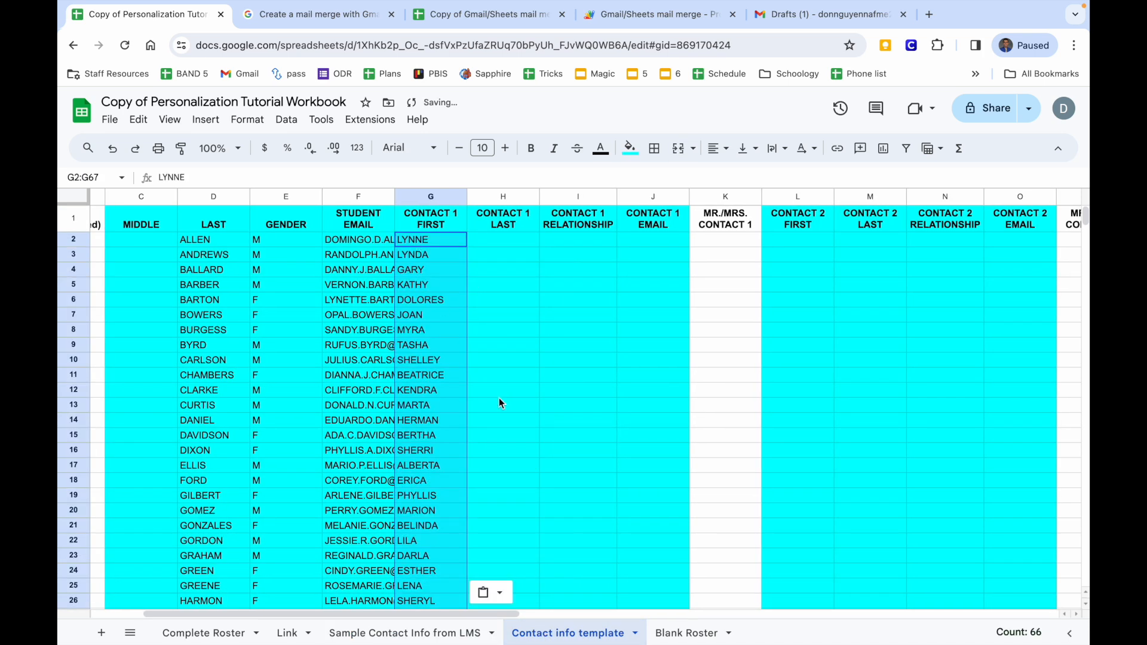
# Copy the Contact 1 last names into template column H.
pyautogui.click(370, 632)
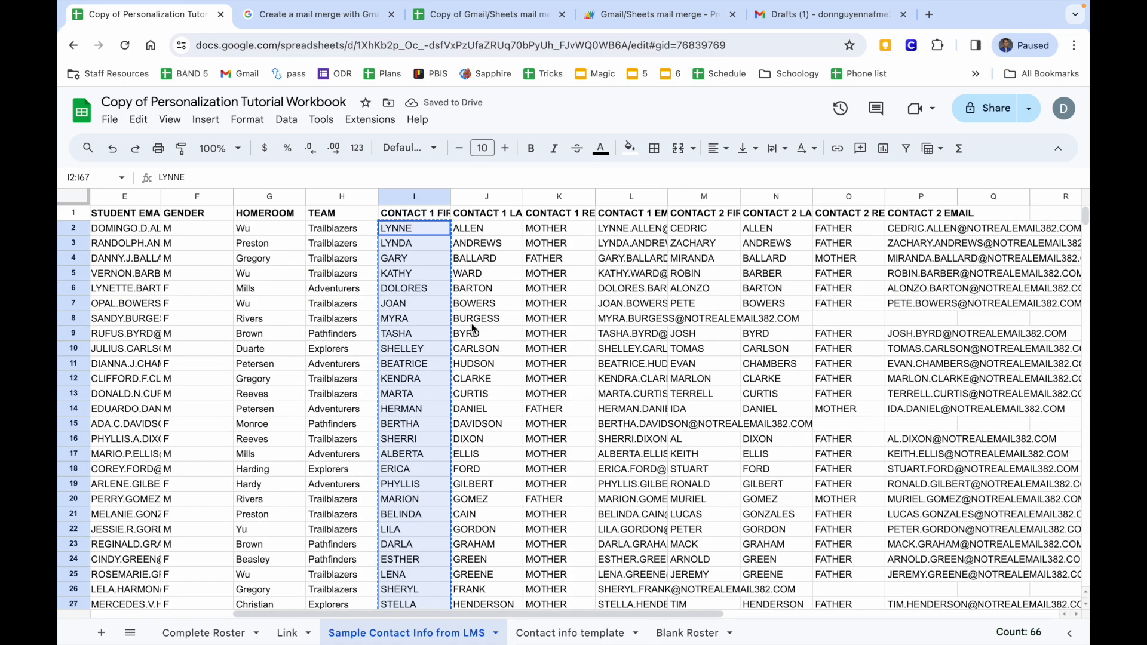
pyautogui.moveTo(483, 230); pyautogui.dragTo(474, 534)
pyautogui.hotkey('ctrl', 'c')
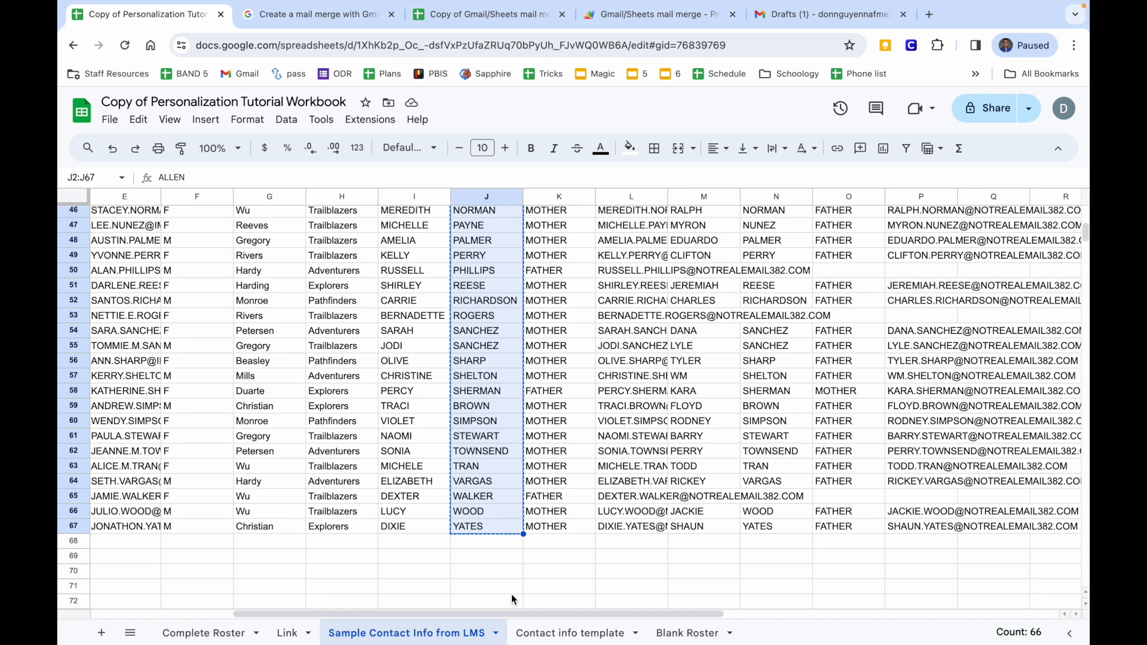
pyautogui.click(556, 632)
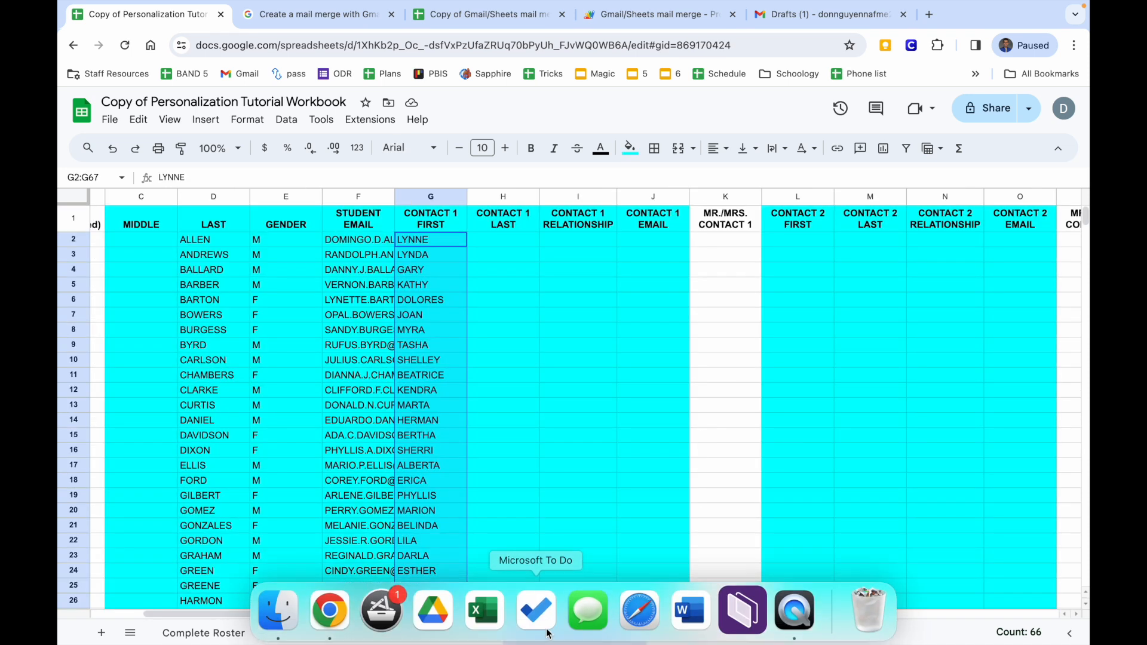
pyautogui.click(491, 242)
pyautogui.hotkey('ctrl', 'v')
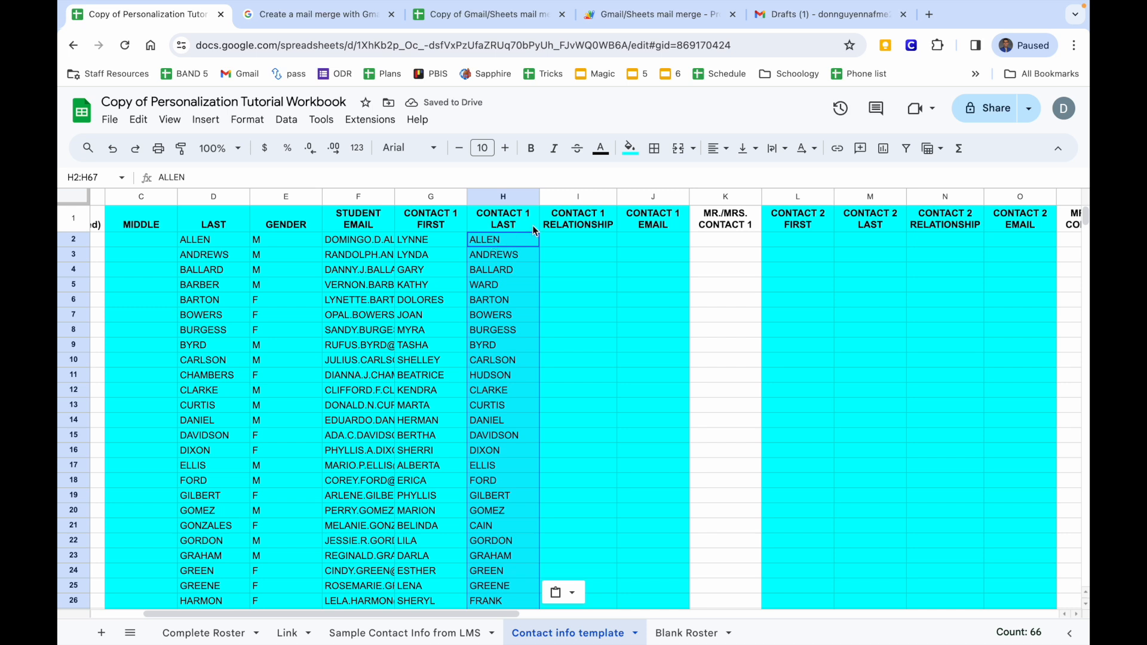
# Copy the Contact 1 MOTHER/FATHER relationship values from LMS column K into template column I.
pyautogui.click(567, 239)
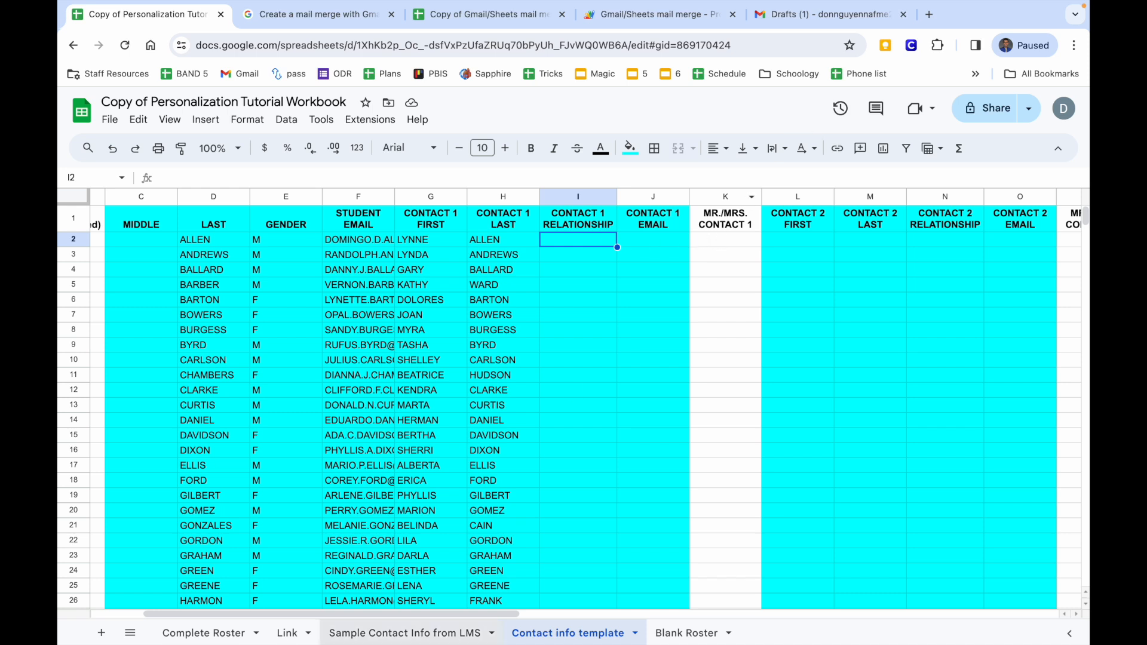
pyautogui.click(366, 634)
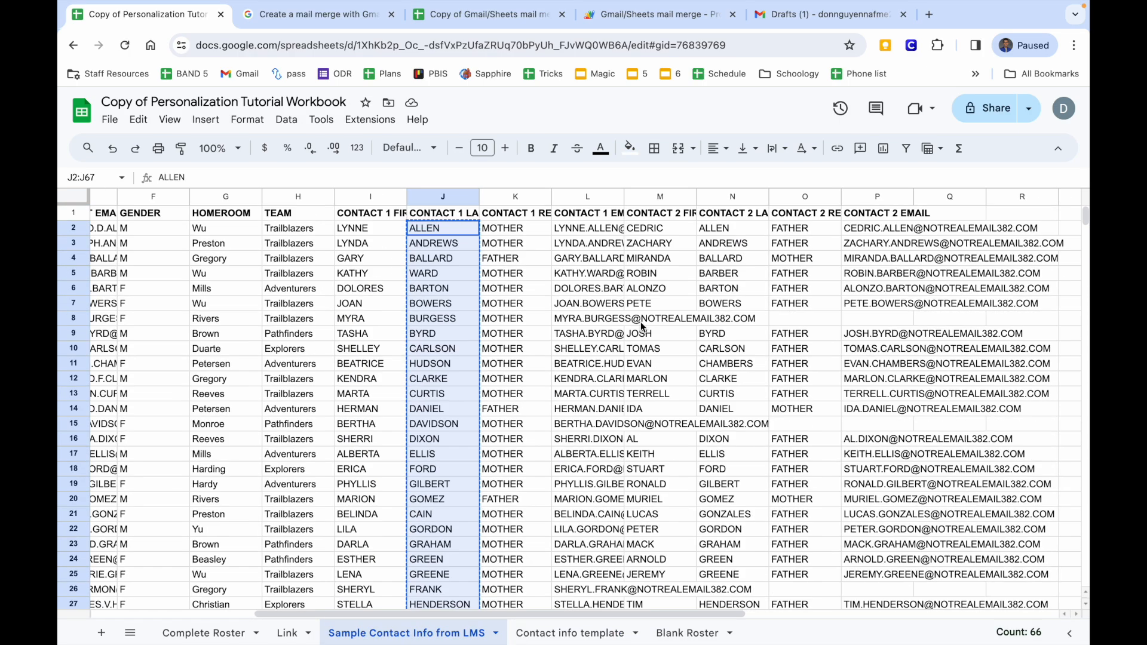
pyautogui.moveTo(439, 231); pyautogui.dragTo(416, 588)
pyautogui.hotkey('ctrl', 'c')
pyautogui.click(536, 633)
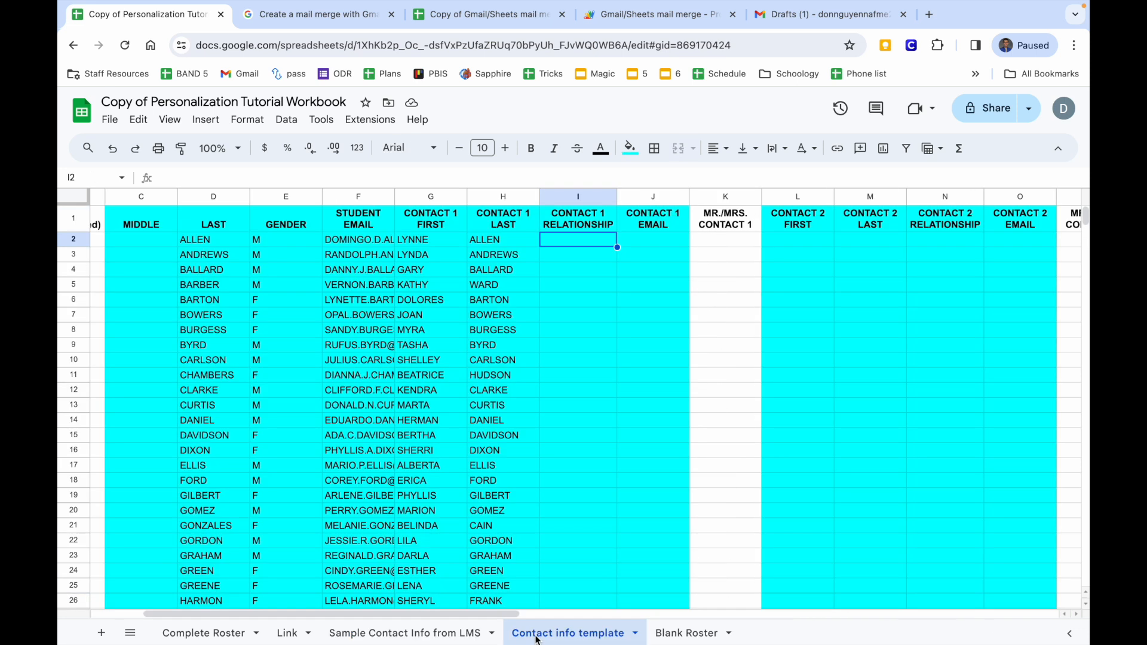
pyautogui.hotkey('ctrl', 'v')
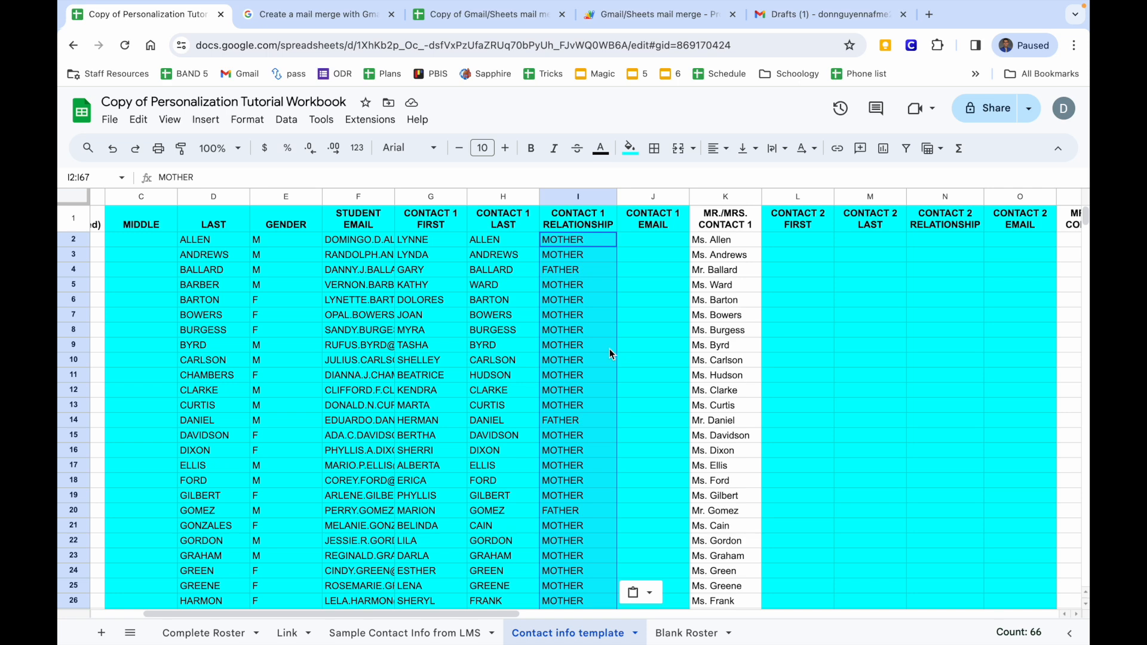
pyautogui.click(611, 352)
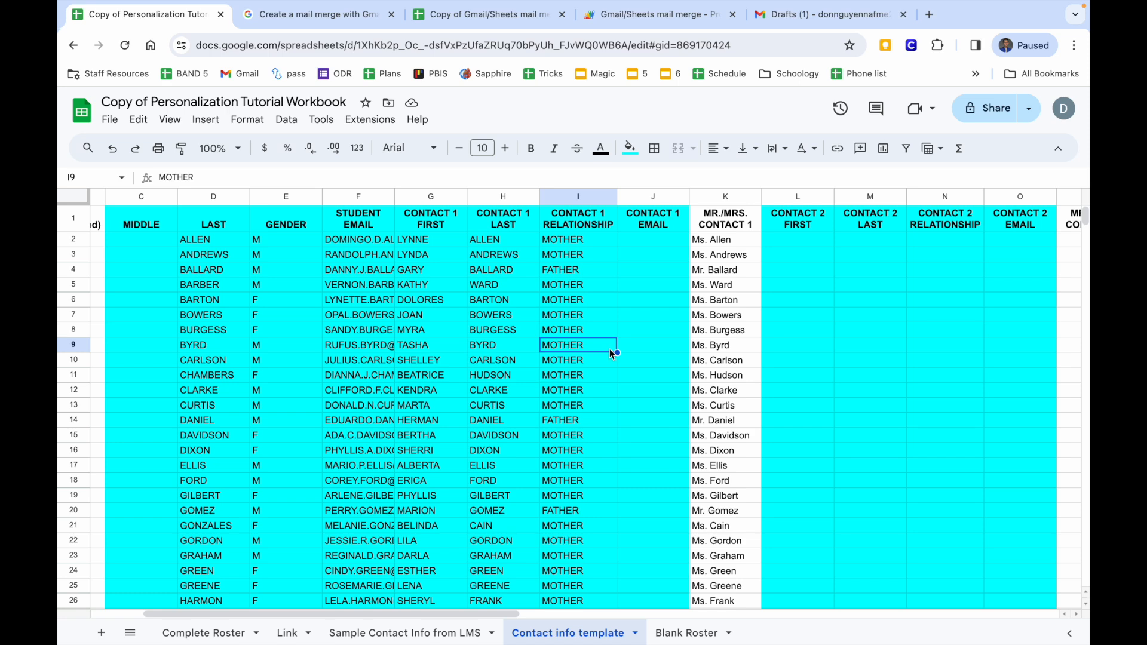
pyautogui.moveTo(725, 270); pyautogui.dragTo(724, 531)
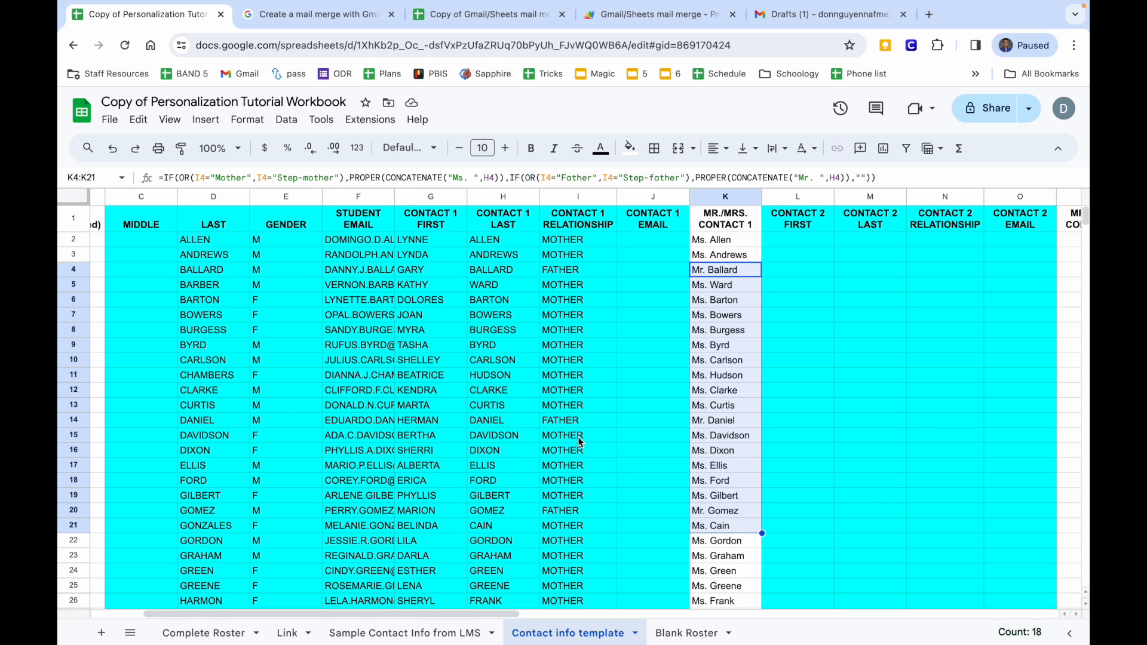
pyautogui.tripleClick(722, 239)
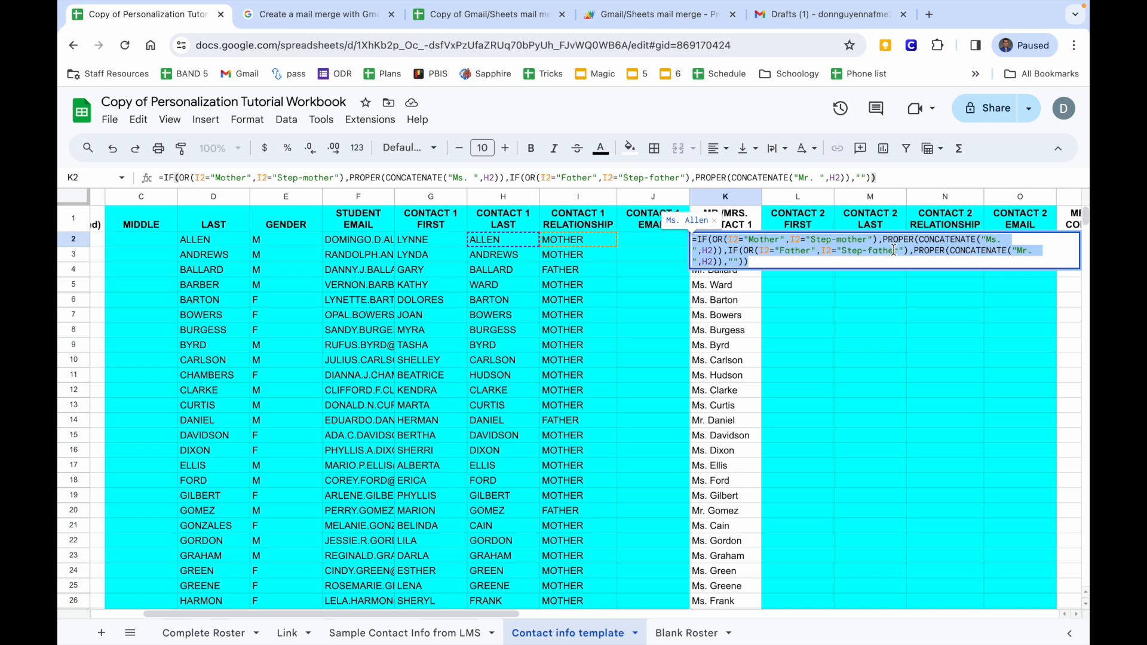
pyautogui.press('Escape')
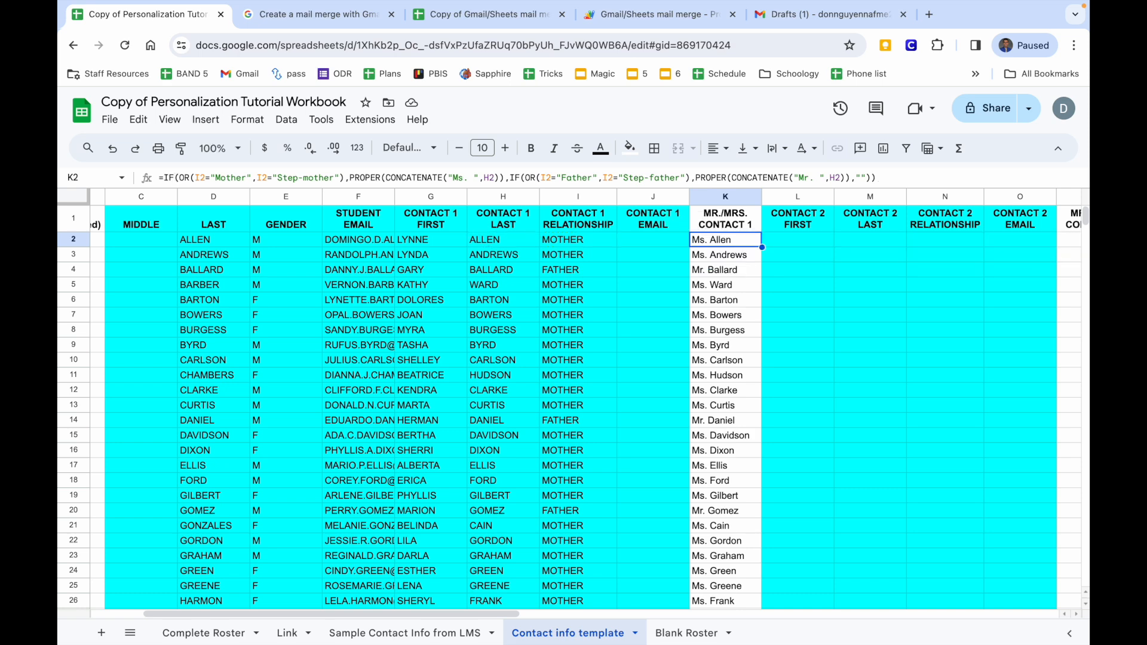
pyautogui.click(634, 237)
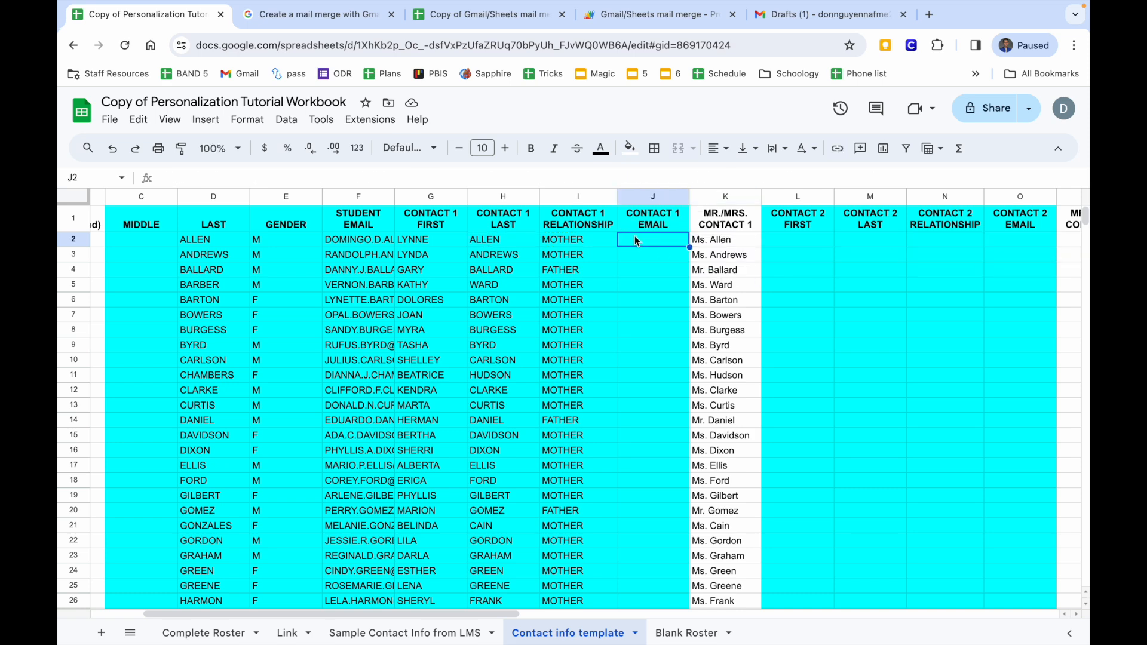
# Locate the empty CONTACT 1 EMAIL column on the template and select its first cell.
pyautogui.hscroll(5, 634, 236)
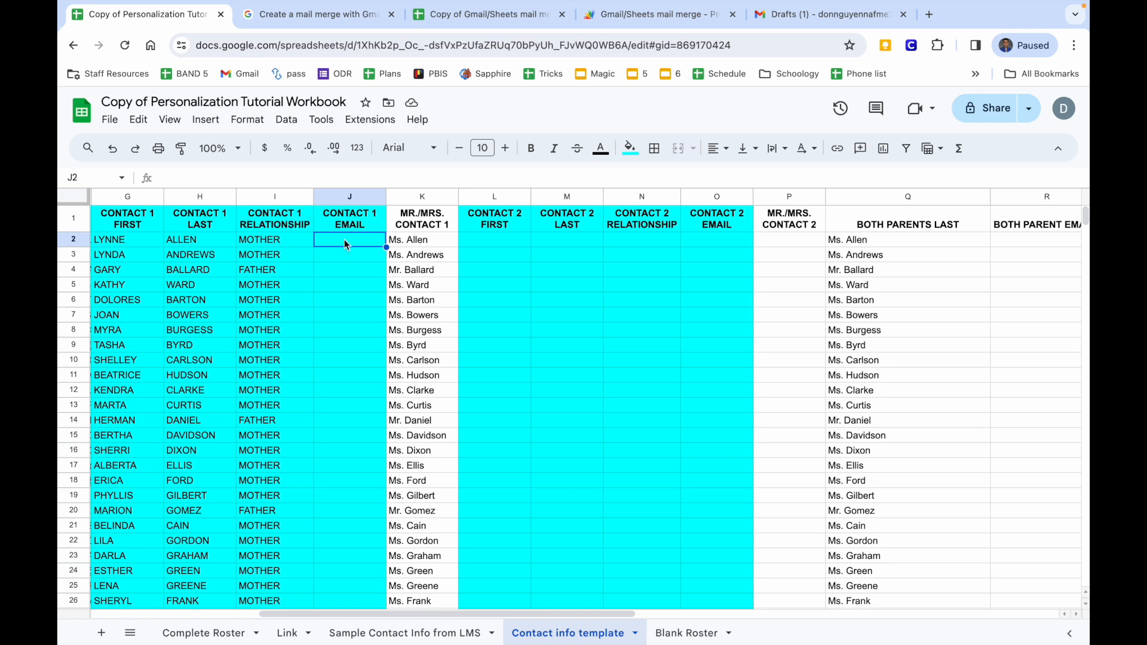
pyautogui.hscroll(5, 346, 241)
pyautogui.hscroll(3, 346, 241)
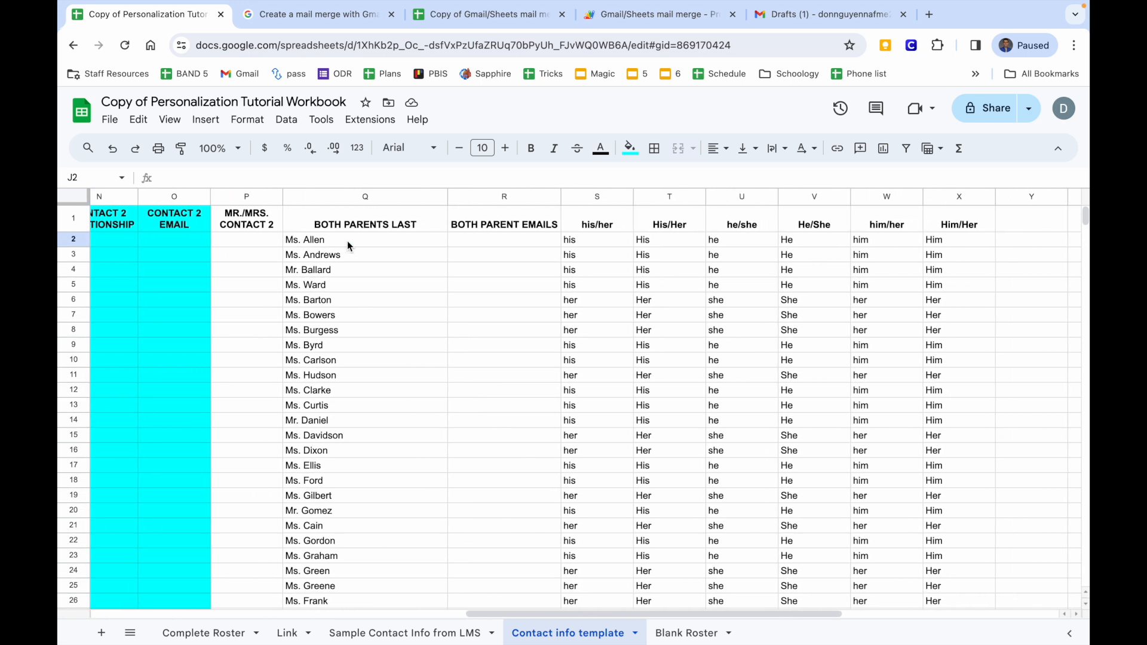
pyautogui.moveTo(483, 242); pyautogui.dragTo(486, 600)
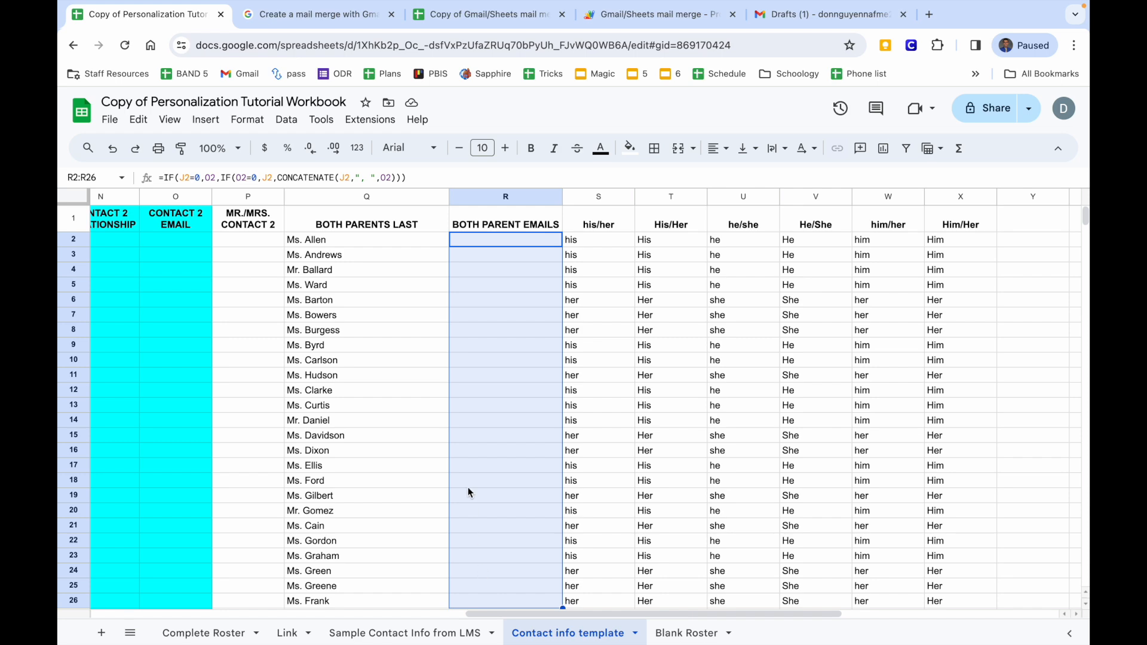
pyautogui.hscroll(-10, 468, 487)
pyautogui.click(412, 242)
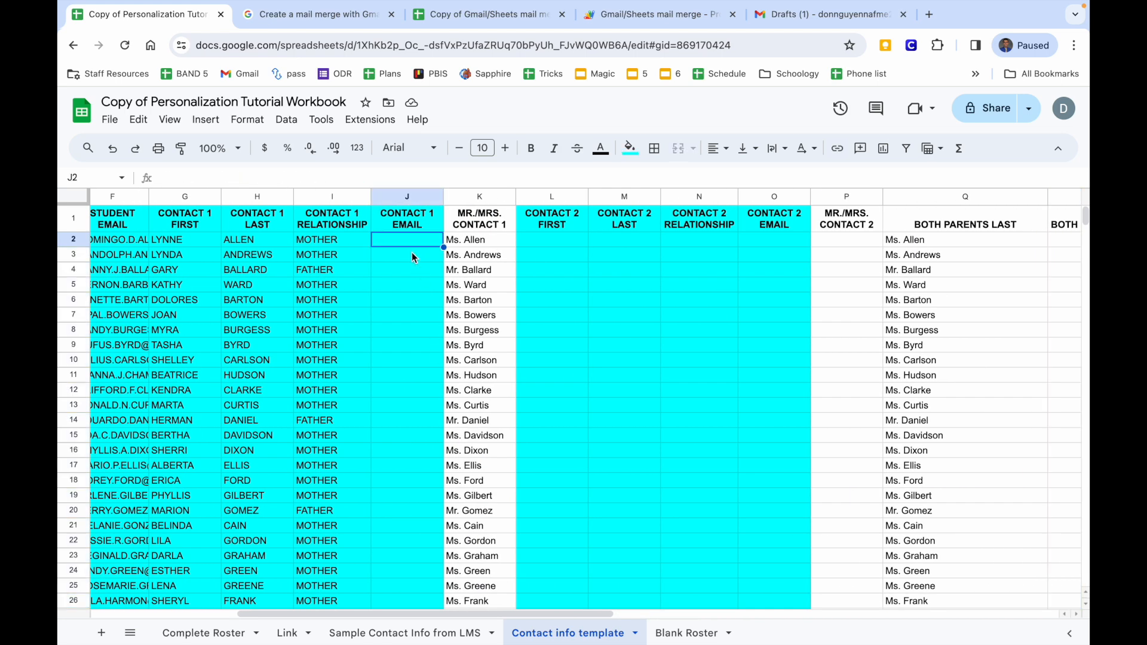
# Copy the Contact 1 emails from the LMS sheet and paste them into J2 as values only.
pyautogui.click(351, 633)
pyautogui.scroll(10, 526, 469)
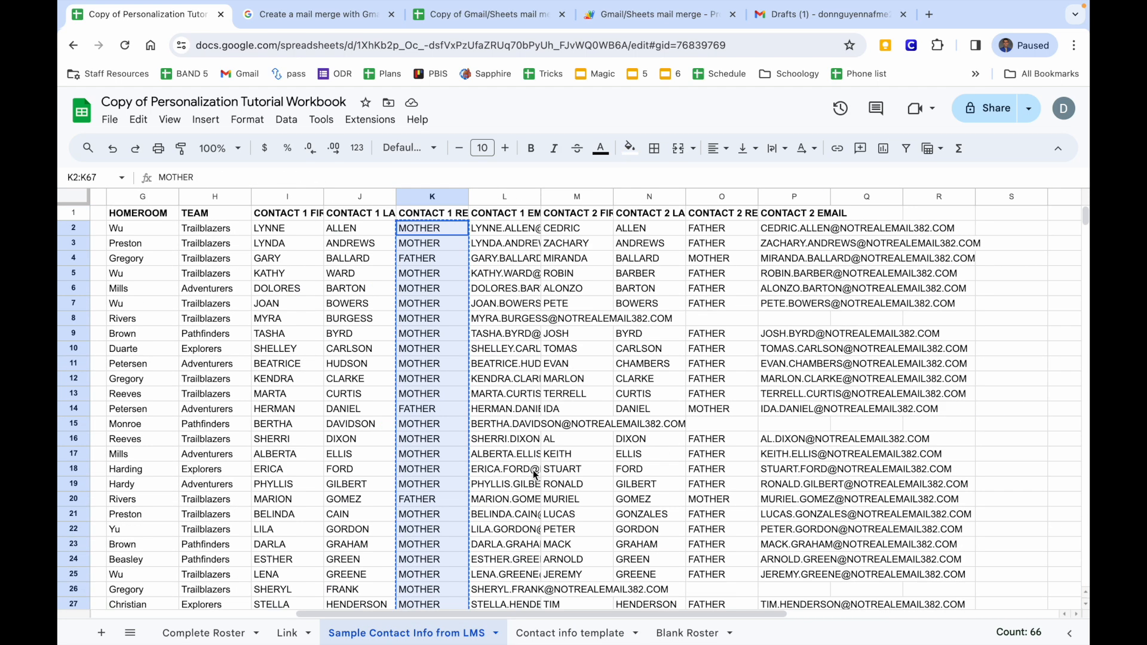
pyautogui.moveTo(495, 229); pyautogui.dragTo(496, 411)
pyautogui.hotkey('ctrl', 'c')
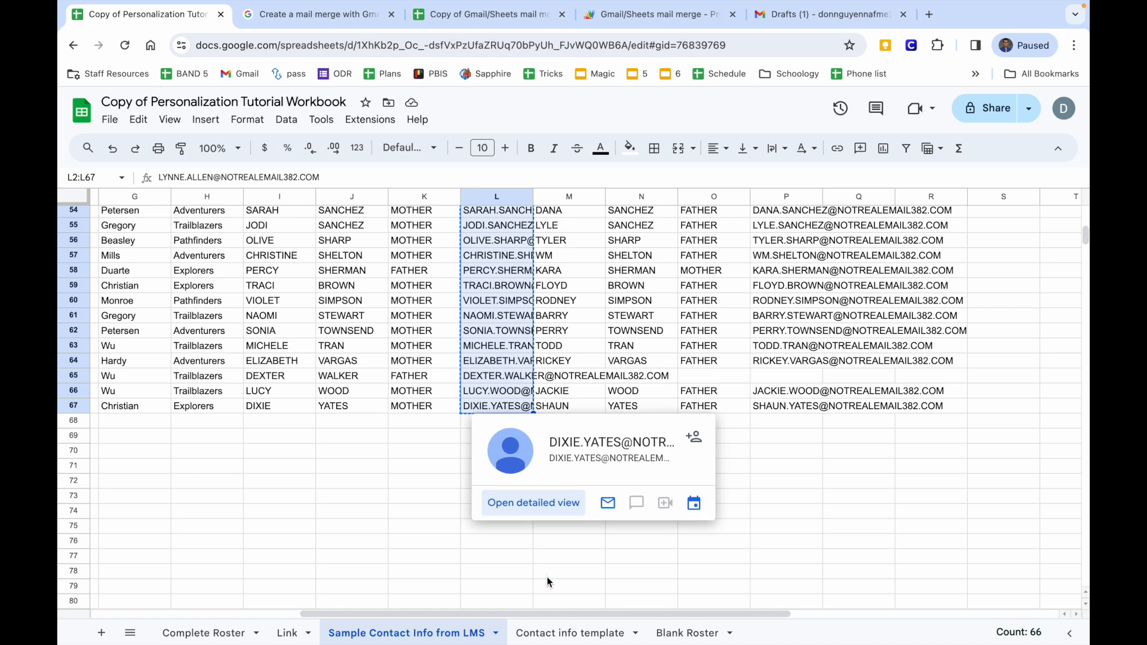
pyautogui.click(569, 633)
pyautogui.hscroll(1, 519, 413)
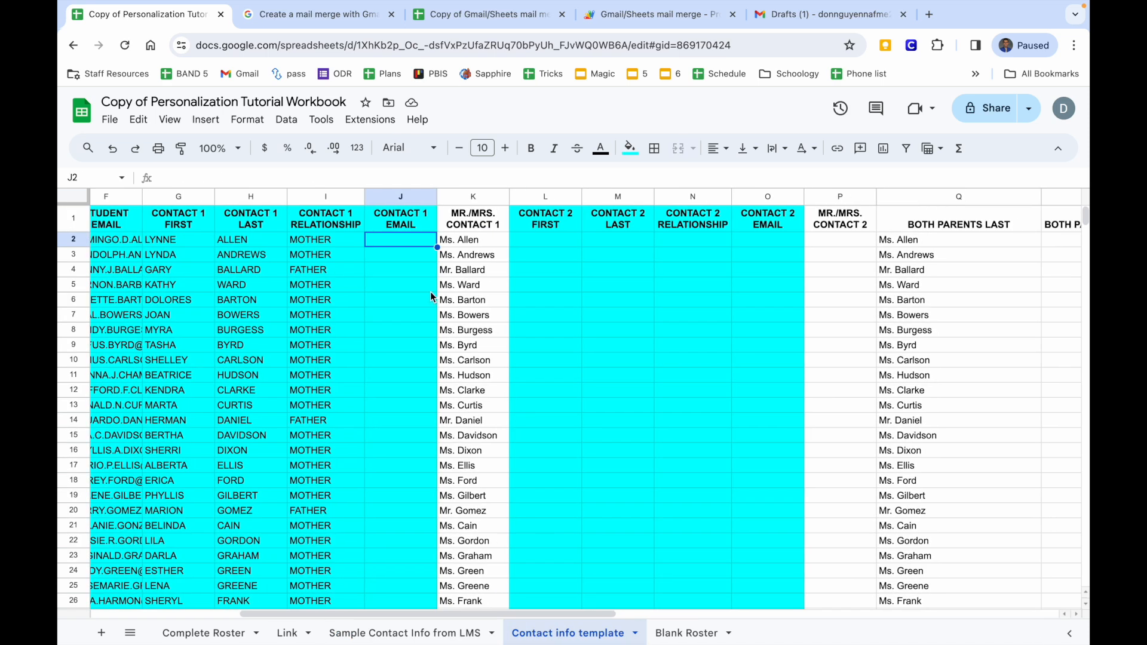
pyautogui.rightClick(399, 239)
pyautogui.moveTo(453, 229)
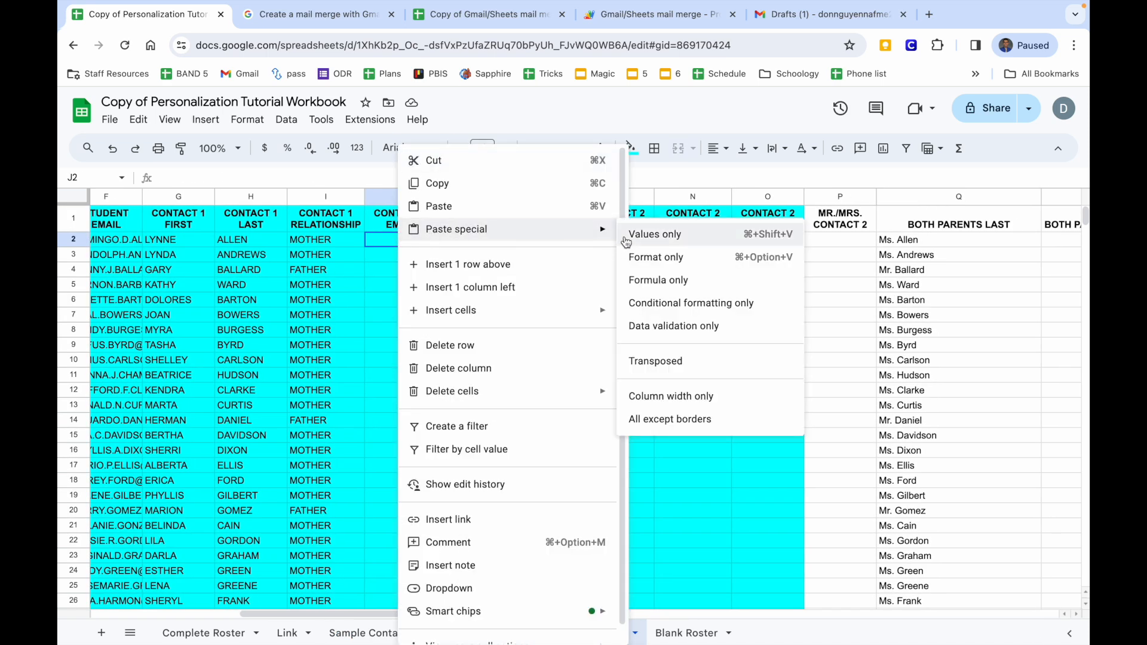
pyautogui.click(617, 236)
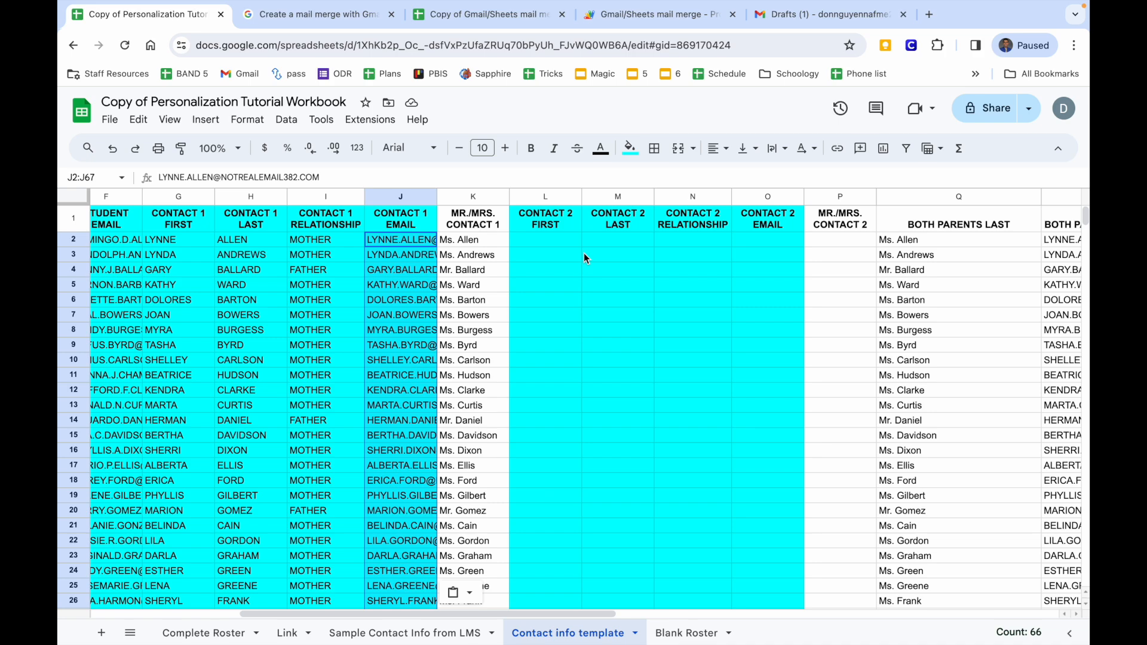
# Verify the combined BOTH PARENT EMAILS value in R2, then return to the LMS sheet.
pyautogui.hscroll(4, 446, 311)
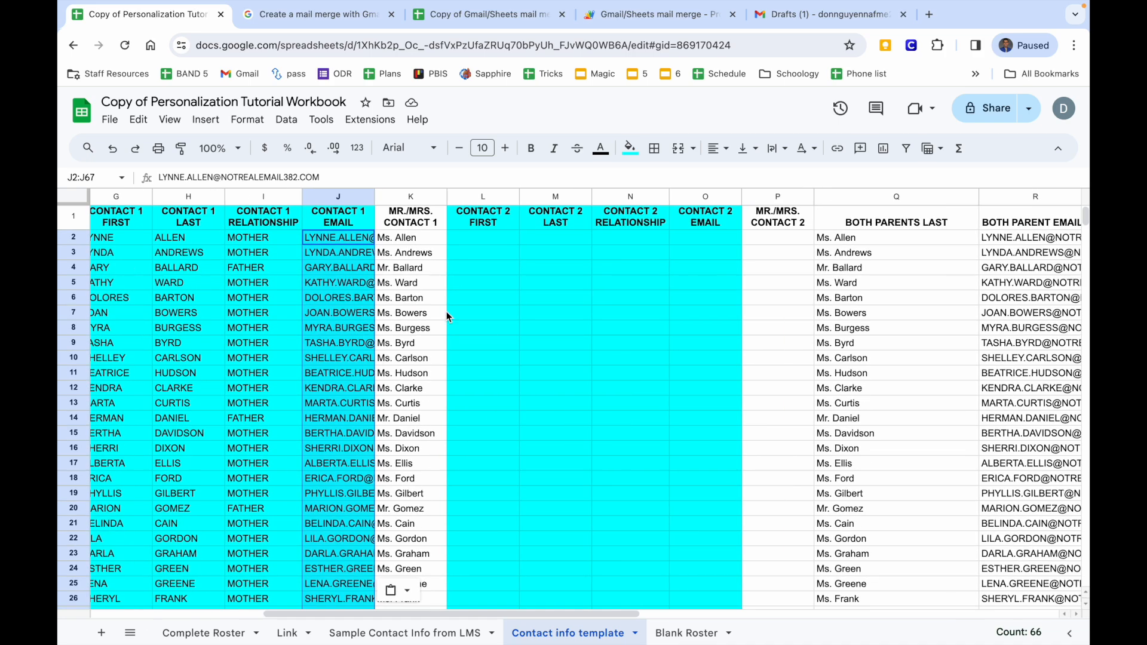
pyautogui.hscroll(5, 459, 289)
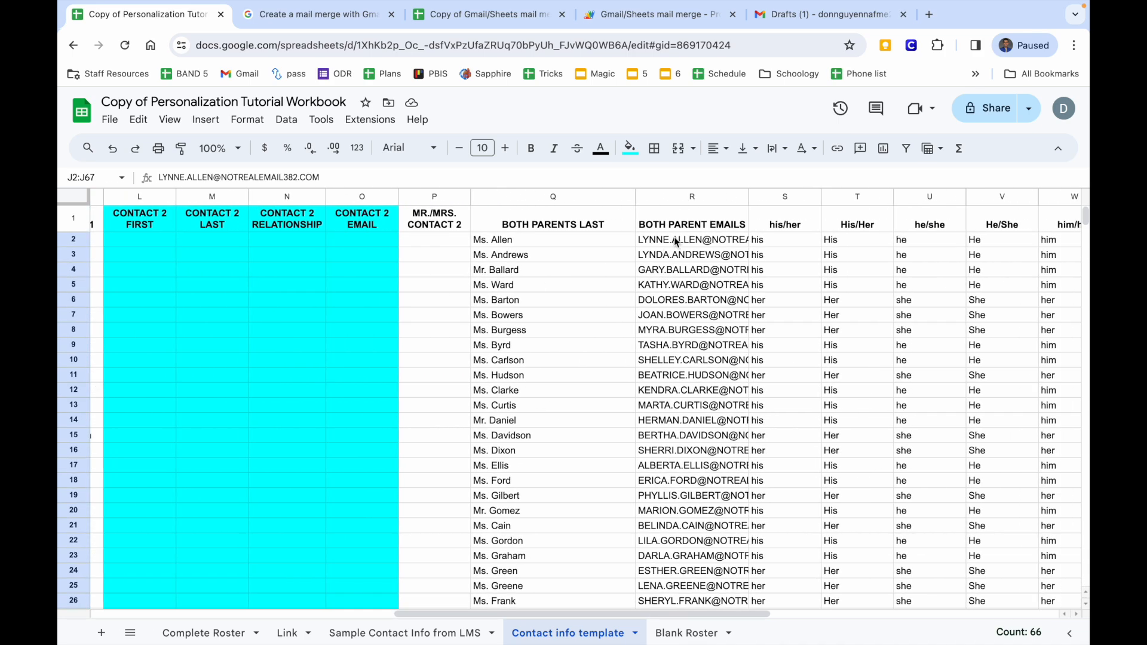
pyautogui.hscroll(-8, 406, 268)
pyautogui.hscroll(8, 418, 269)
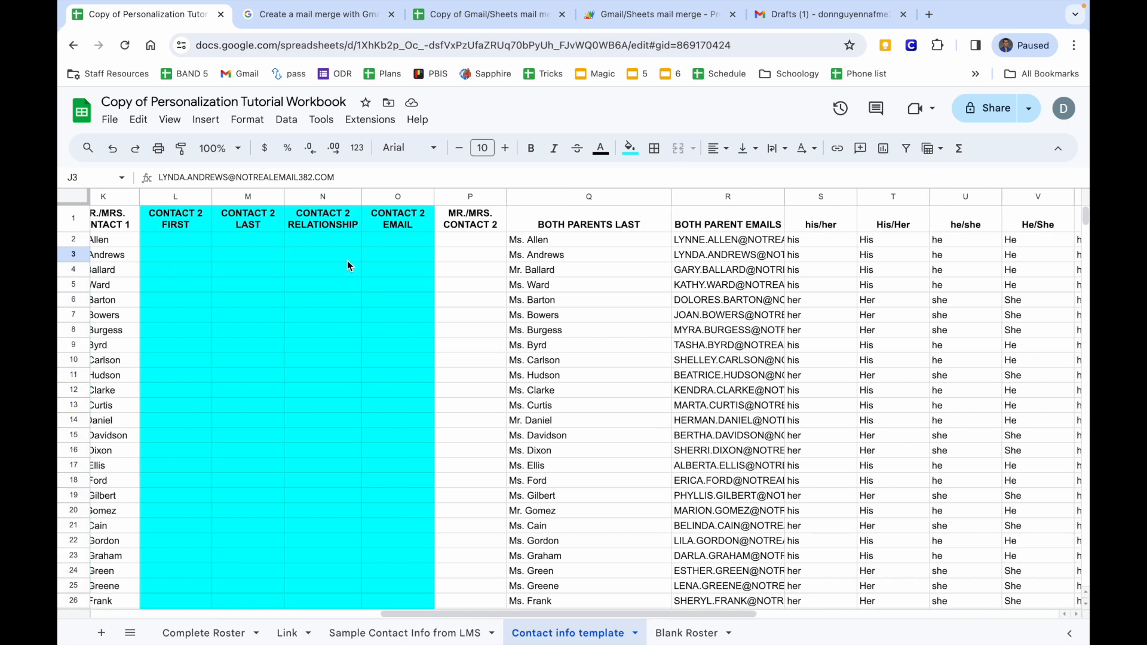
pyautogui.click(651, 227)
pyautogui.click(651, 239)
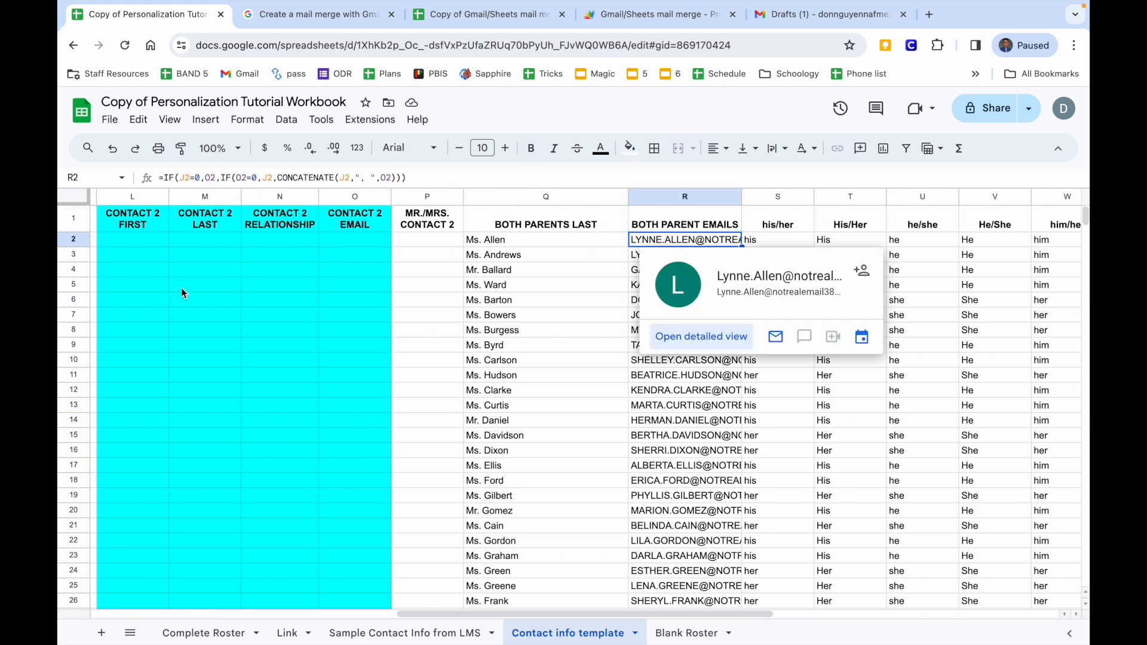
pyautogui.hscroll(-3, 181, 288)
pyautogui.click(242, 245)
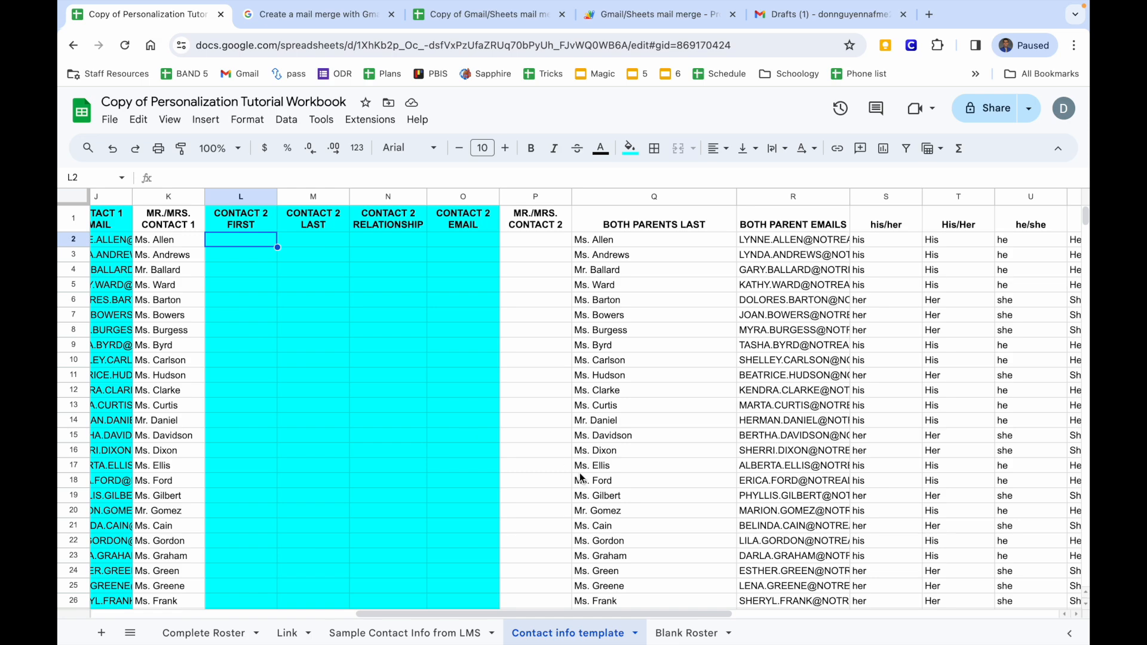
pyautogui.click(405, 632)
pyautogui.scroll(15, 470, 393)
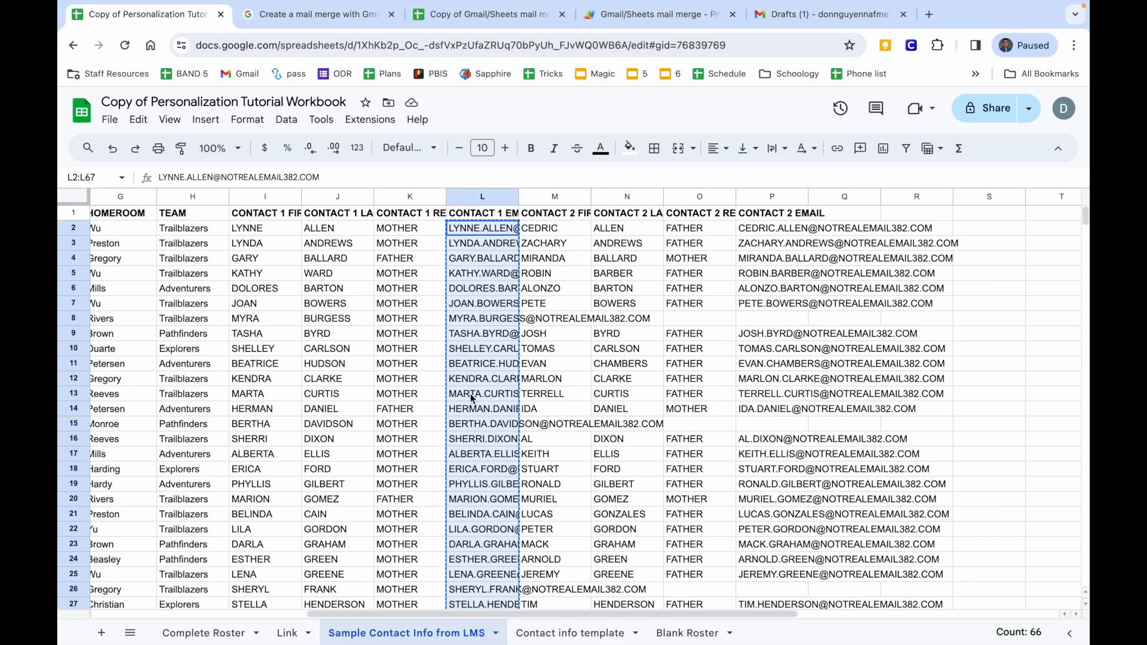
pyautogui.hscroll(3, 471, 393)
pyautogui.moveTo(430, 228); pyautogui.dragTo(436, 258)
pyautogui.moveTo(436, 338); pyautogui.dragTo(424, 590)
pyautogui.hotkey('ctrl', 'c')
pyautogui.click(568, 633)
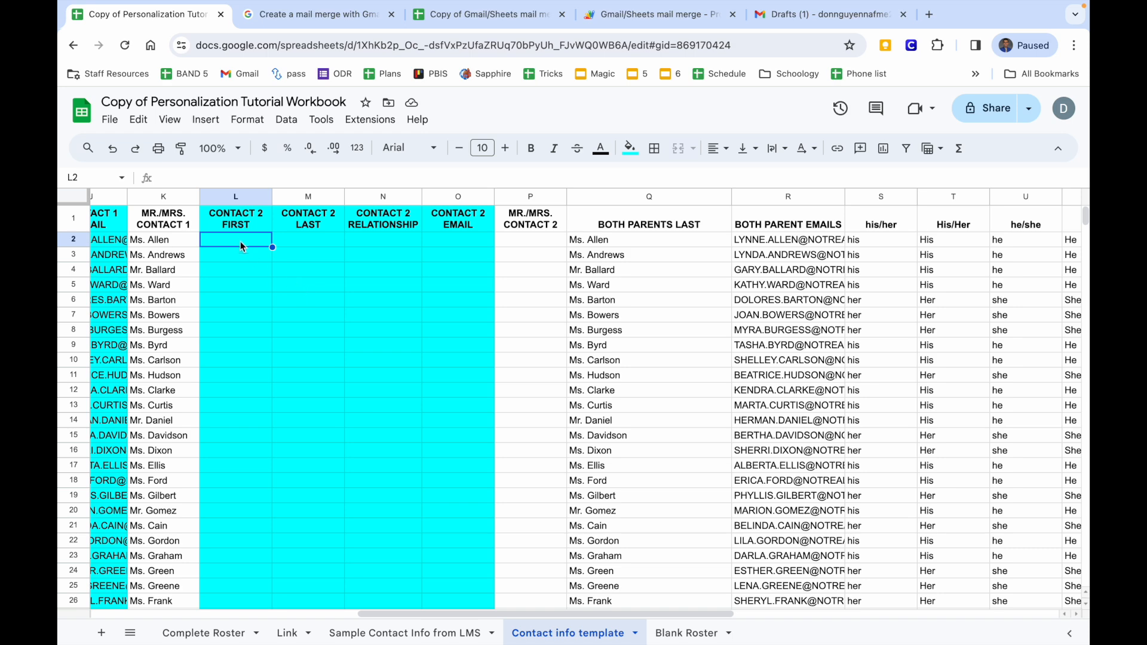
pyautogui.rightClick(235, 238)
pyautogui.moveTo(281, 232)
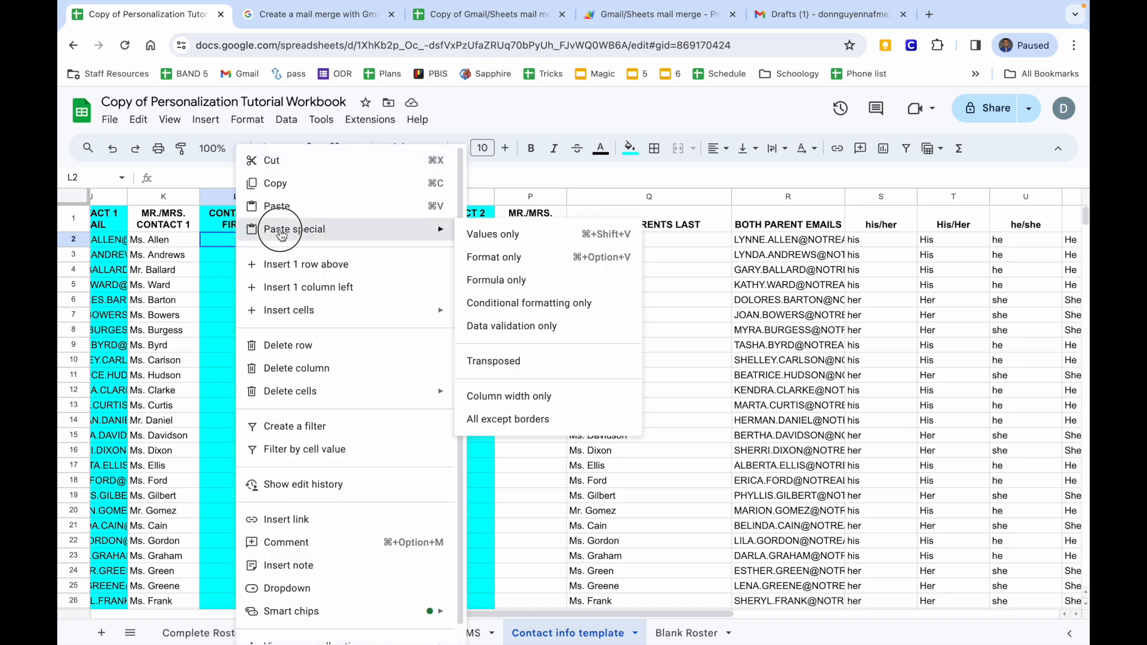
pyautogui.click(524, 234)
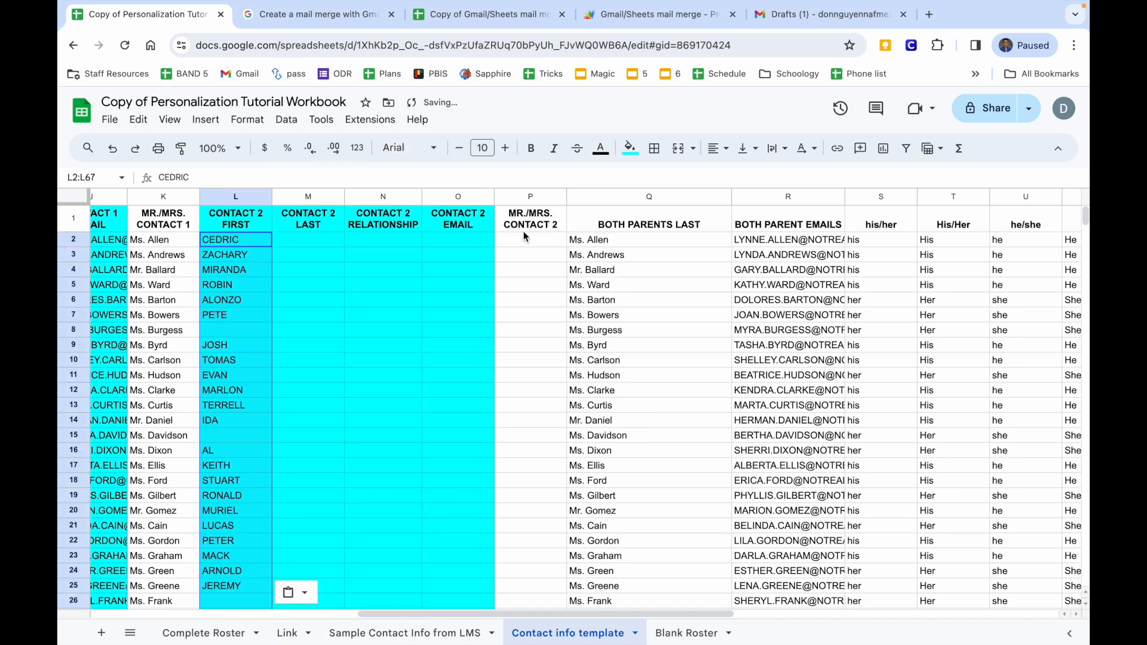
pyautogui.click(242, 329)
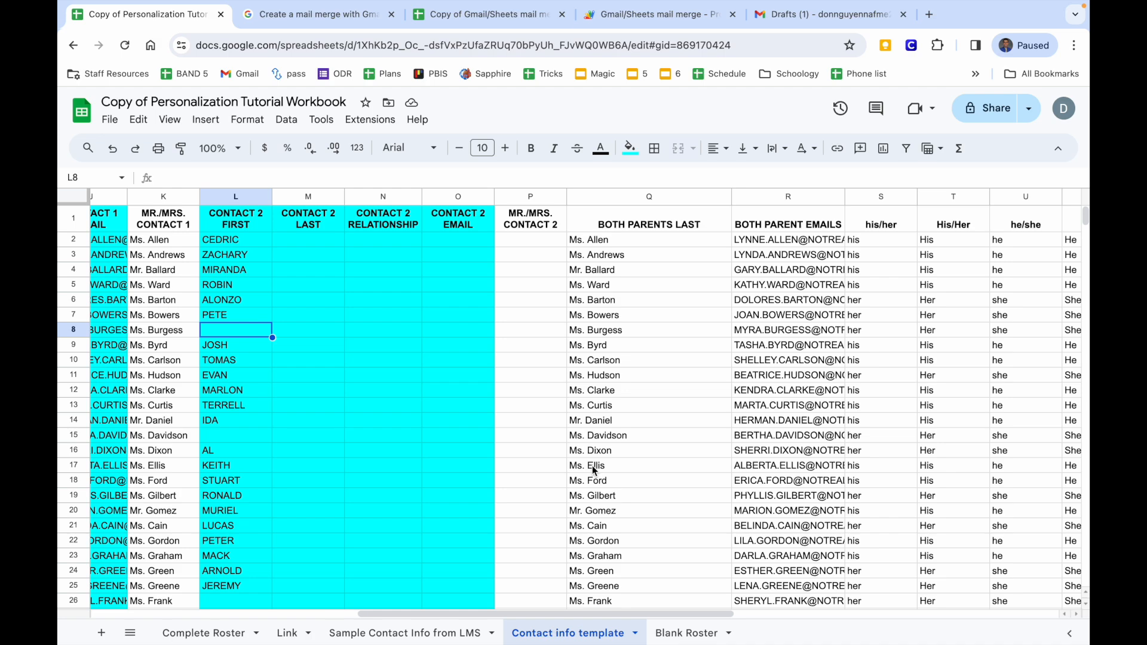
pyautogui.click(389, 635)
pyautogui.scroll(10, 456, 396)
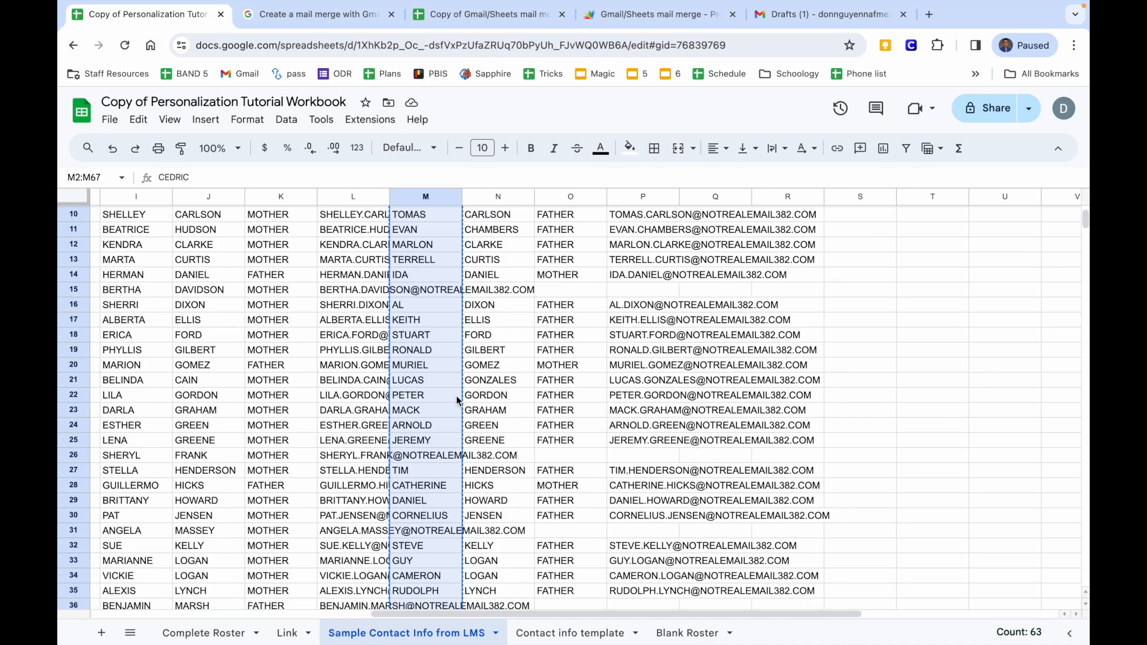
pyautogui.moveTo(489, 222); pyautogui.dragTo(502, 588)
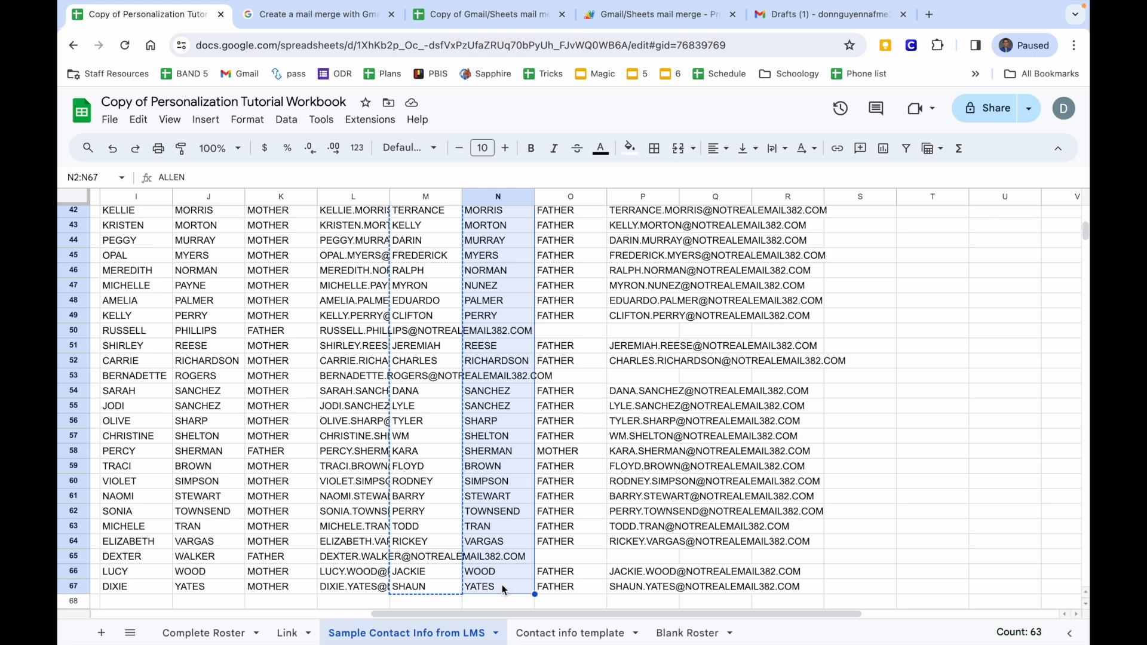
pyautogui.hotkey('ctrl', 'c')
pyautogui.scroll(10, 501, 586)
pyautogui.click(529, 633)
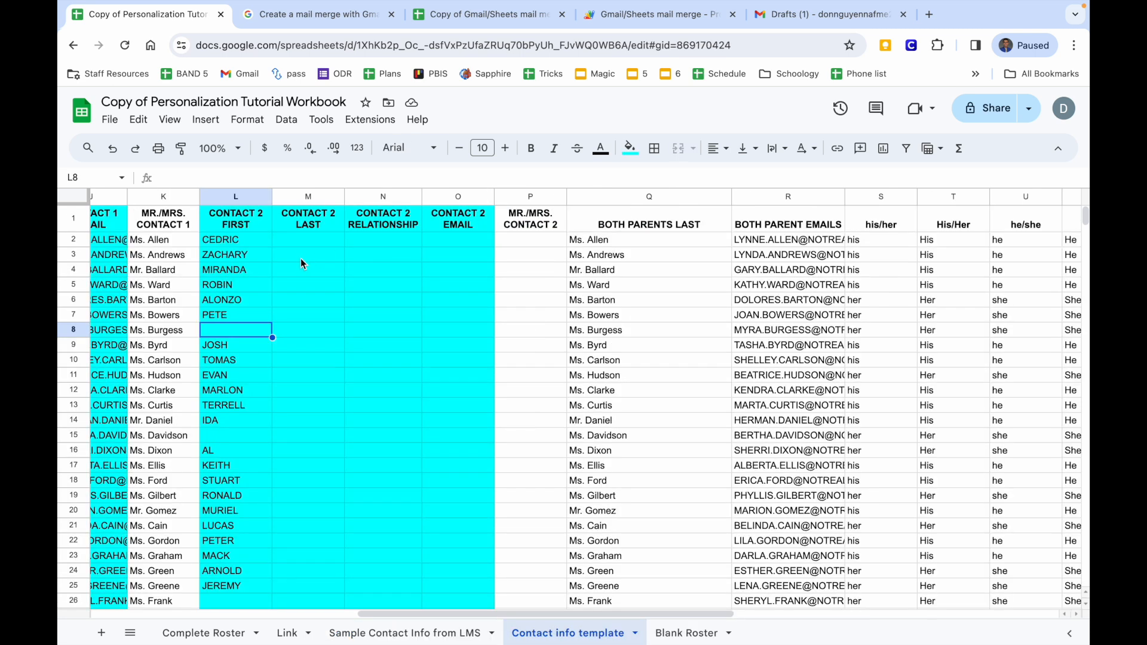
pyautogui.click(296, 237)
pyautogui.hotkey('ctrl', 'v')
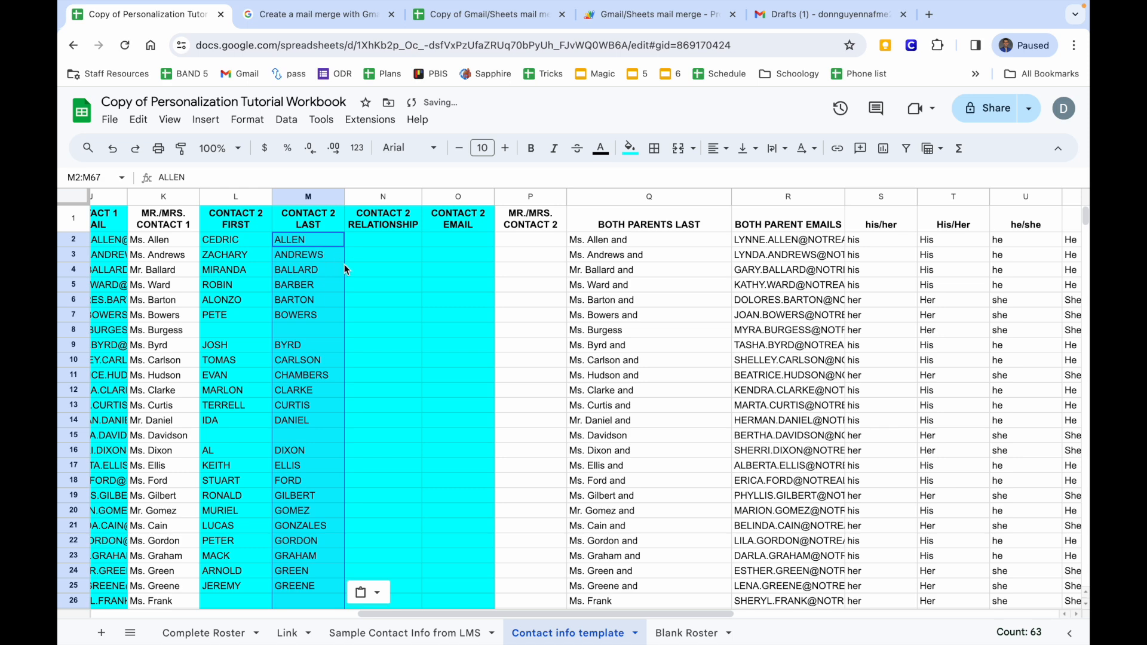
pyautogui.click(368, 242)
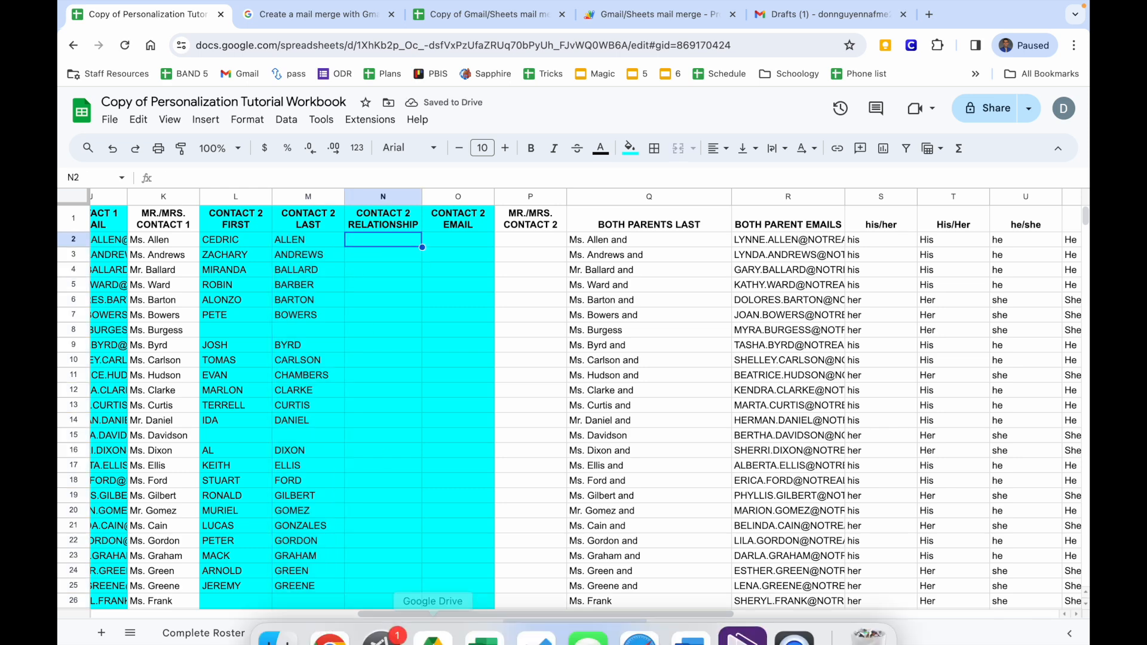
pyautogui.click(406, 633)
pyautogui.moveTo(553, 229); pyautogui.dragTo(547, 436)
pyautogui.hotkey('ctrl', 'c')
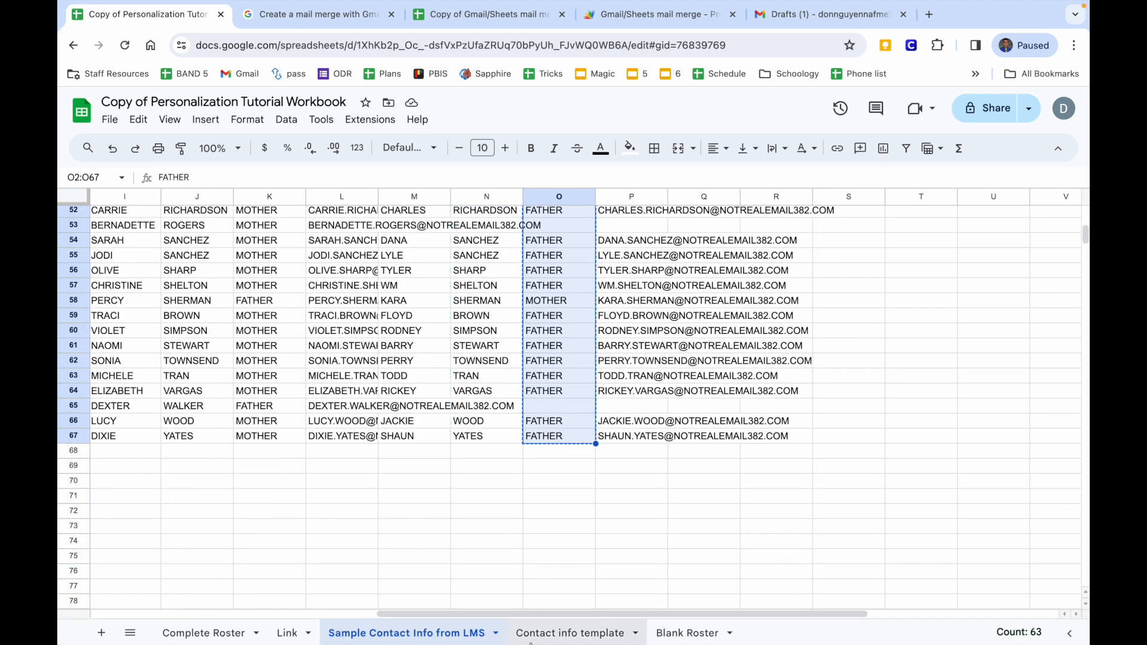
pyautogui.click(526, 625)
pyautogui.hotkey('ctrl', 'v')
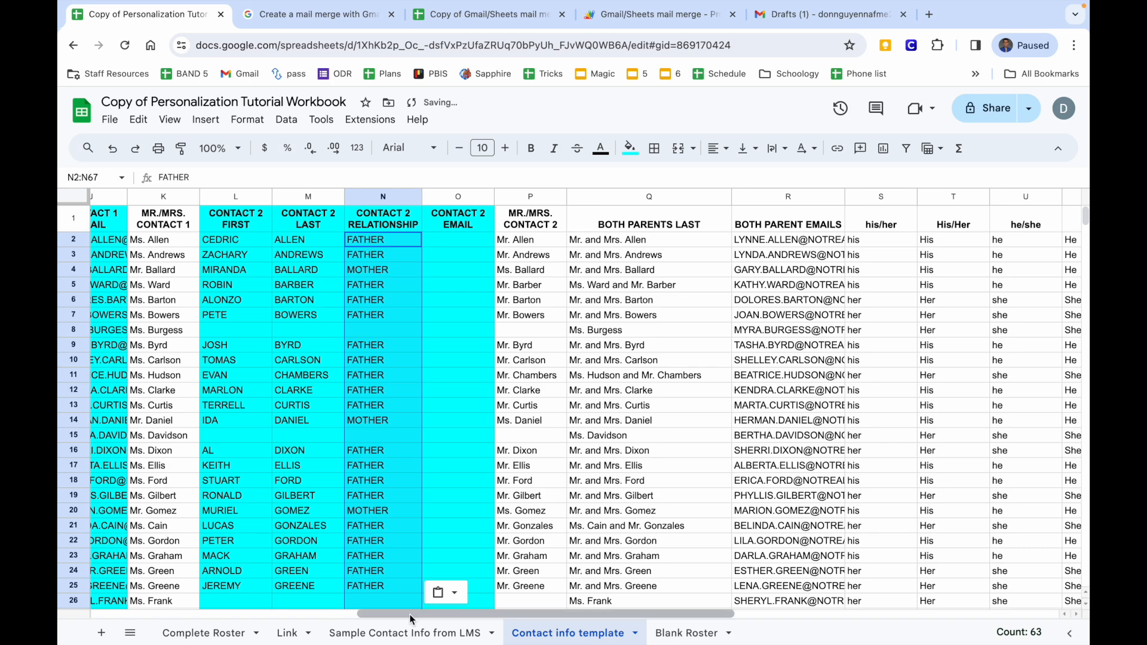
pyautogui.click(412, 633)
pyautogui.scroll(15, 485, 352)
pyautogui.moveTo(588, 230); pyautogui.dragTo(593, 583)
pyautogui.hotkey('ctrl', 'c')
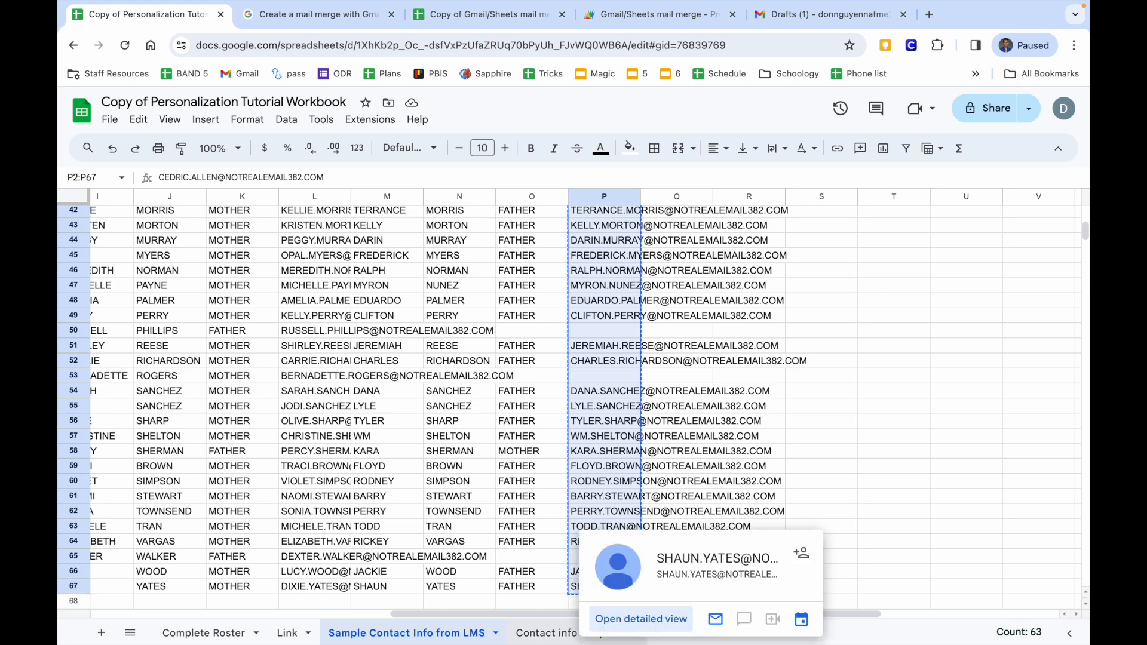
pyautogui.click(547, 633)
pyautogui.click(454, 239)
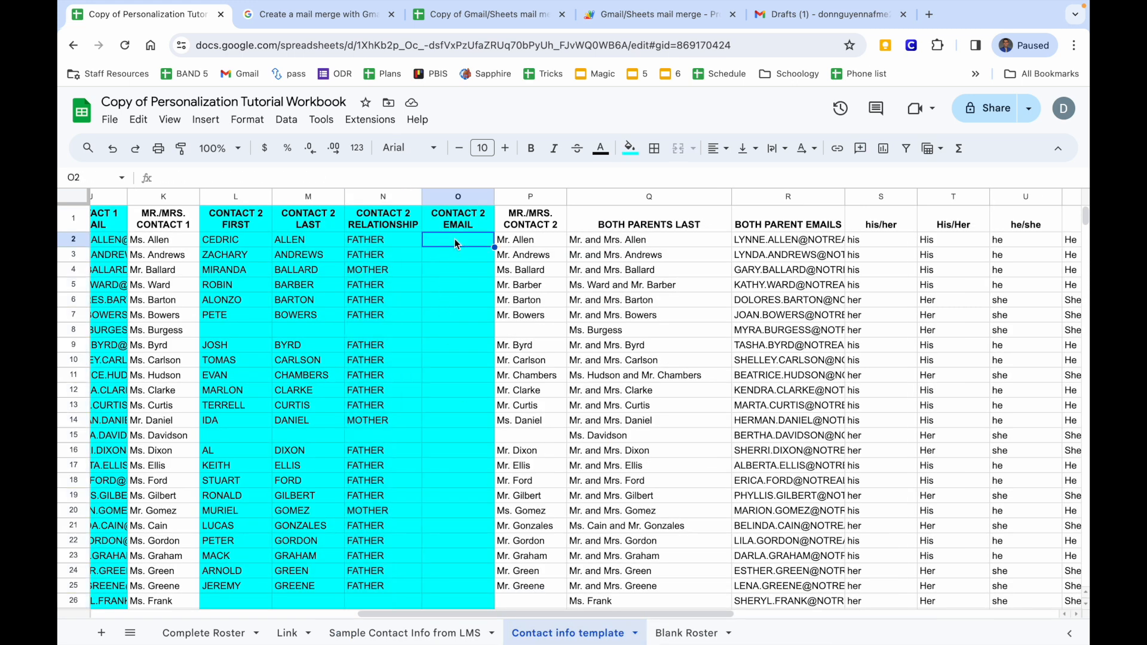
pyautogui.hotkey('ctrl', 'v')
pyautogui.click(616, 242)
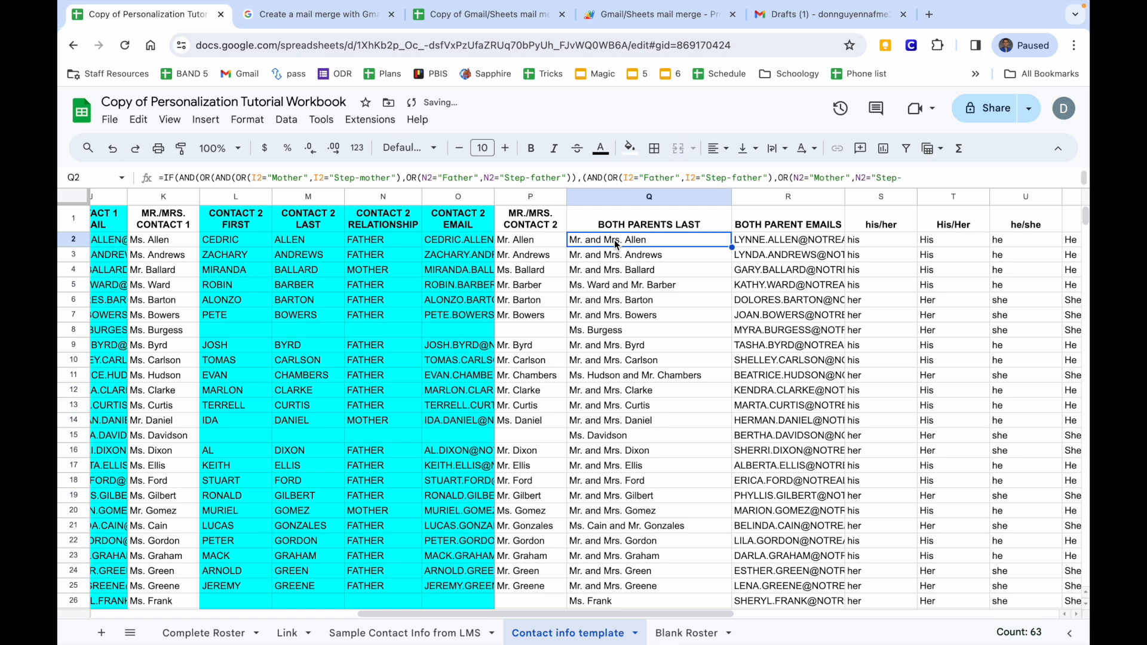
pyautogui.click(378, 238)
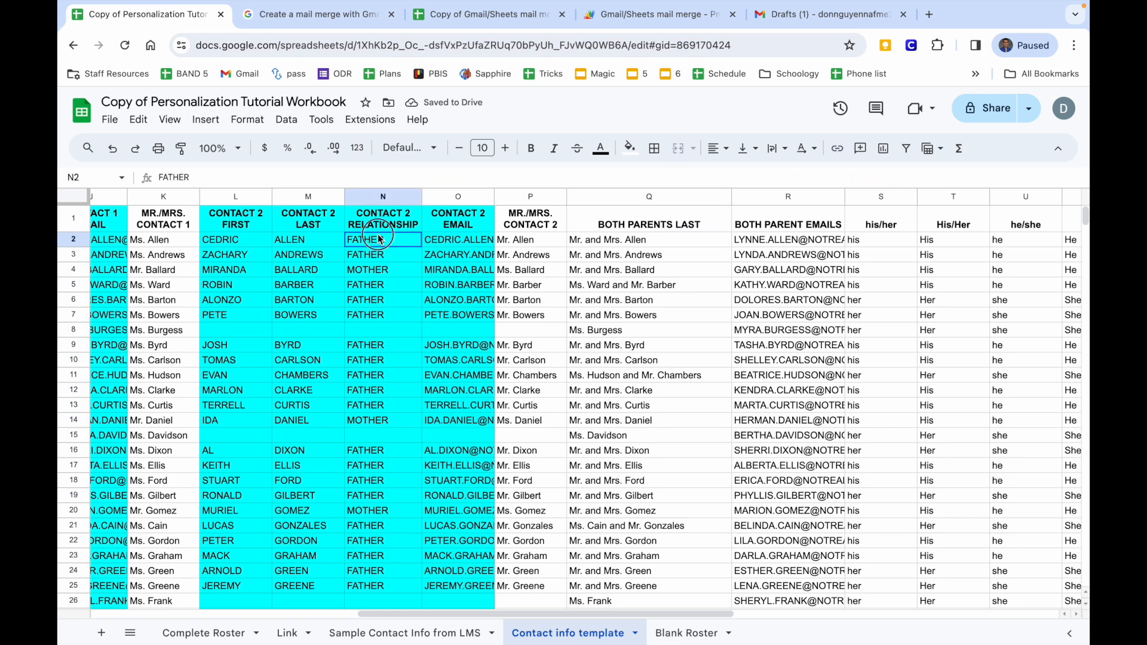
pyautogui.click(654, 242)
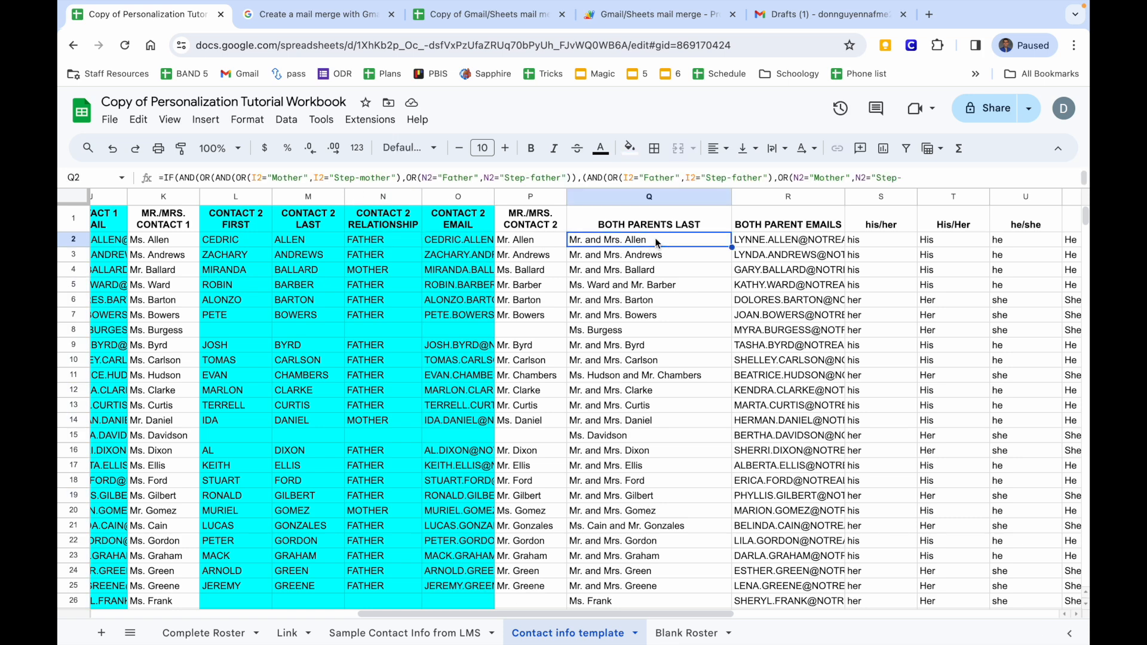
pyautogui.press('Down')
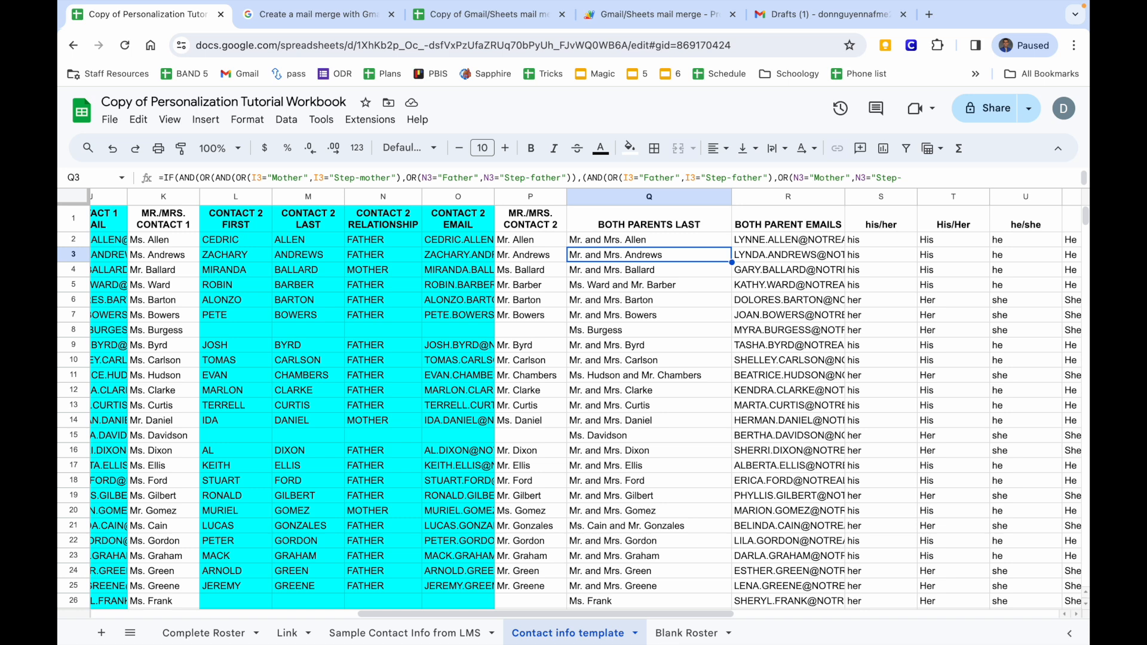
pyautogui.press('Down')
pyautogui.press('Down')
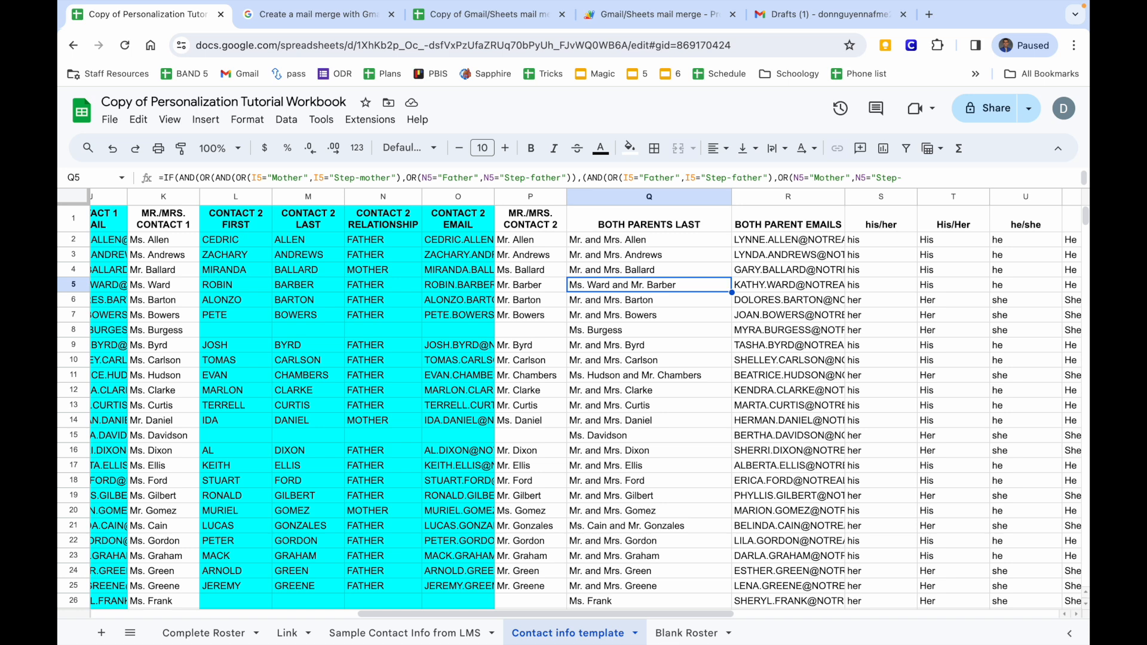
pyautogui.click(590, 329)
pyautogui.scroll(-3, 597, 358)
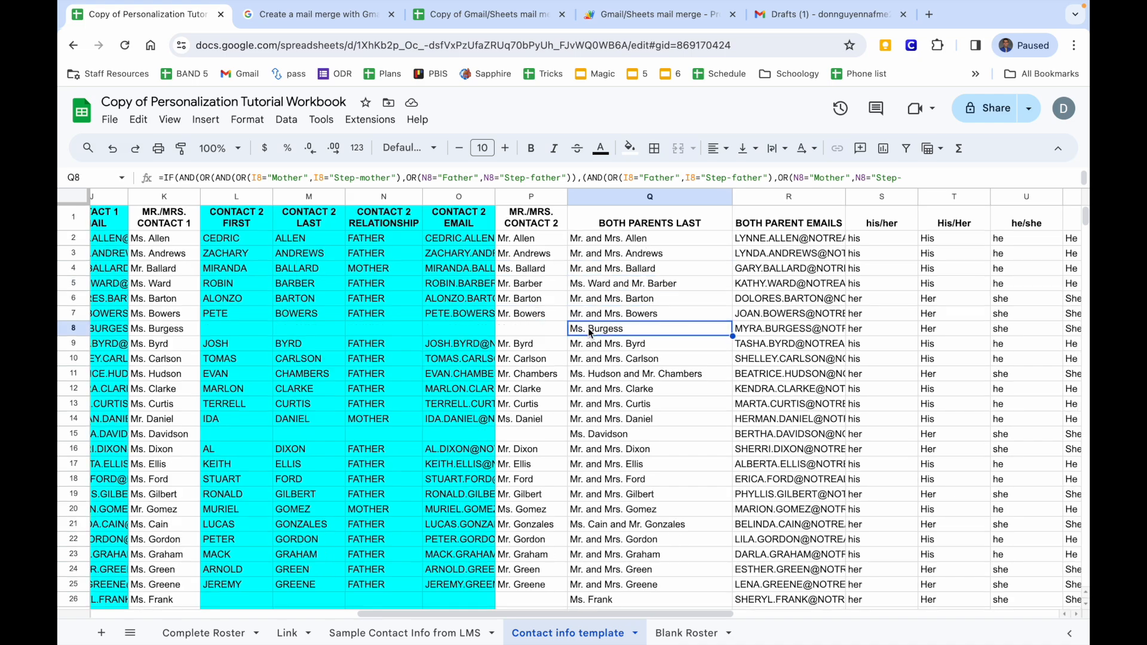
pyautogui.click(598, 353)
pyautogui.scroll(-3, 598, 358)
pyautogui.click(597, 436)
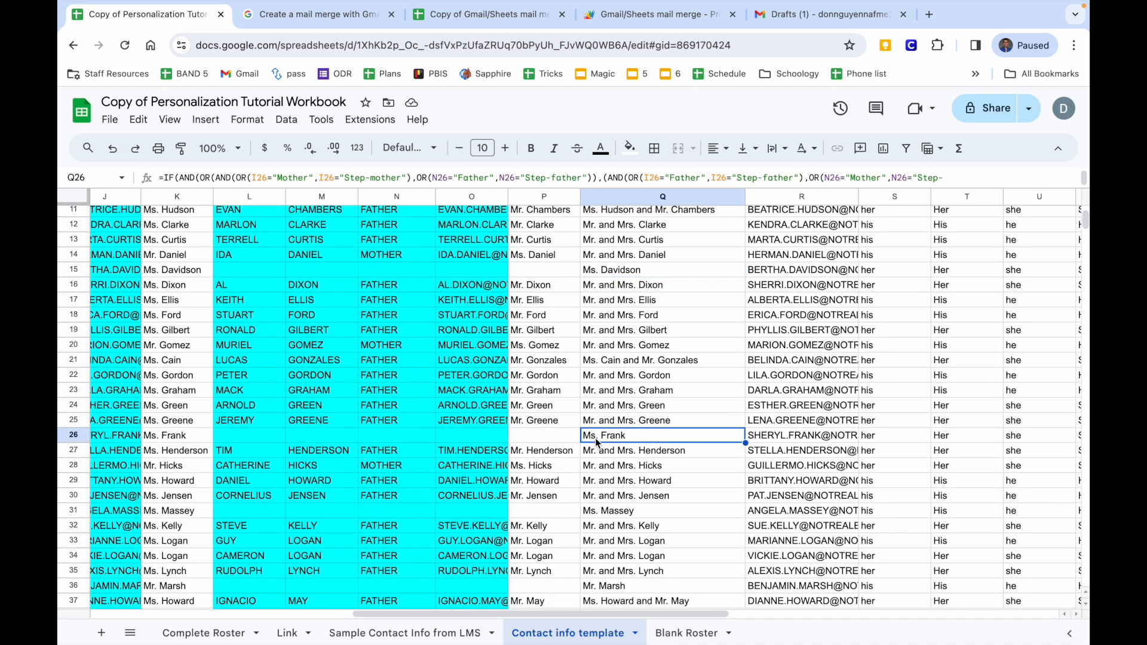
pyautogui.scroll(-5, 597, 439)
pyautogui.click(604, 474)
pyautogui.scroll(-3, 604, 472)
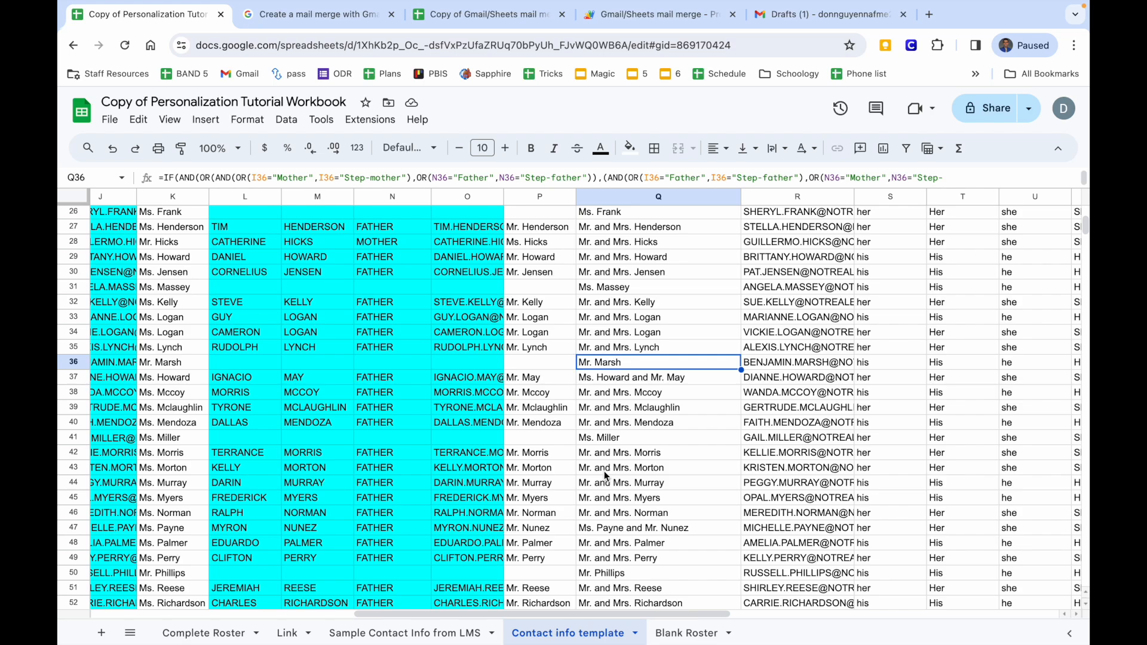
pyautogui.scroll(-8, 607, 445)
pyautogui.click(626, 285)
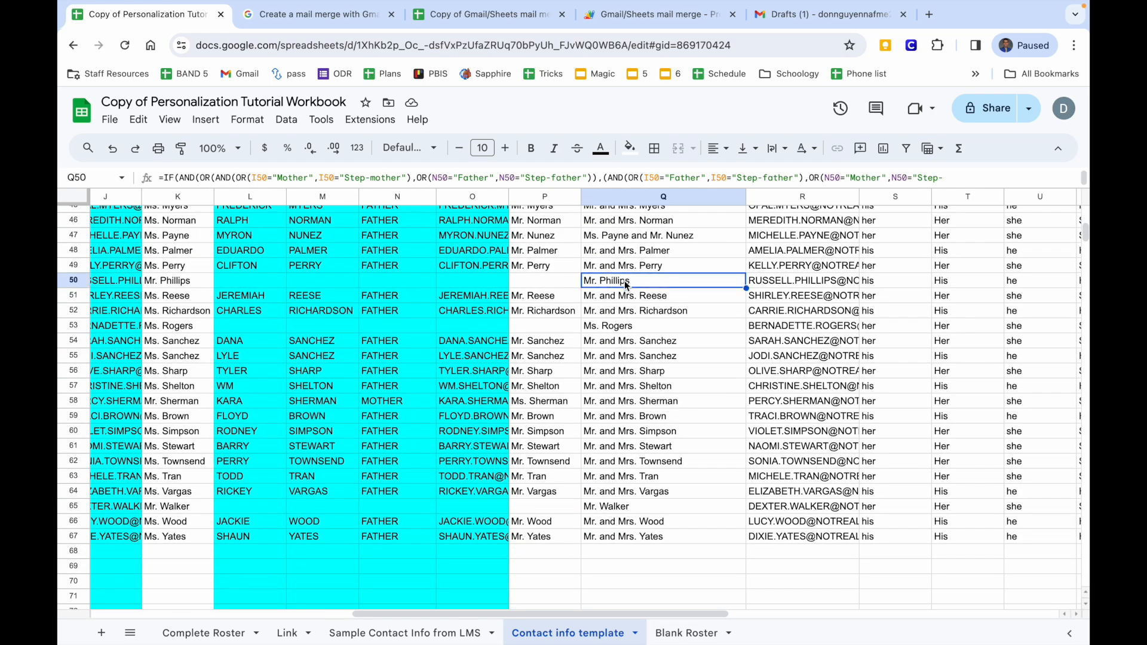
pyautogui.scroll(15, 625, 285)
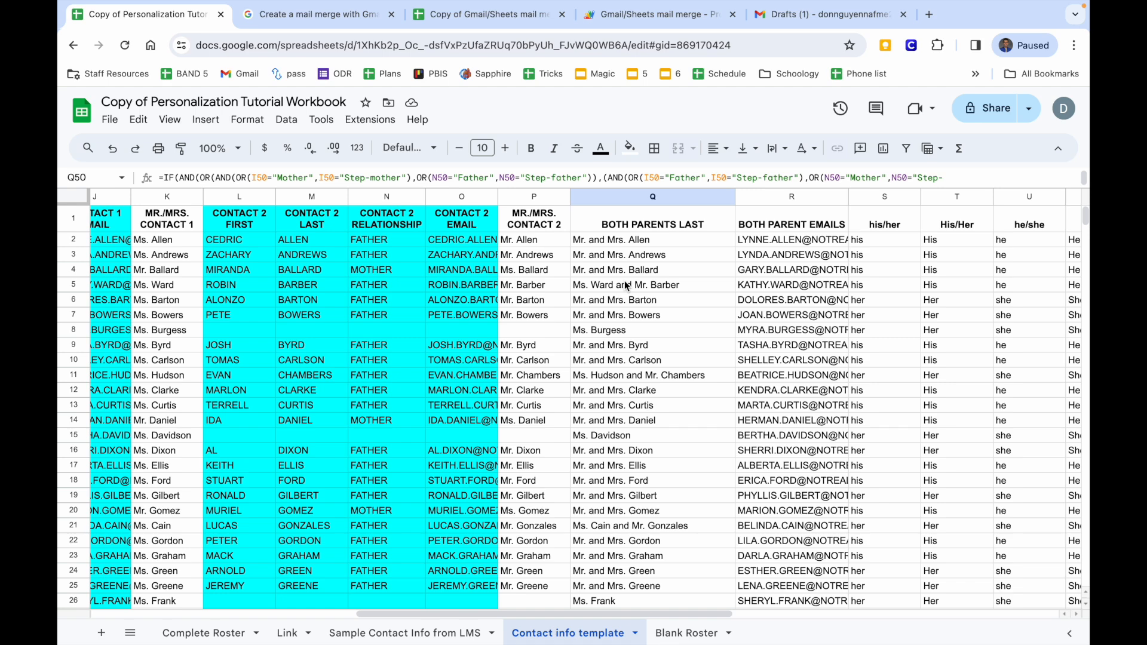
# Select the title-case first names in column B of the Contact info template.
pyautogui.hscroll(-10, 626, 285)
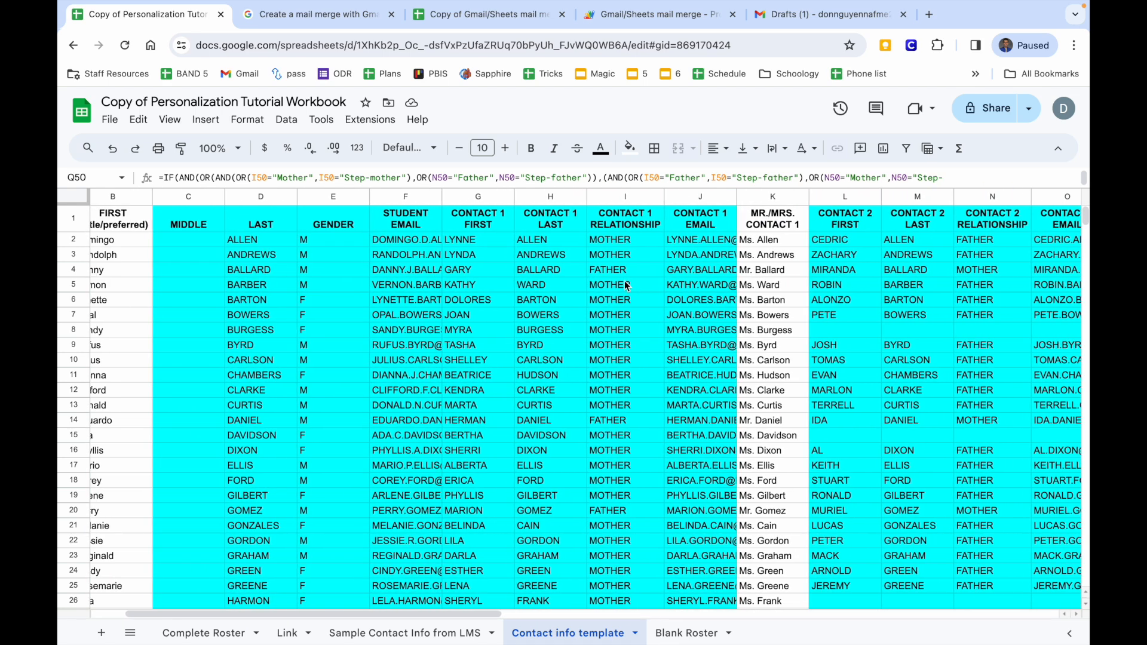
pyautogui.hscroll(-3, 625, 286)
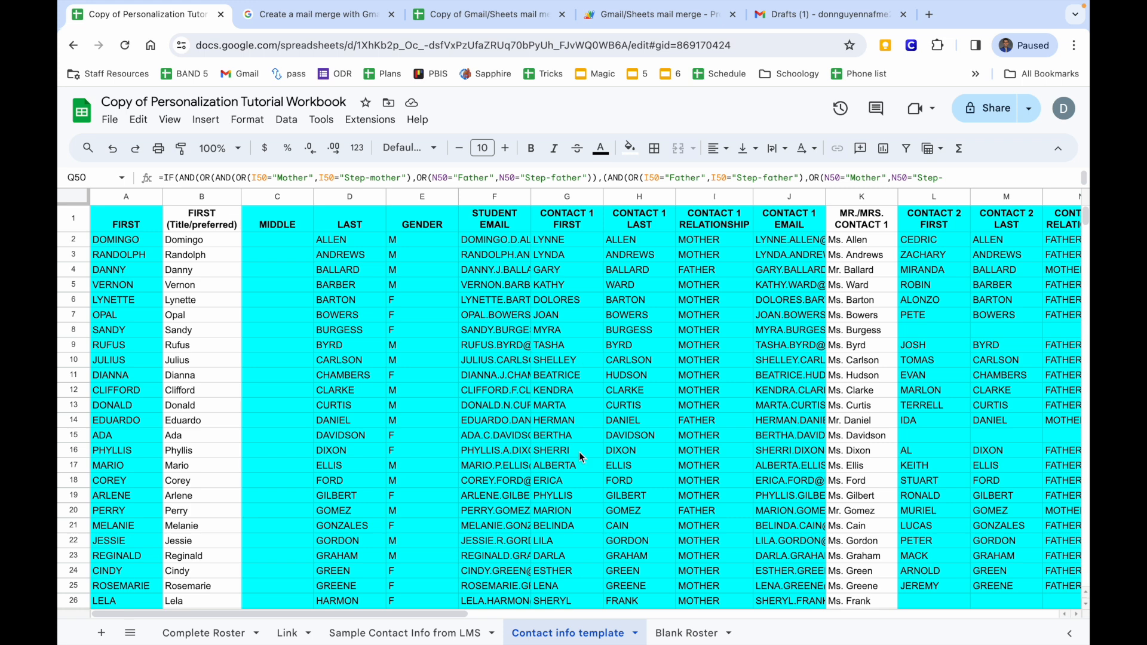
pyautogui.click(685, 635)
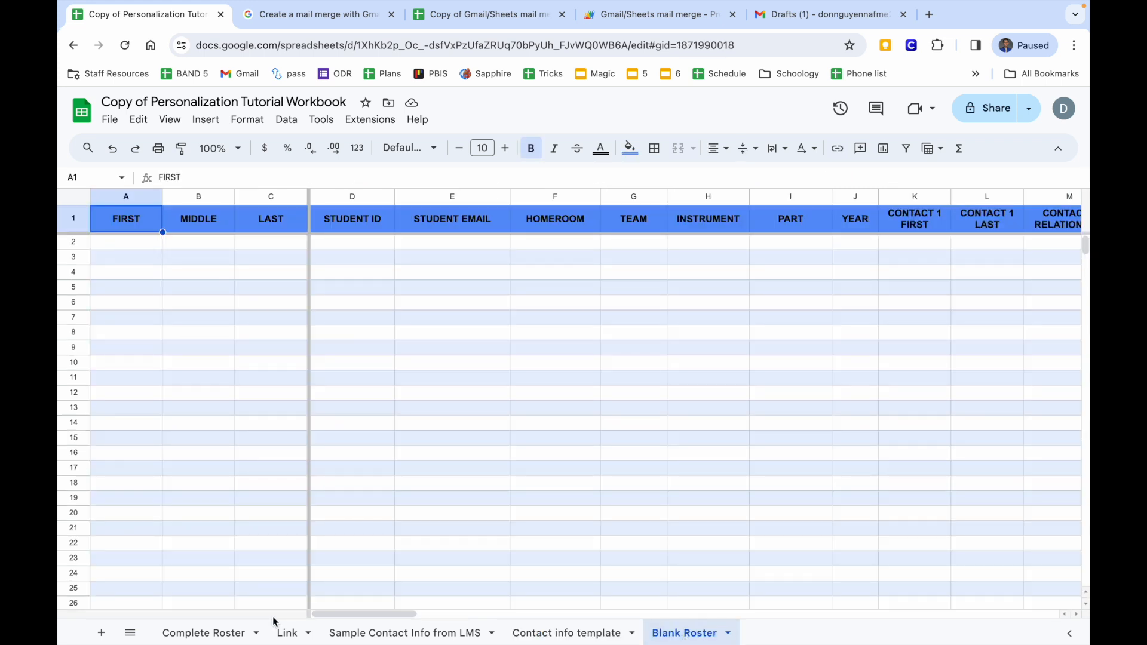
pyautogui.click(523, 633)
pyautogui.moveTo(190, 238); pyautogui.dragTo(185, 383)
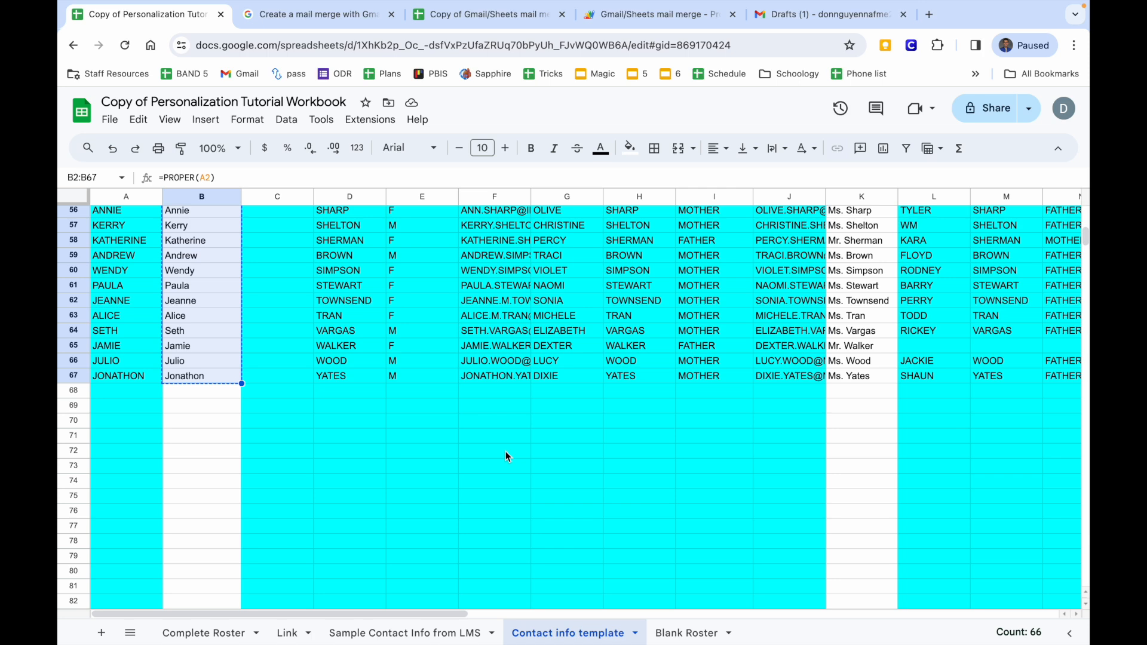
# Paste the first names into Blank Roster A2 as values only.
pyautogui.click(666, 630)
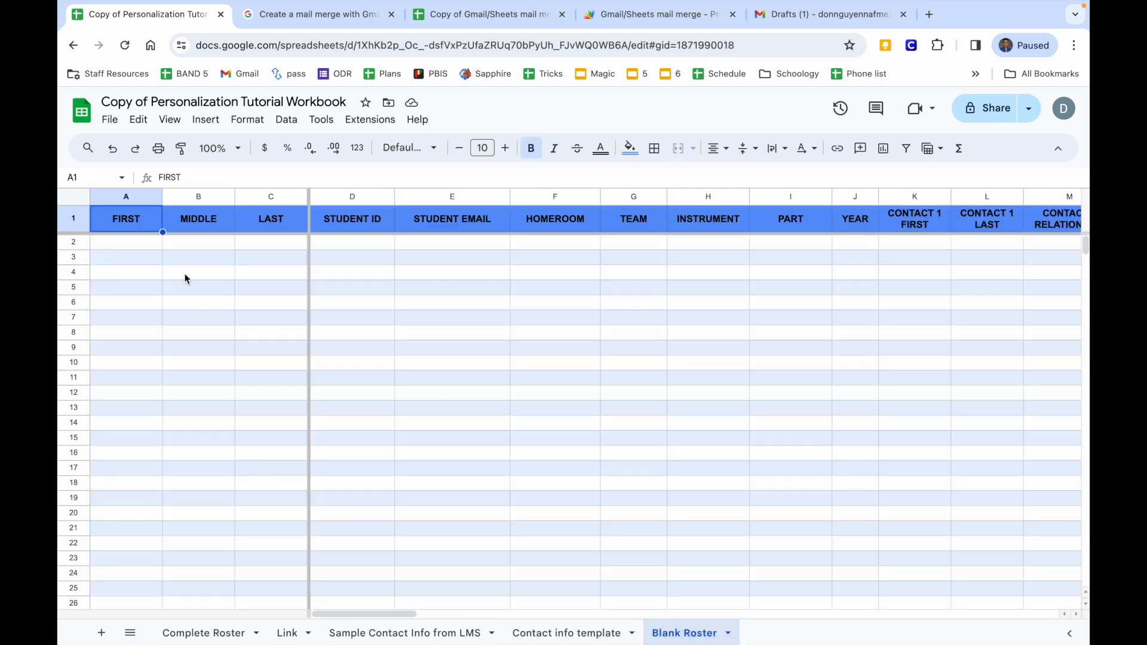
pyautogui.click(130, 240)
pyautogui.rightClick(131, 240)
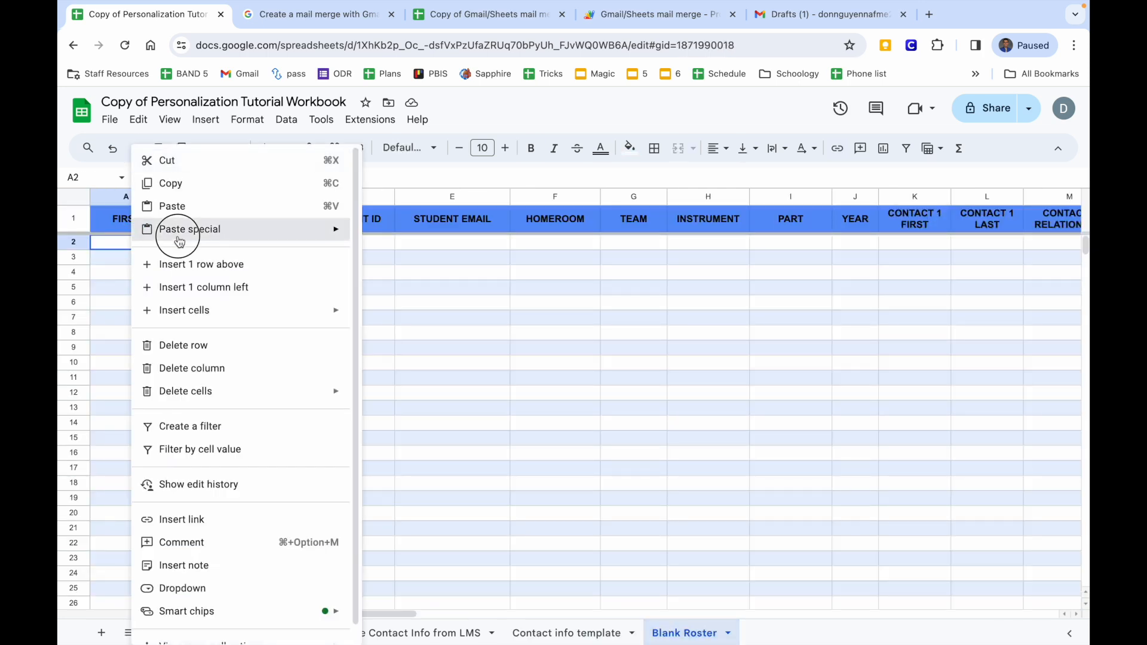
pyautogui.moveTo(246, 229)
pyautogui.click(391, 233)
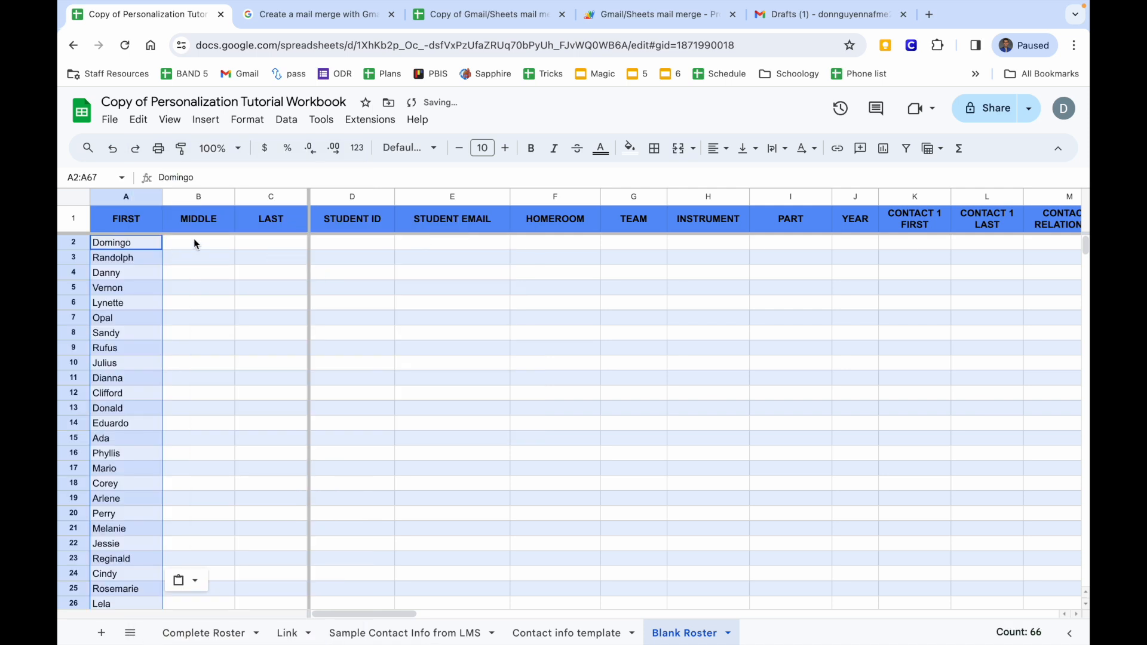
pyautogui.click(199, 240)
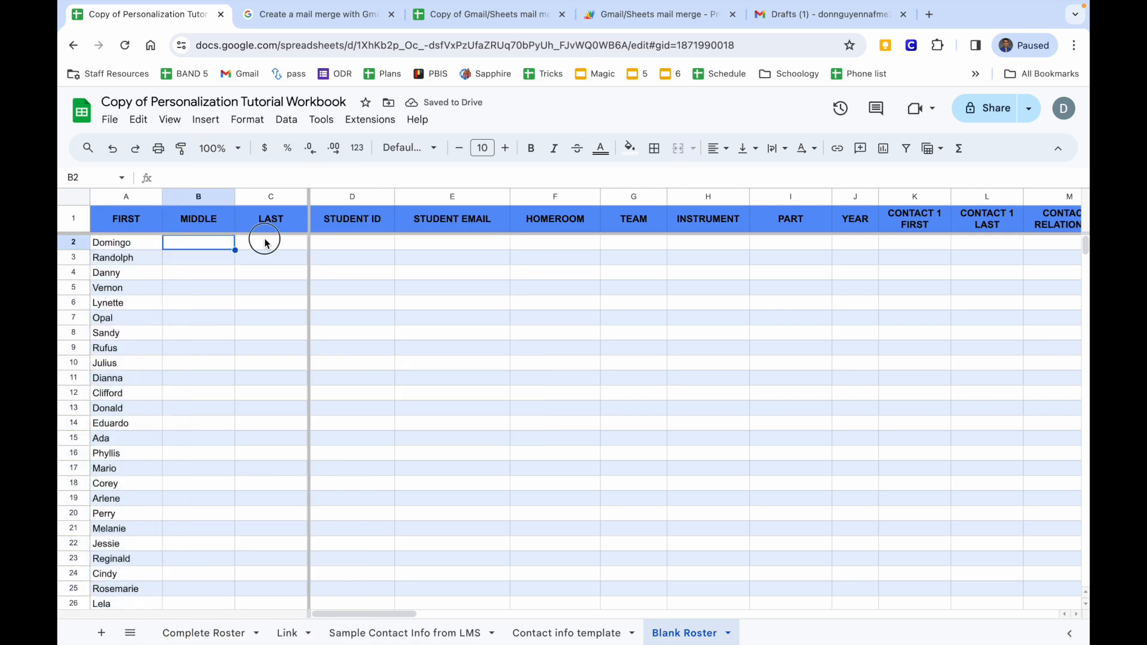
pyautogui.click(266, 244)
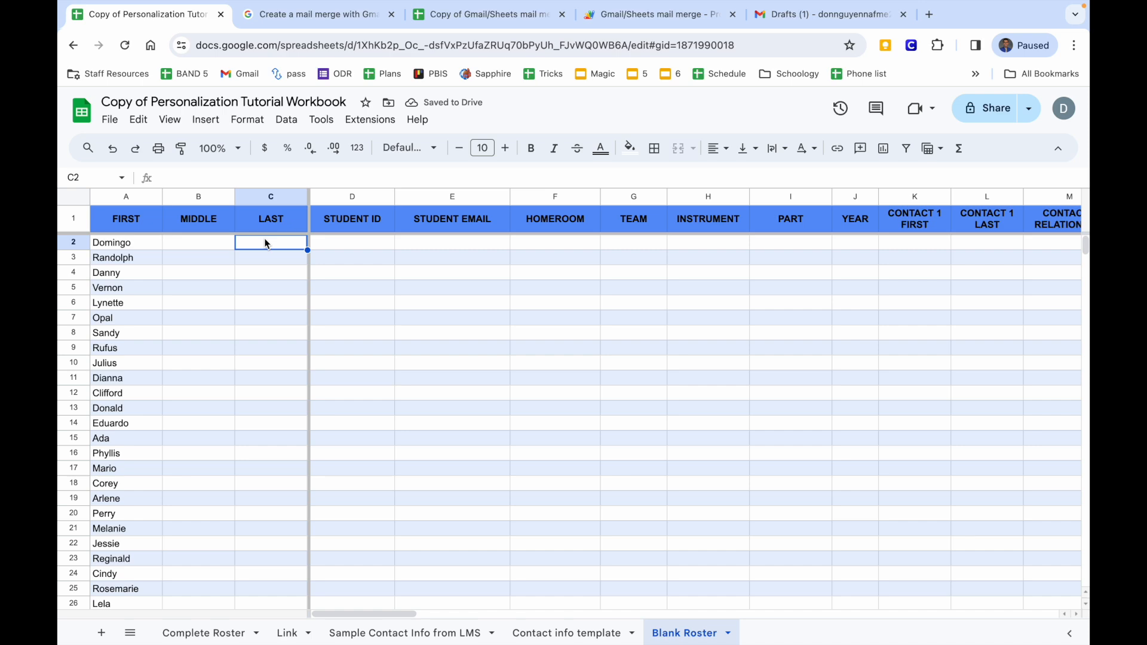
pyautogui.click(578, 632)
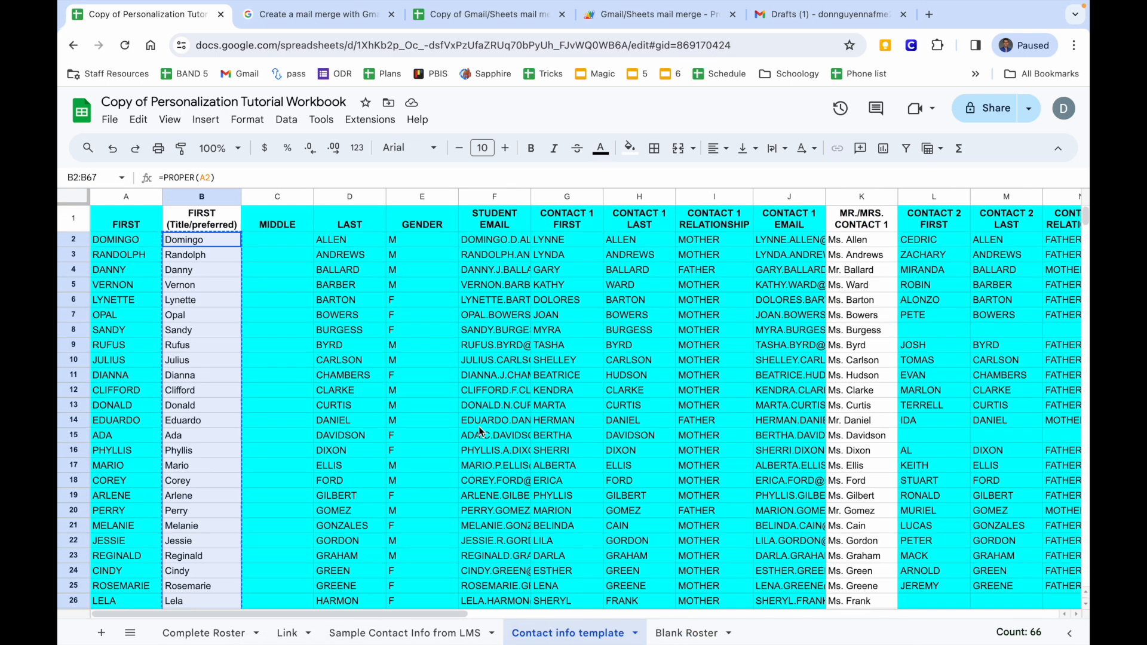
# Copy the last names in column D and paste them into Blank Roster C2 as values only.
pyautogui.moveTo(365, 242); pyautogui.dragTo(346, 554)
pyautogui.rightClick(346, 530)
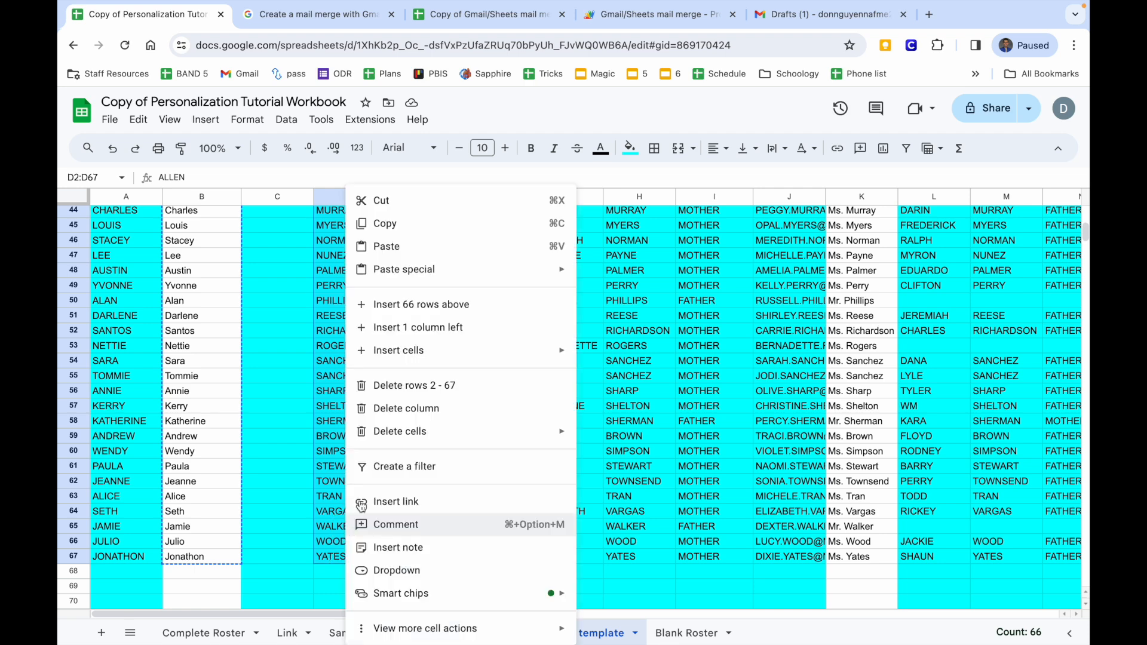
pyautogui.click(413, 229)
pyautogui.click(681, 633)
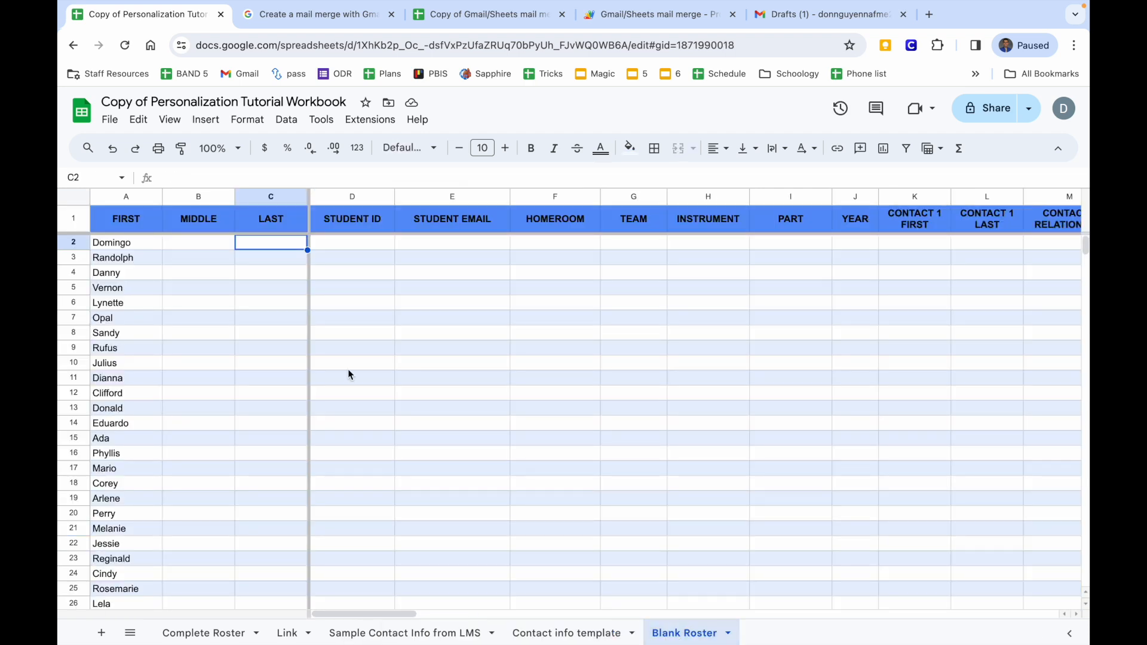
pyautogui.rightClick(265, 246)
pyautogui.moveTo(358, 230)
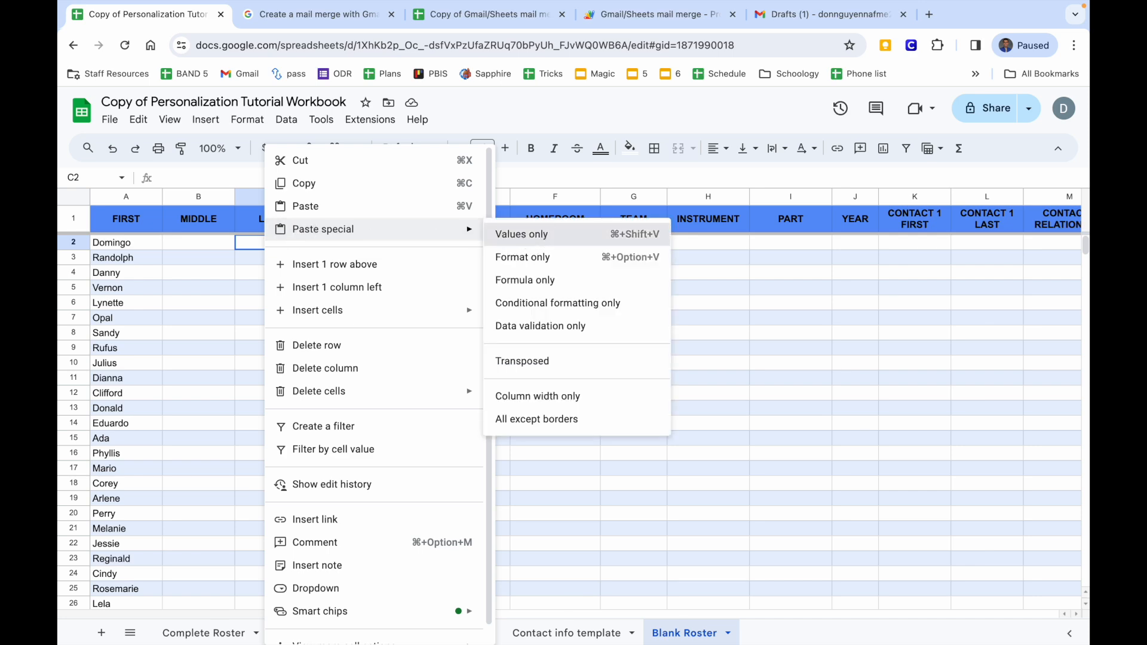
pyautogui.click(521, 234)
# Check the STUDENT ID and STUDENT EMAIL cells, then return to the Contact info template sheet.
pyautogui.scroll(-10, 266, 356)
pyautogui.scroll(10, 265, 350)
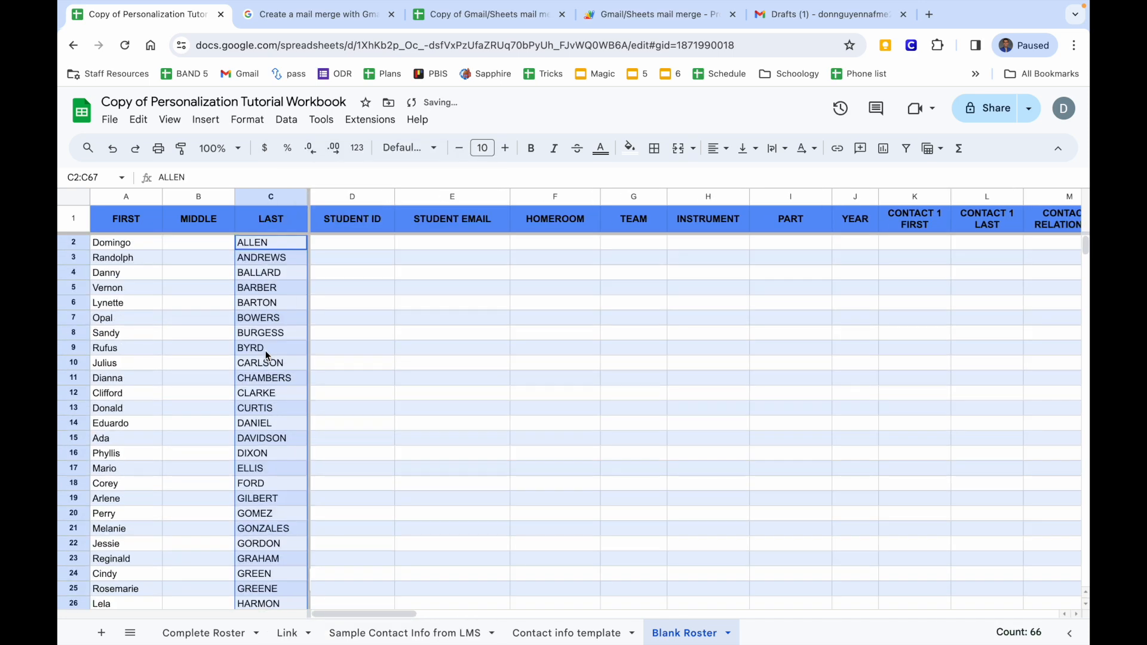
pyautogui.click(364, 245)
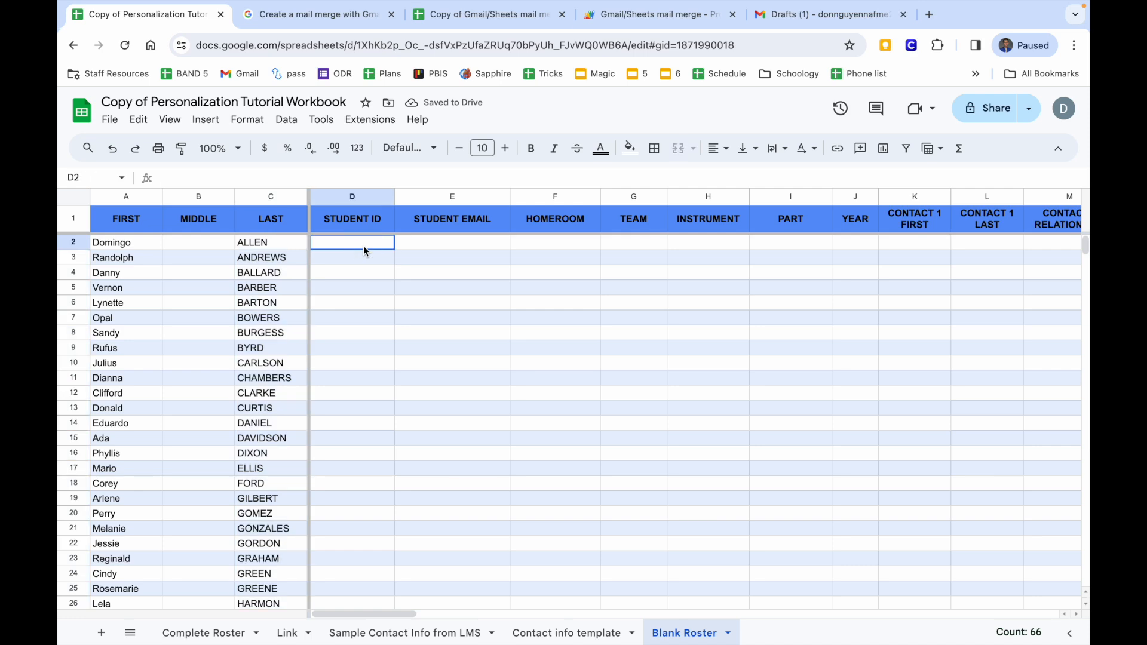
pyautogui.click(431, 257)
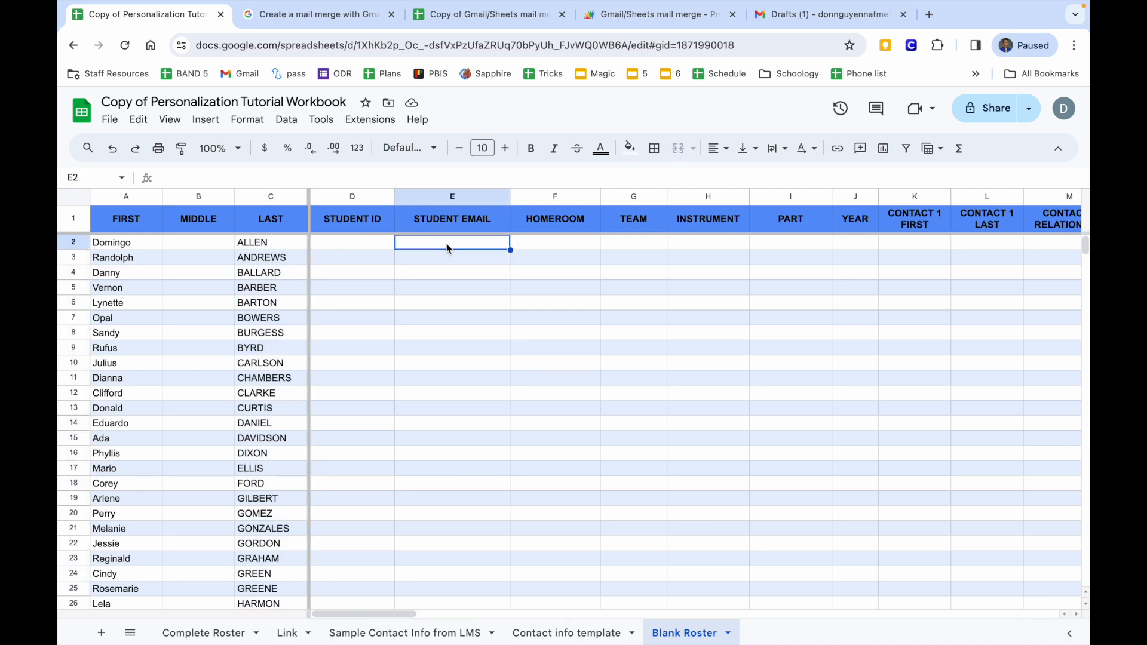
pyautogui.click(539, 635)
pyautogui.scroll(10, 454, 442)
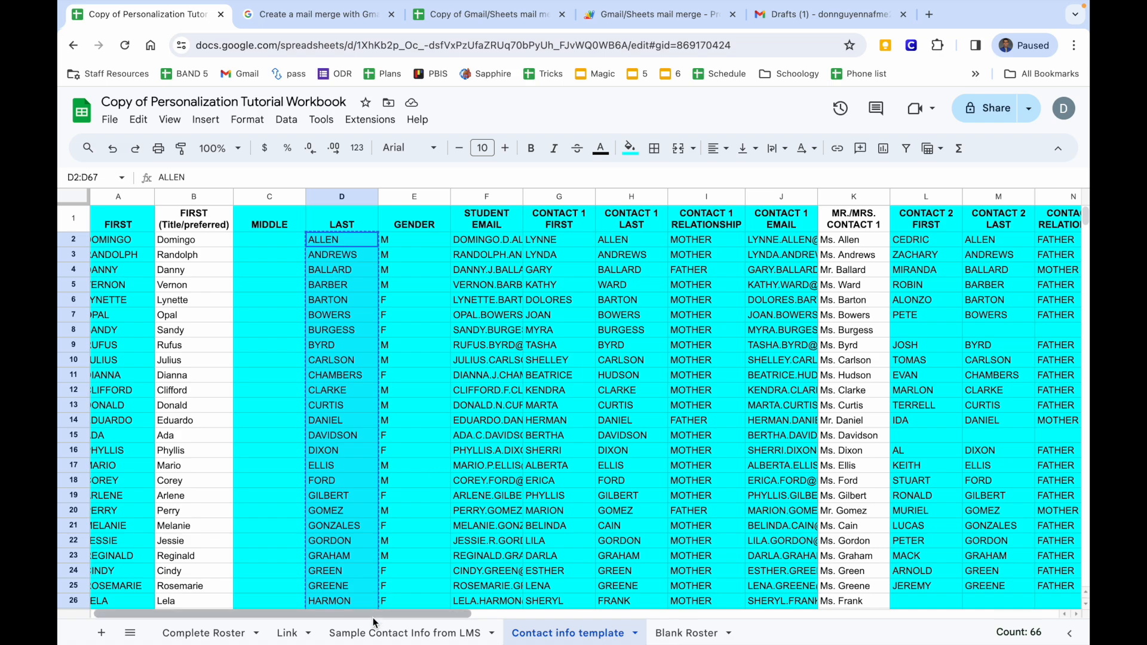
# Look over the Sample Contact Info from LMS, Contact info template and Blank Roster sheets.
pyautogui.click(382, 632)
pyautogui.scroll(10, 336, 501)
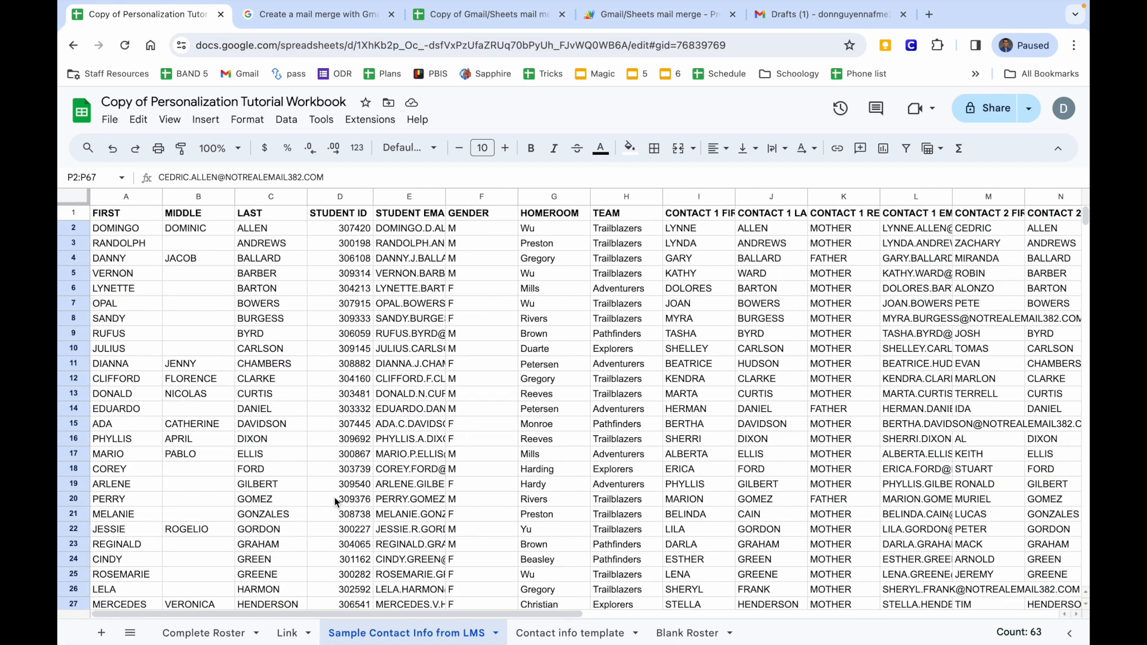
pyautogui.click(564, 638)
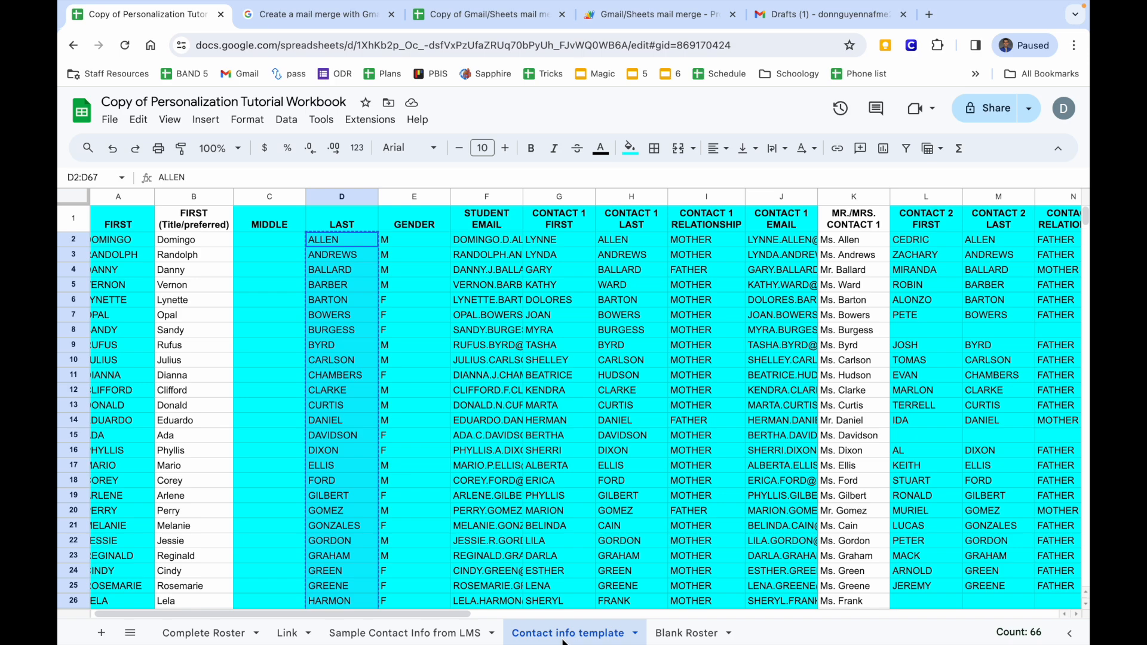
pyautogui.click(686, 632)
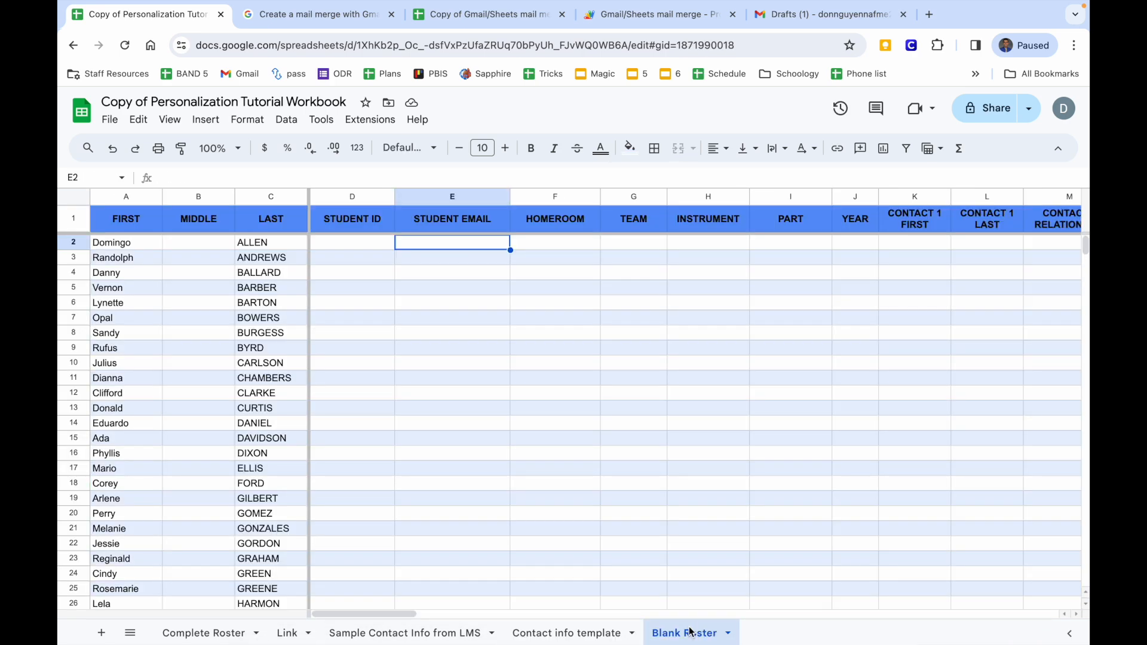
pyautogui.click(575, 640)
pyautogui.hscroll(1, 465, 396)
# Copy the student emails in column F and paste them into Blank Roster E2 as values only.
pyautogui.moveTo(418, 241); pyautogui.dragTo(419, 410)
pyautogui.rightClick(418, 410)
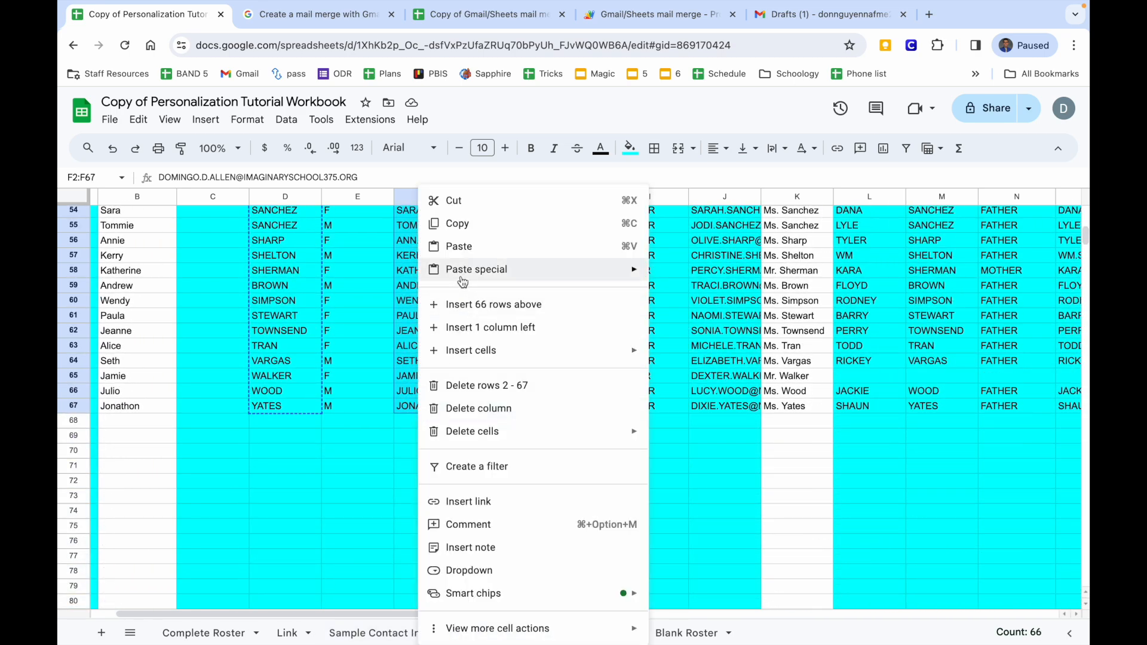
pyautogui.click(458, 224)
pyautogui.click(674, 632)
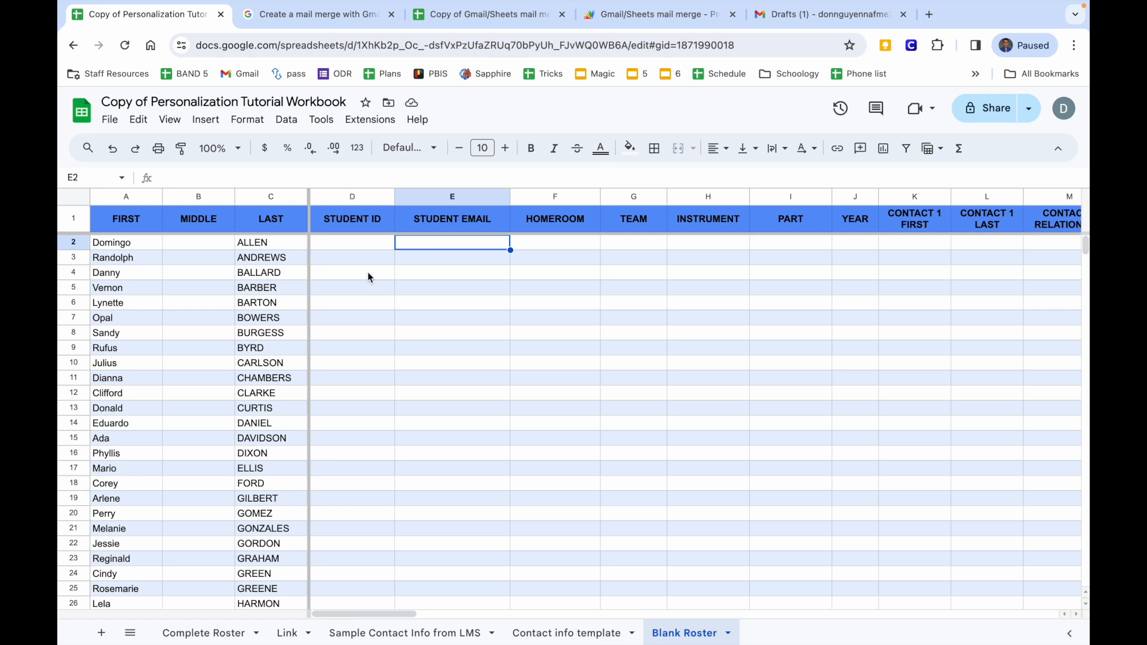
pyautogui.rightClick(420, 241)
pyautogui.moveTo(472, 232)
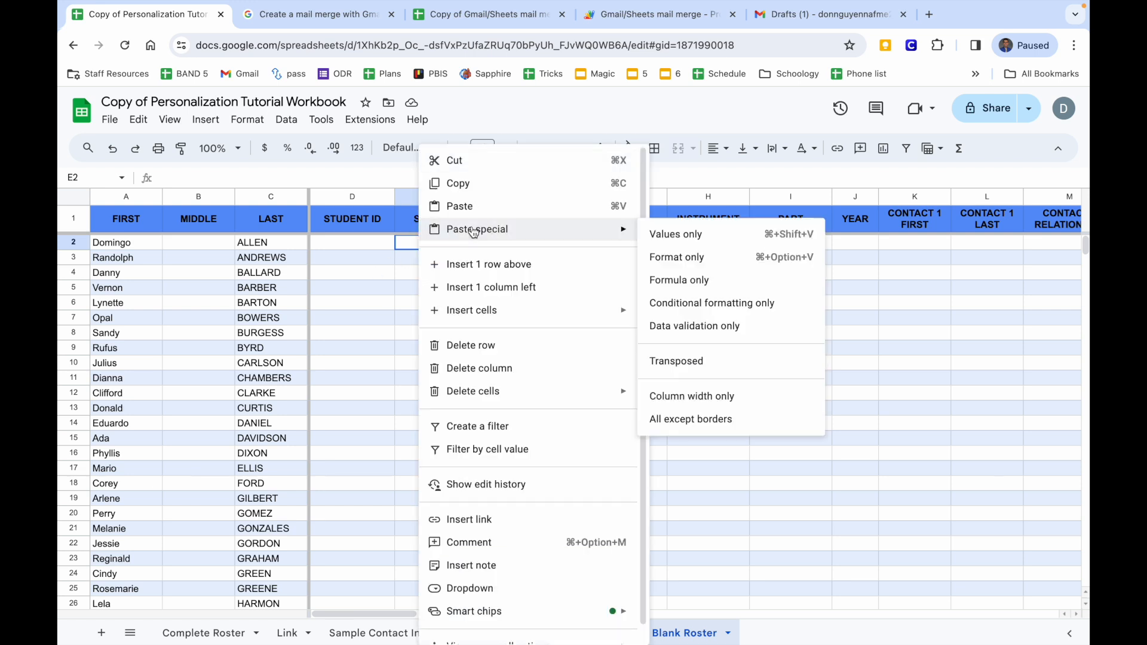
pyautogui.click(680, 234)
# Check the first HOMEROOM and TEAM cells on the Blank Roster.
pyautogui.click(575, 244)
pyautogui.hscroll(2, 575, 247)
pyautogui.click(575, 244)
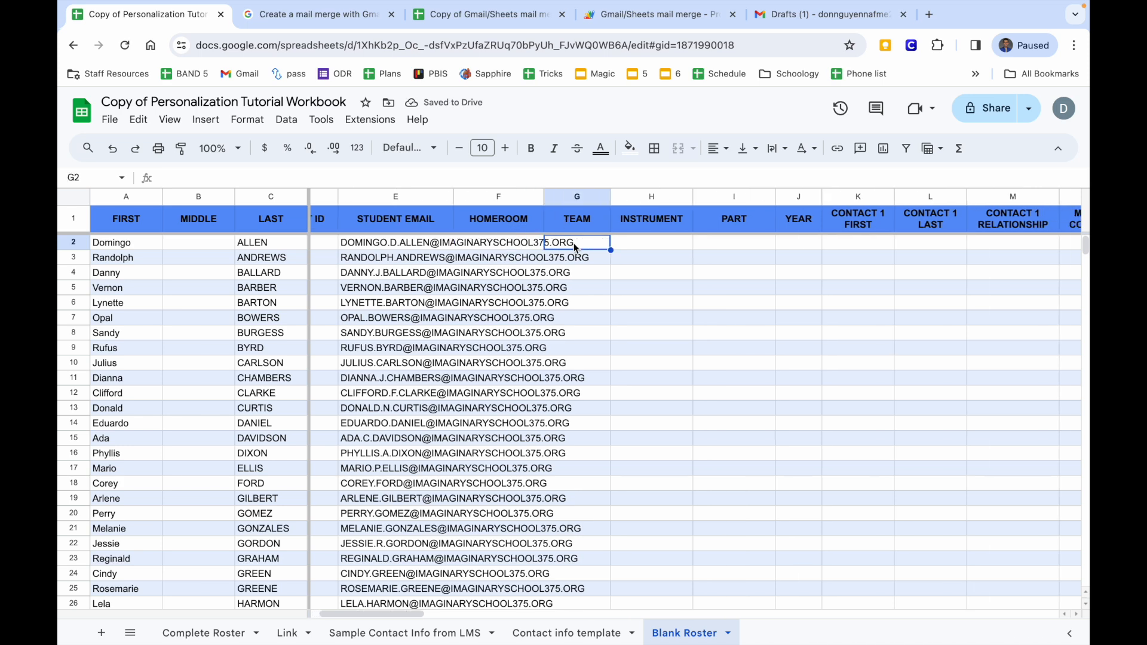
pyautogui.hscroll(3, 635, 253)
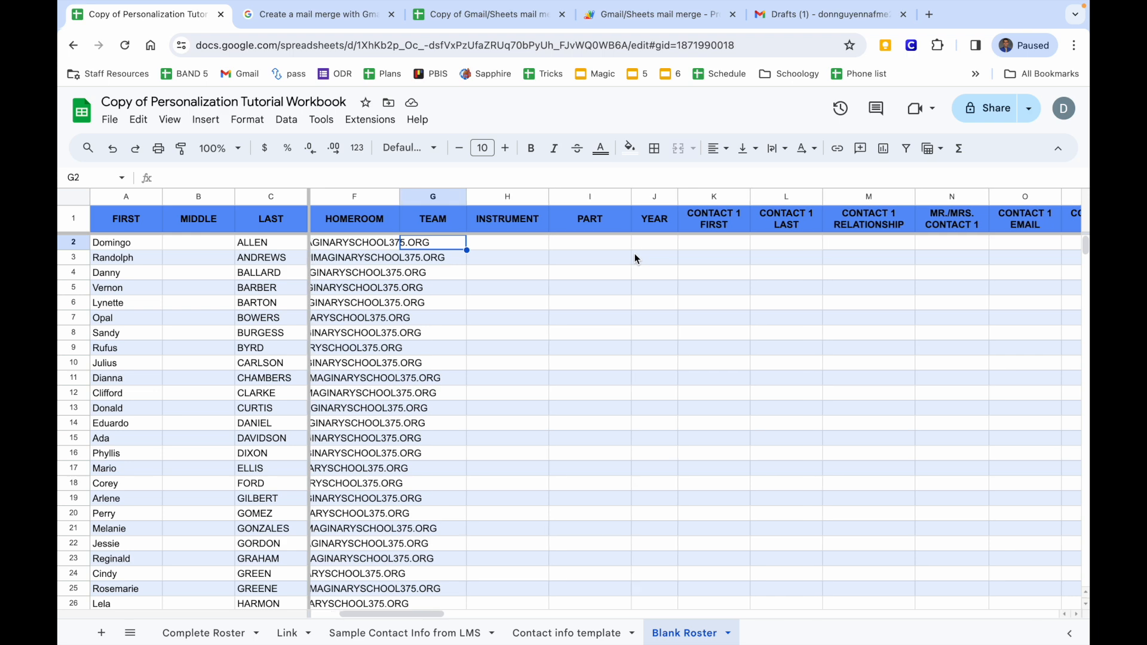
# Inspect Blank Roster cells K2 through O2 to settle on K2 as the Contact 1 paste target.
pyautogui.click(405, 635)
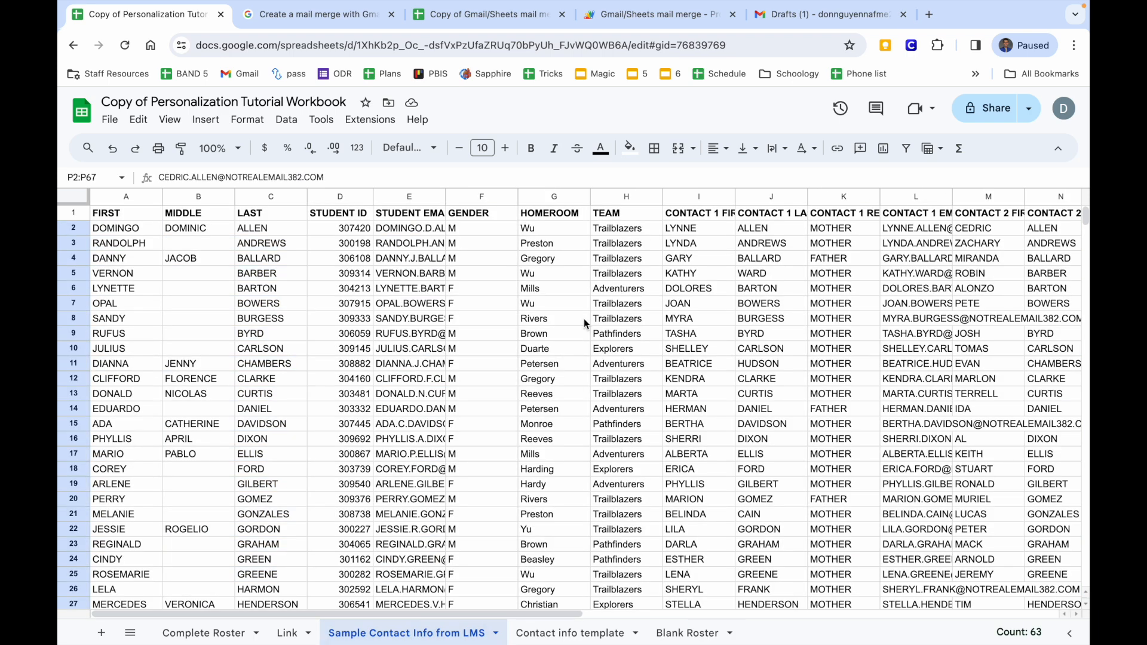
pyautogui.click(685, 632)
pyautogui.hscroll(3, 568, 270)
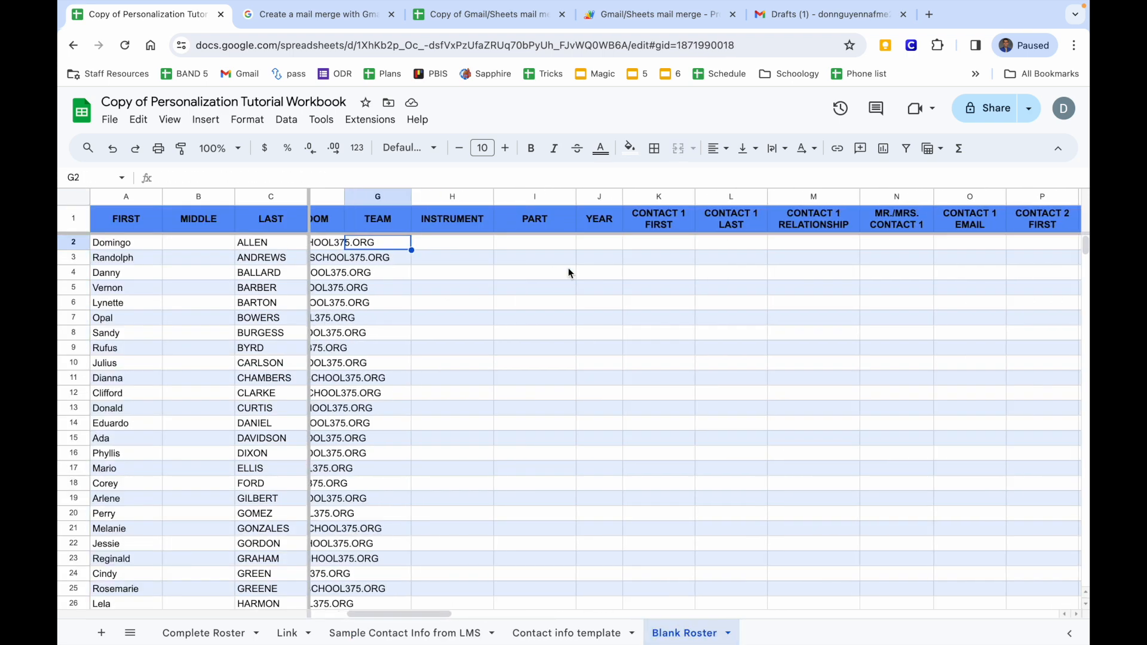
pyautogui.click(555, 242)
pyautogui.hscroll(1, 558, 241)
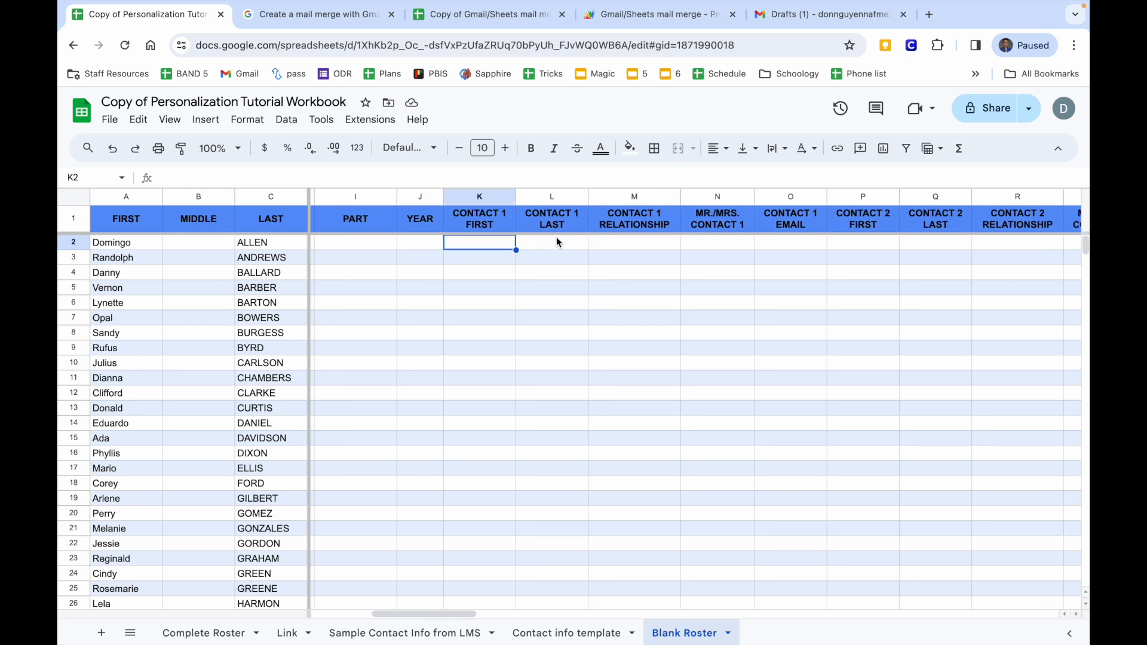
pyautogui.hscroll(1, 572, 241)
pyautogui.click(572, 245)
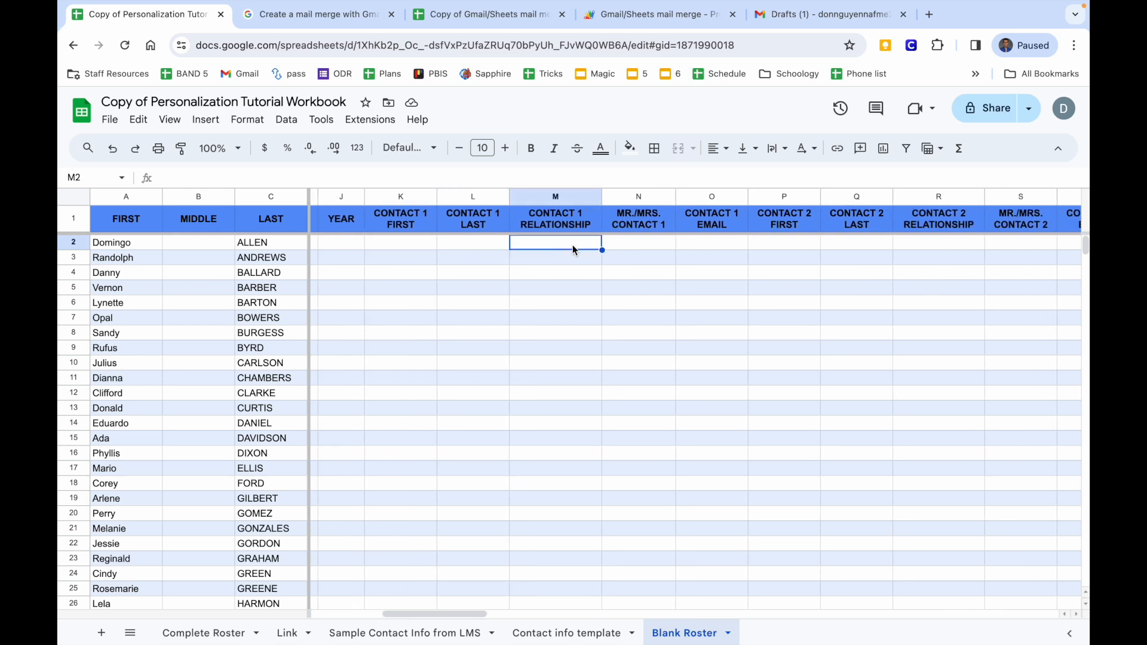
pyautogui.click(610, 244)
pyautogui.hscroll(-1, 612, 244)
pyautogui.hscroll(1, 611, 245)
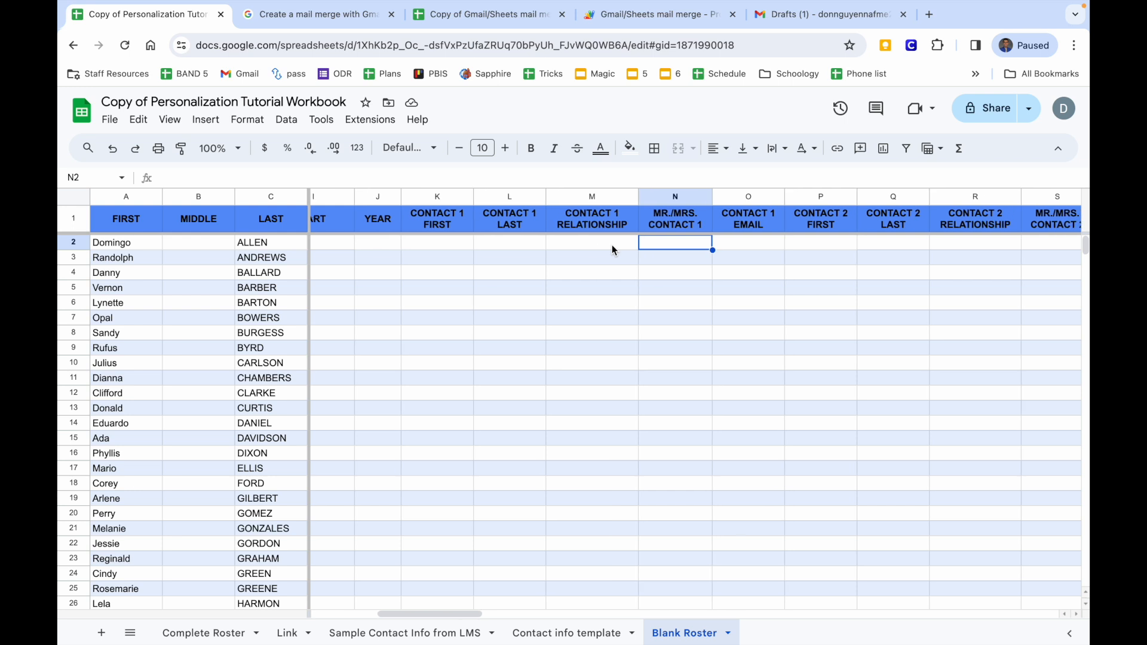
pyautogui.hscroll(1, 643, 247)
pyautogui.click(699, 243)
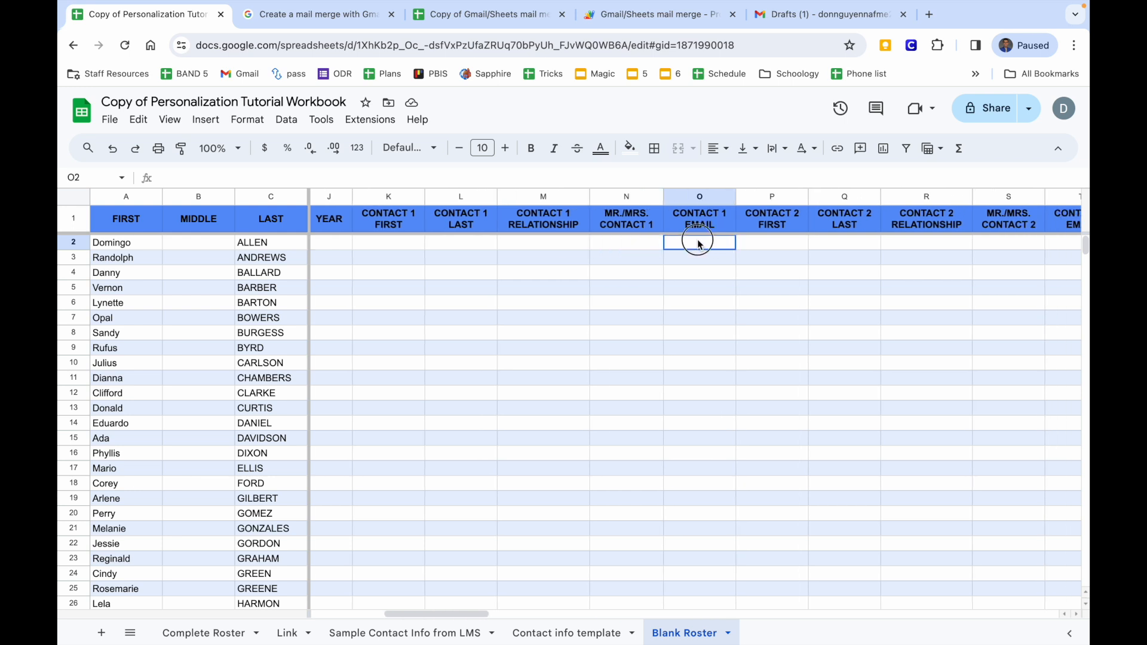
pyautogui.click(383, 244)
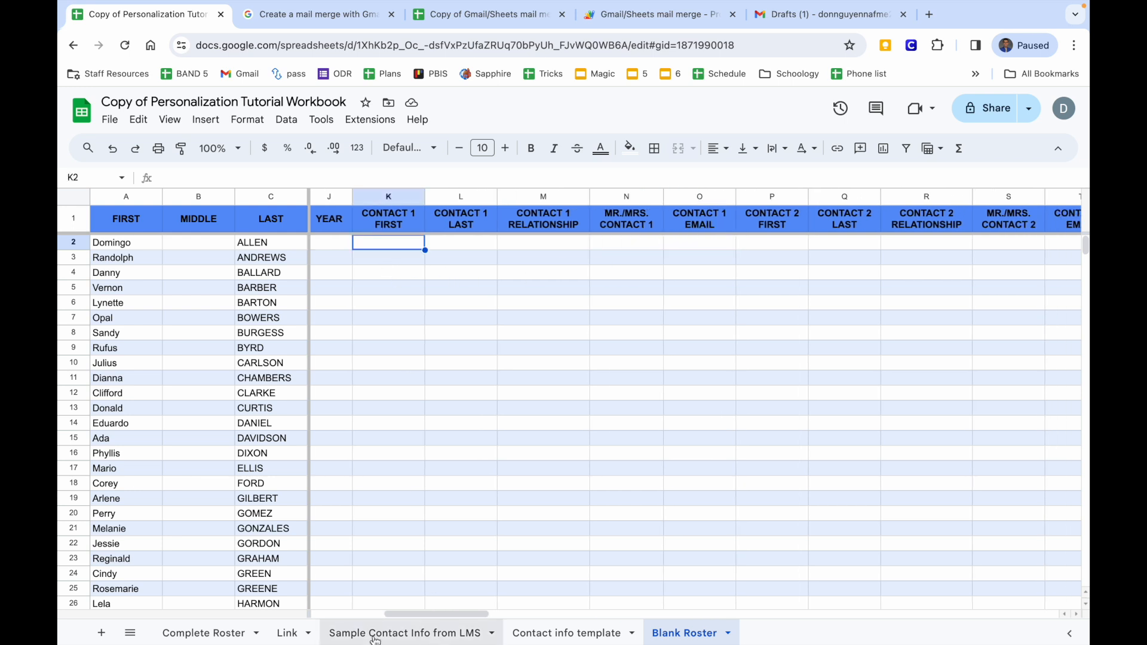
# Copy the Contact 1 data block in columns G to K of the Contact info template.
pyautogui.click(349, 633)
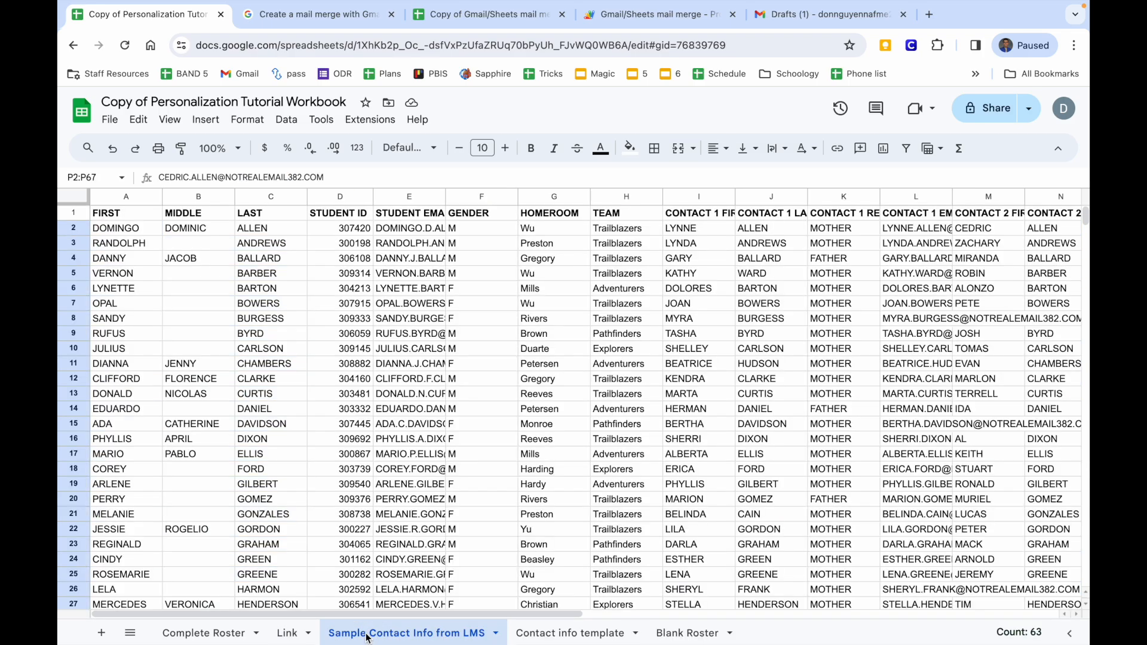
pyautogui.click(525, 633)
pyautogui.scroll(12, 570, 492)
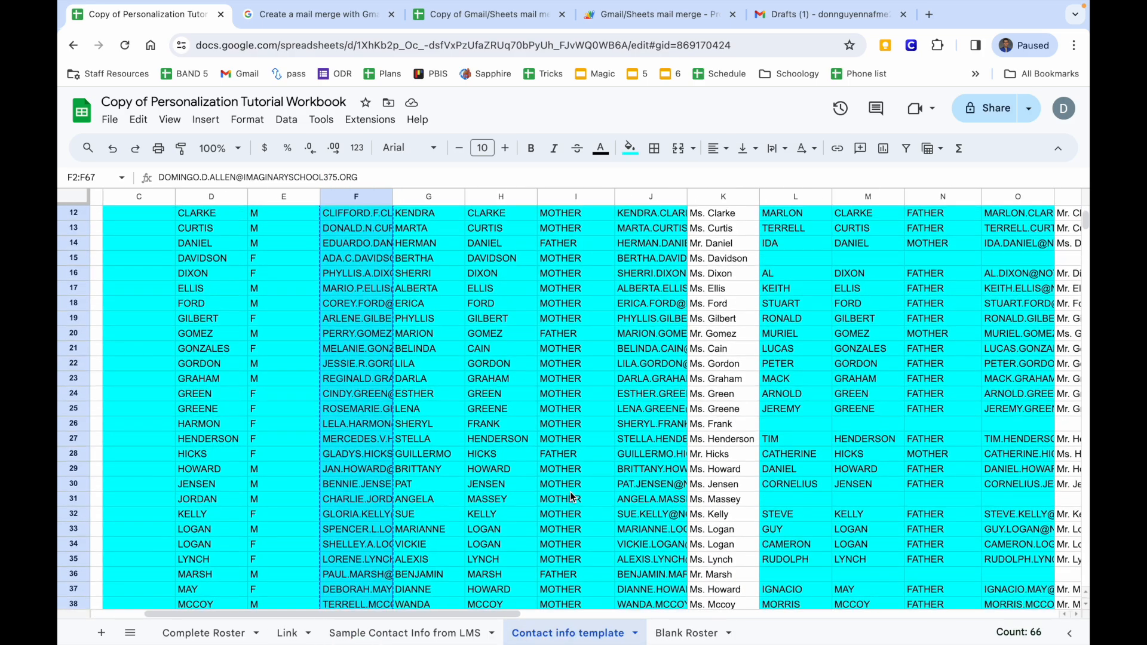
pyautogui.hscroll(2, 570, 492)
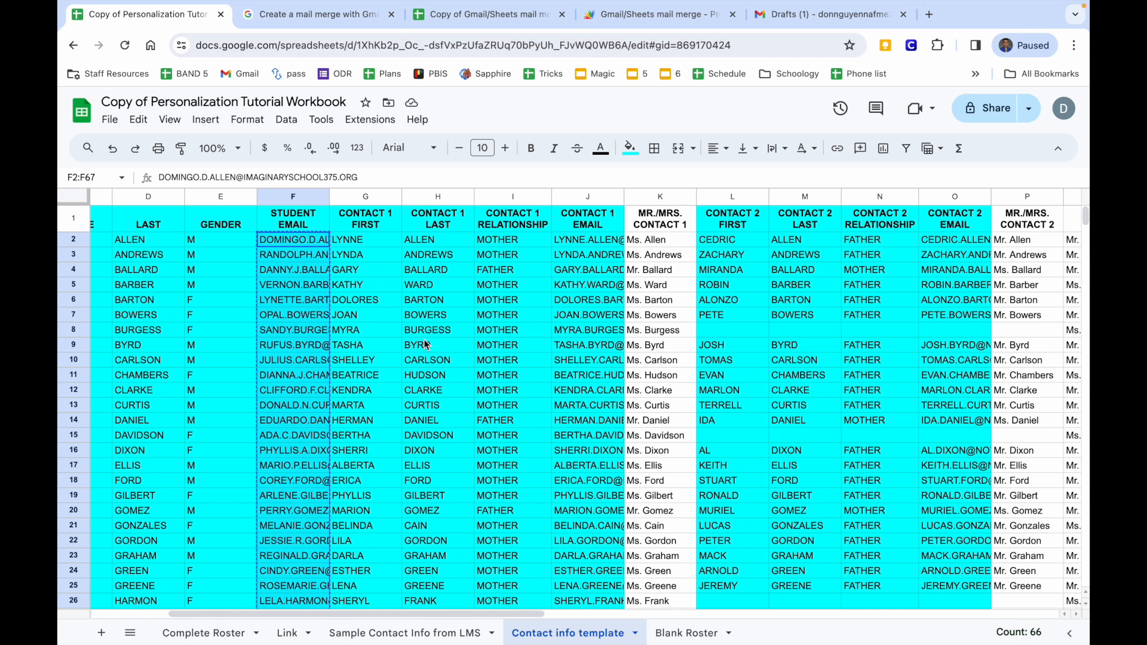
pyautogui.moveTo(361, 238); pyautogui.dragTo(653, 545)
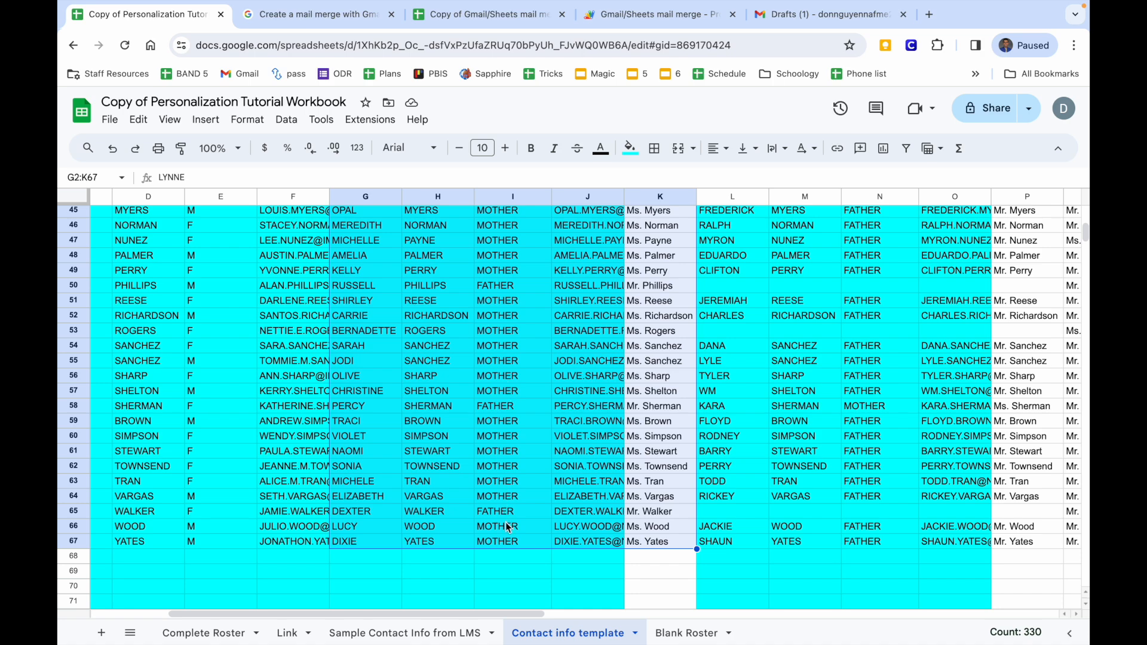
pyautogui.scroll(15, 576, 332)
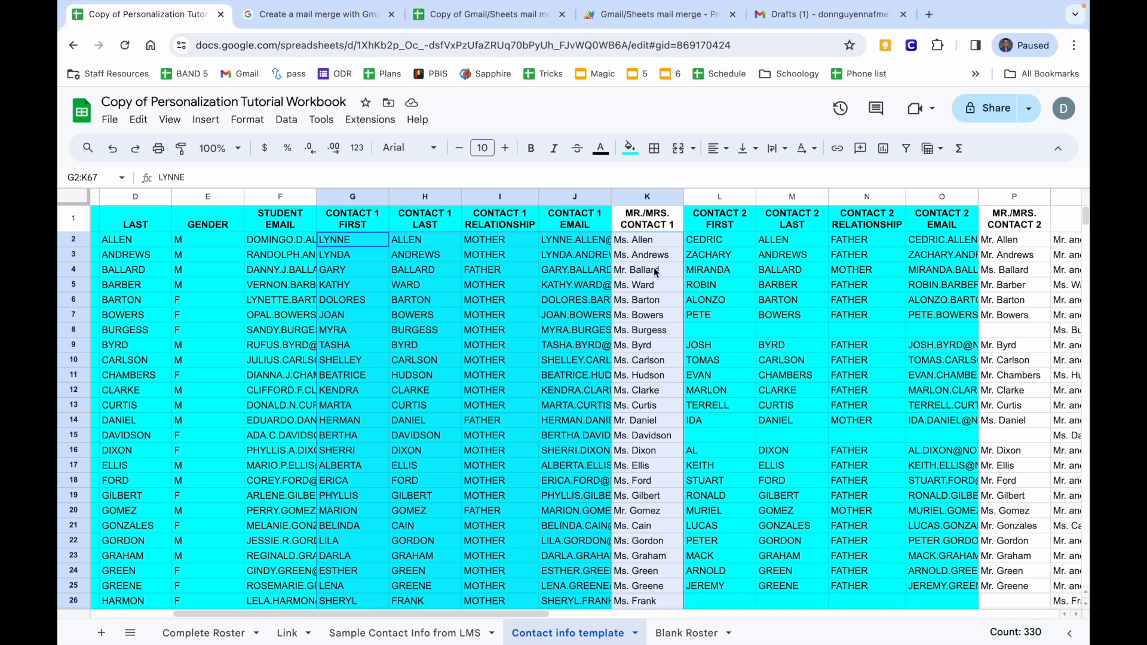
pyautogui.hotkey('ctrl', 'c')
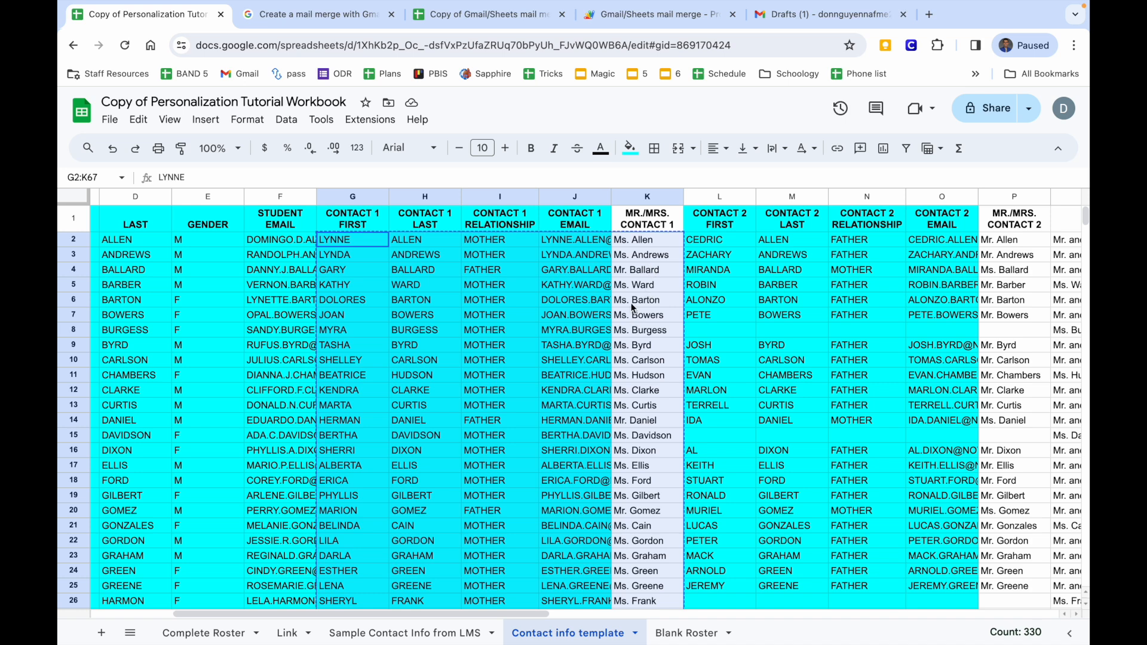
# Paste the Contact 1 block into Blank Roster K2 as values only.
pyautogui.click(681, 633)
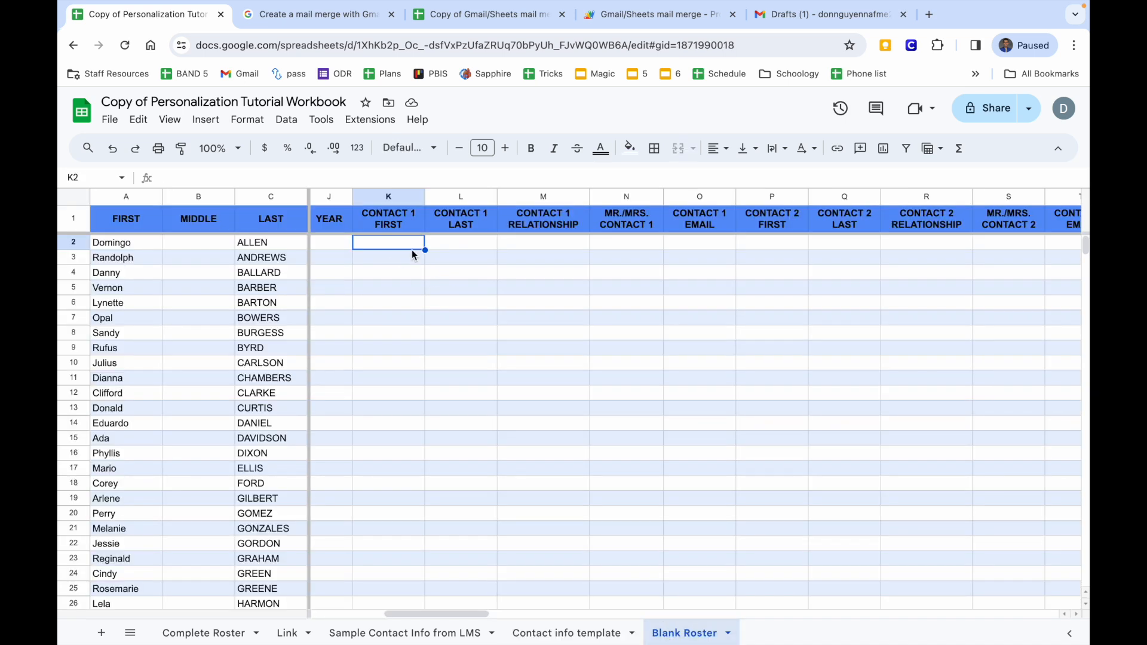
pyautogui.hscroll(1, 411, 250)
pyautogui.rightClick(396, 241)
pyautogui.moveTo(424, 231)
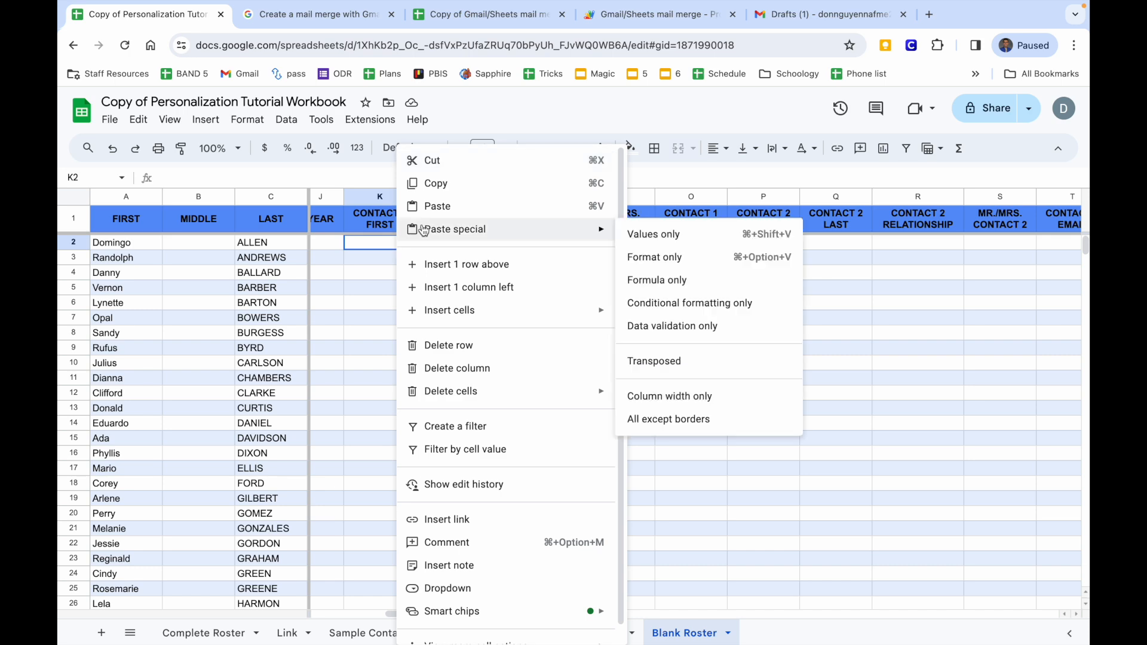
pyautogui.click(669, 235)
pyautogui.moveTo(586, 275)
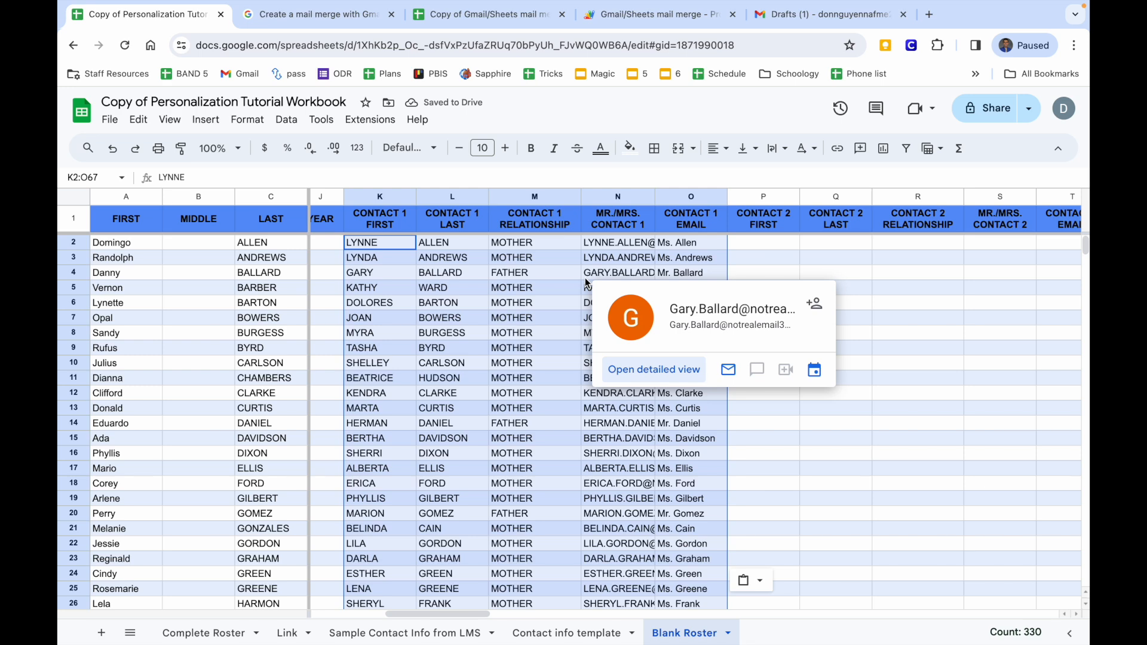
# Verify the pasted first name, last name and relationship in K2:M2, noting N2 holds an email.
pyautogui.hscroll(-2, 540, 328)
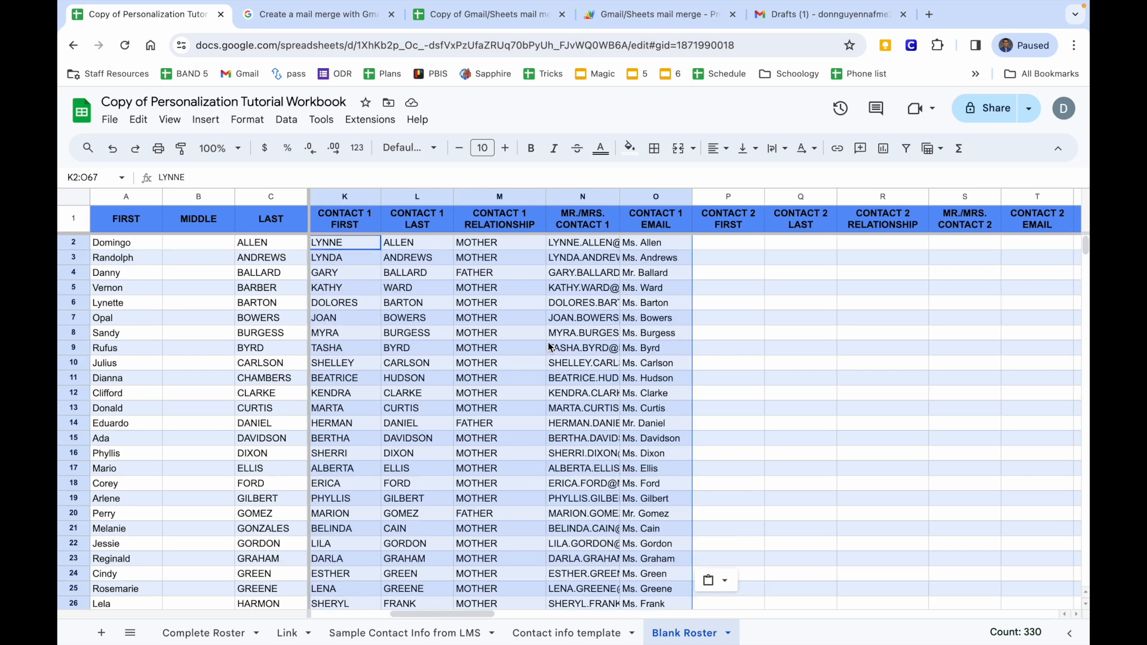
pyautogui.click(470, 244)
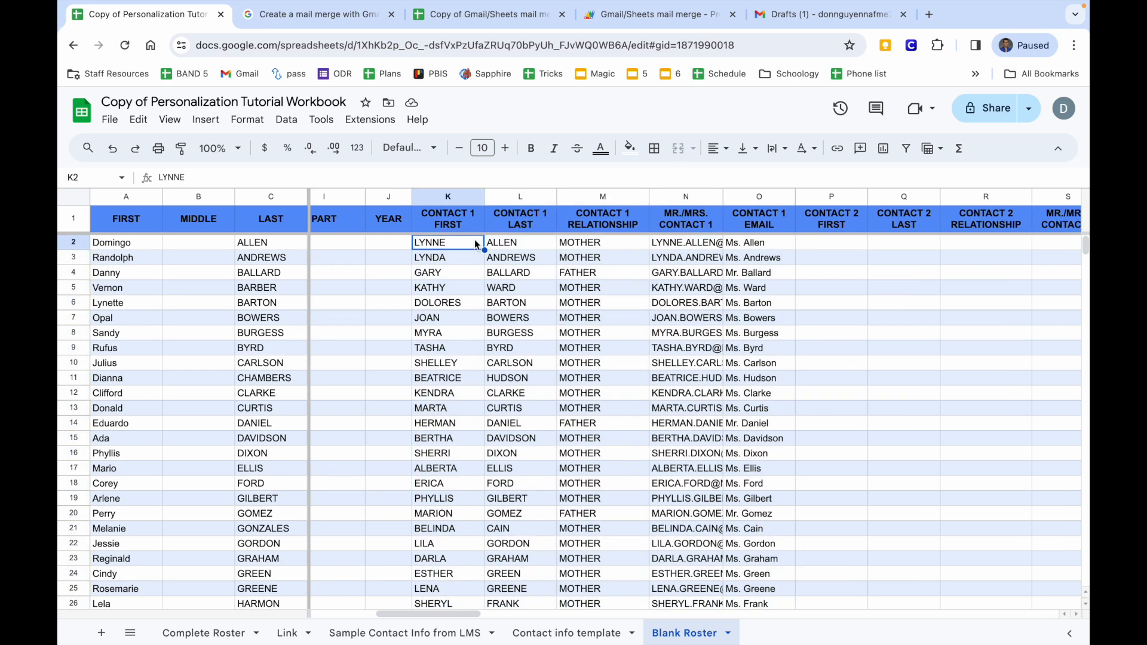
pyautogui.click(511, 248)
pyautogui.click(583, 249)
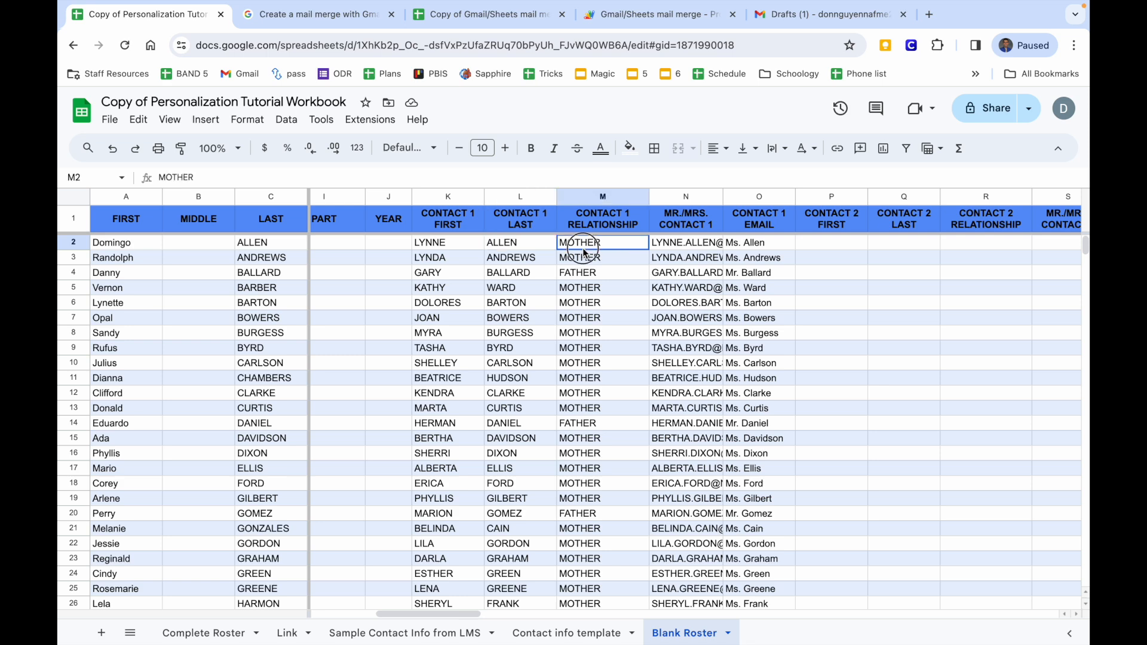
pyautogui.click(664, 243)
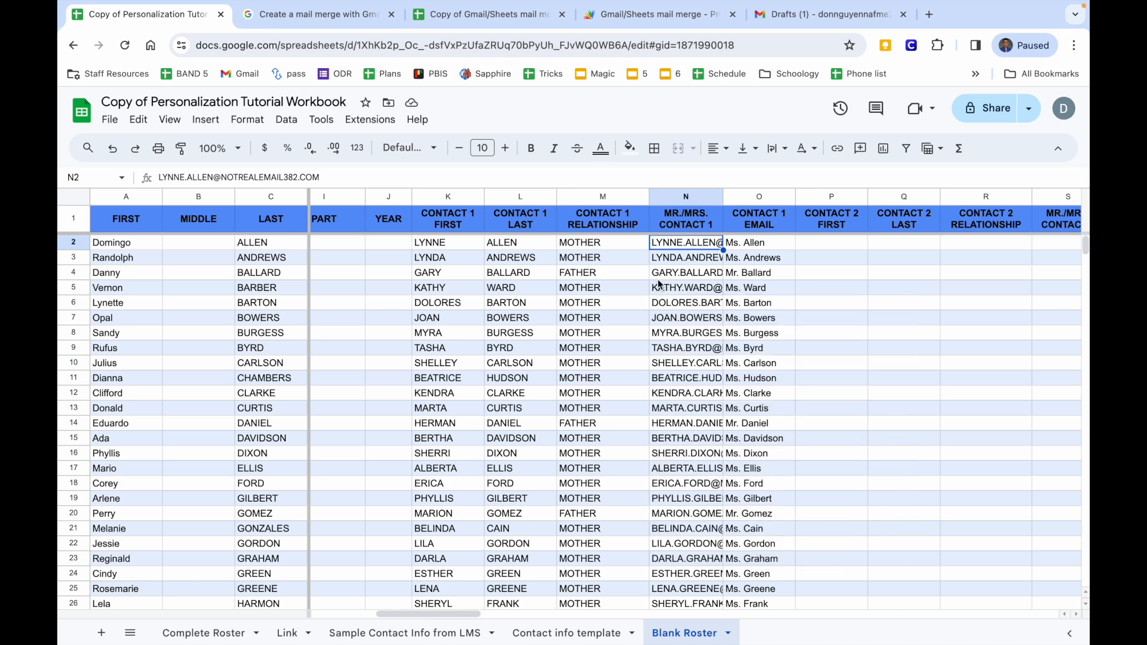
# Clear the misplaced email and title values from columns N and O (N2:O85).
pyautogui.moveTo(699, 298)
pyautogui.moveTo(711, 247); pyautogui.dragTo(698, 484)
pyautogui.moveTo(698, 484)
pyautogui.moveTo(699, 576); pyautogui.dragTo(739, 641)
pyautogui.press('Delete')
pyautogui.scroll(15, 735, 309)
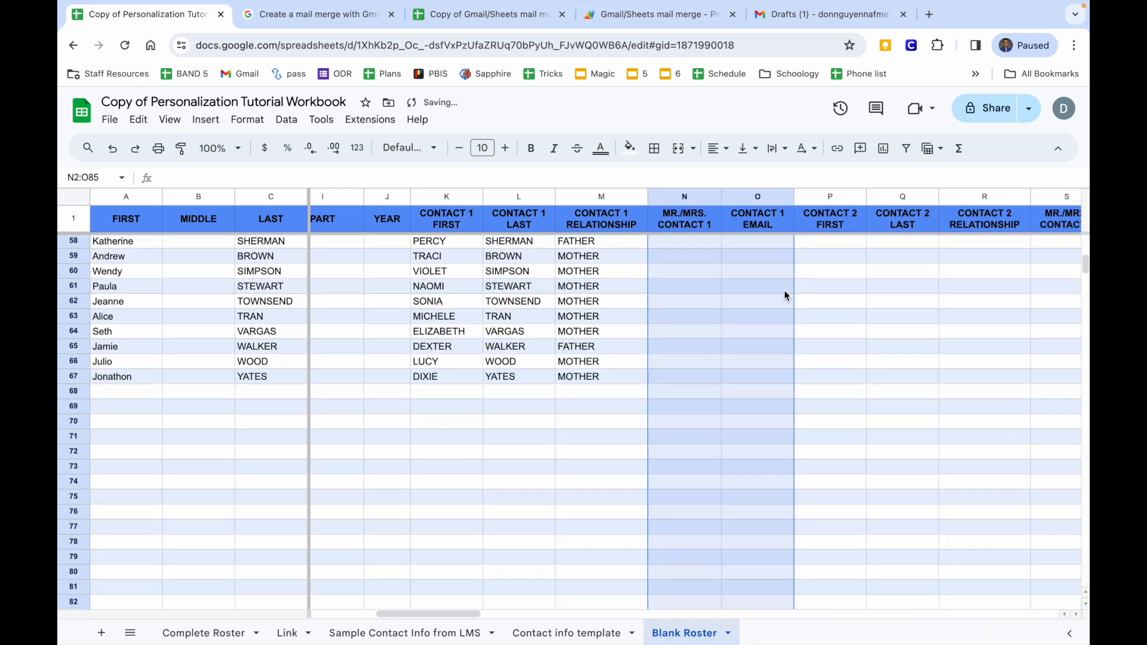
pyautogui.click(667, 250)
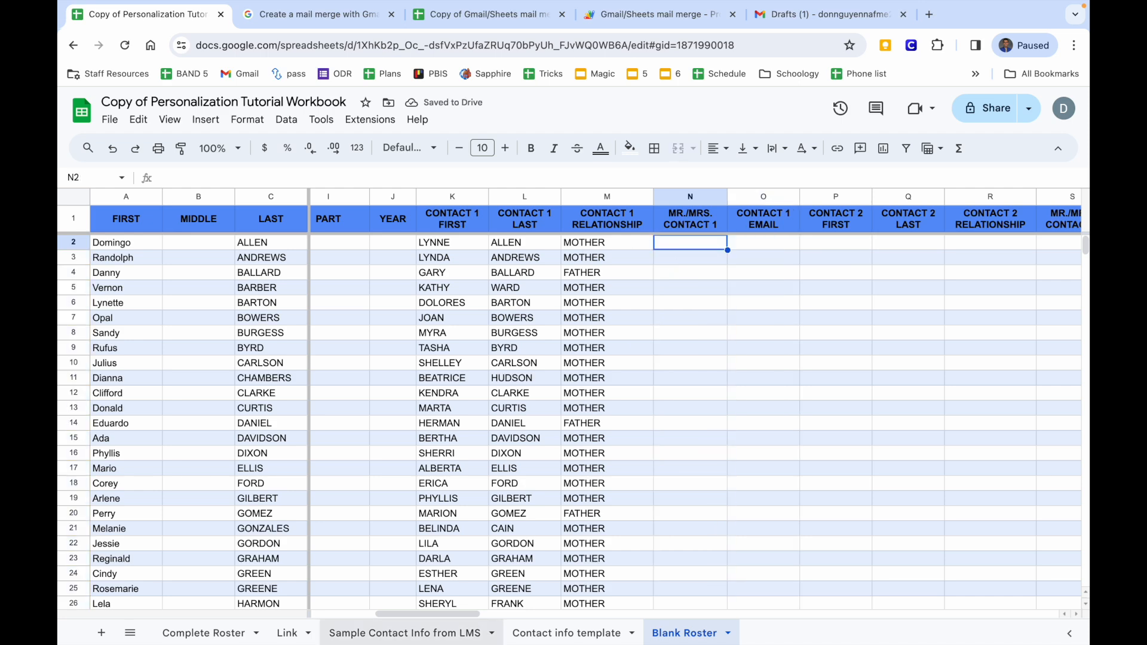
# Paste the Contact 1 Mr./Mrs. titles from template column K into Blank Roster N2 as values.
pyautogui.click(541, 633)
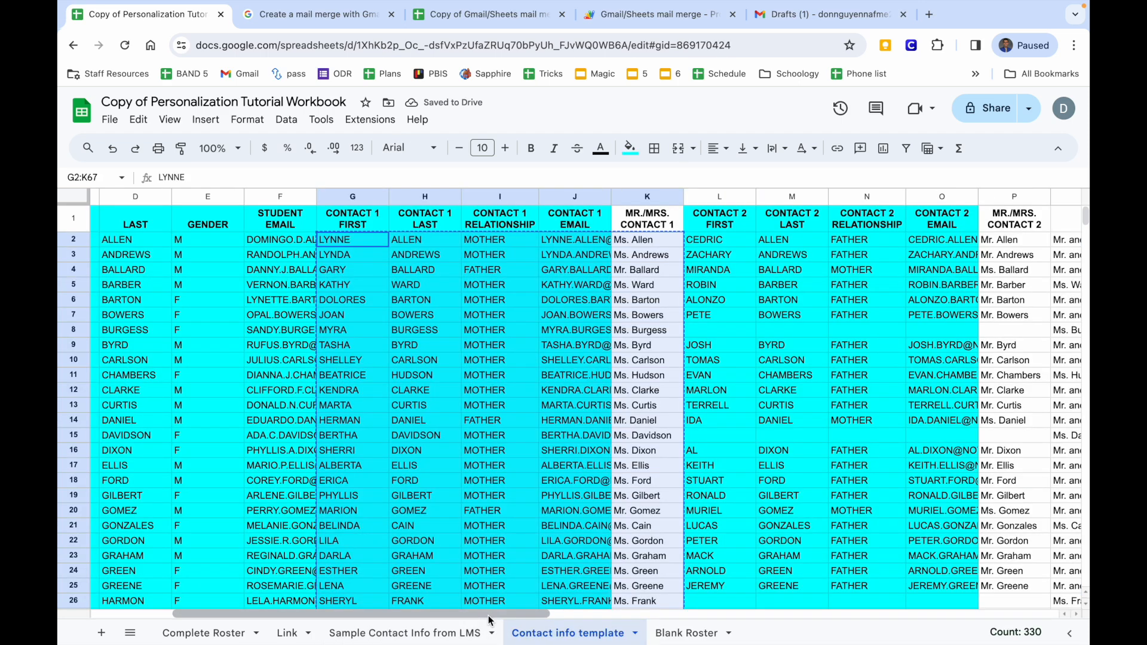
pyautogui.hscroll(2, 556, 363)
pyautogui.moveTo(599, 246); pyautogui.dragTo(618, 426)
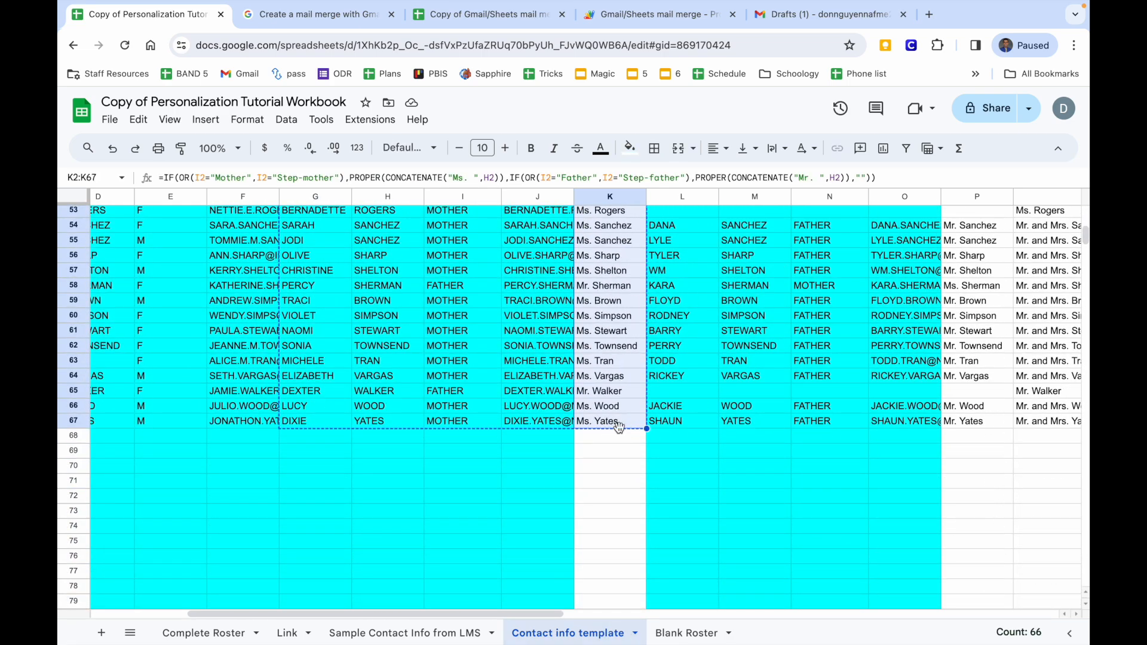
pyautogui.click(681, 633)
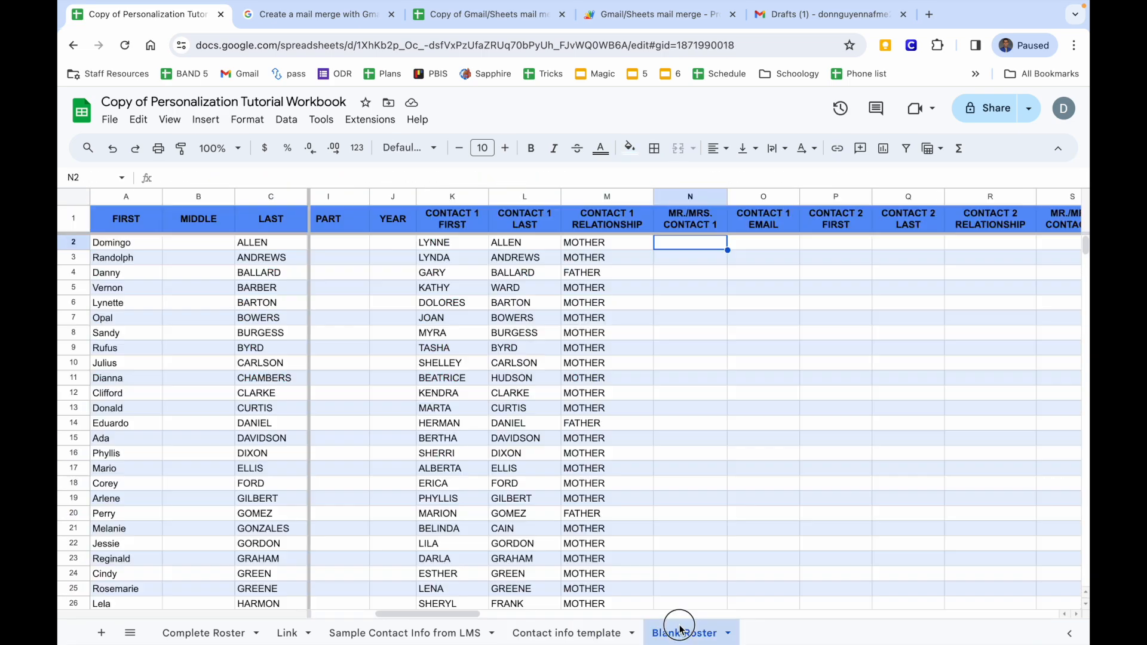
pyautogui.rightClick(690, 250)
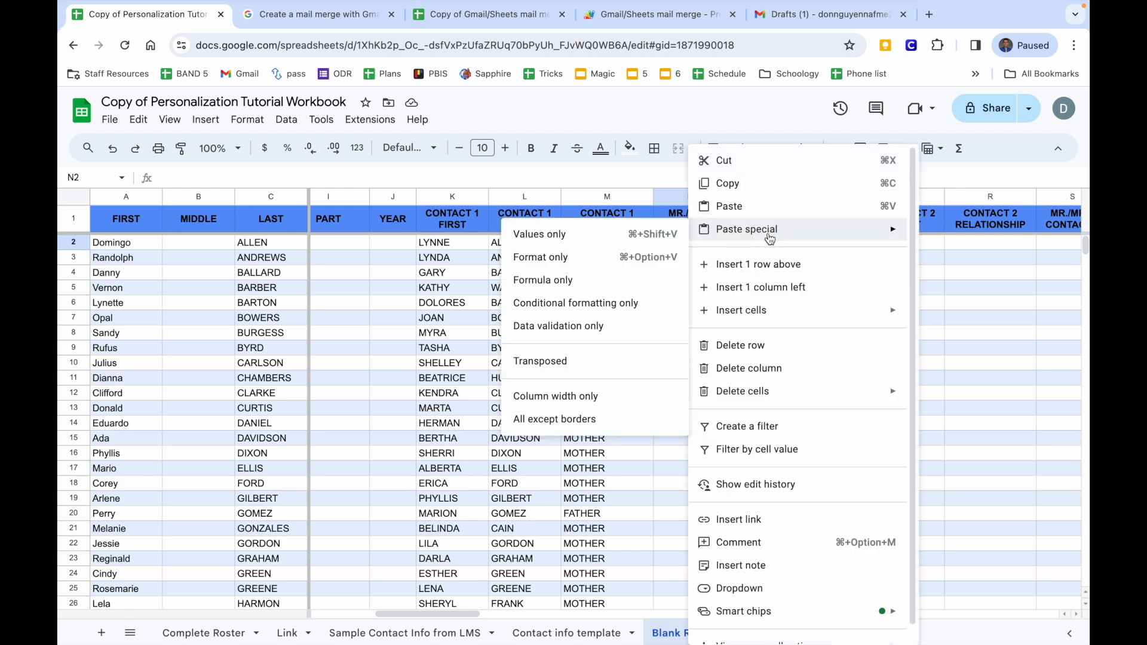
pyautogui.click(675, 236)
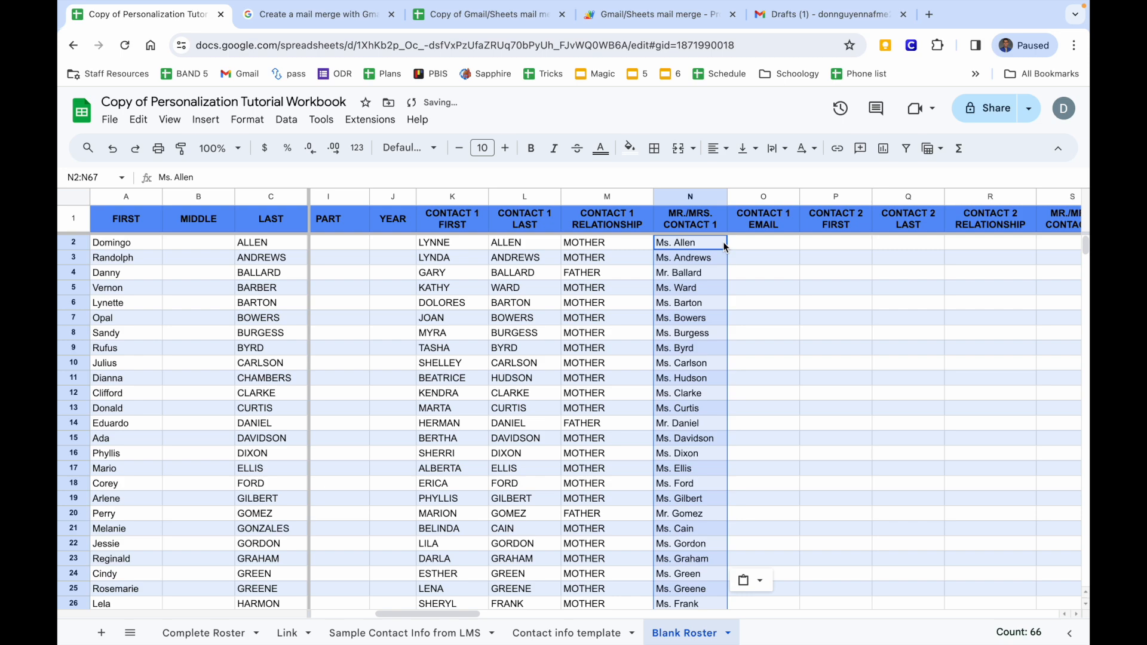
# Copy the Contact 1 emails in J2:J67 and paste them into Blank Roster O2 as values only.
pyautogui.click(530, 633)
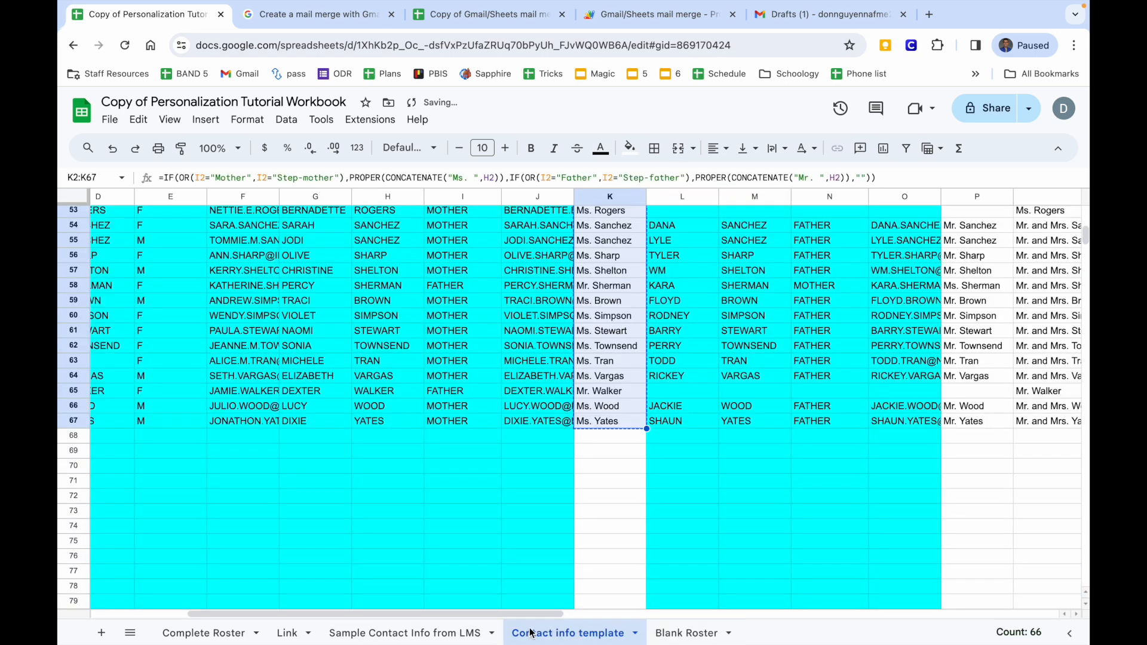
pyautogui.scroll(7, 545, 355)
pyautogui.moveTo(512, 227); pyautogui.dragTo(515, 561)
pyautogui.hotkey('ctrl', 'c')
pyautogui.moveTo(514, 560)
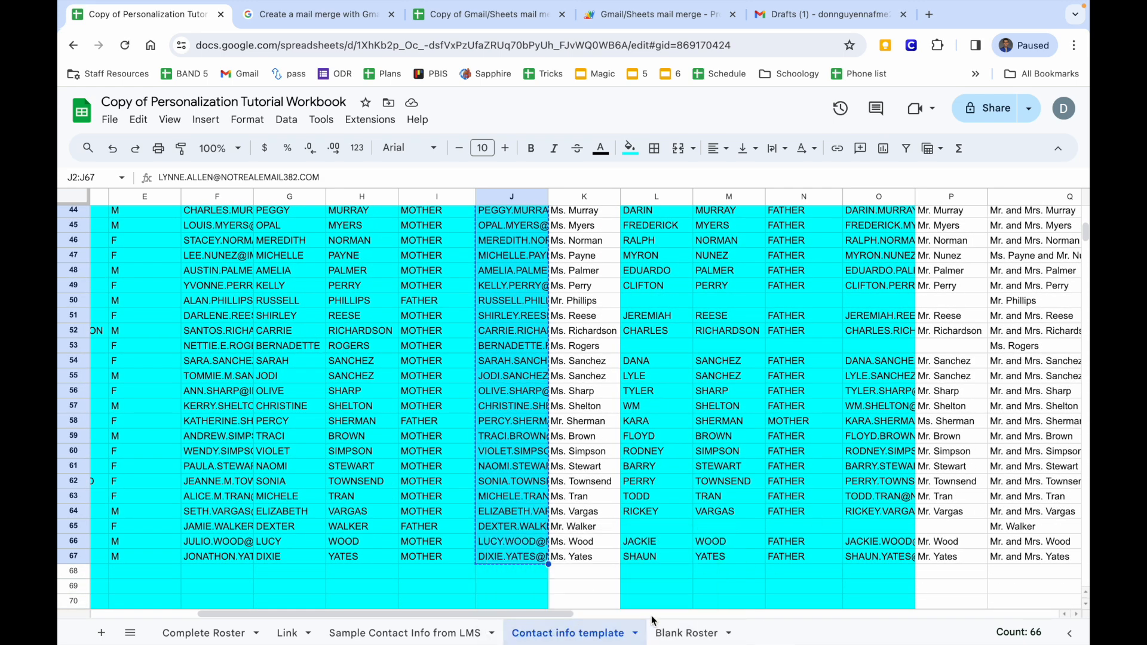
pyautogui.click(656, 632)
pyautogui.hscroll(1, 720, 255)
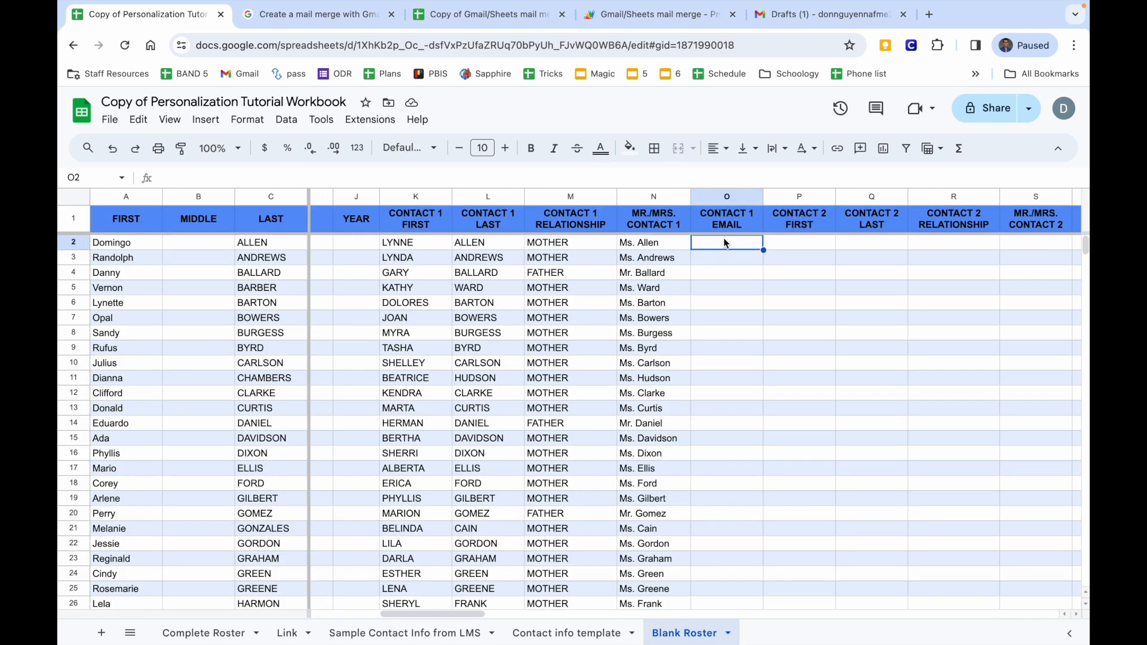
pyautogui.rightClick(723, 238)
pyautogui.moveTo(756, 234)
pyautogui.click(575, 234)
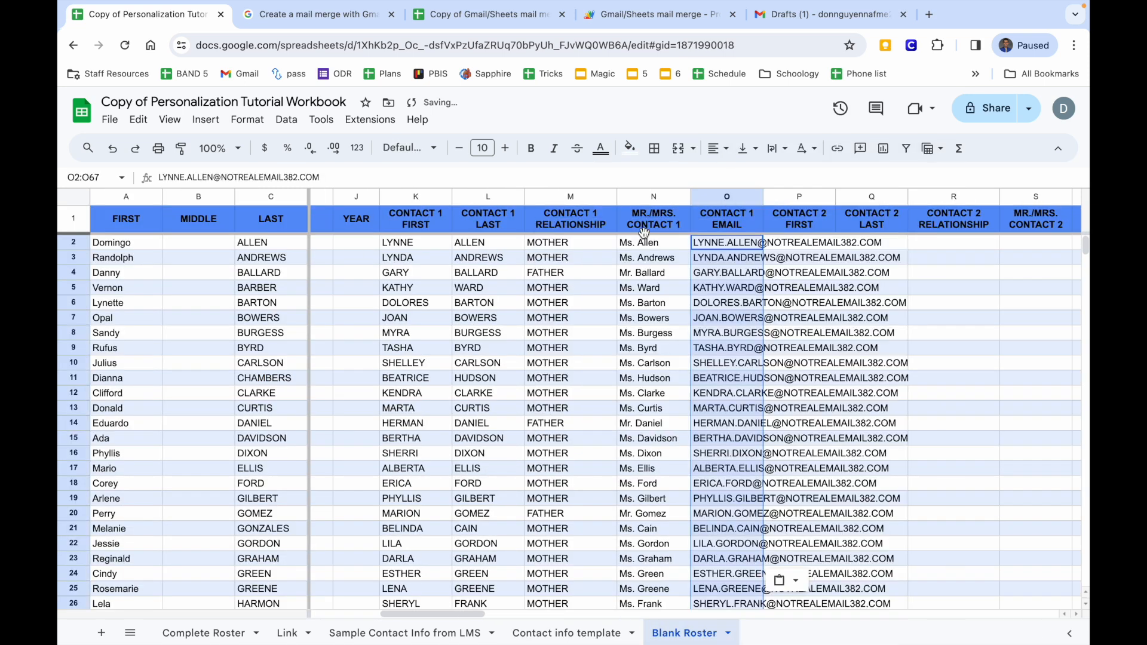
# Widen the Contact 1 Email column so the addresses fit.
pyautogui.hscroll(2, 772, 291)
pyautogui.moveTo(626, 194); pyautogui.dragTo(691, 196)
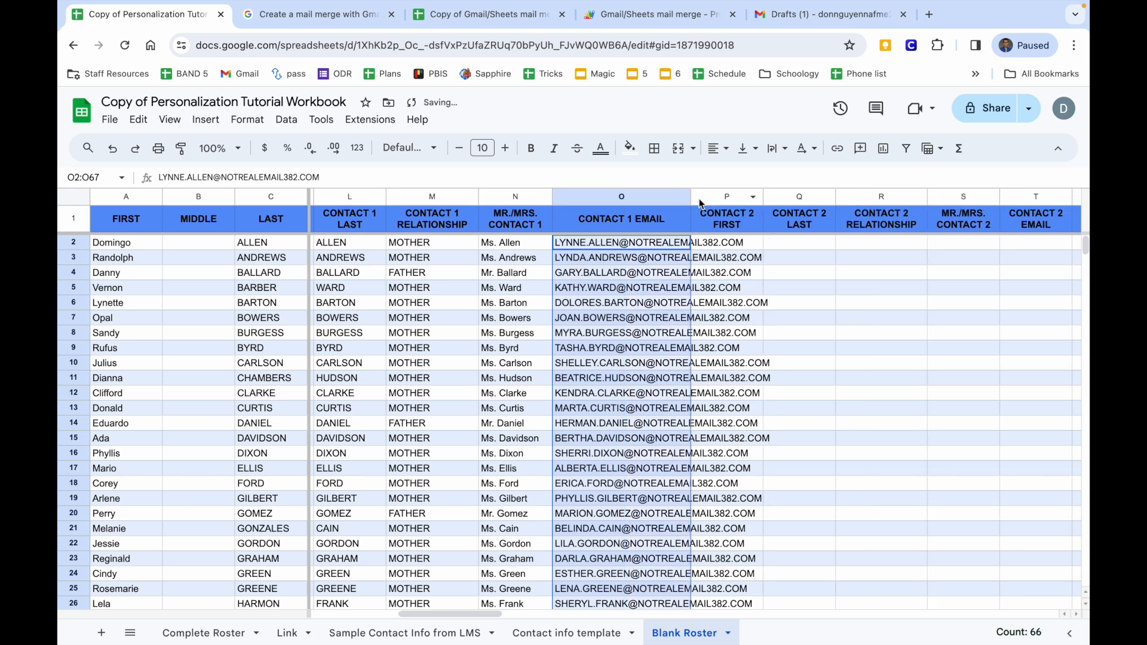
pyautogui.click(730, 242)
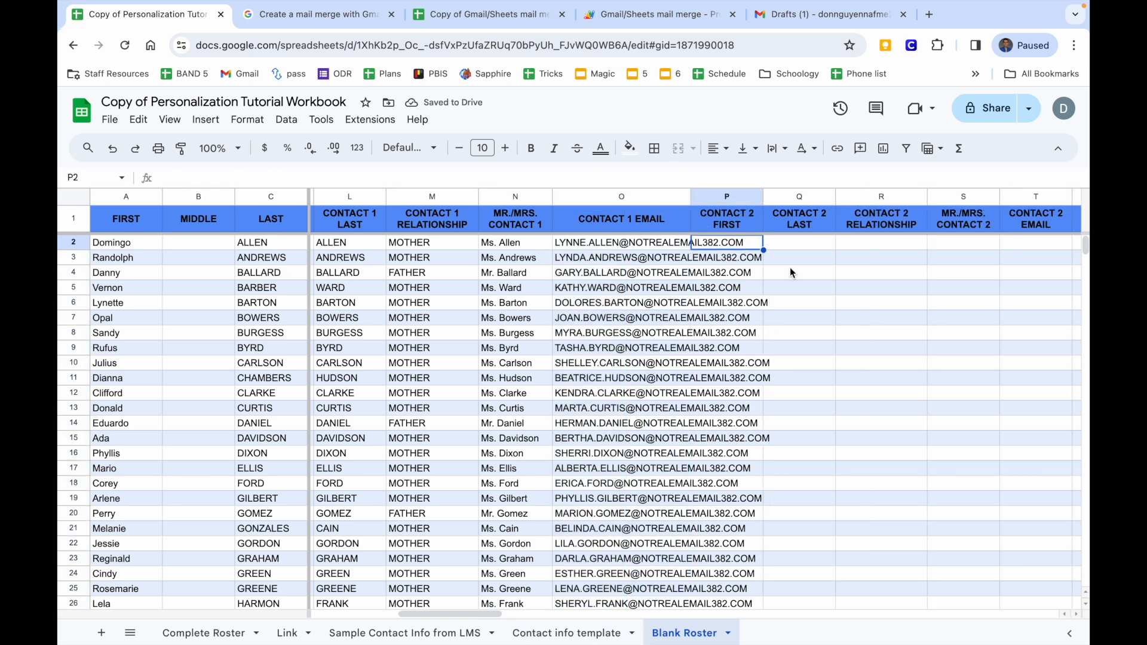
# Copy the Contact 2 first and last names and paste them into Blank Roster P2 as values only.
pyautogui.click(564, 633)
pyautogui.scroll(10, 568, 322)
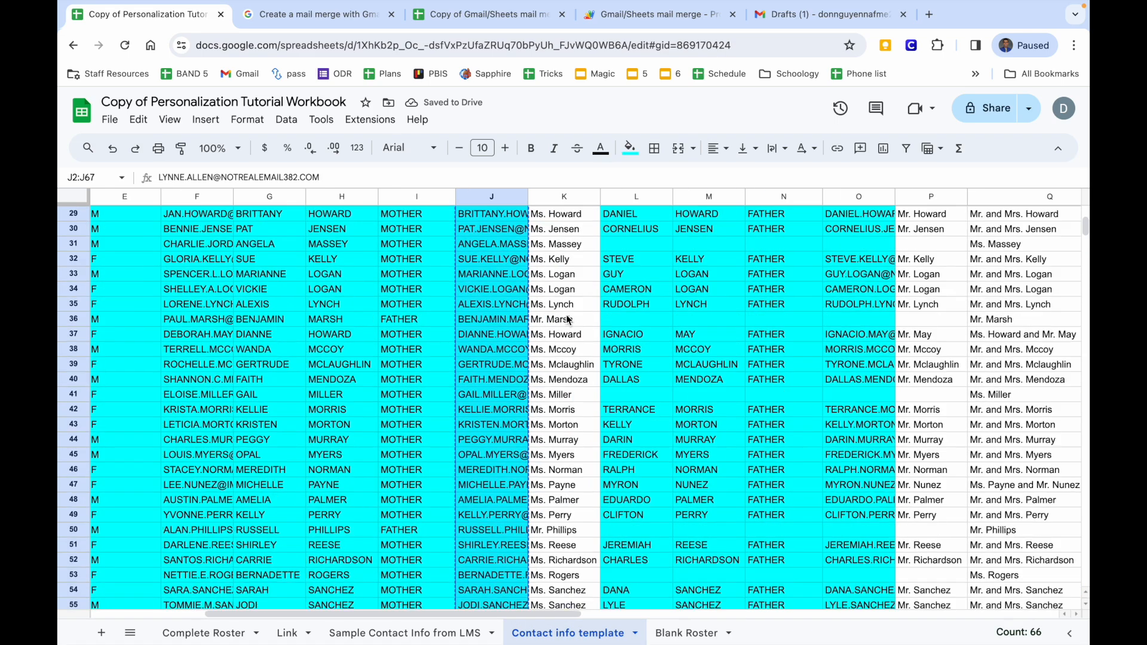
pyautogui.hscroll(1, 568, 320)
pyautogui.moveTo(569, 247); pyautogui.dragTo(661, 442)
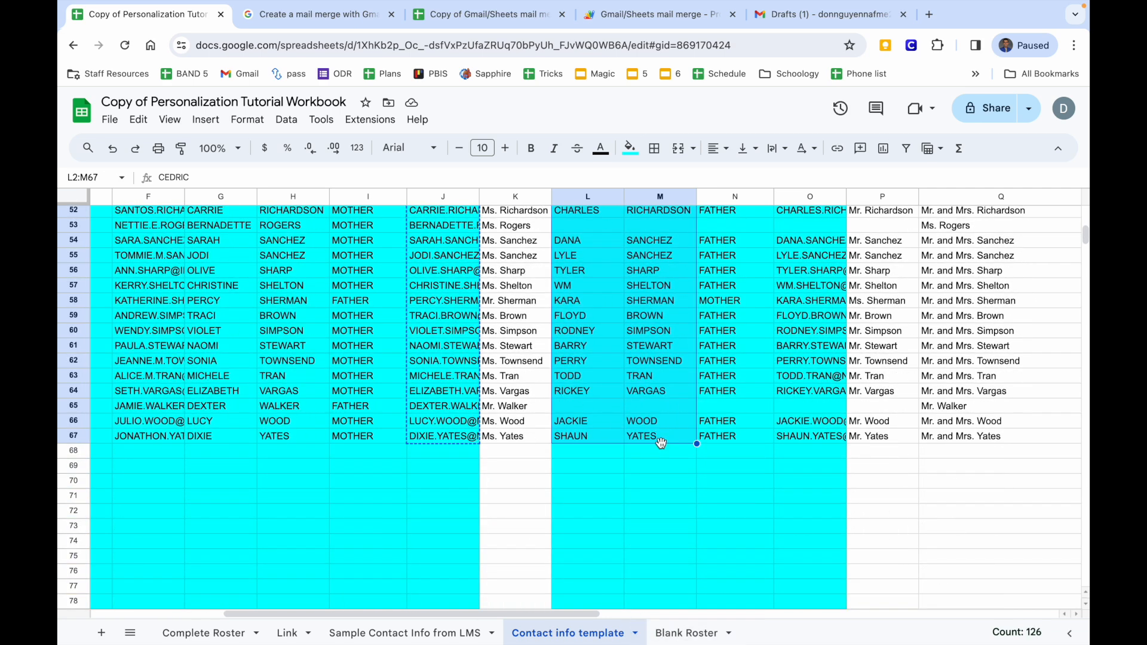
pyautogui.hotkey('ctrl', 'c')
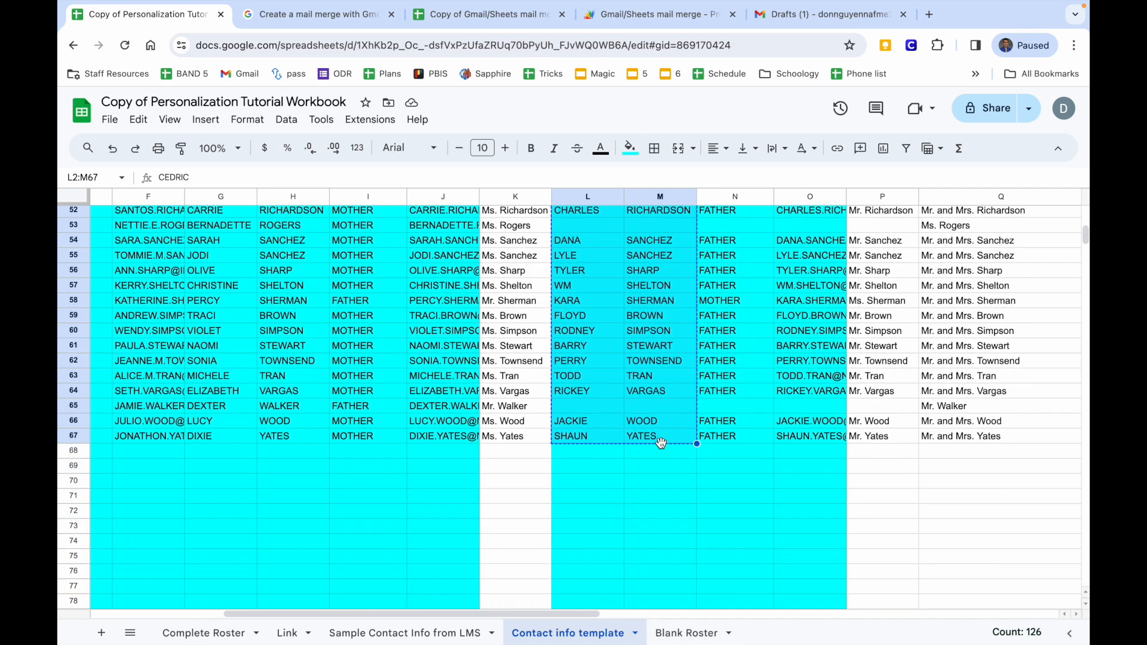
pyautogui.click(684, 633)
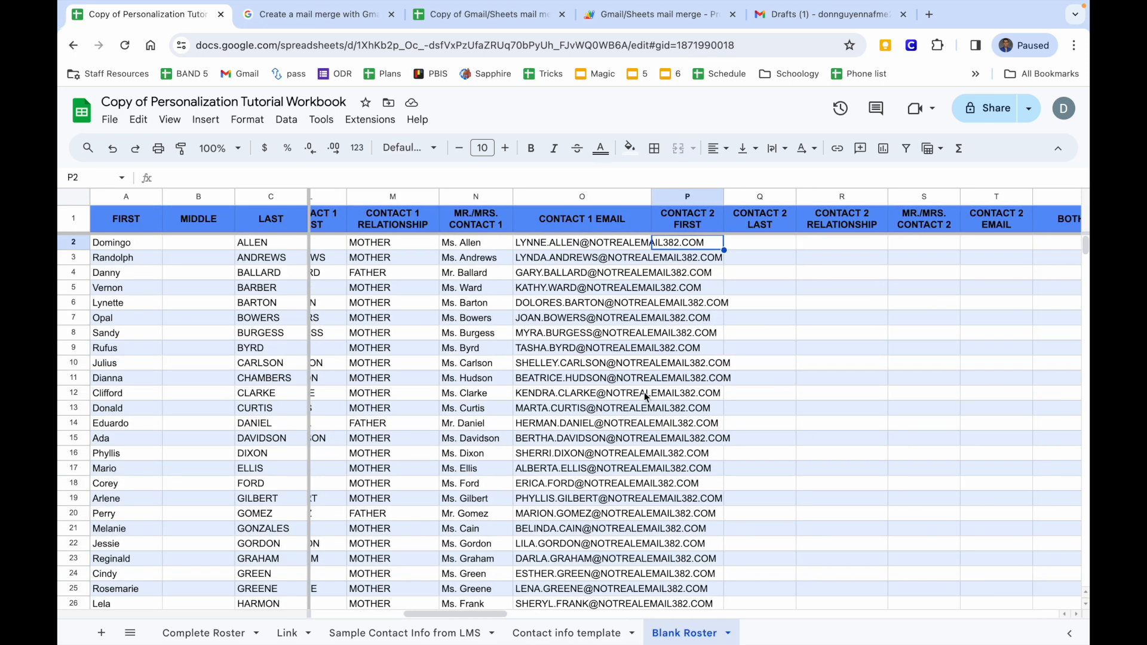
pyautogui.rightClick(687, 248)
pyautogui.moveTo(711, 153)
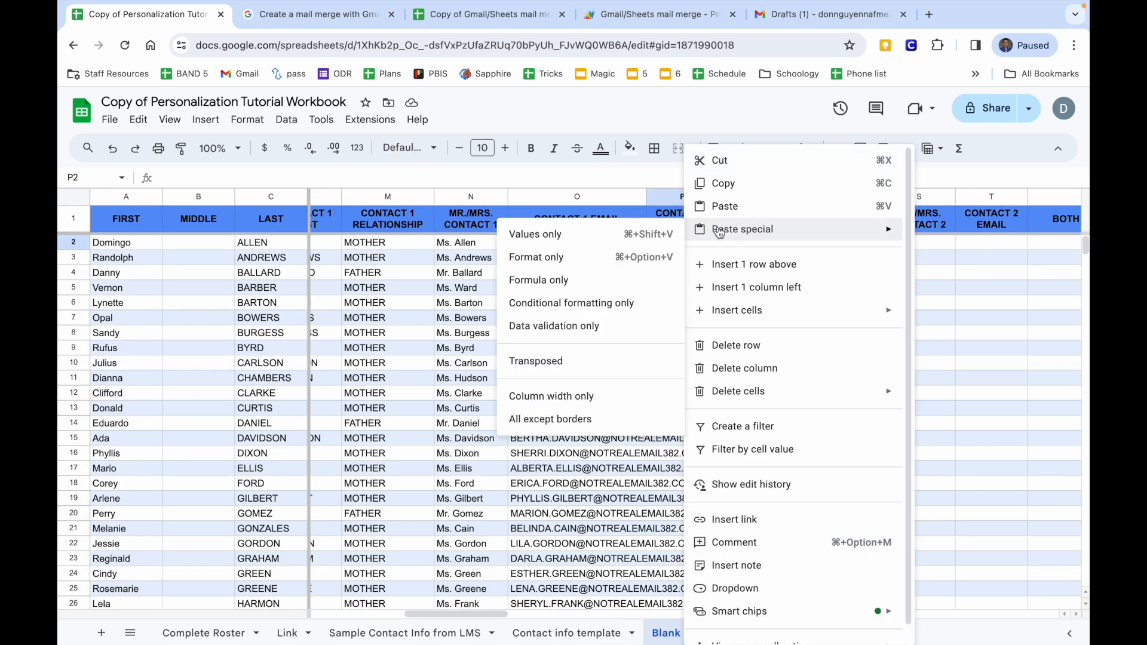
pyautogui.click(630, 159)
# Copy the Contact 2 relationships and paste them into Blank Roster R2 as values only.
pyautogui.hscroll(2, 821, 277)
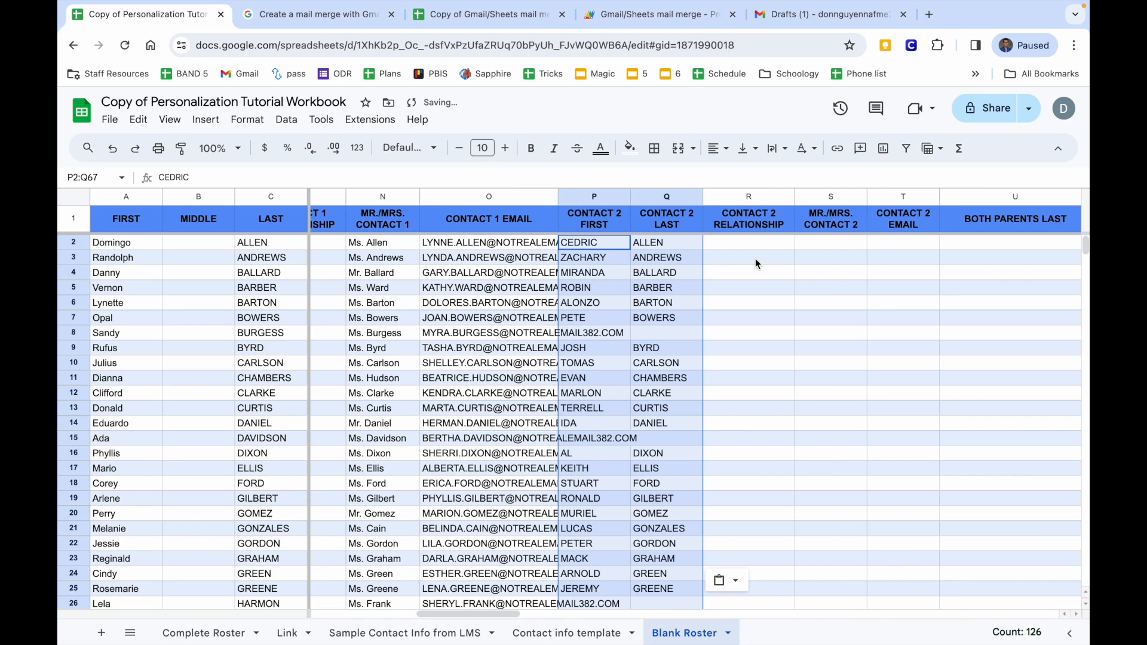
pyautogui.click(767, 245)
pyautogui.click(561, 633)
pyautogui.scroll(10, 556, 434)
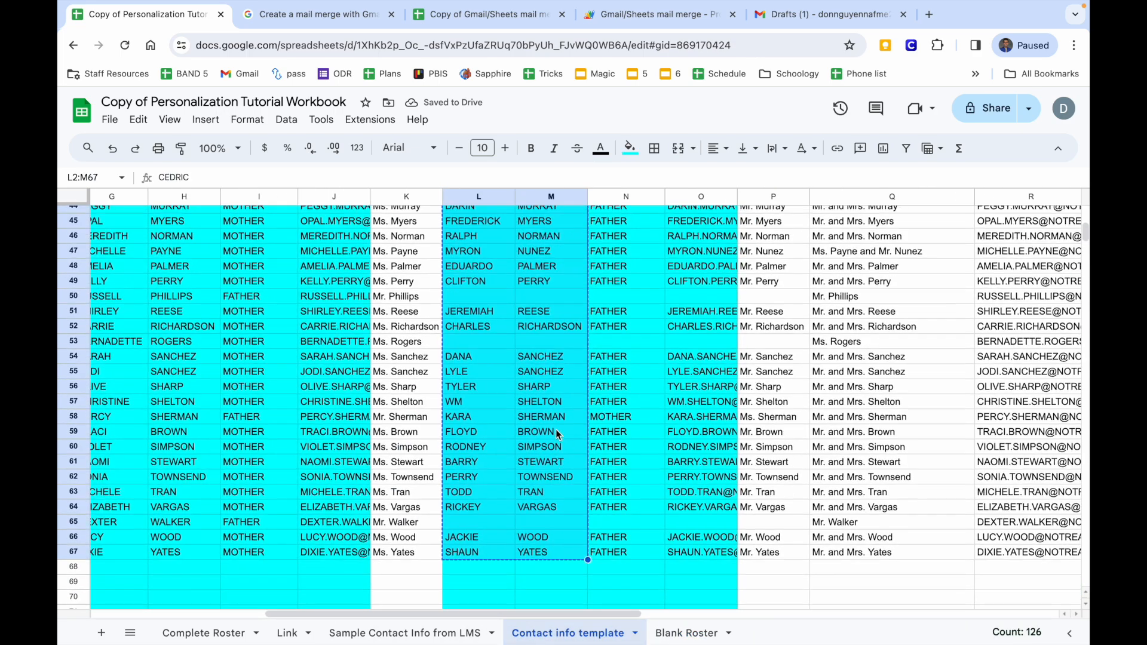
pyautogui.moveTo(599, 239); pyautogui.dragTo(572, 385)
pyautogui.hotkey('ctrl', 'c')
pyautogui.click(686, 633)
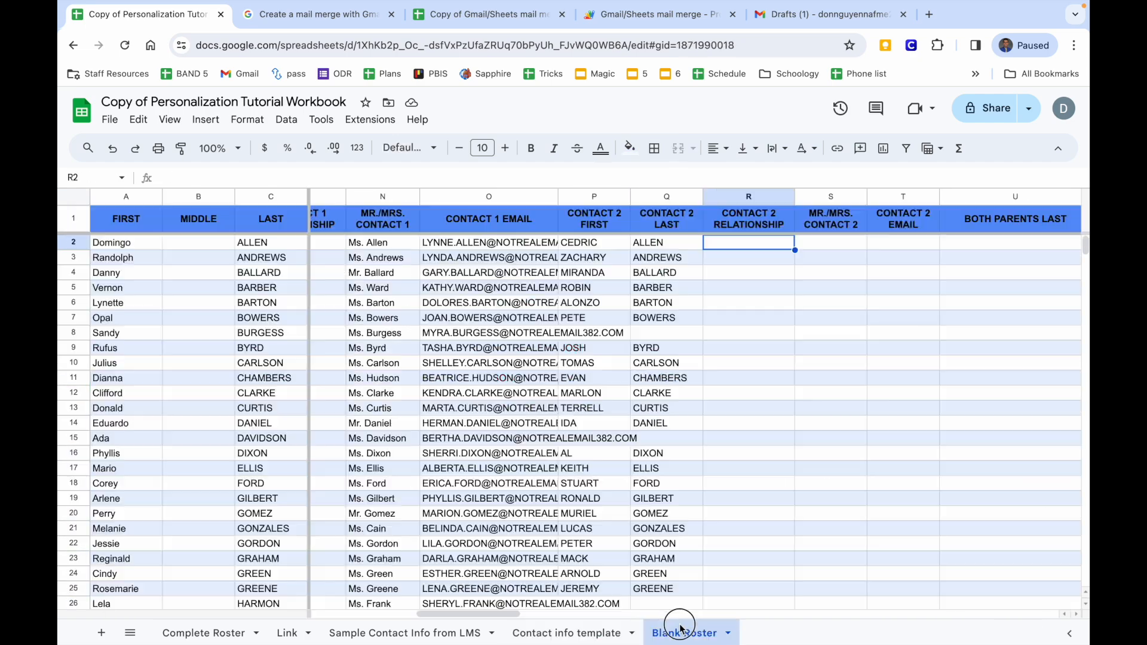
pyautogui.hscroll(2, 669, 406)
pyautogui.rightClick(718, 242)
pyautogui.moveTo(745, 236)
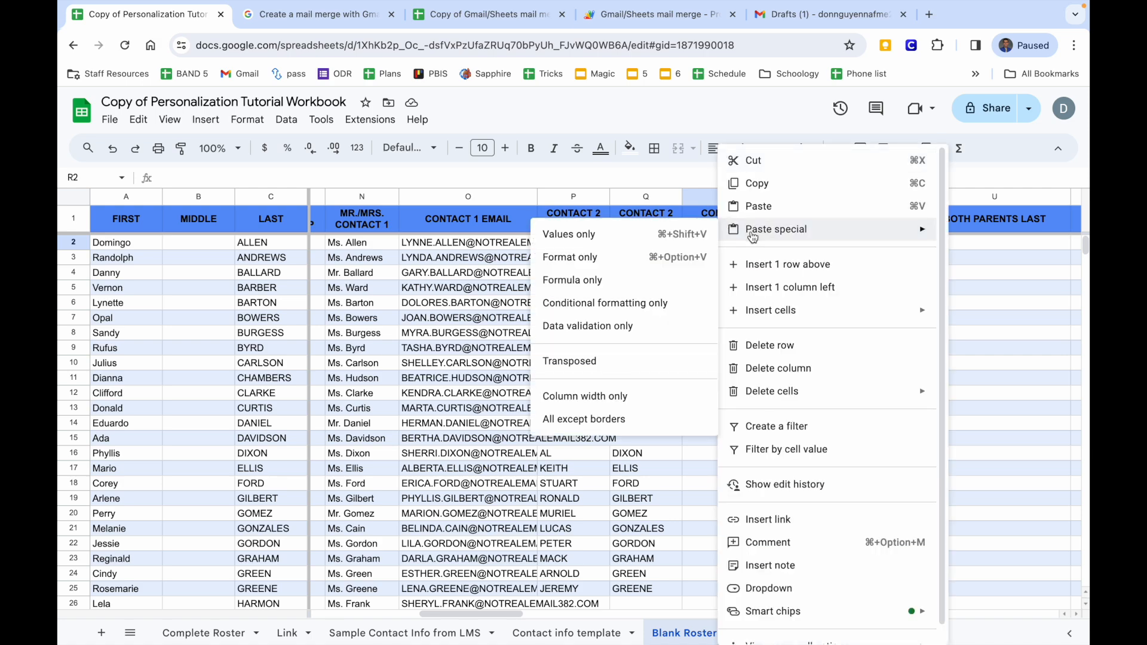
pyautogui.click(657, 241)
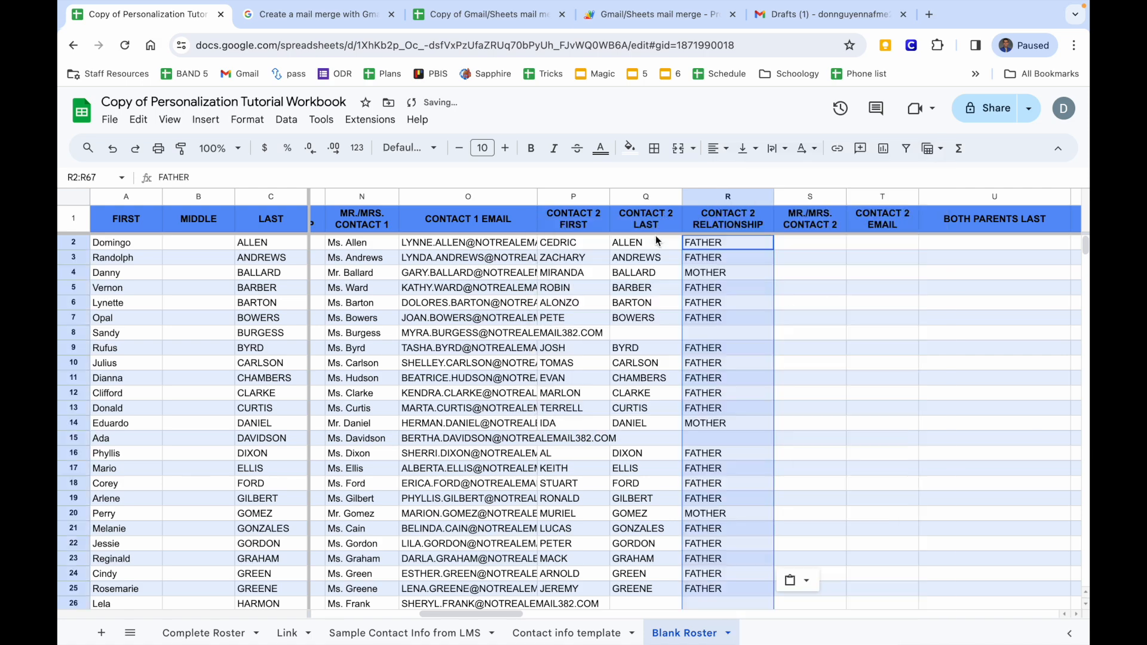
# Copy the Mr./Mrs. Contact 2 salutations from the template, with S2 as the destination.
pyautogui.scroll(-15, 779, 271)
pyautogui.scroll(15, 778, 271)
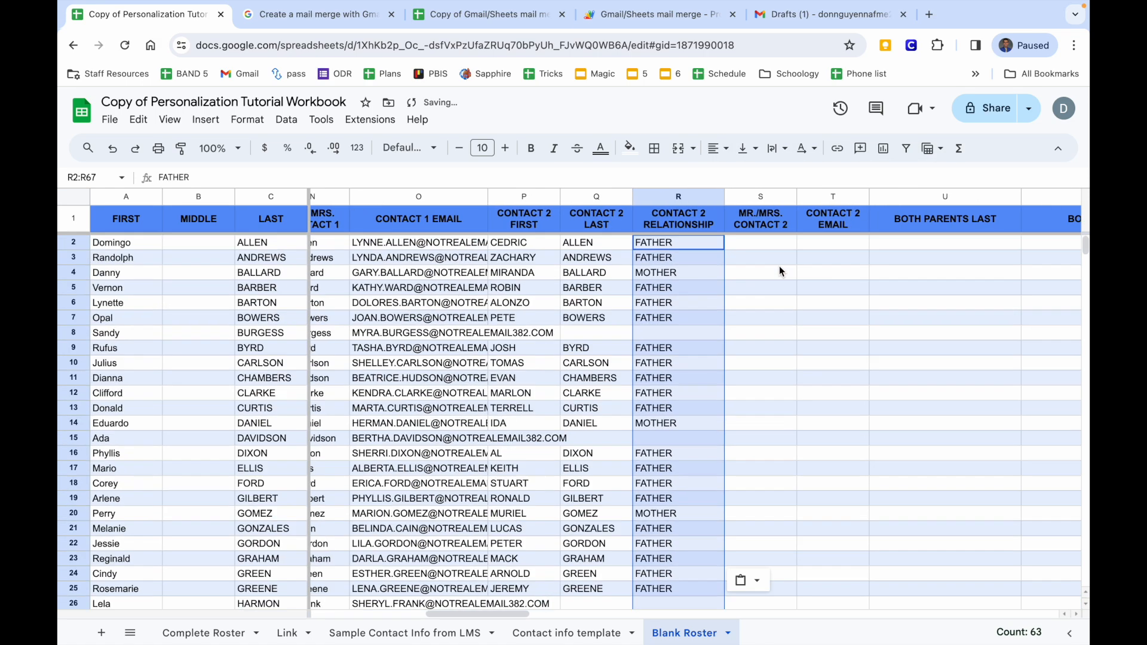
pyautogui.hscroll(2, 779, 270)
pyautogui.click(666, 241)
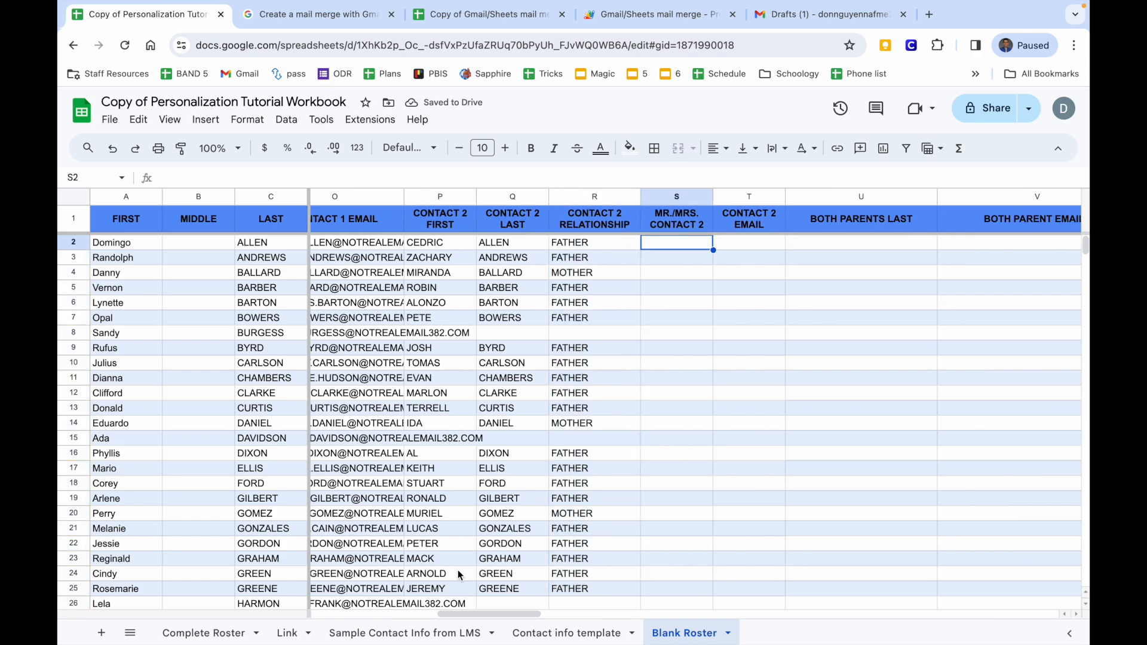
pyautogui.click(531, 632)
pyautogui.scroll(15, 533, 457)
pyautogui.hscroll(4, 533, 457)
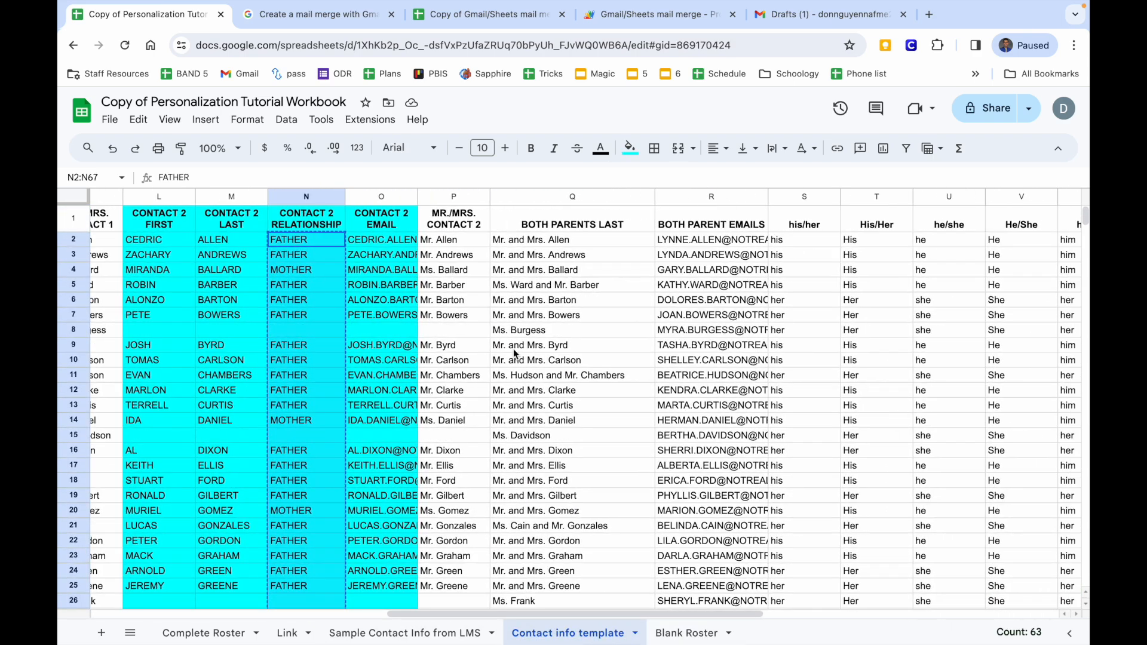
pyautogui.moveTo(455, 240); pyautogui.dragTo(448, 383)
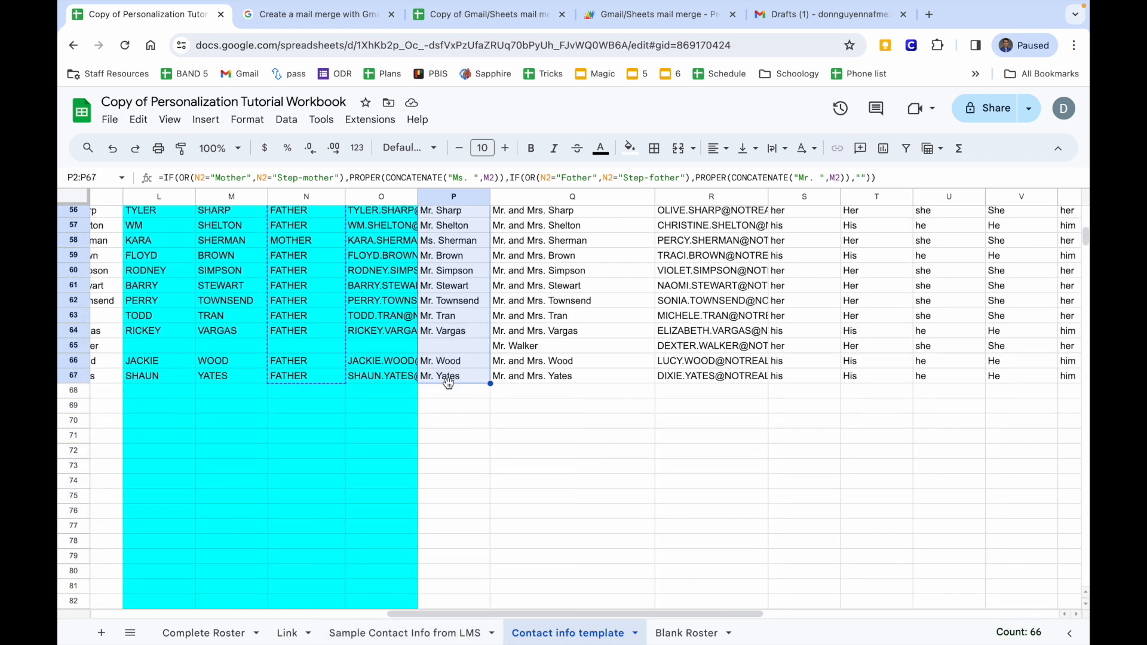
pyautogui.rightClick(453, 365)
pyautogui.click(507, 243)
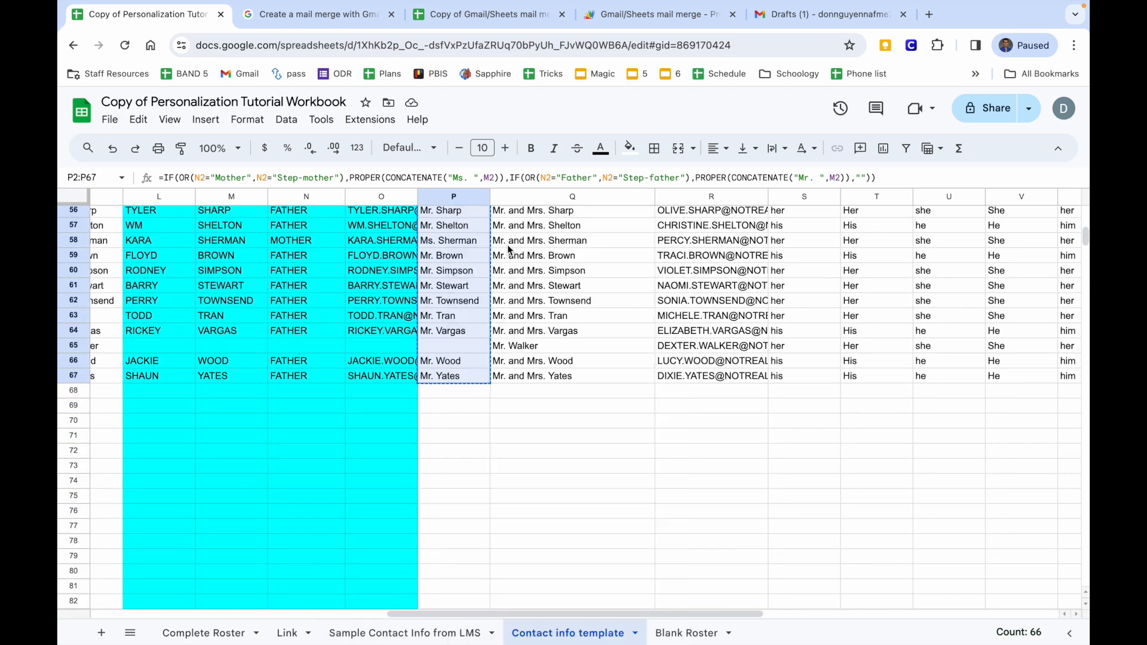
pyautogui.click(679, 631)
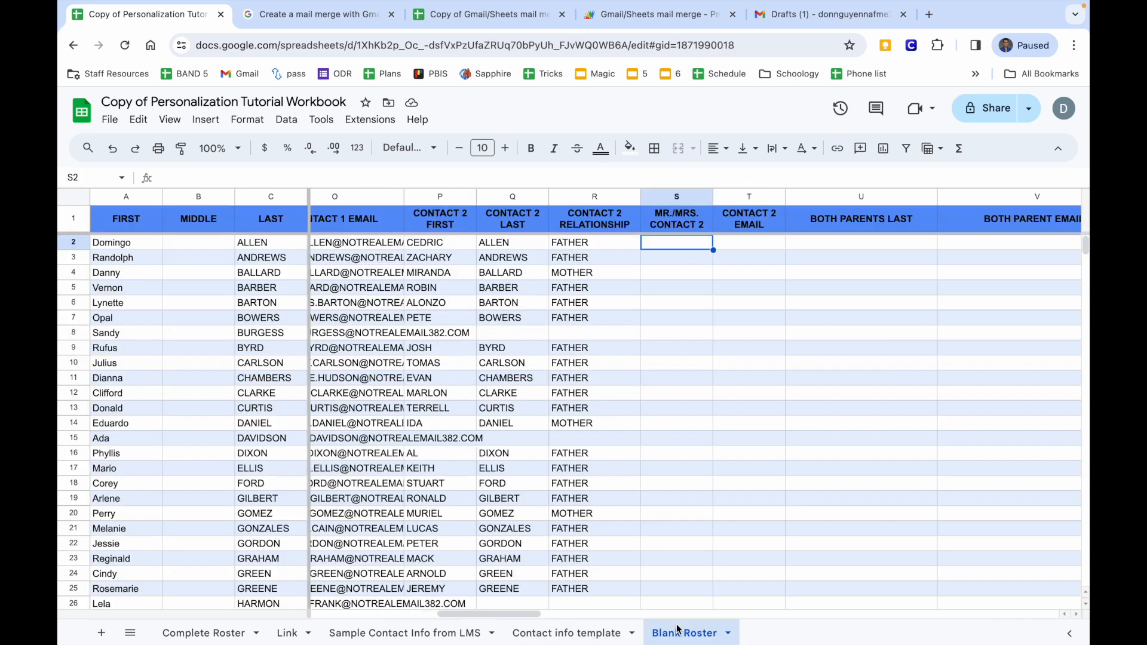
# Paste the Contact 2 salutations into Blank Roster S2 as values only.
pyautogui.rightClick(654, 247)
pyautogui.moveTo(711, 230)
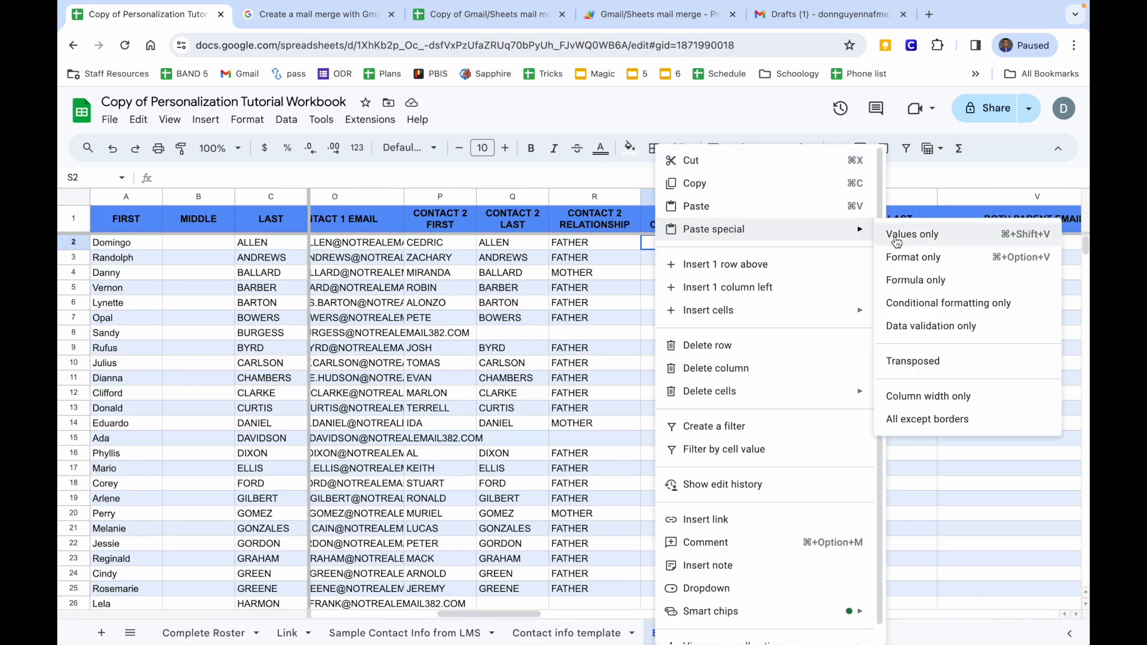
pyautogui.click(896, 235)
pyautogui.scroll(-12, 699, 381)
pyautogui.scroll(12, 699, 382)
pyautogui.hscroll(3, 681, 321)
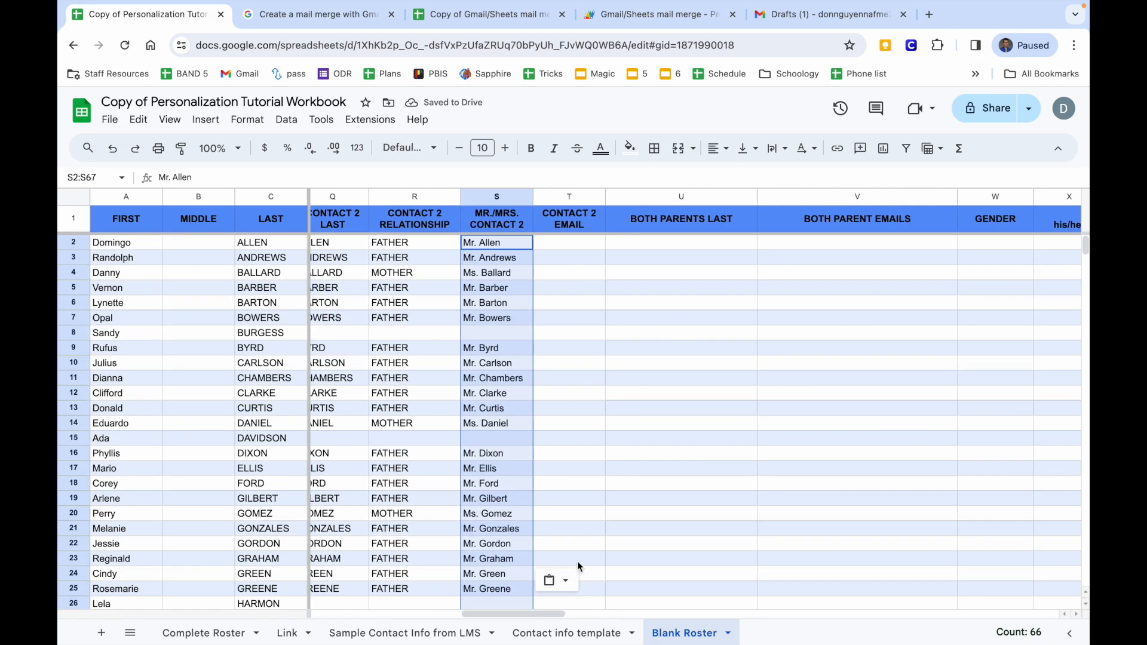
# Copy the Contact 2 email addresses and paste them into Blank Roster T2 as values only.
pyautogui.click(565, 634)
pyautogui.scroll(10, 593, 422)
pyautogui.hscroll(-3, 593, 421)
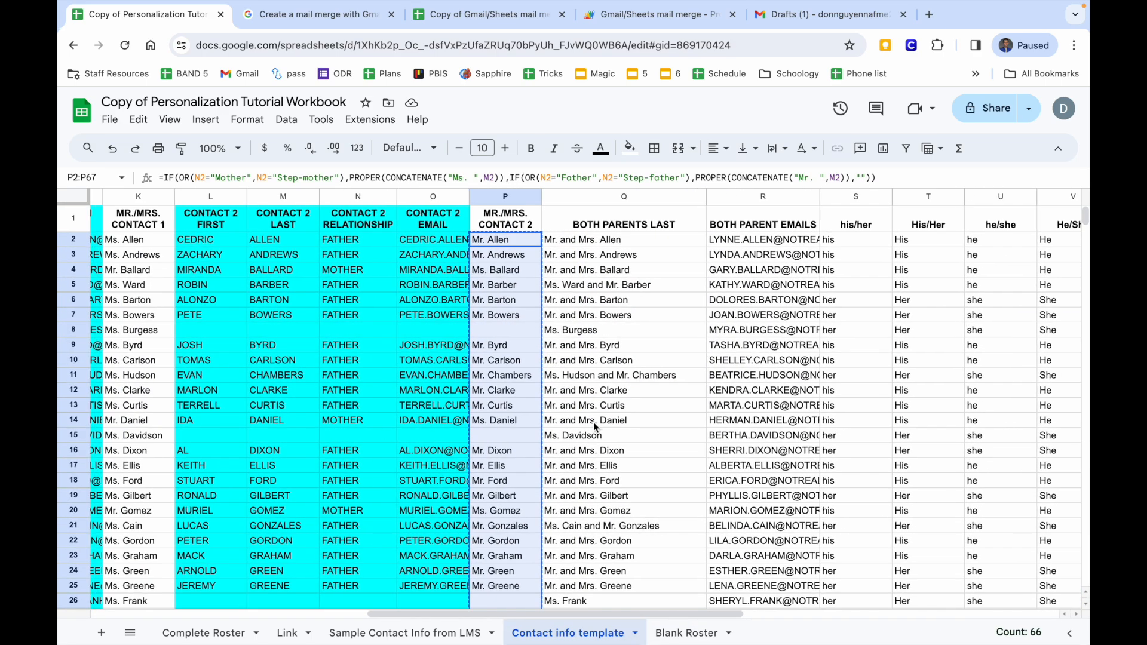
pyautogui.moveTo(433, 244); pyautogui.dragTo(433, 511)
pyautogui.rightClick(434, 511)
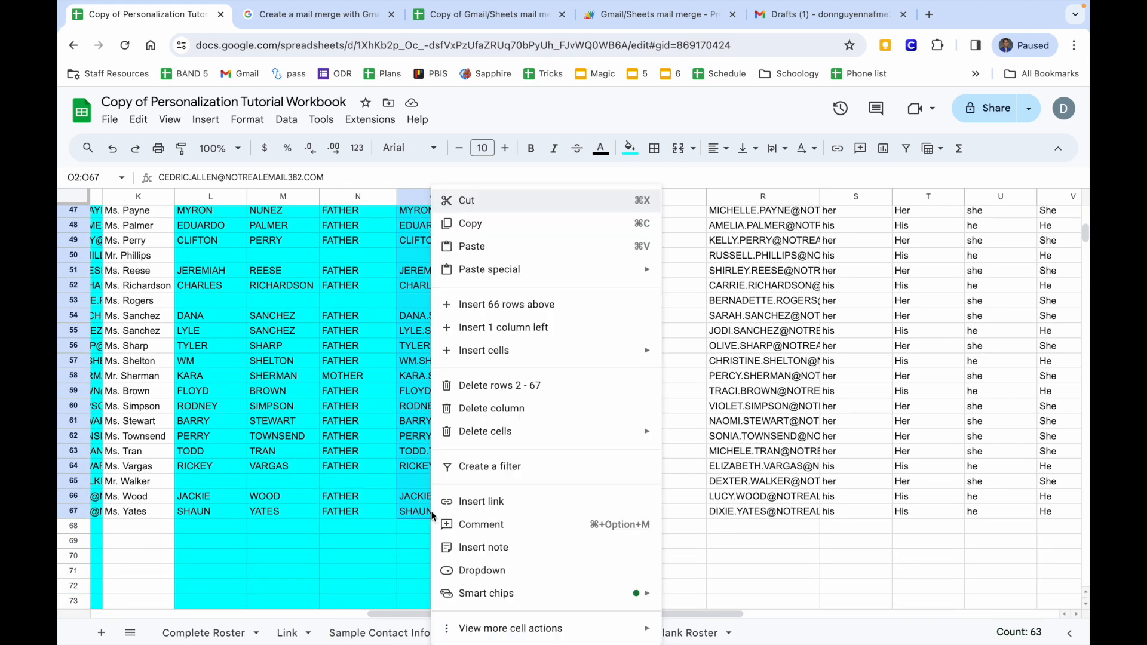
pyautogui.click(483, 224)
pyautogui.click(687, 632)
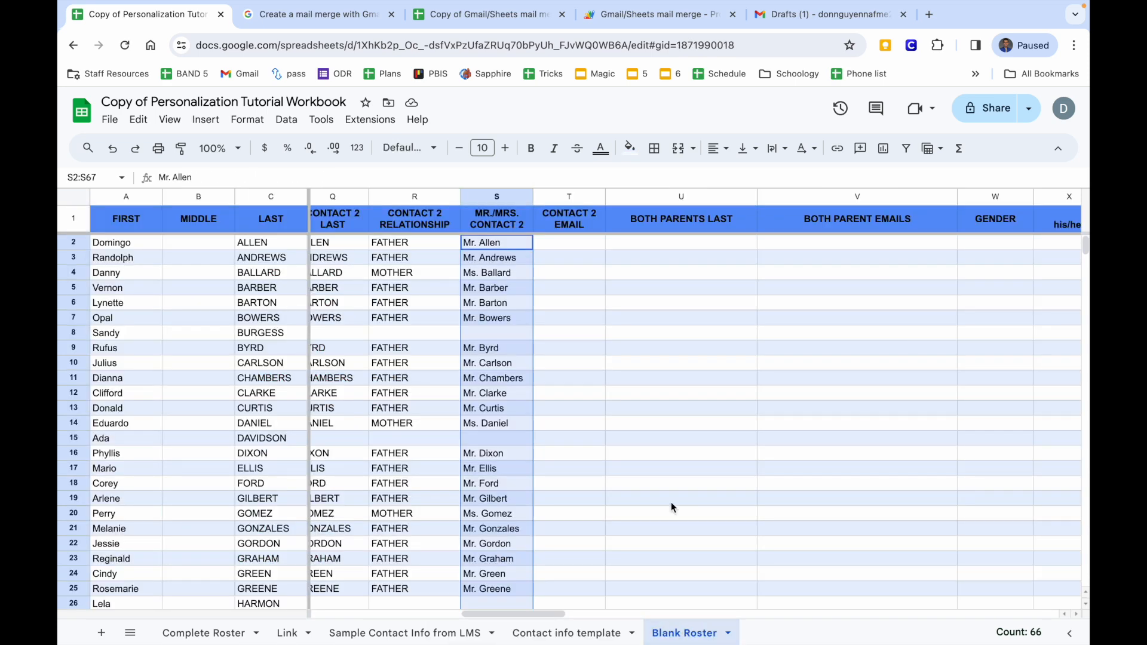
pyautogui.rightClick(586, 244)
pyautogui.moveTo(634, 229)
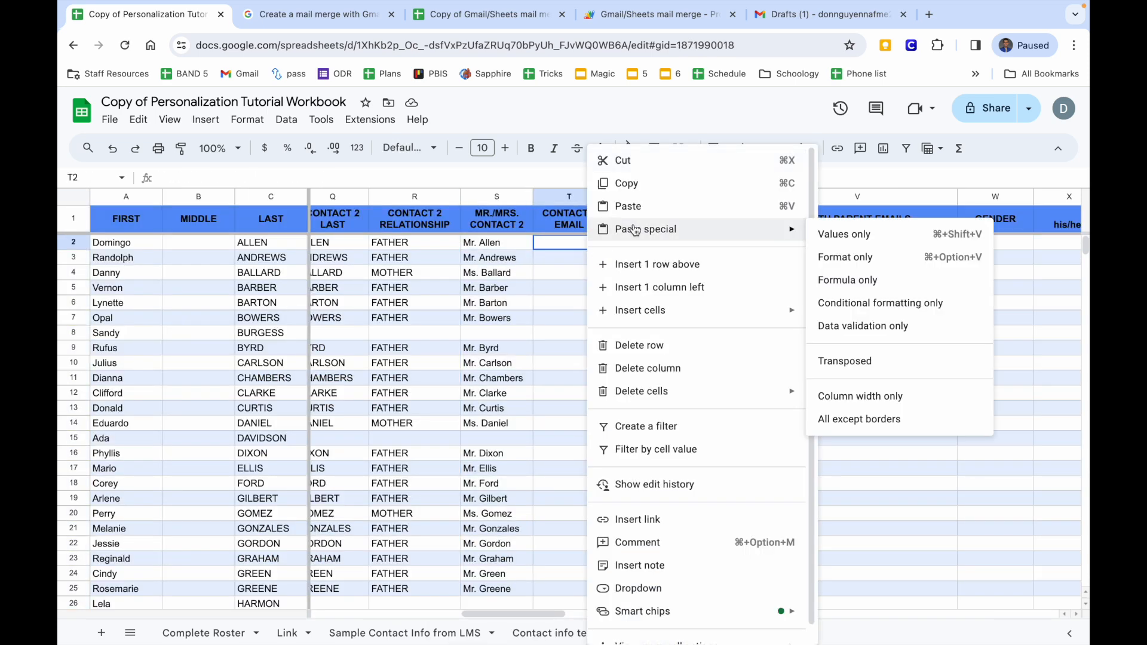
pyautogui.click(828, 249)
pyautogui.scroll(-15, 604, 412)
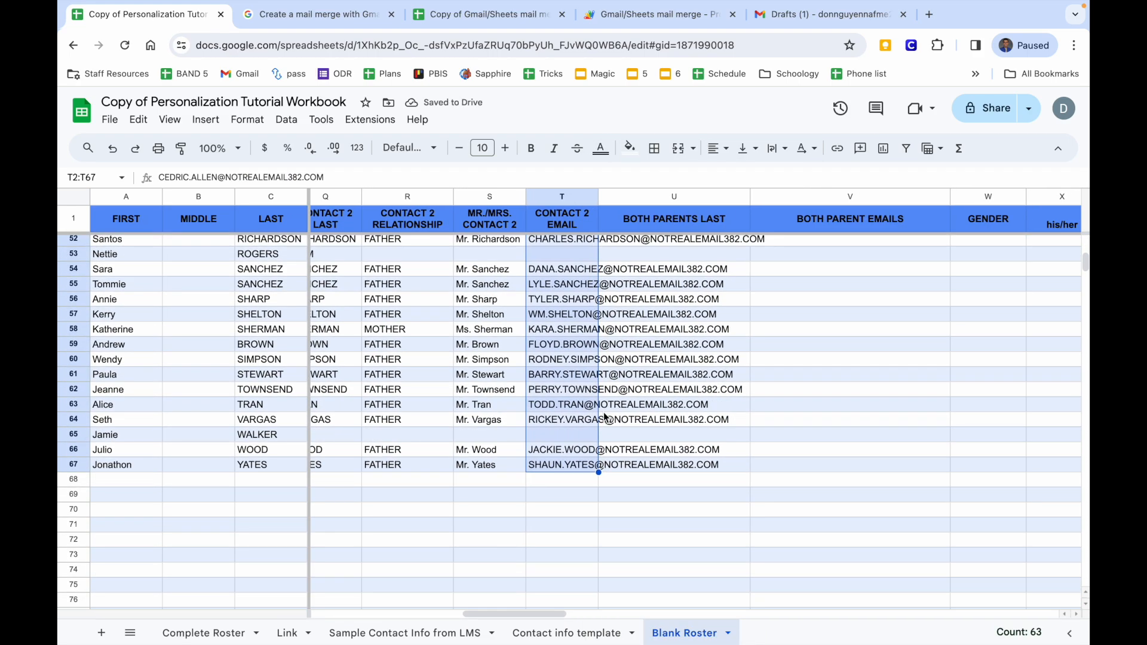
pyautogui.hotkey('ctrl', 'v')
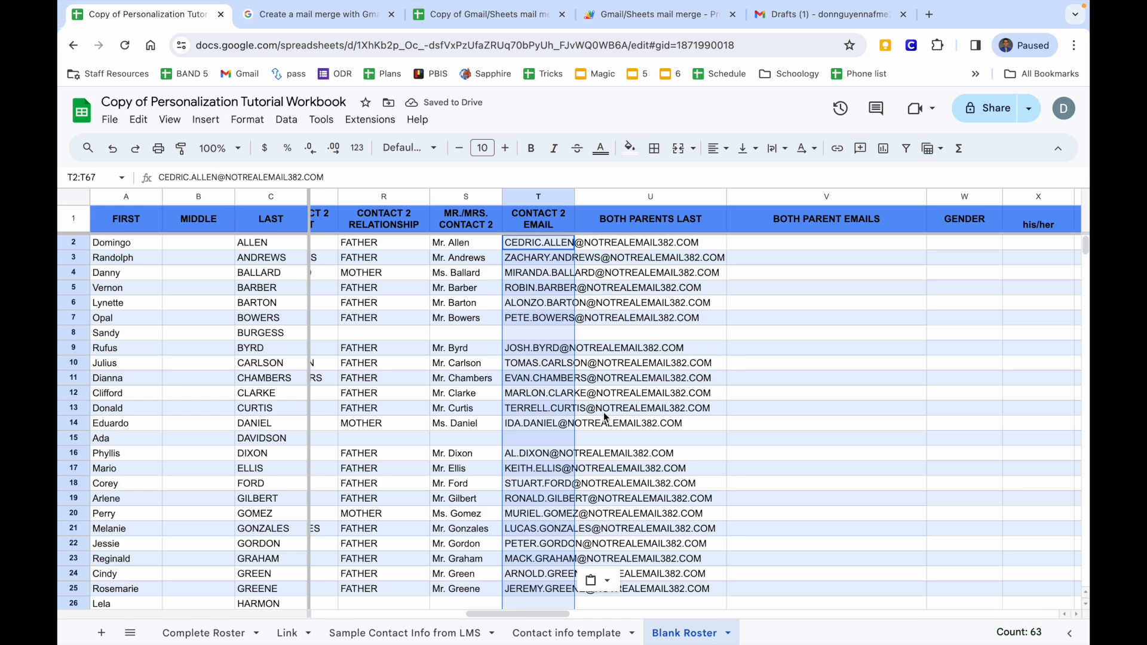
pyautogui.click(612, 242)
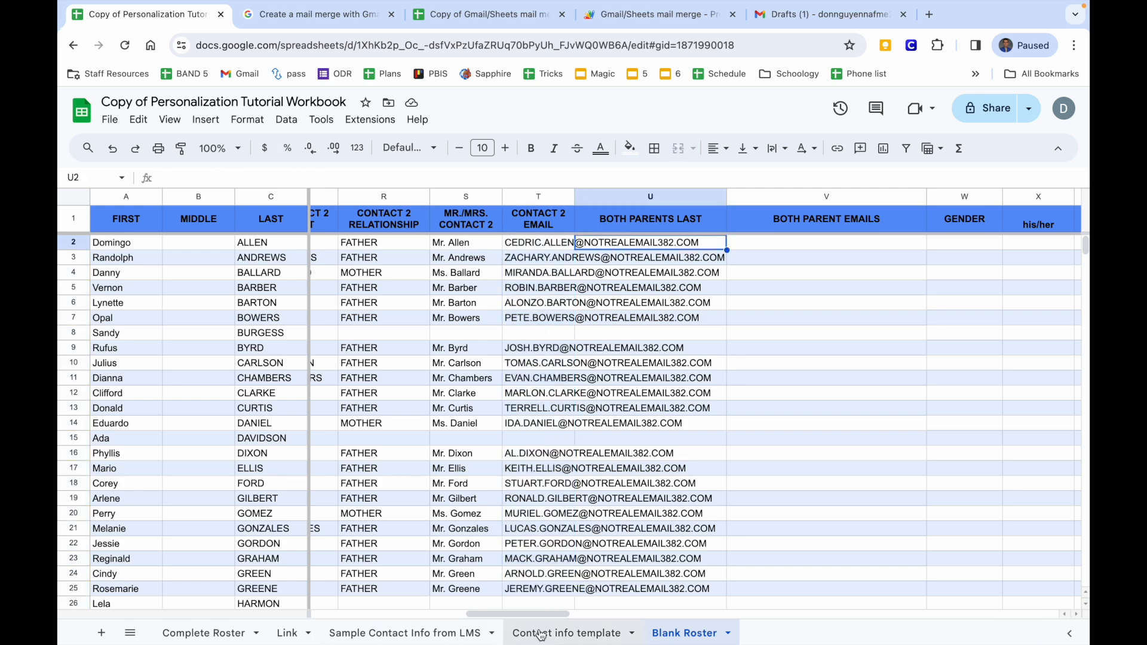
# Select the Both Parents Last results in column Q of the Contact info template.
pyautogui.click(540, 635)
pyautogui.scroll(15, 451, 495)
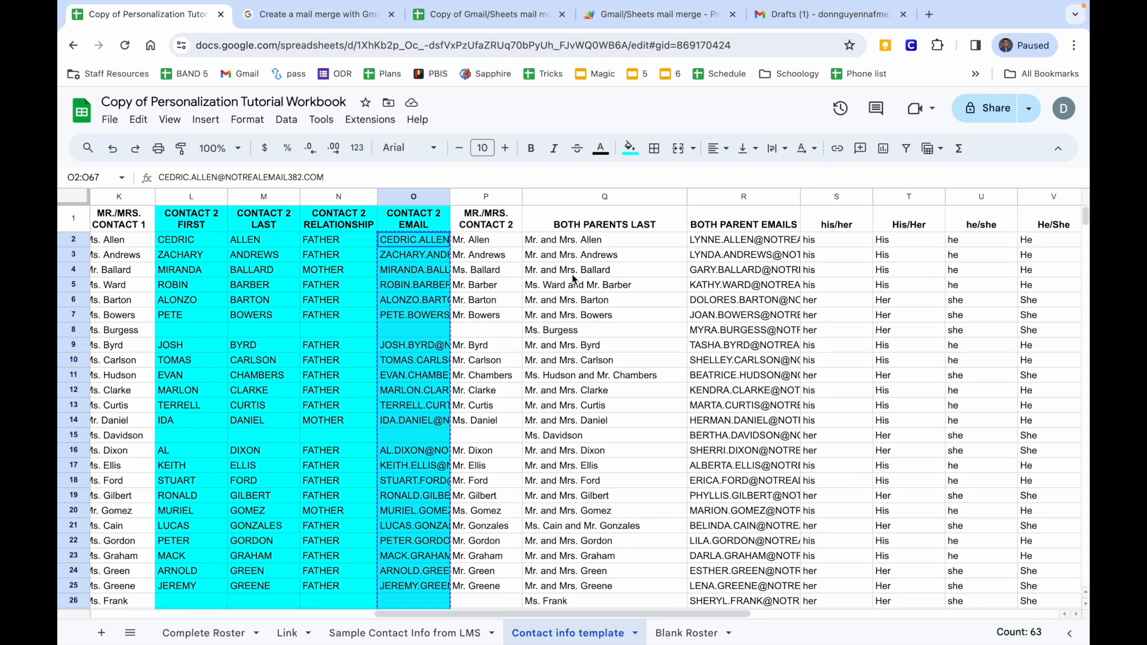
pyautogui.moveTo(582, 244); pyautogui.dragTo(526, 385)
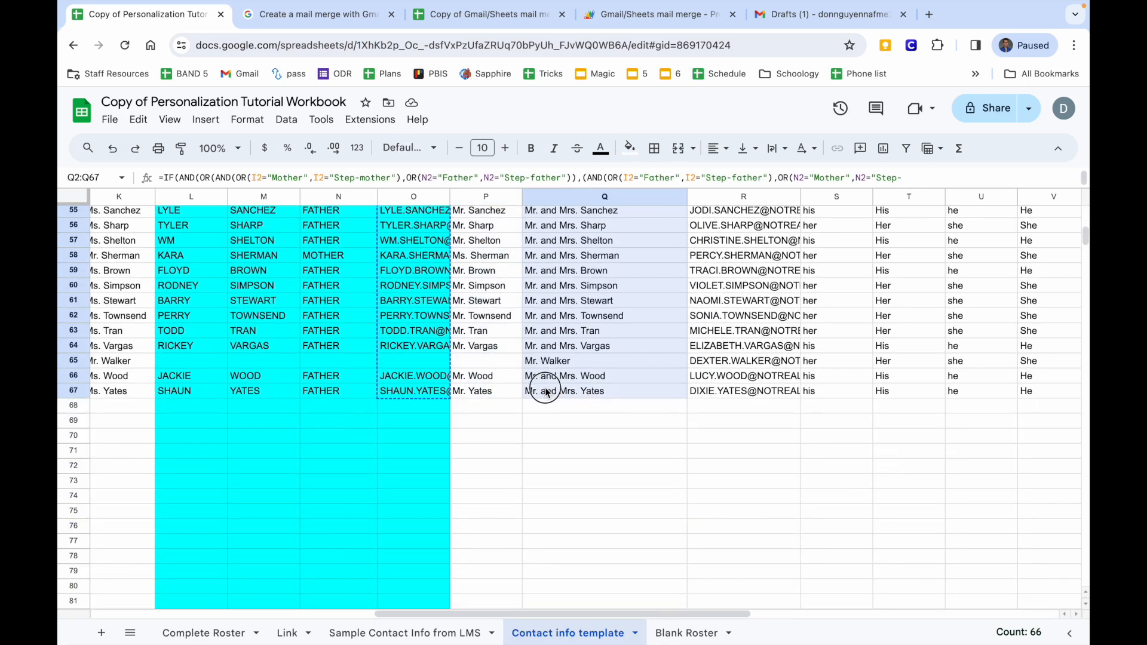
# Paste the combined parent names from Q2:Q67 as values only into Blank Roster U2:U67.
pyautogui.rightClick(546, 391)
pyautogui.click(615, 247)
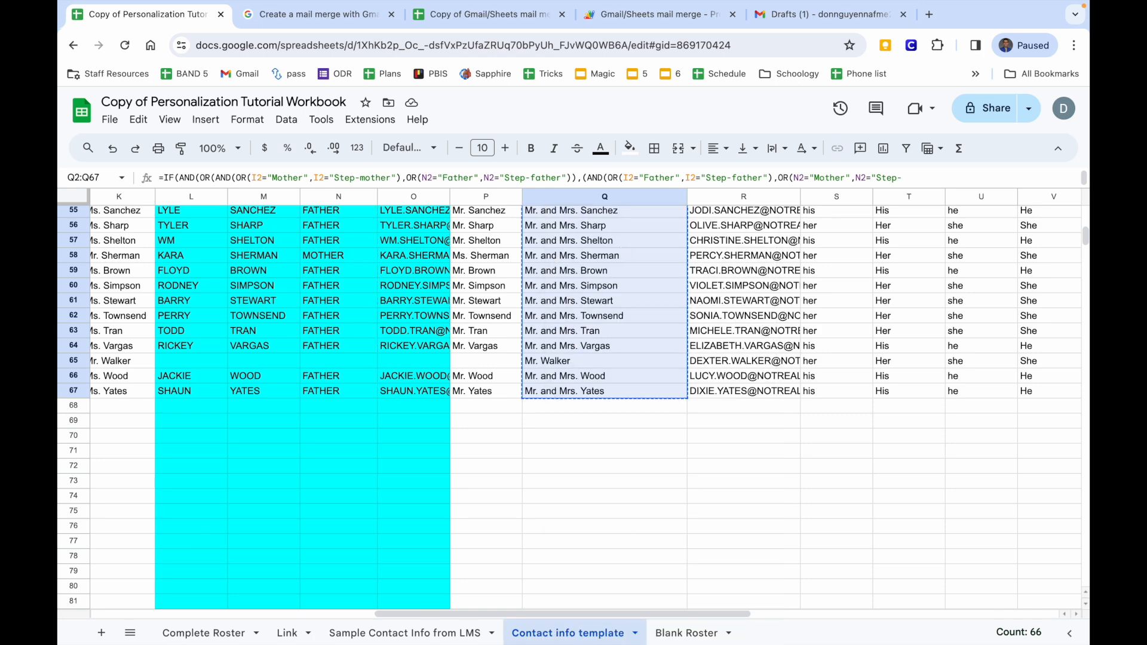
pyautogui.click(680, 633)
pyautogui.rightClick(669, 242)
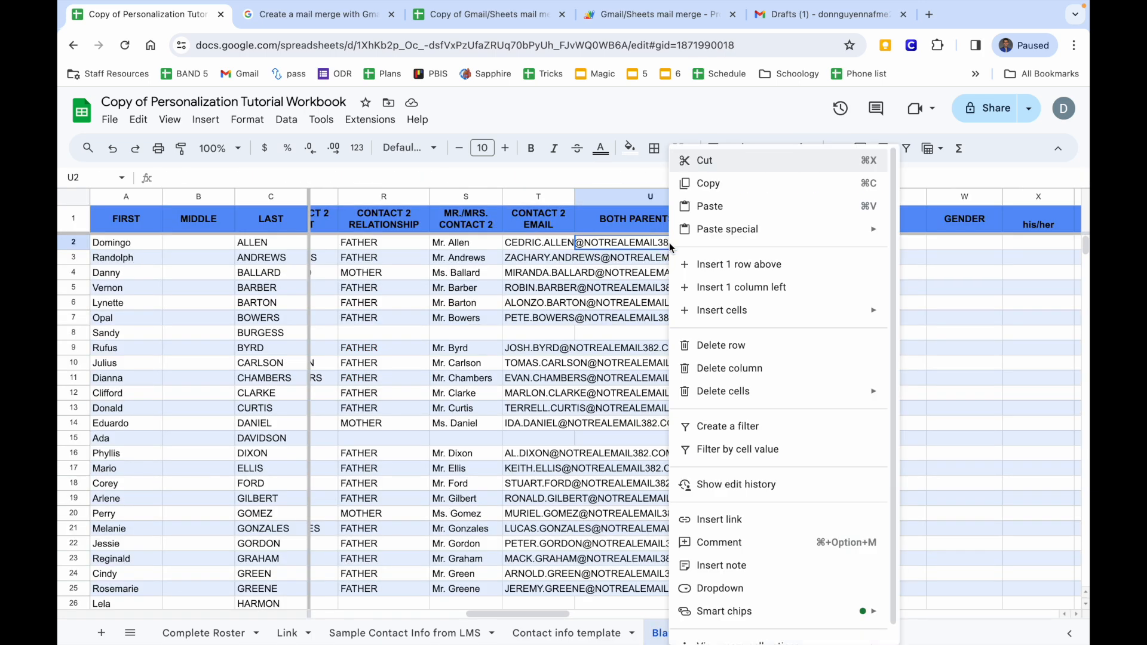
pyautogui.moveTo(861, 229)
pyautogui.click(920, 235)
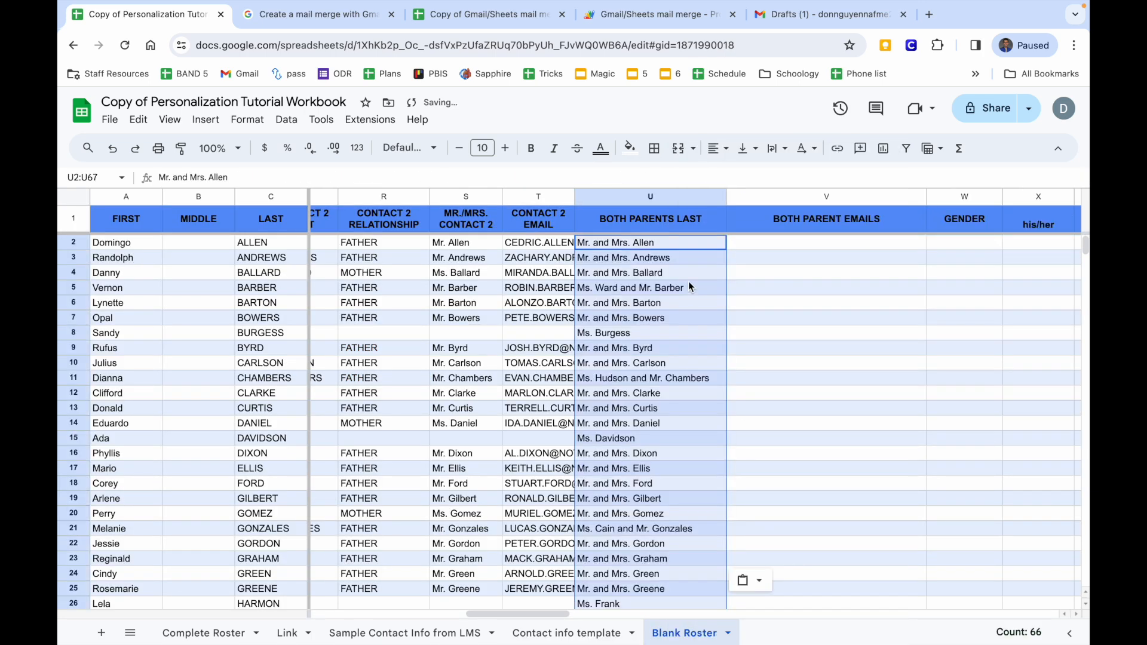
# Copy the combined parent emails R2:R67 from Contact info template and widen column R.
pyautogui.click(540, 633)
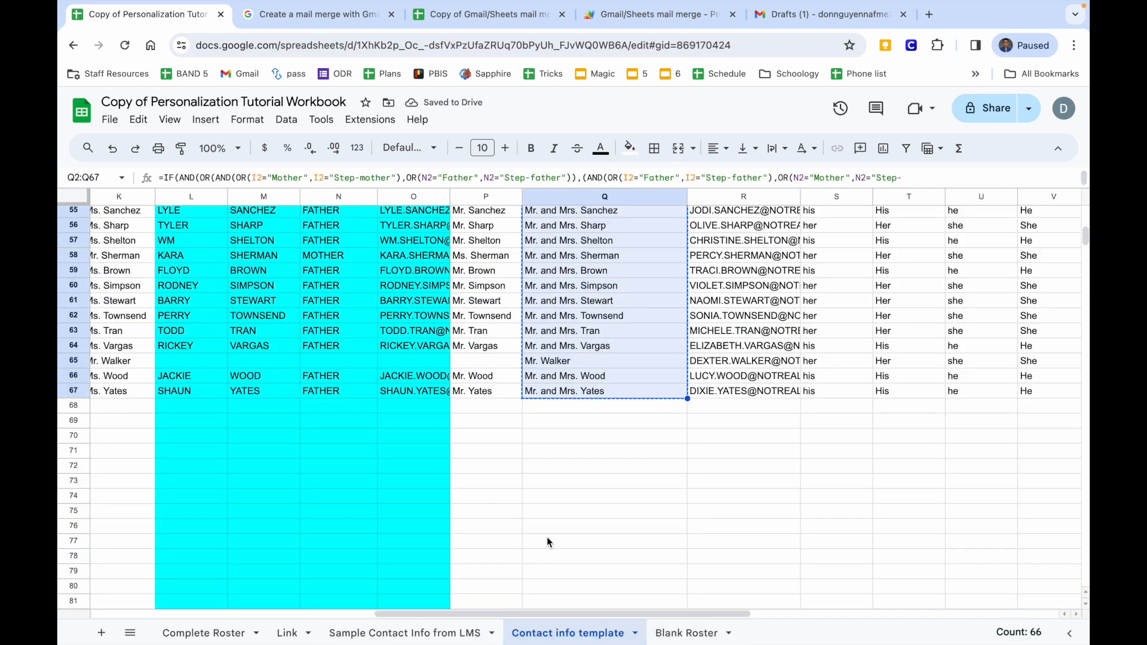
pyautogui.hscroll(5, 475, 518)
pyautogui.moveTo(508, 244); pyautogui.dragTo(485, 541)
pyautogui.rightClick(487, 543)
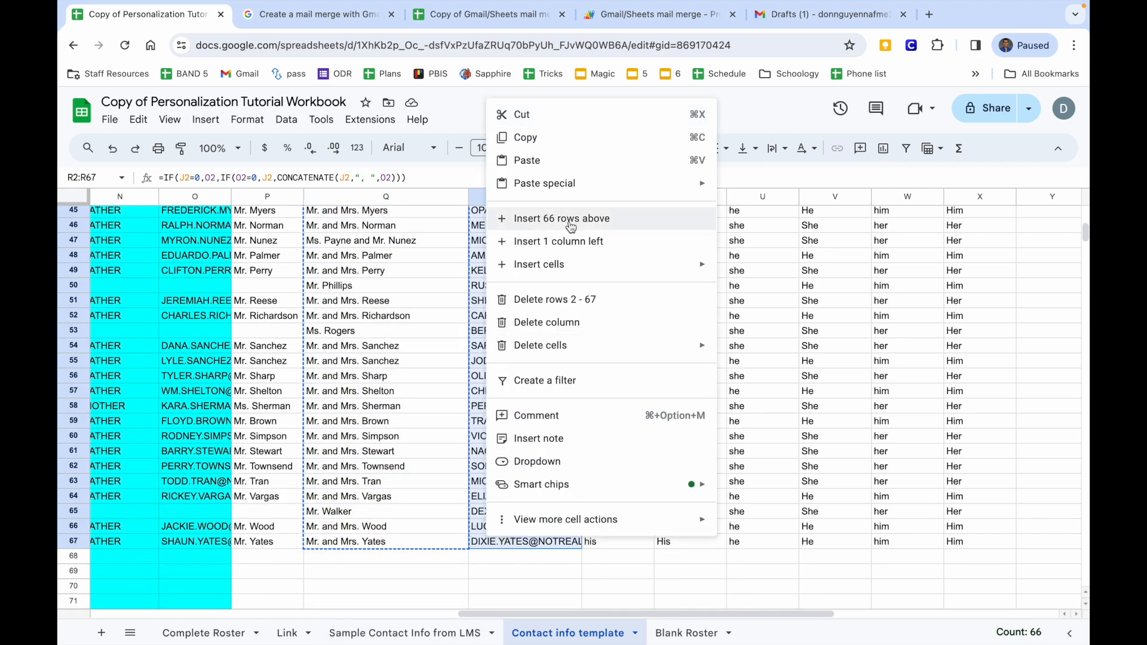
pyautogui.click(572, 138)
pyautogui.scroll(10, 561, 271)
pyautogui.moveTo(580, 197); pyautogui.dragTo(612, 197)
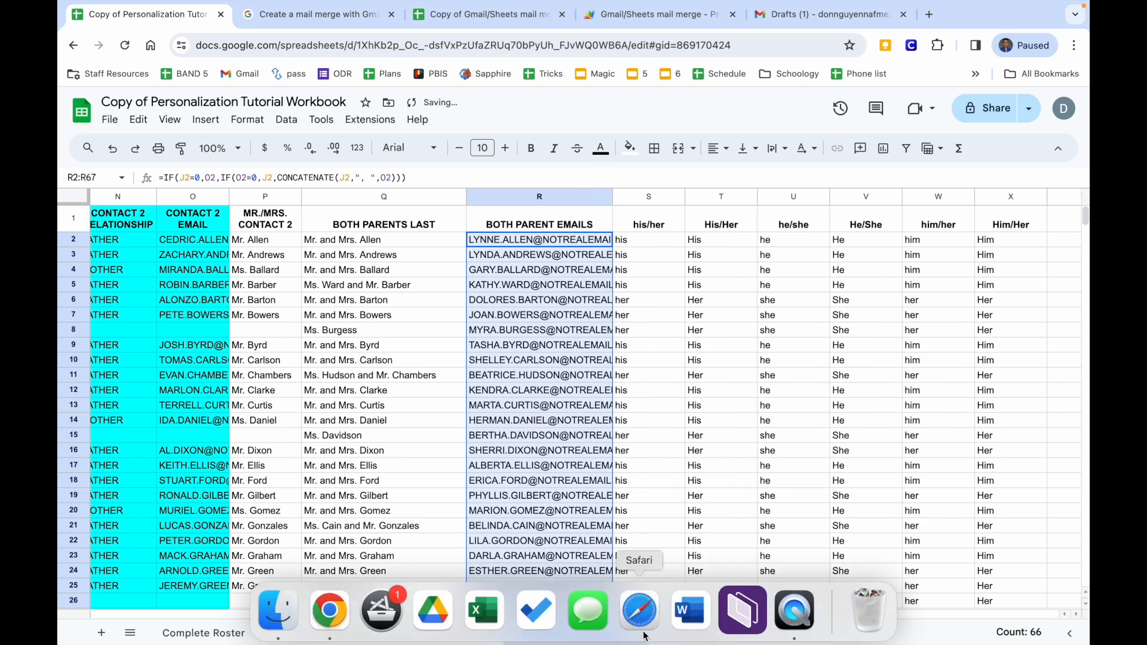
# Paste the parent emails as values only into Blank Roster V2:V67.
pyautogui.click(681, 632)
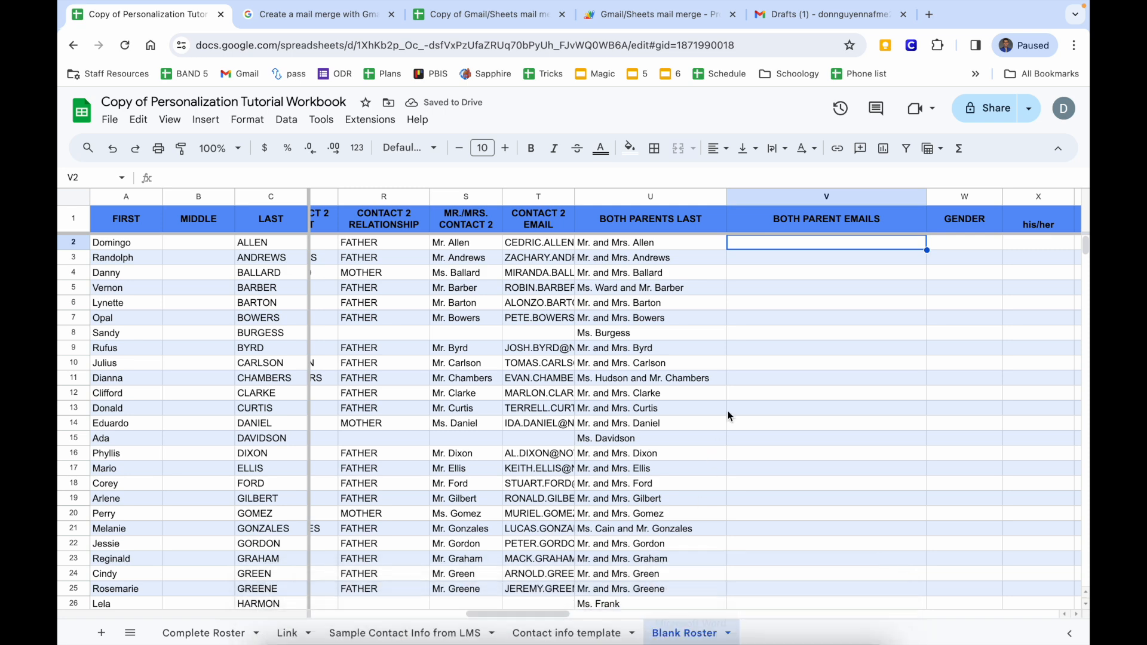
pyautogui.rightClick(763, 249)
pyautogui.moveTo(801, 229)
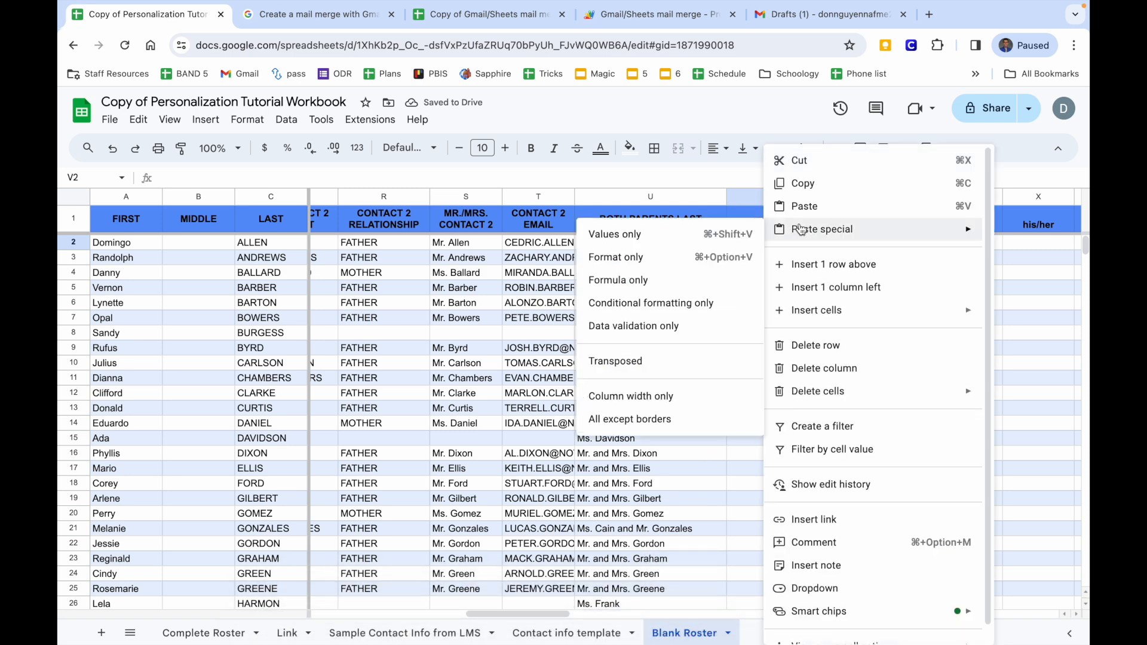
pyautogui.click(729, 233)
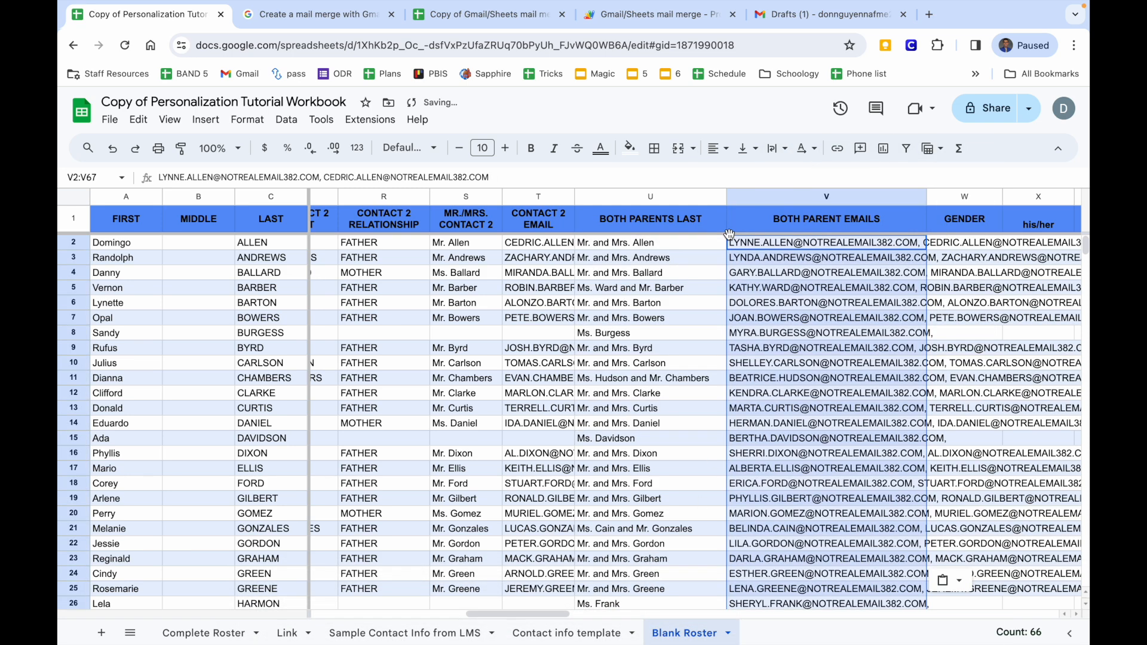
pyautogui.hscroll(5, 729, 233)
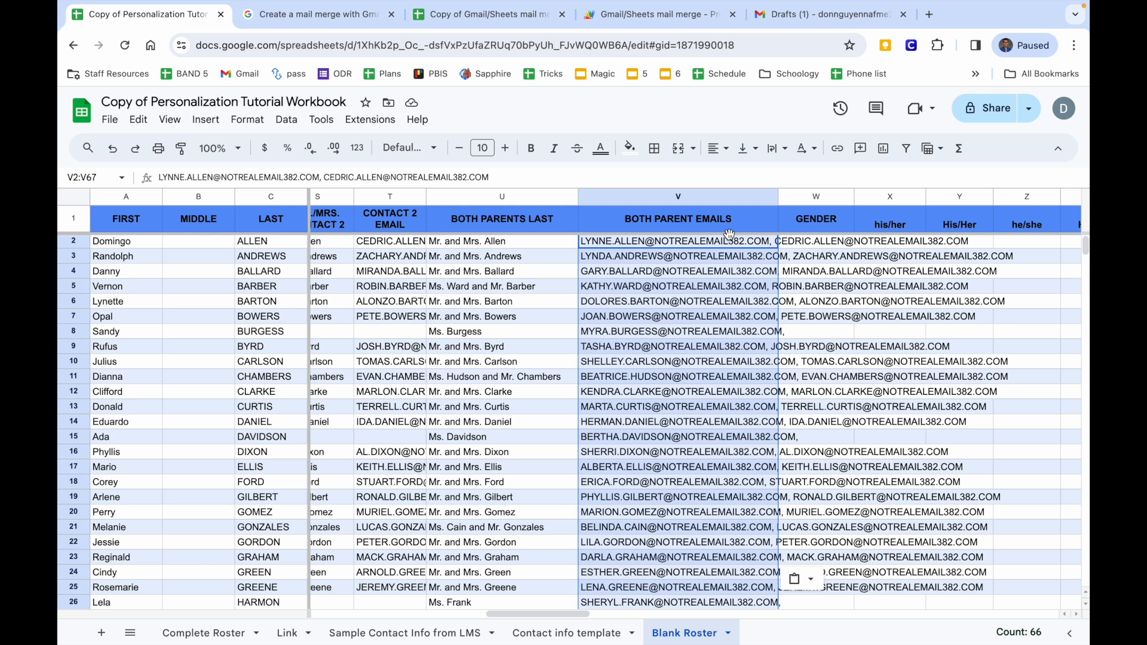
pyautogui.click(808, 243)
pyautogui.hscroll(3, 808, 242)
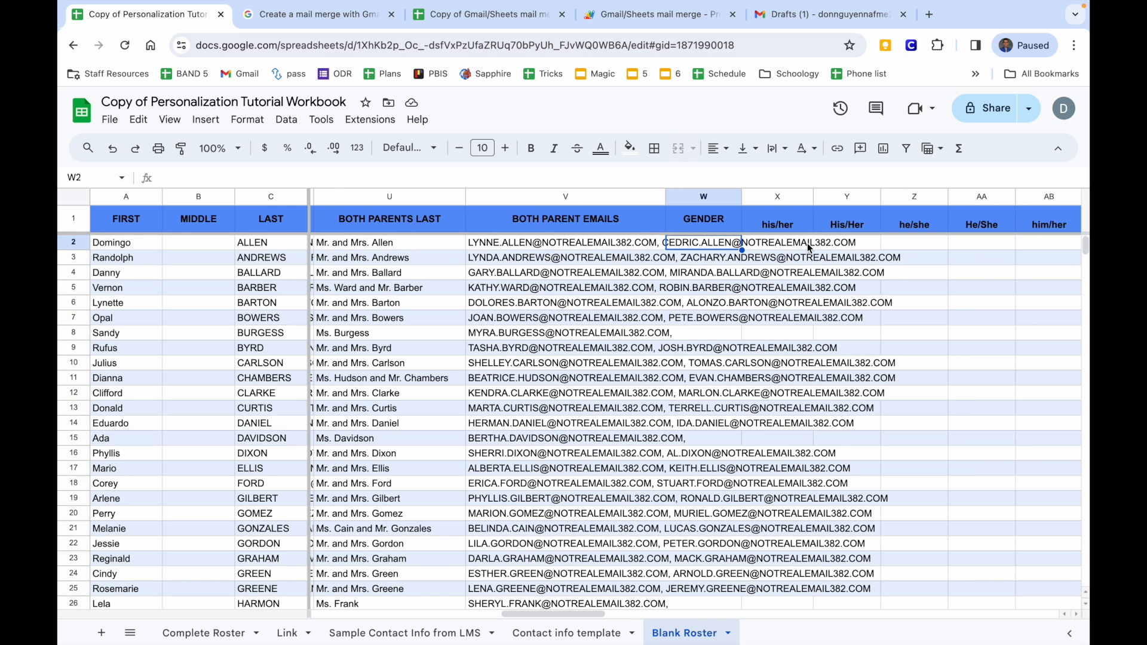
# Paste the gender values E2:E67 as values only into the Blank Roster GENDER column at W2.
pyautogui.click(526, 633)
pyautogui.hscroll(-10, 508, 550)
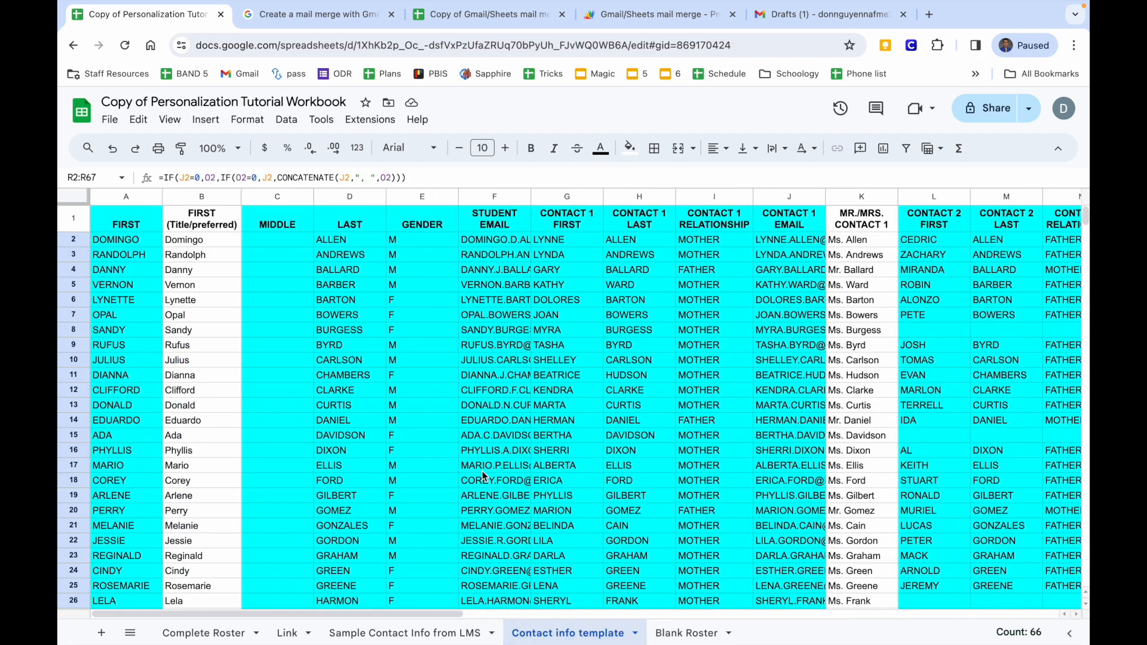
pyautogui.moveTo(419, 237); pyautogui.dragTo(412, 385)
pyautogui.rightClick(412, 385)
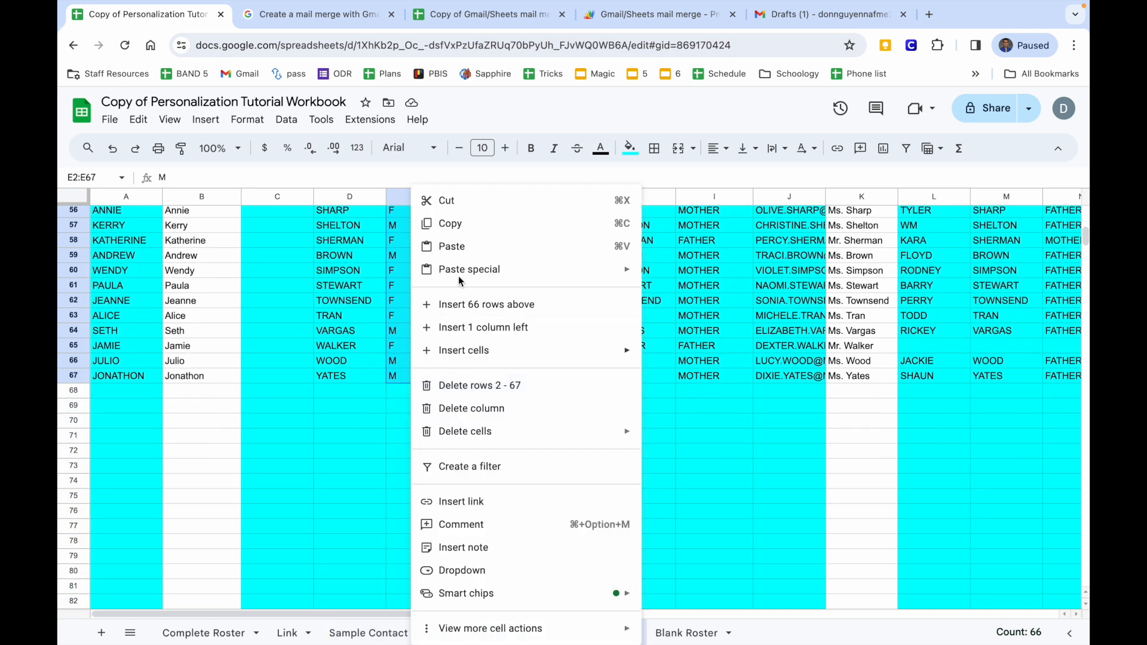
pyautogui.click(457, 223)
pyautogui.click(692, 631)
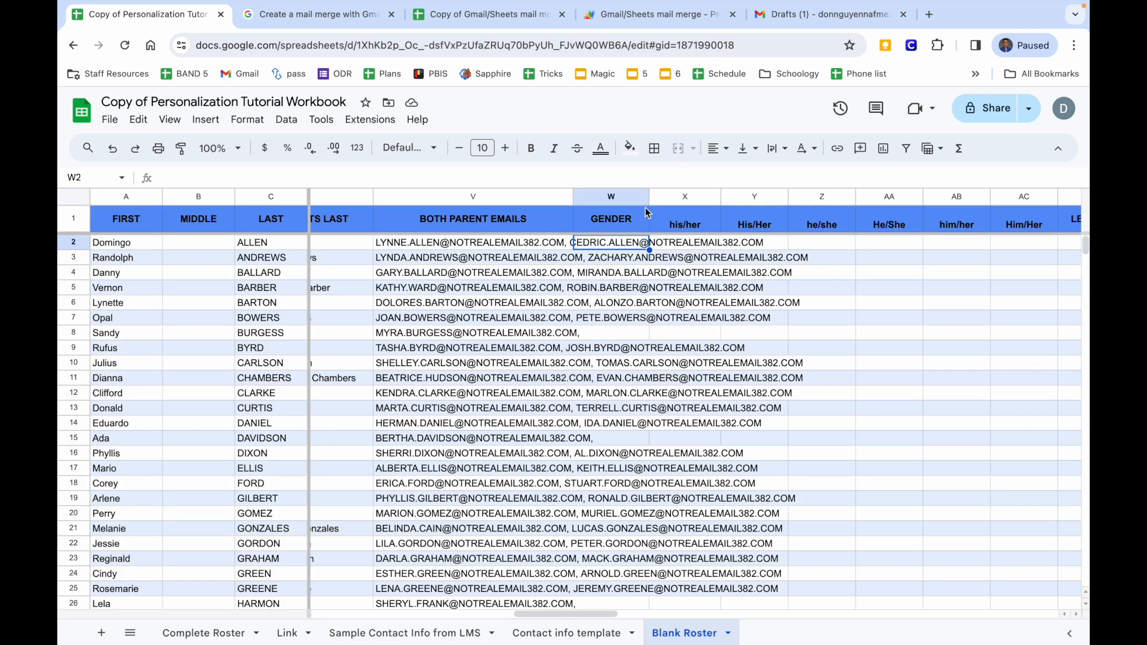
pyautogui.rightClick(611, 249)
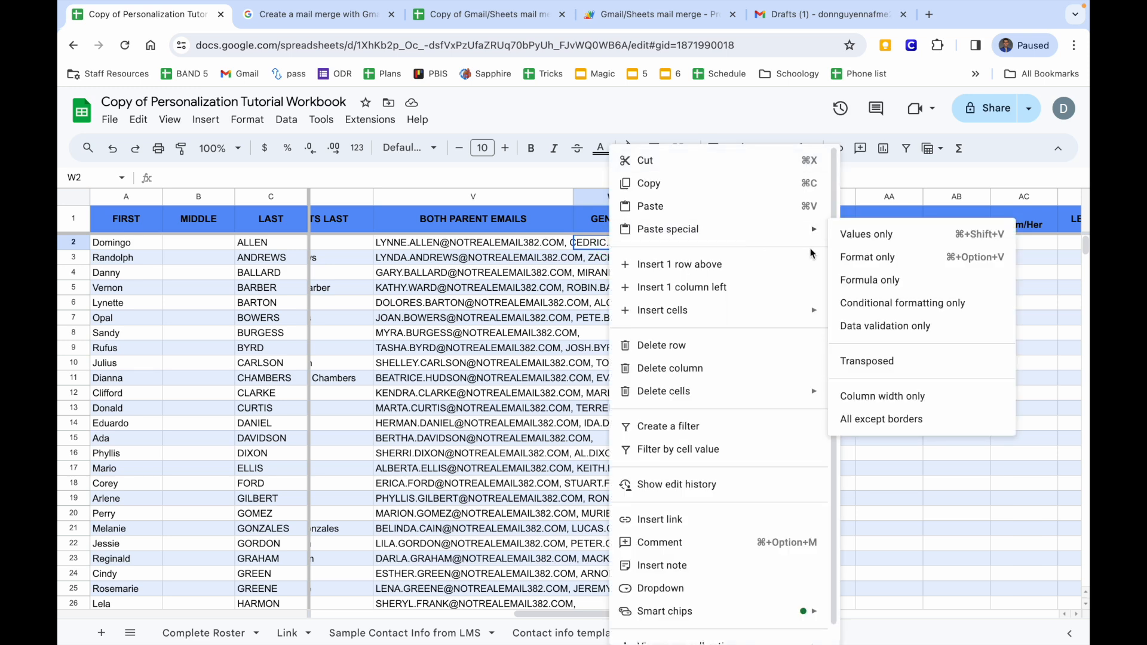
pyautogui.moveTo(818, 231)
pyautogui.click(860, 237)
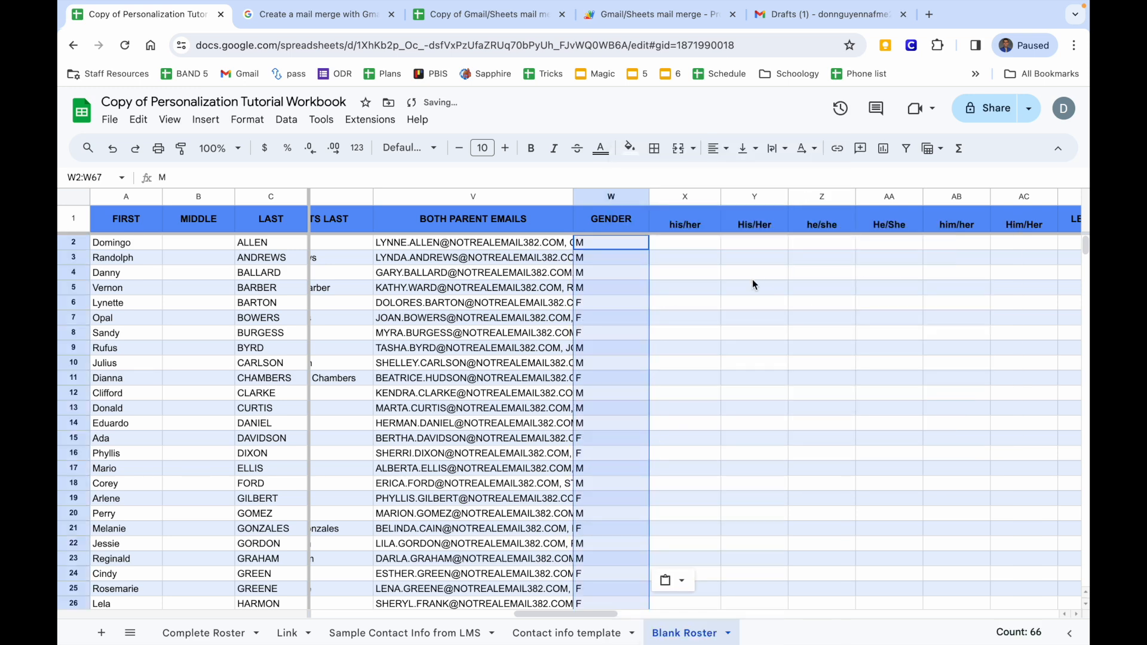
# Copy the six pronoun columns S2:X67 from the Contact info template.
pyautogui.click(675, 242)
pyautogui.hscroll(1, 675, 242)
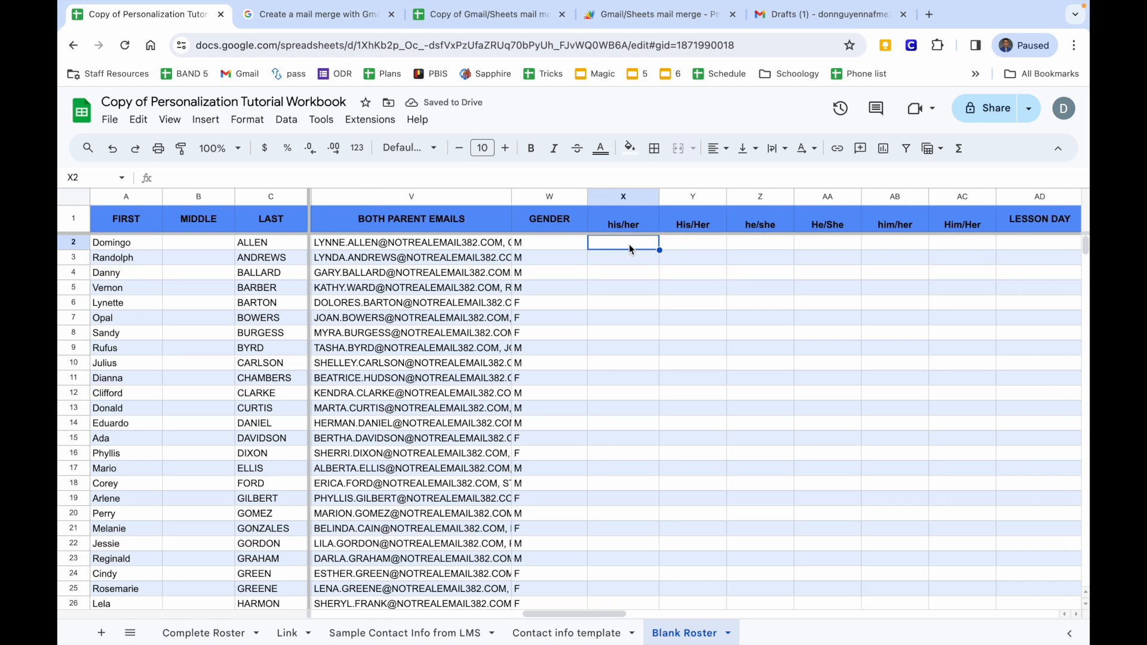
pyautogui.click(544, 633)
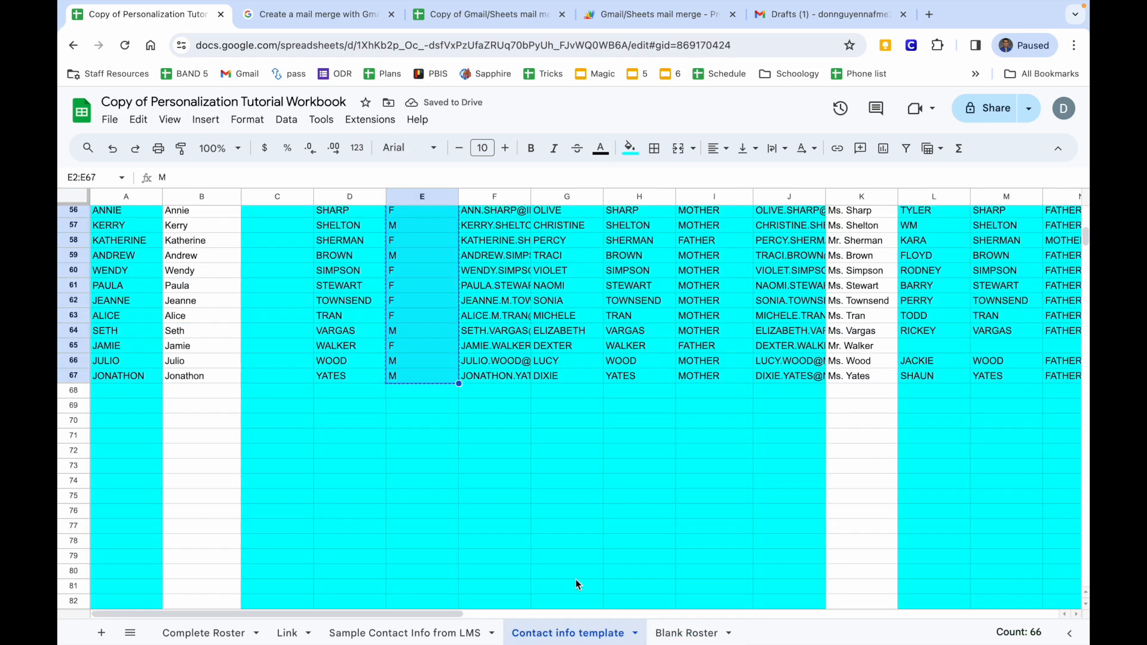
pyautogui.scroll(5, 636, 479)
pyautogui.hscroll(15, 637, 479)
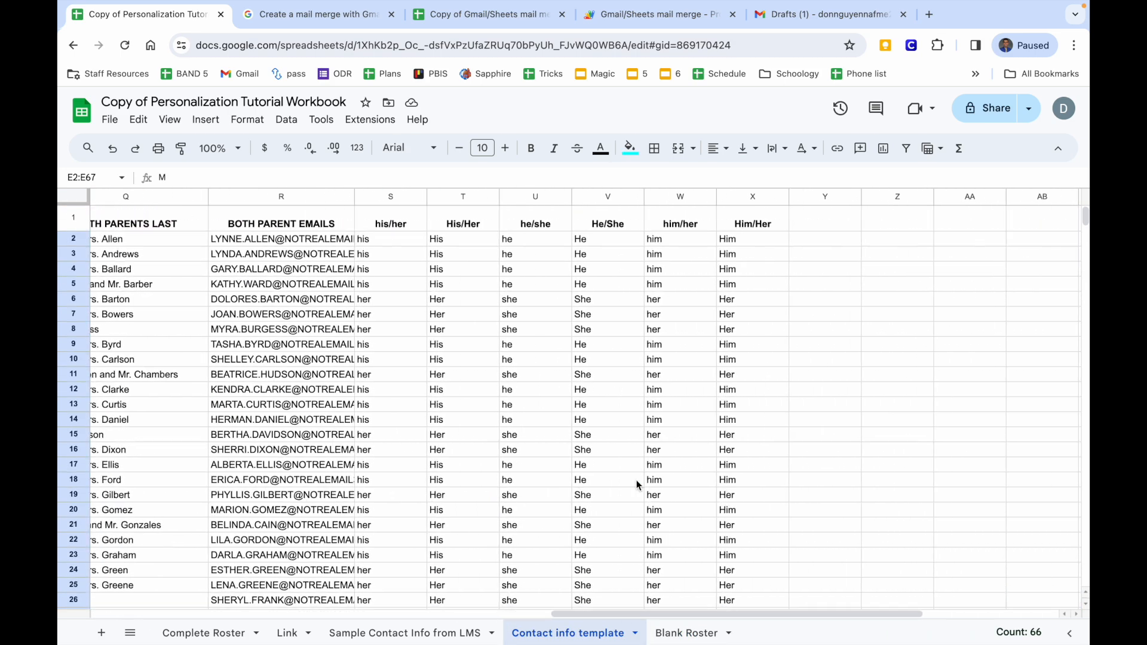
pyautogui.moveTo(376, 247); pyautogui.dragTo(746, 399)
pyautogui.rightClick(745, 399)
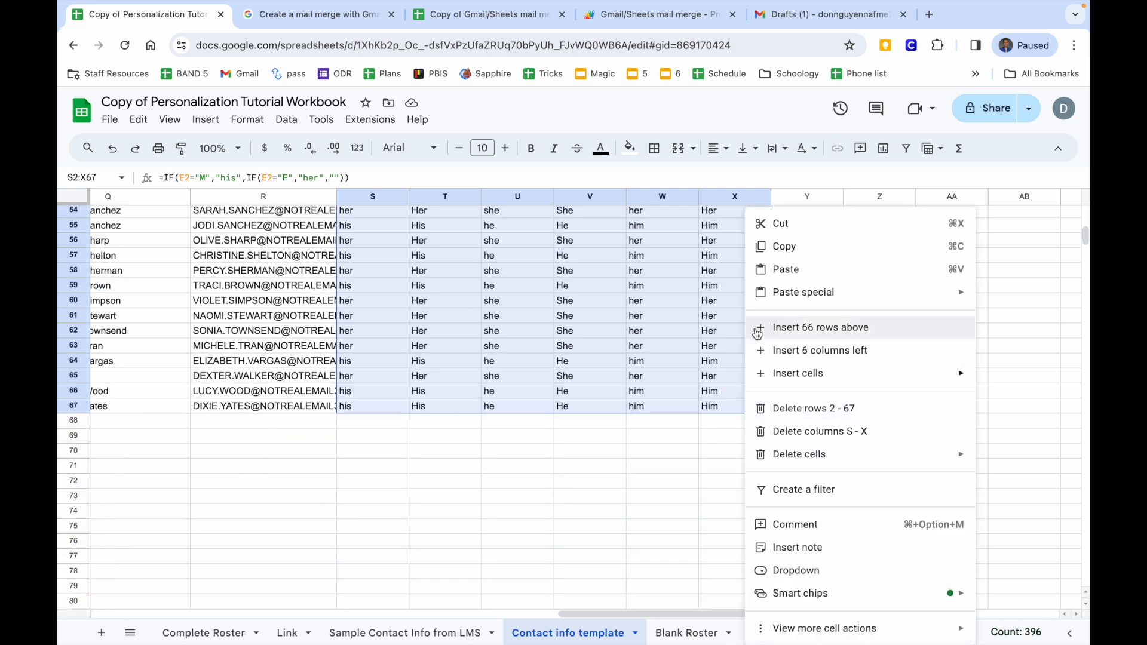
pyautogui.click(781, 246)
# Paste the pronoun values only into Blank Roster X2:AC67 and review the filled columns.
pyautogui.click(693, 640)
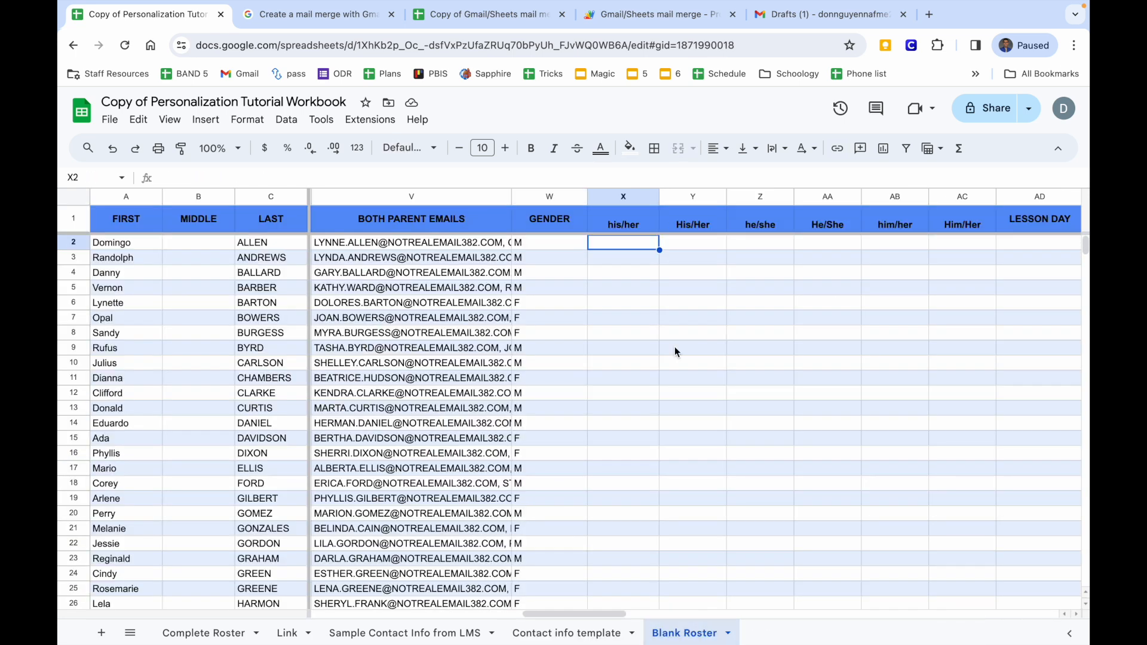
pyautogui.rightClick(613, 249)
pyautogui.moveTo(663, 229)
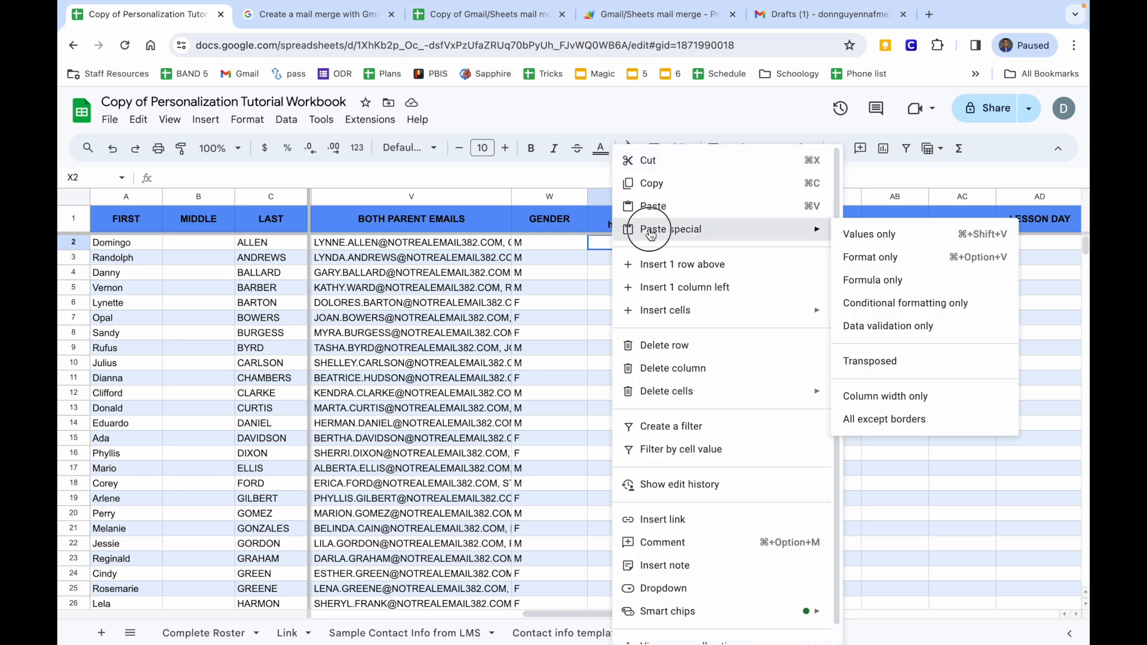
pyautogui.click(892, 248)
pyautogui.hscroll(5, 871, 269)
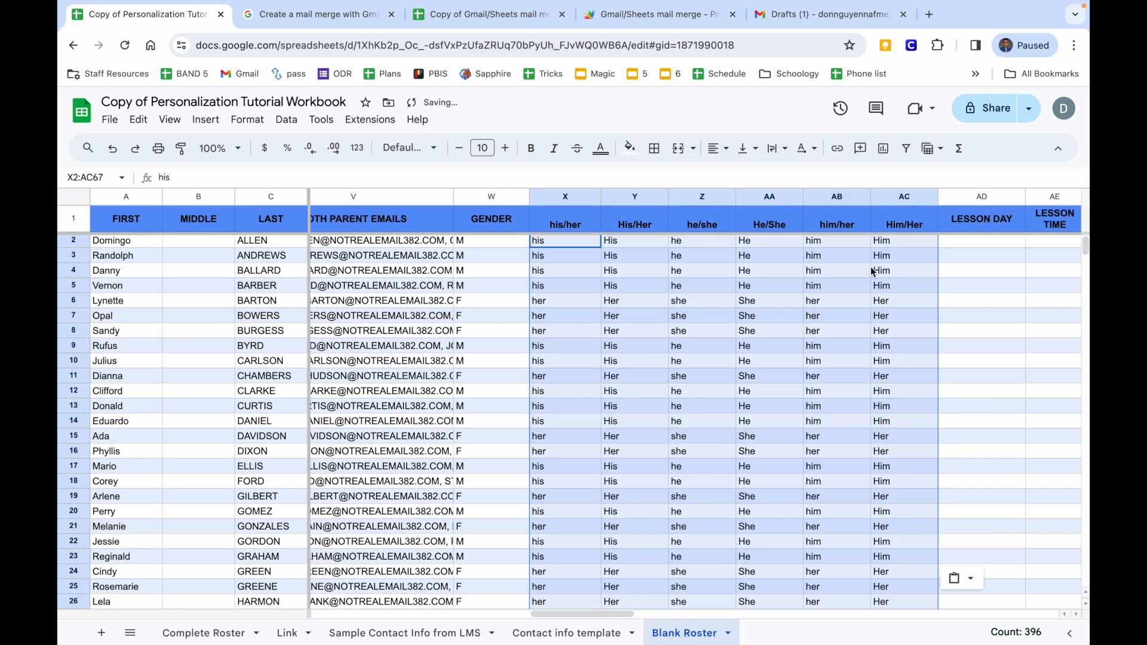
pyautogui.scroll(-5, 870, 269)
pyautogui.scroll(-10, 871, 271)
pyautogui.scroll(15, 870, 271)
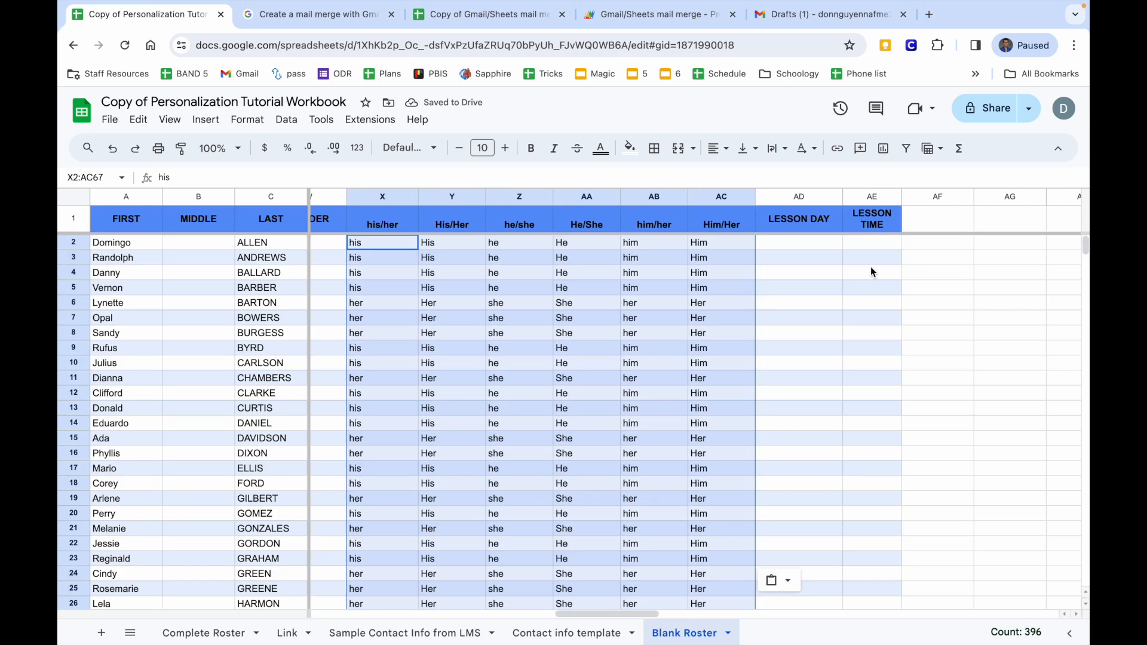
pyautogui.hscroll(-15, 870, 270)
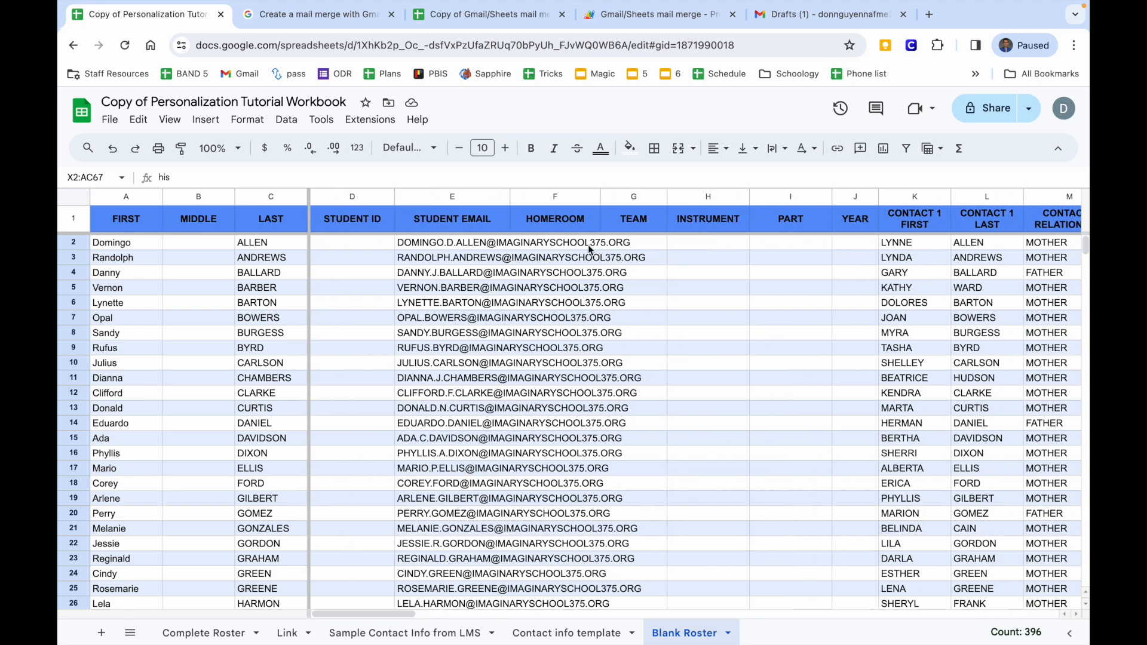
# Compare the LMS, Contact info template and Blank Roster sheets to locate the Homeroom and Team data.
pyautogui.click(416, 630)
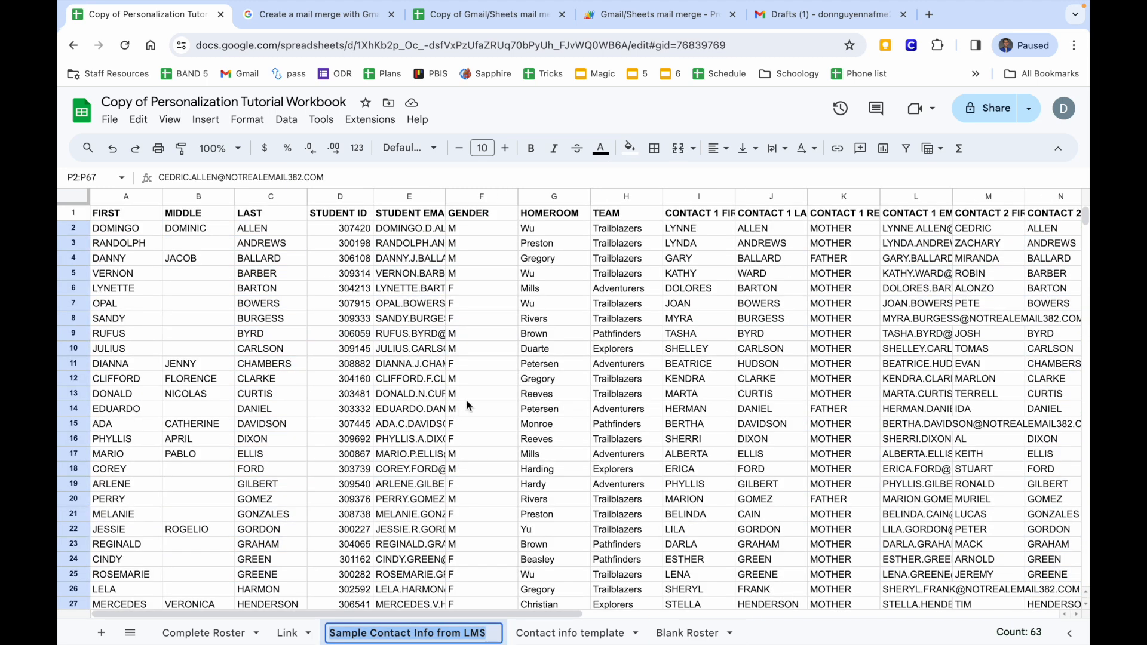
pyautogui.hscroll(1, 467, 400)
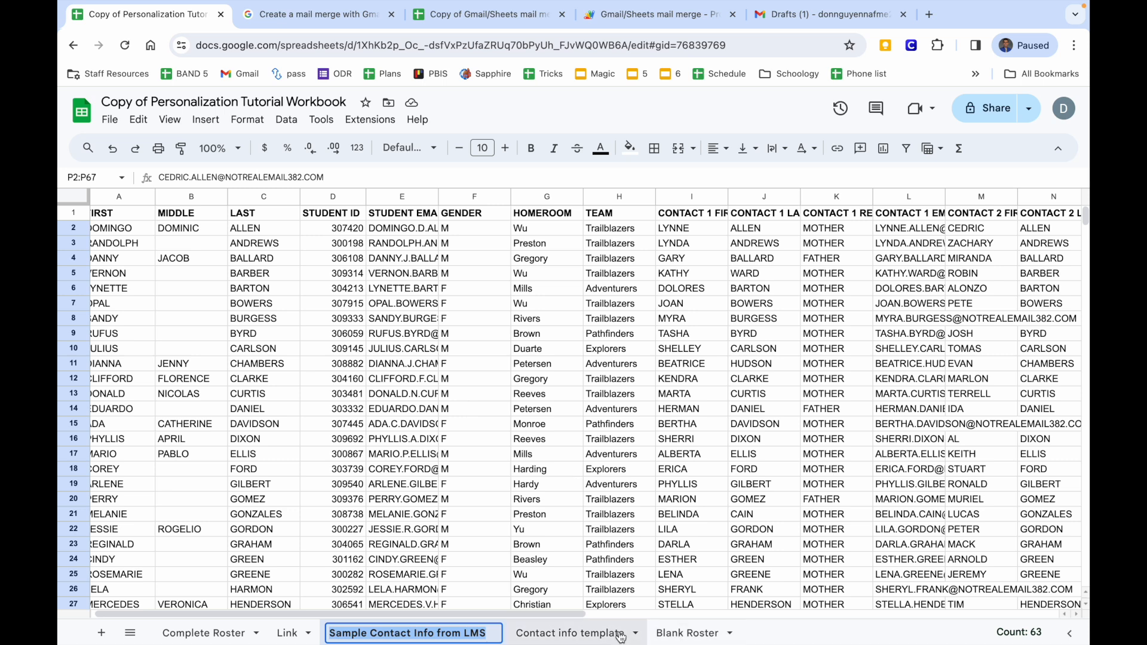
pyautogui.click(597, 633)
pyautogui.click(673, 637)
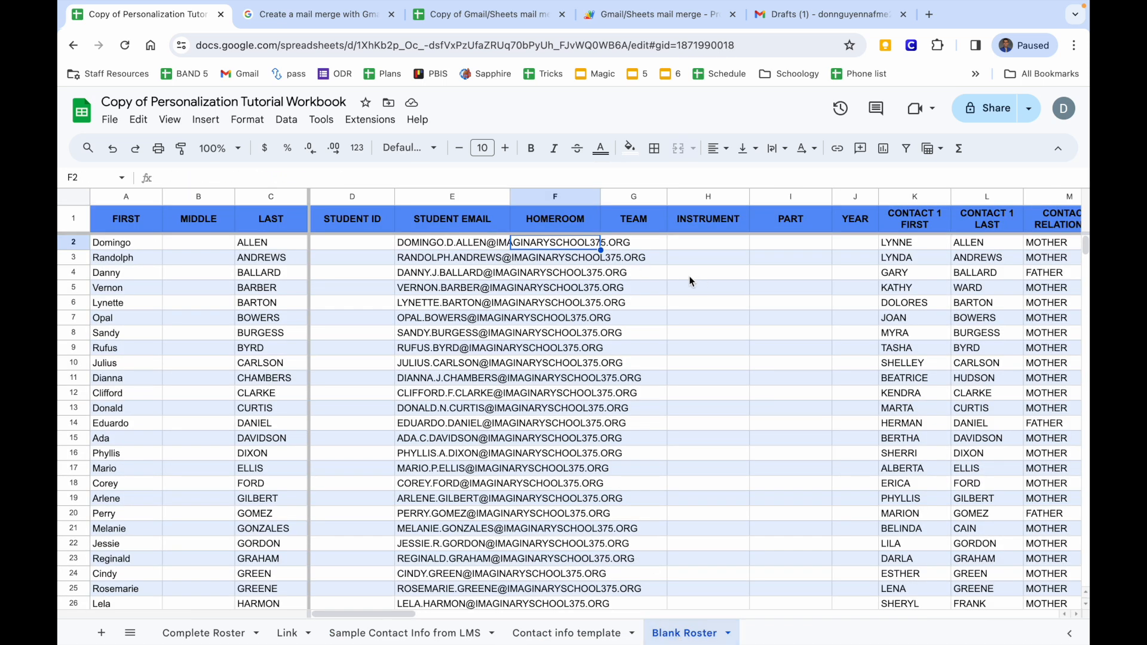
pyautogui.click(654, 245)
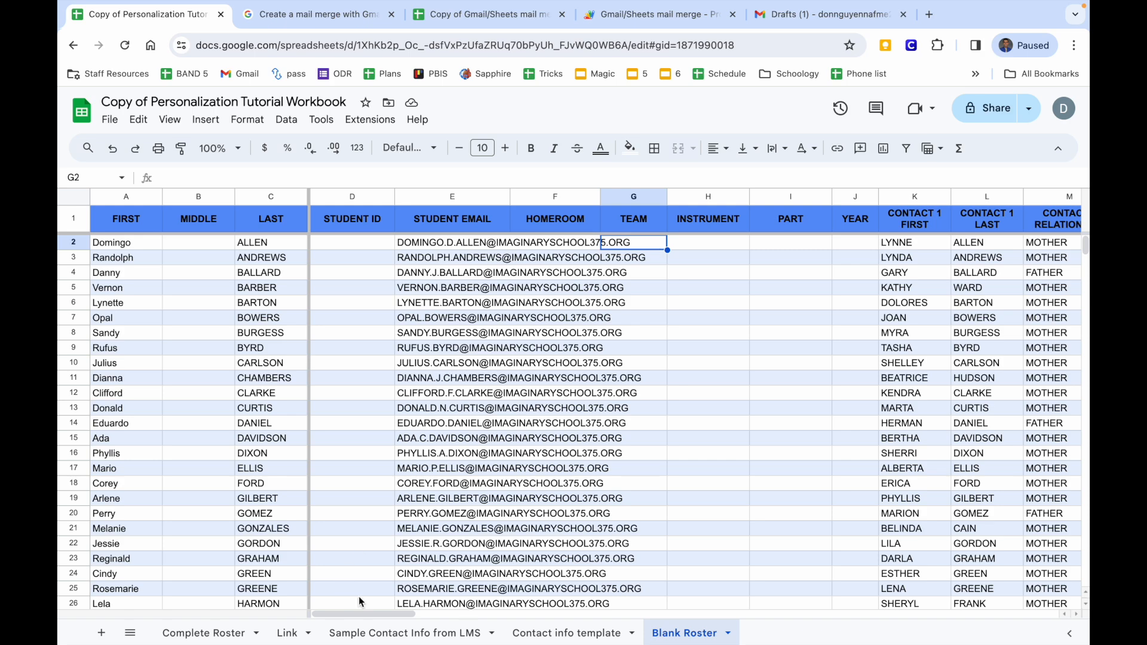
pyautogui.click(404, 633)
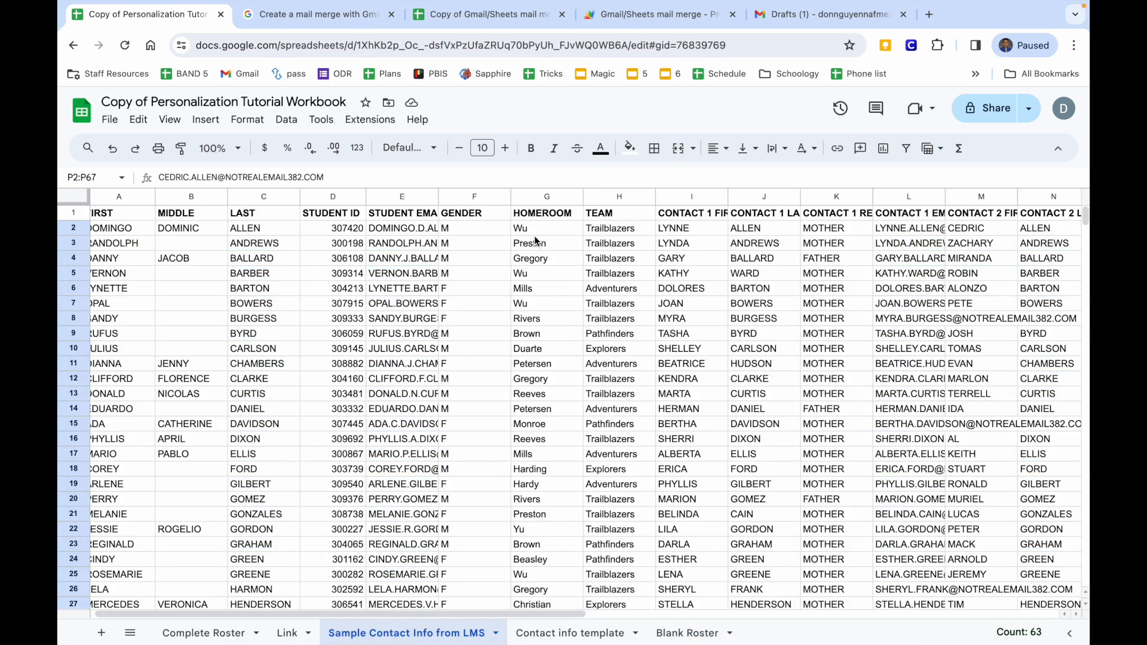
# Paste the LMS Homeroom and Team values G2:H67 as values only into Blank Roster F2.
pyautogui.moveTo(536, 227); pyautogui.dragTo(631, 383)
pyautogui.click(684, 632)
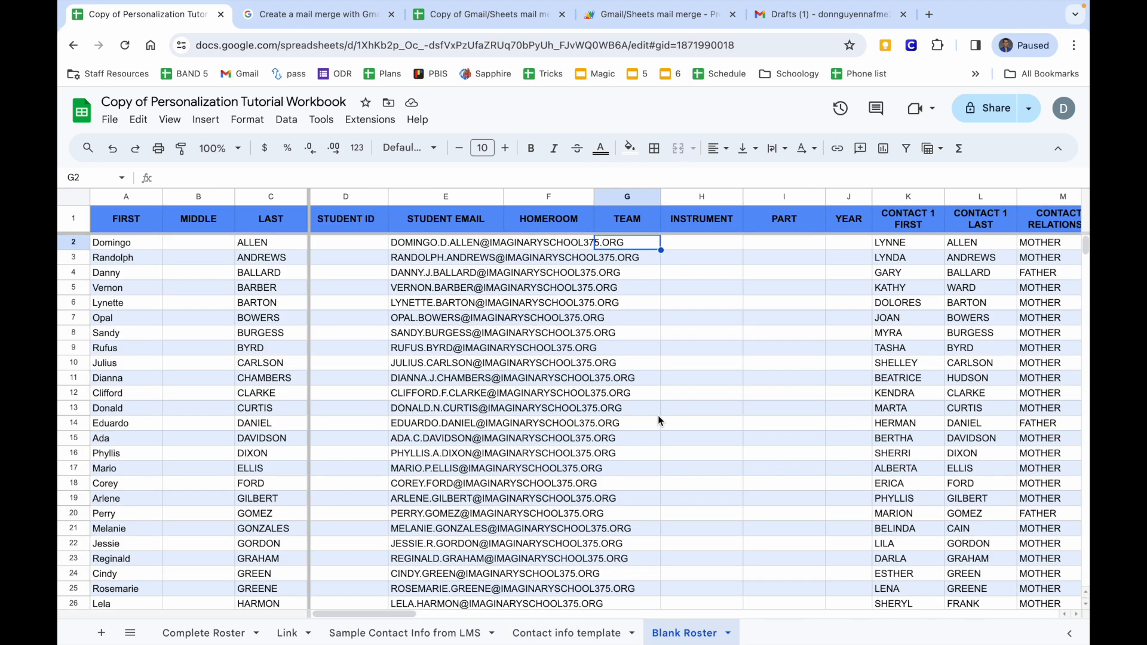
pyautogui.click(554, 252)
pyautogui.rightClick(554, 252)
pyautogui.moveTo(607, 225)
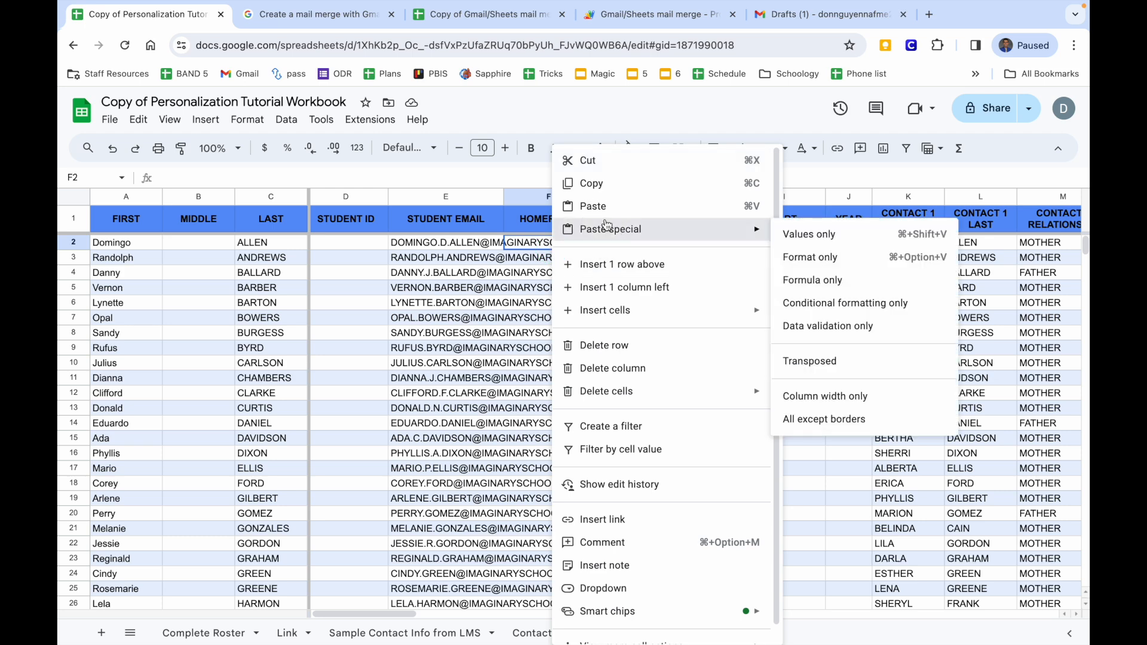
pyautogui.click(794, 236)
# Inspect the still-empty INSTRUMENT, PART and YEAR columns on Blank Roster.
pyautogui.click(714, 246)
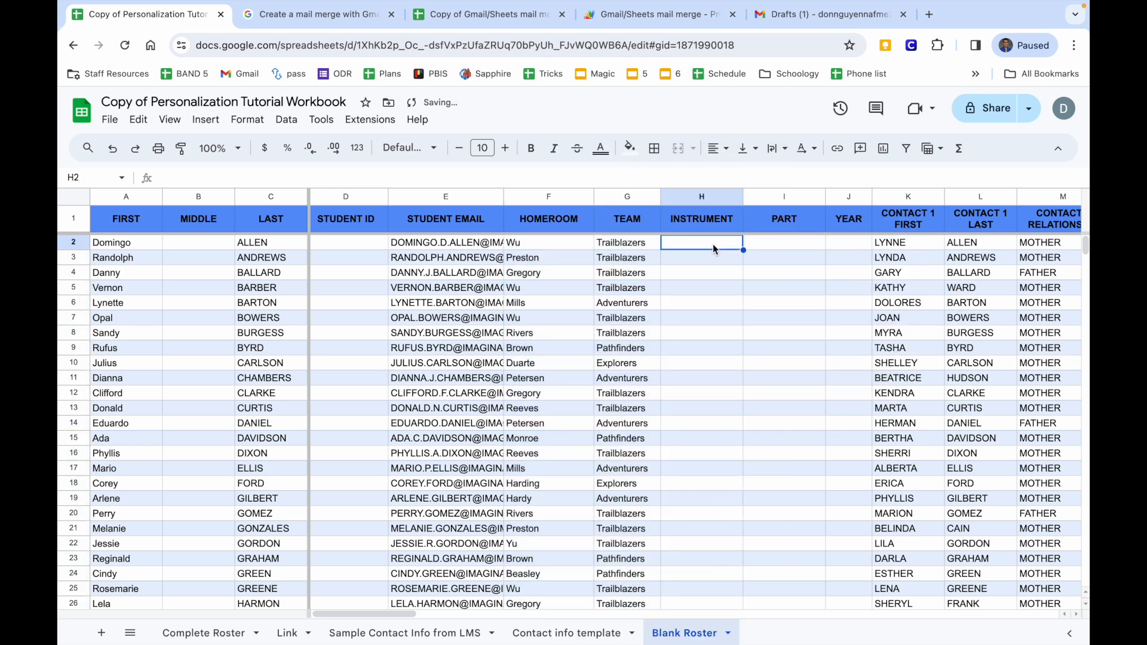
pyautogui.click(773, 251)
pyautogui.click(827, 245)
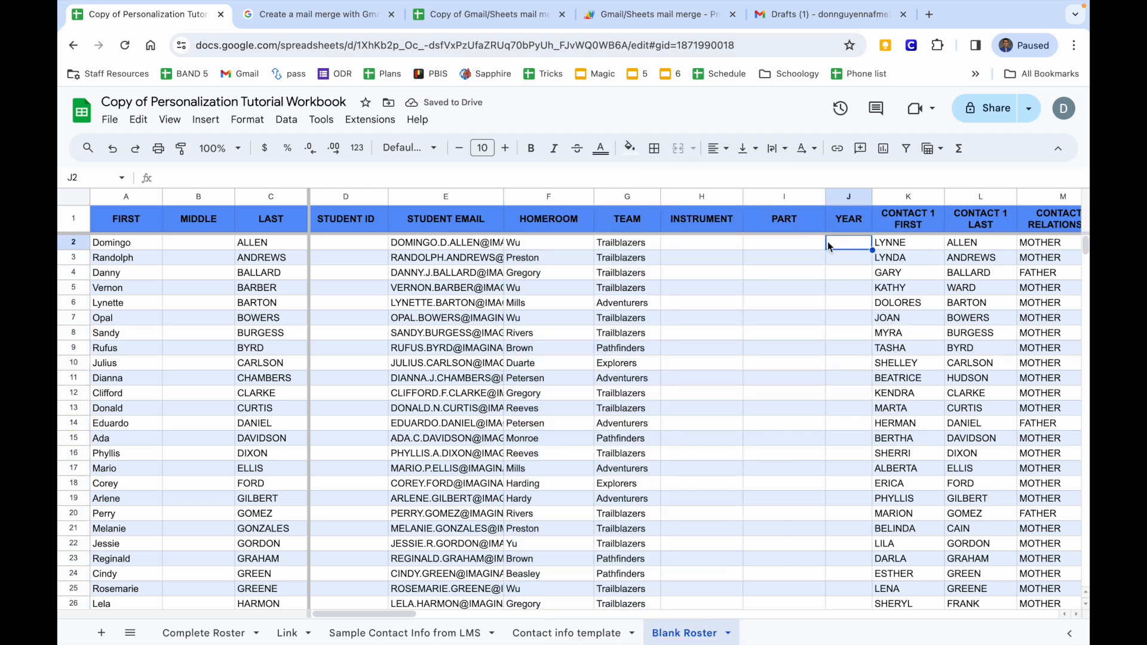
pyautogui.moveTo(691, 239); pyautogui.dragTo(858, 469)
pyautogui.moveTo(699, 222); pyautogui.dragTo(850, 227)
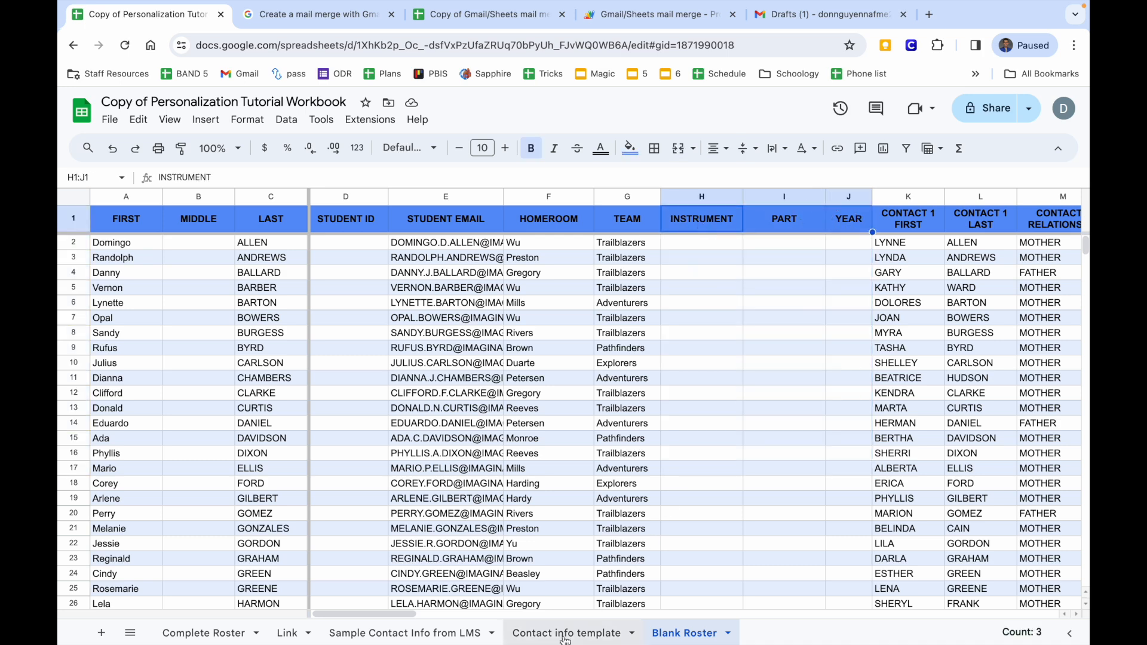
# Copy the LMS student IDs D2:D67 into the Blank Roster STUDENT ID column at D2.
pyautogui.click(440, 634)
pyautogui.scroll(10, 563, 469)
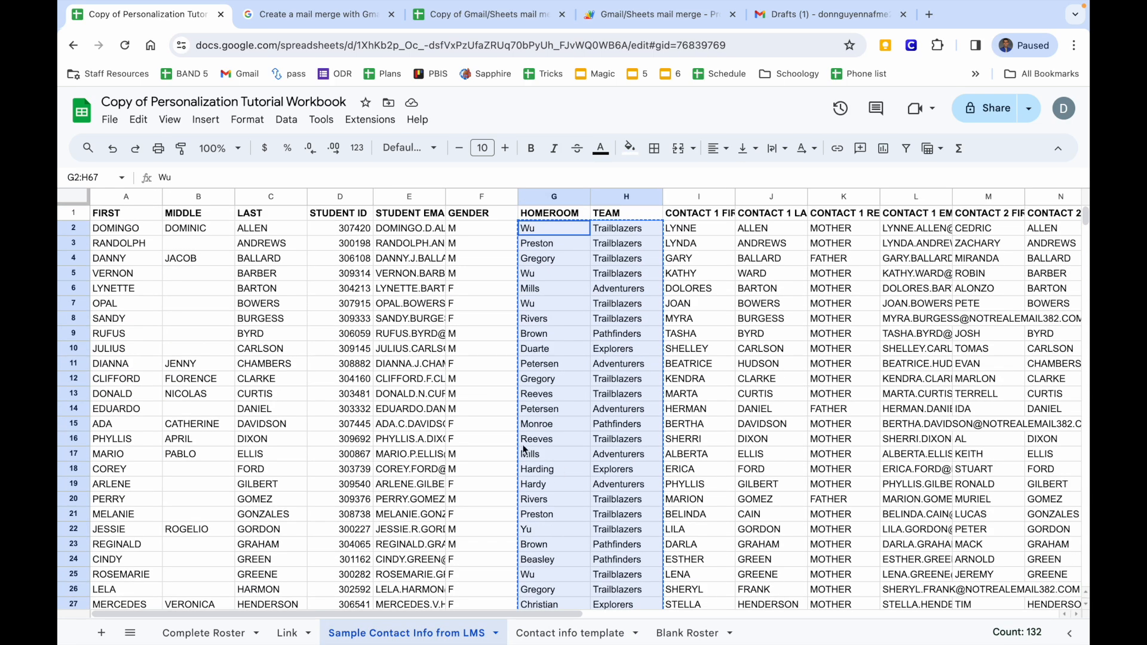
pyautogui.moveTo(351, 228); pyautogui.dragTo(354, 382)
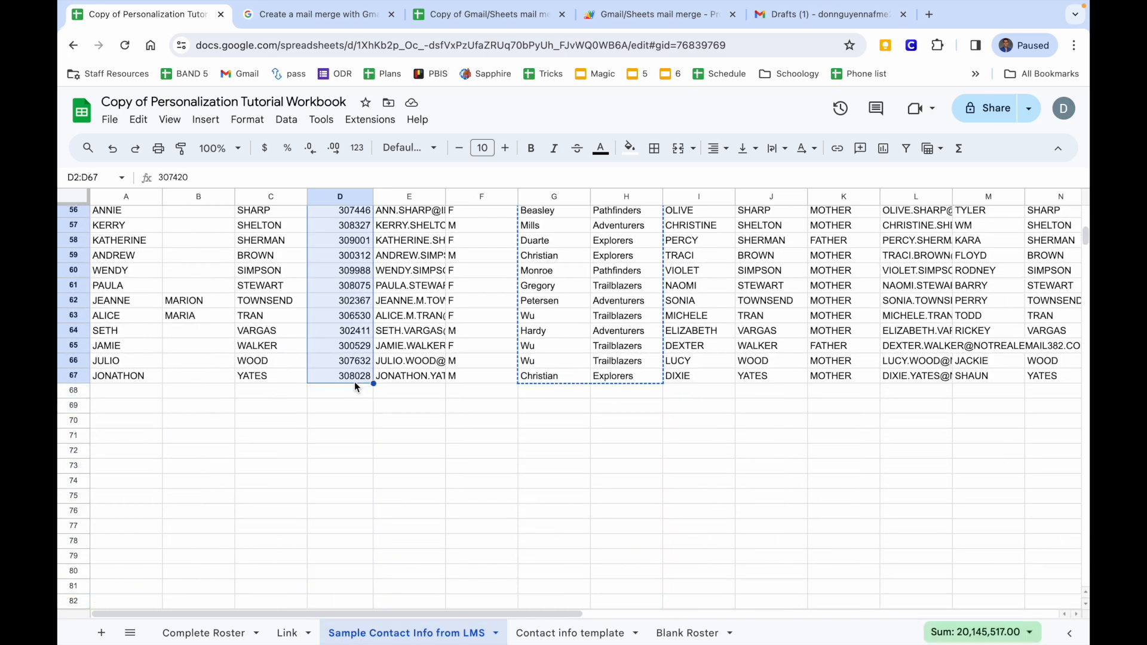
pyautogui.hotkey('ctrl', 'c')
pyautogui.click(670, 631)
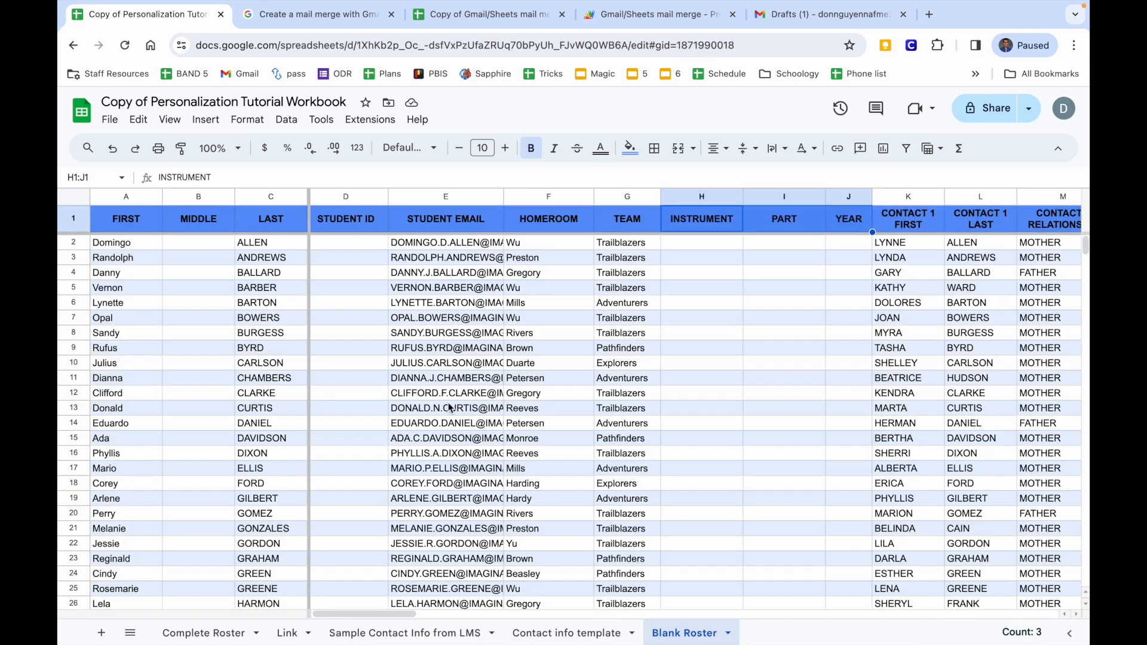
pyautogui.click(347, 241)
pyautogui.hotkey('ctrl', 'v')
# Review the filled roster, then switch to the Copy of Gmail/Sheets mail merge spreadsheet.
pyautogui.hscroll(5, 495, 366)
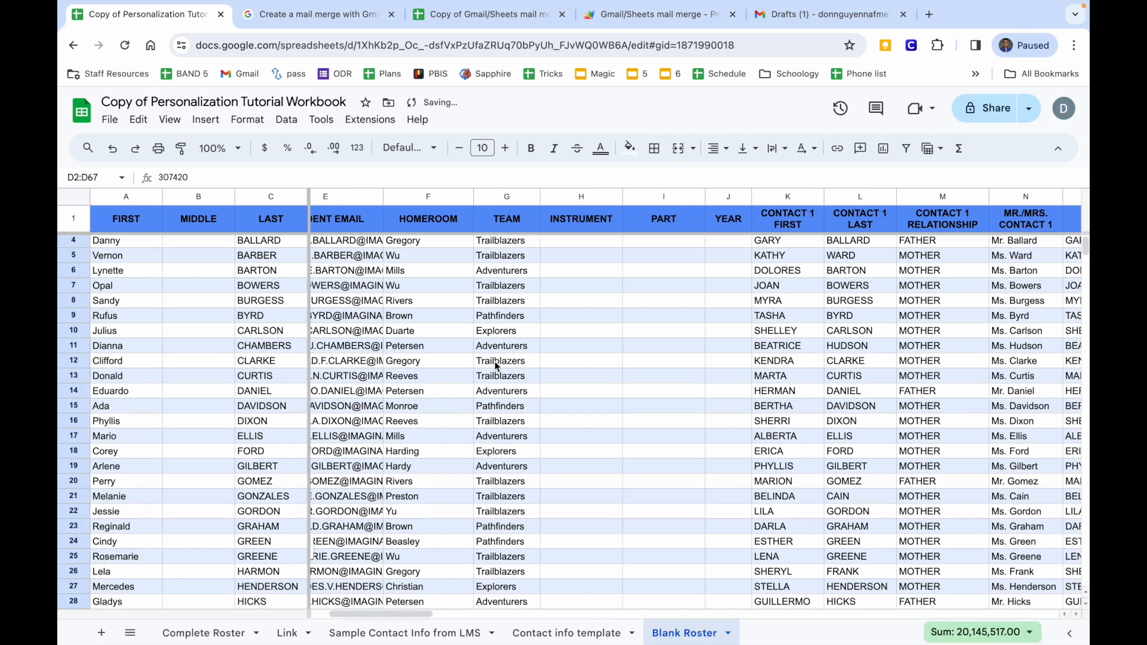
pyautogui.hscroll(10, 495, 366)
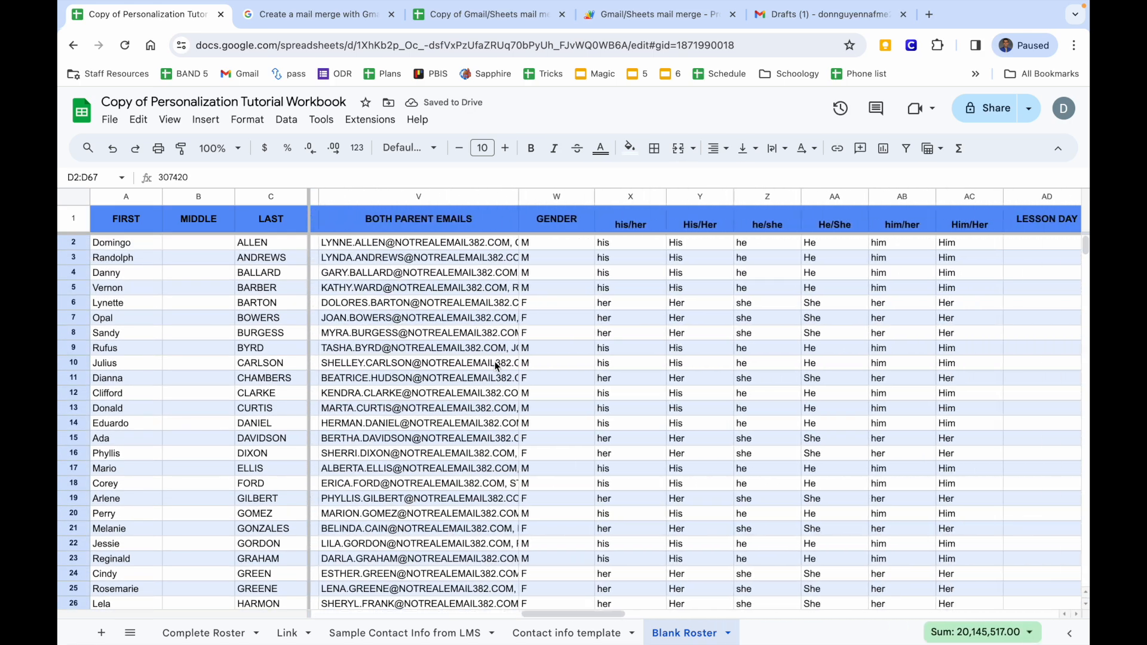
pyautogui.hscroll(1, 495, 365)
pyautogui.click(631, 338)
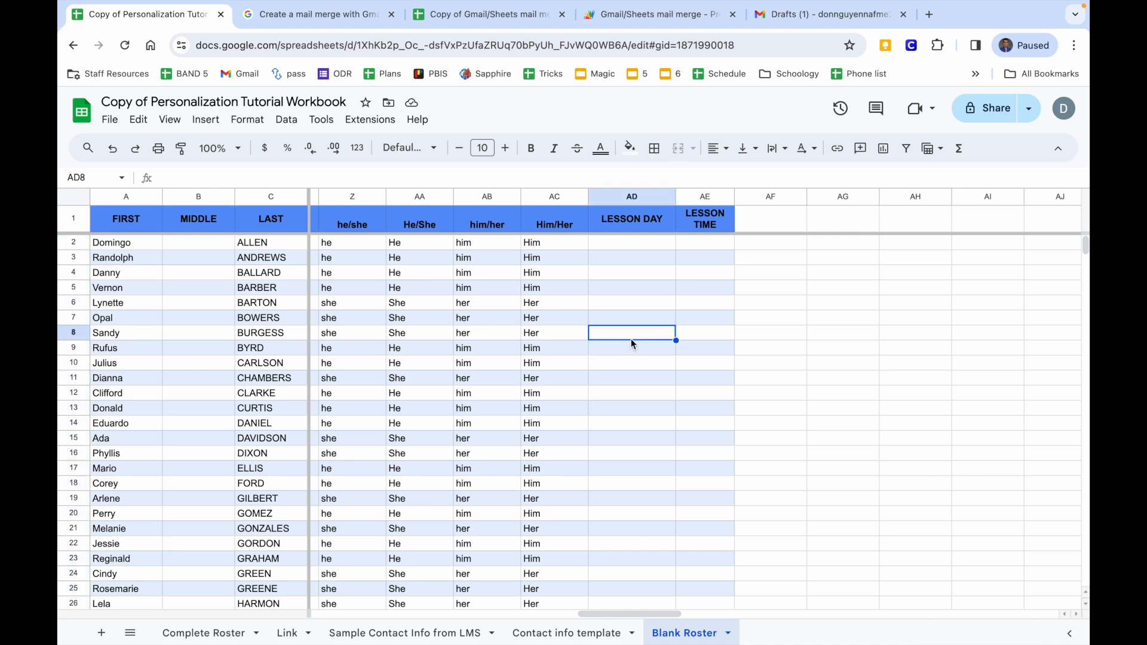
pyautogui.hscroll(-10, 631, 340)
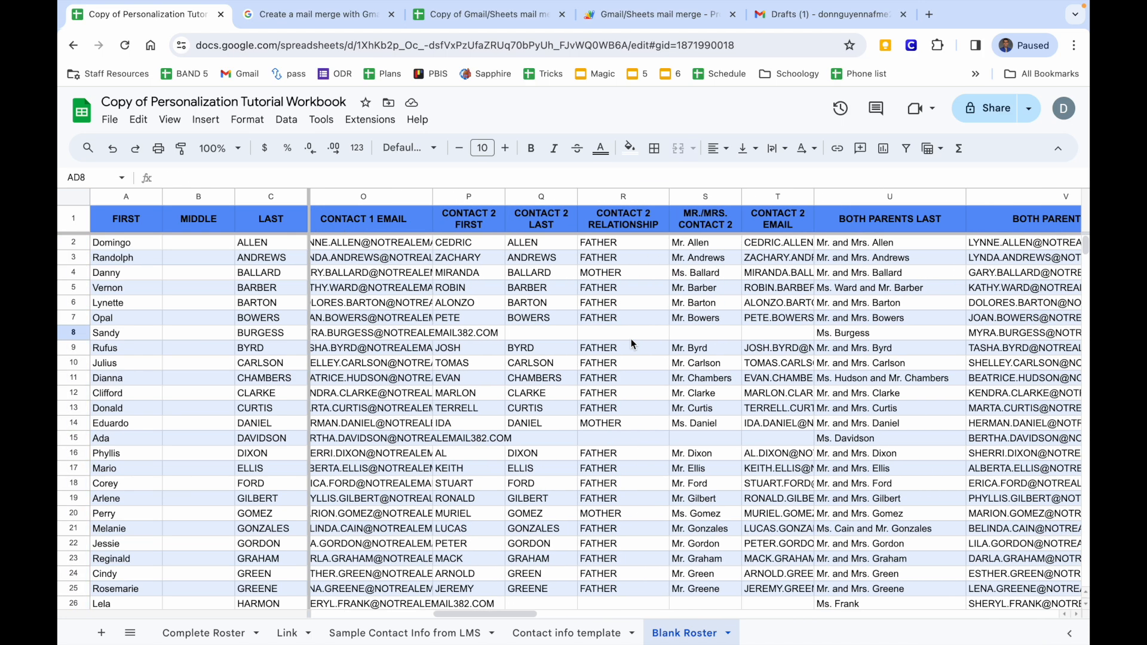
pyautogui.hscroll(-3, 630, 344)
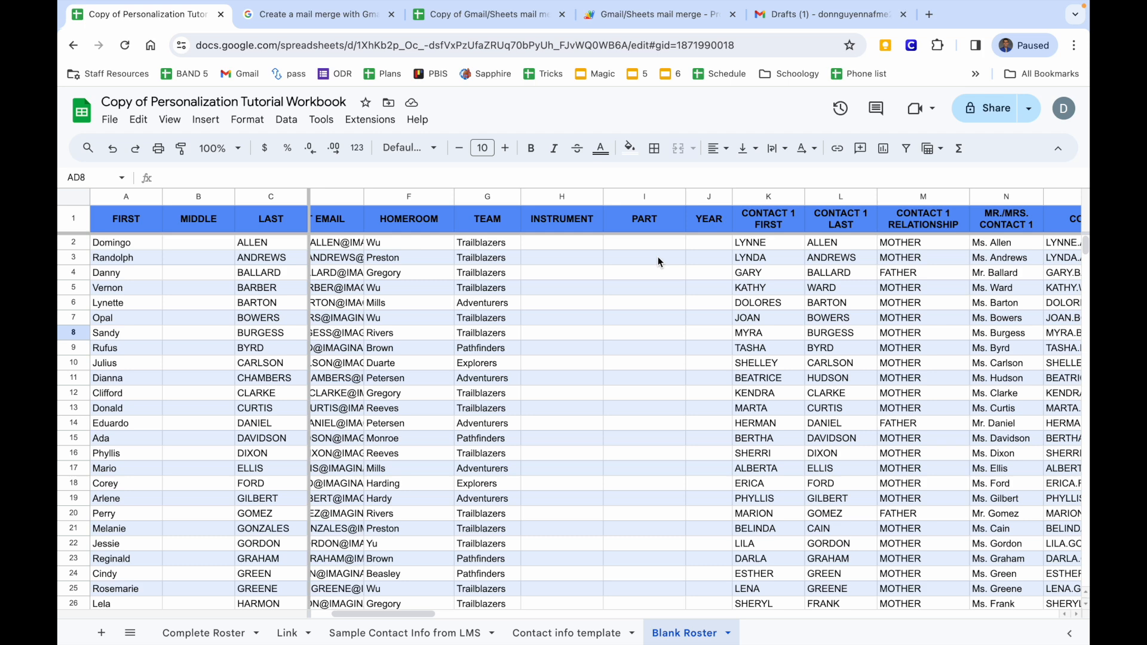
pyautogui.hscroll(-3, 658, 259)
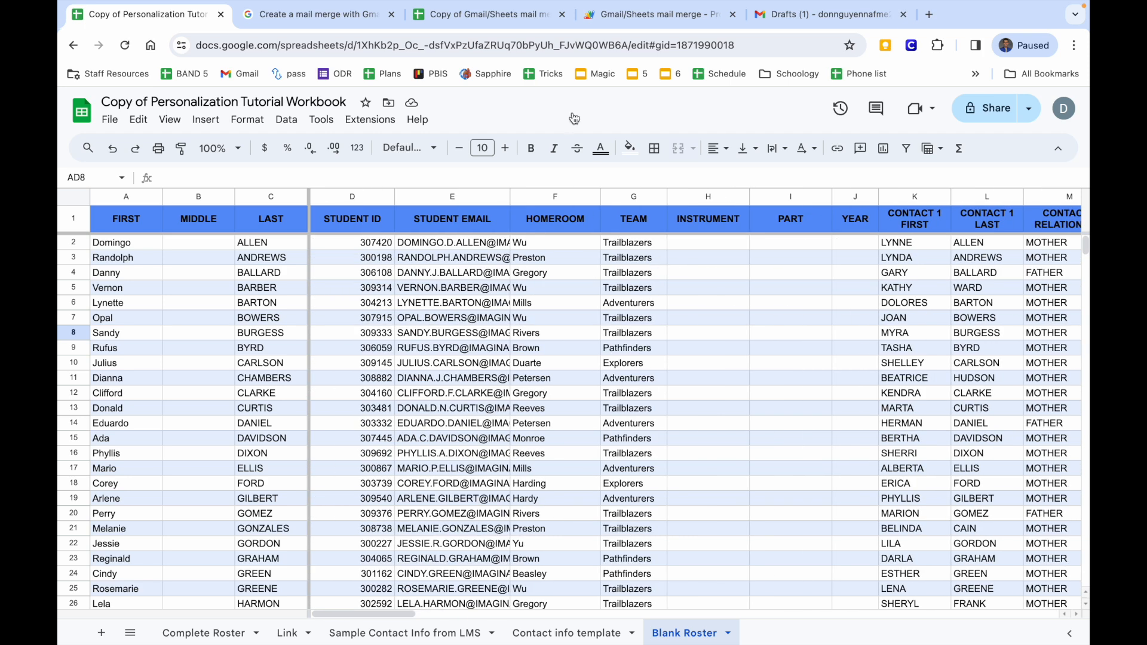
pyautogui.click(494, 19)
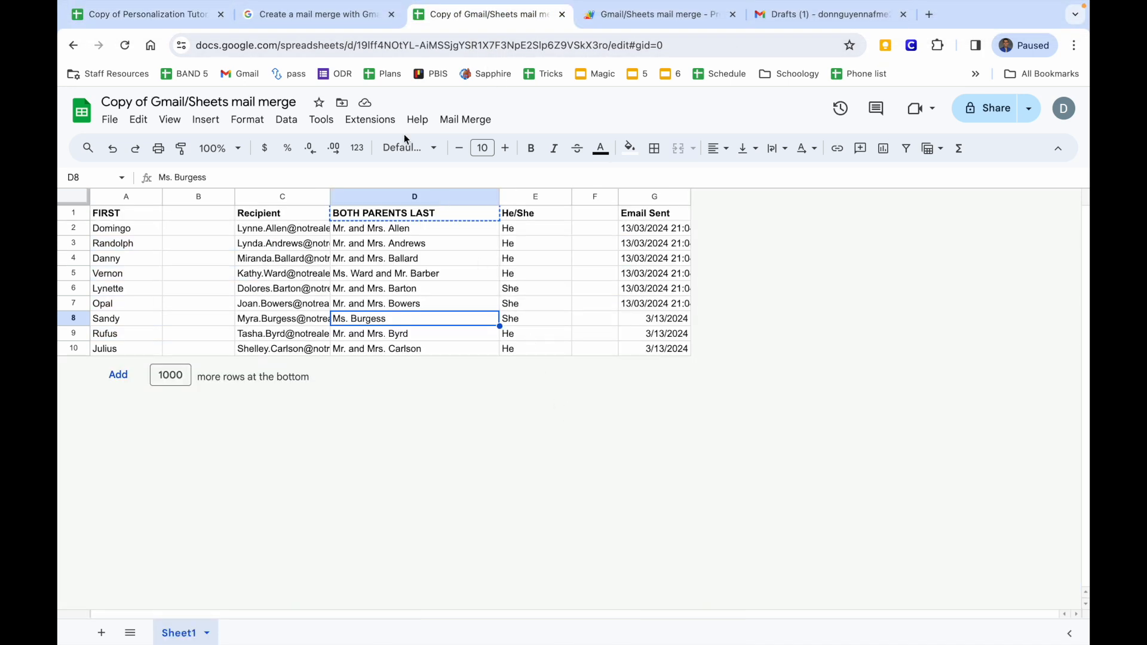
# Copy the whole Blank Roster table A1:AE67 and paste it at A1 of the mail merge sheet.
pyautogui.click(150, 14)
pyautogui.click(338, 353)
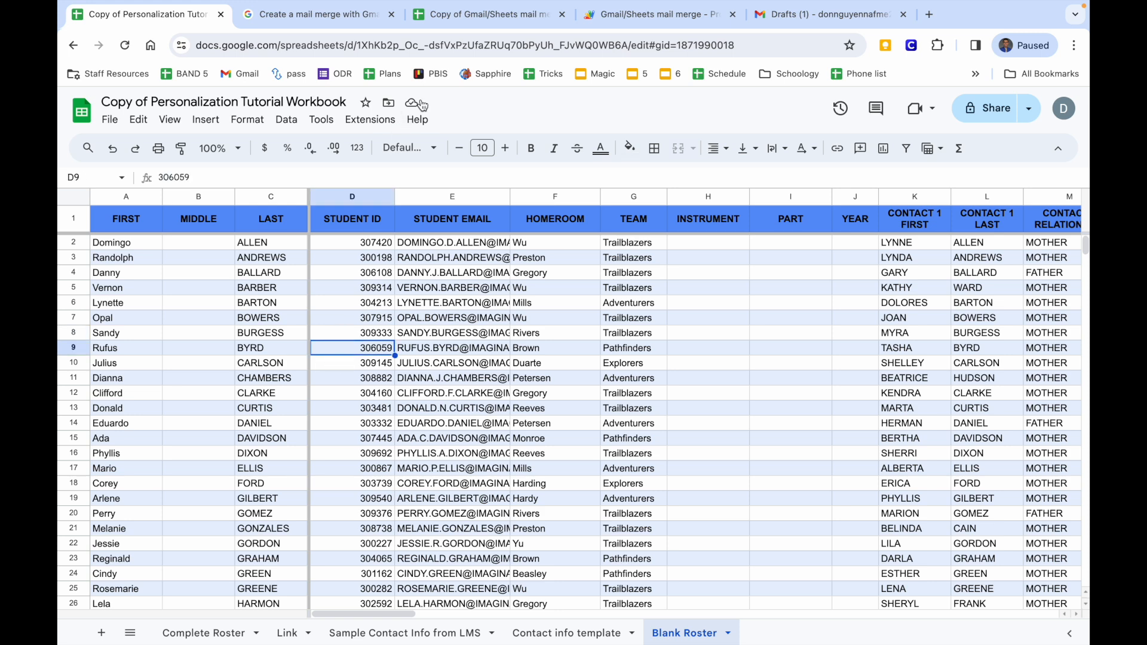
pyautogui.click(489, 15)
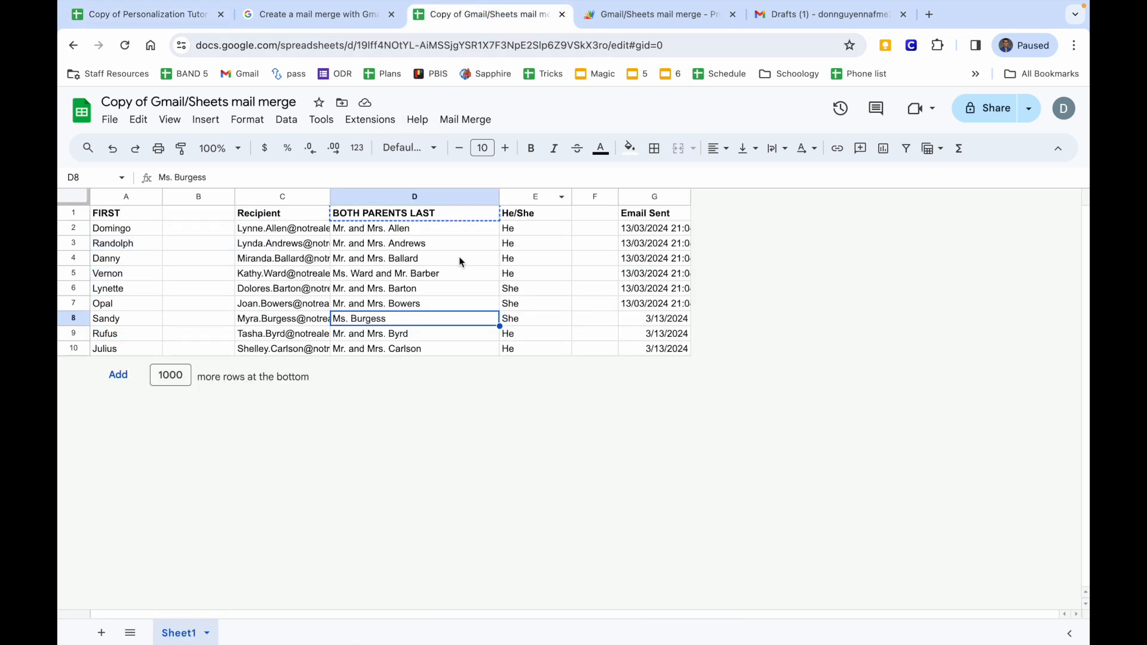
pyautogui.click(164, 18)
pyautogui.click(135, 226)
pyautogui.hotkey('ctrl', 'shift', 'Right')
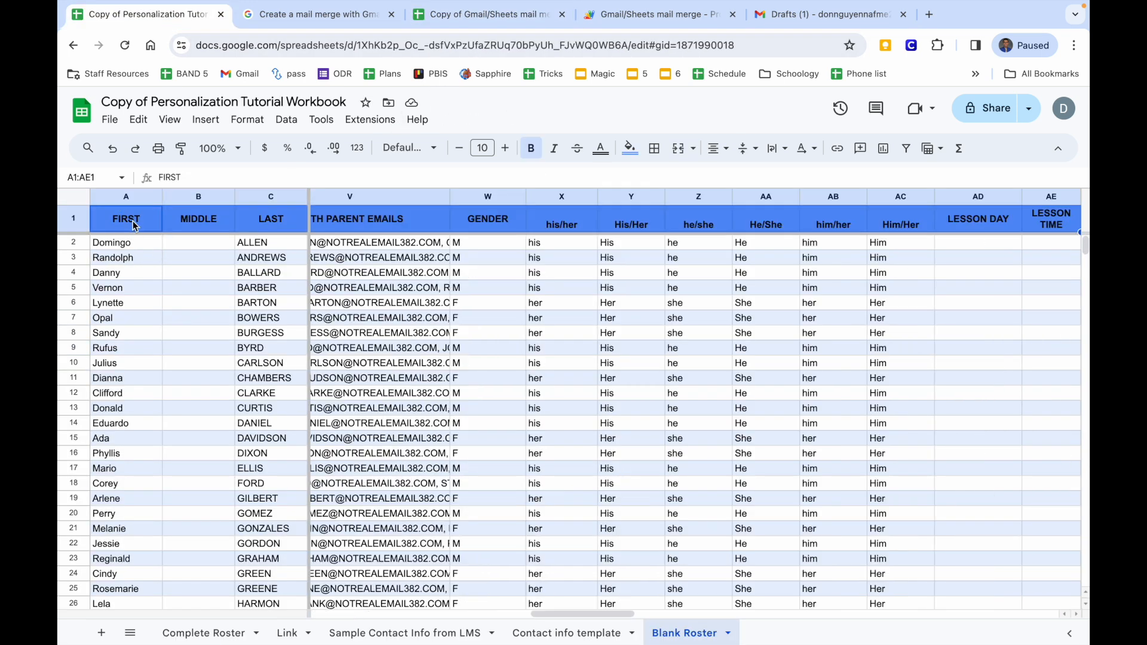
pyautogui.hotkey('ctrl', 'shift', 'Down')
pyautogui.hotkey('ctrl', 'c')
pyautogui.click(465, 19)
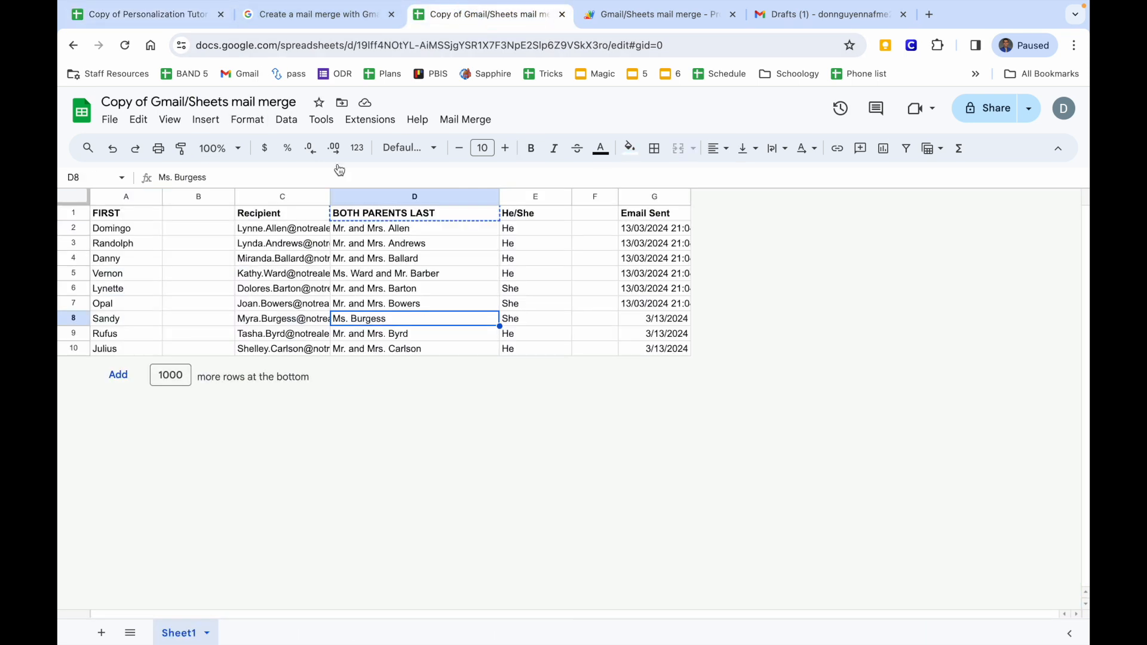
pyautogui.click(136, 218)
pyautogui.hotkey('ctrl', 'v')
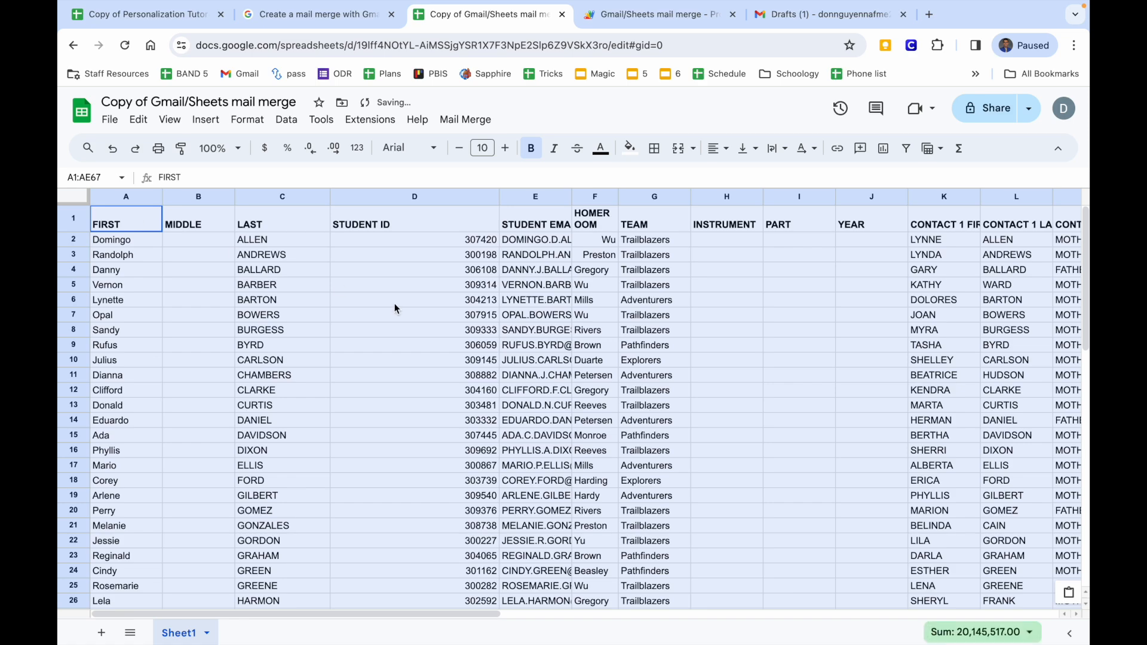
pyautogui.hscroll(10, 395, 304)
pyautogui.hscroll(-10, 394, 305)
# Re-paste the roster as values only at A1, narrowing STUDENT ID and widening BOTH PARENT EMAILS.
pyautogui.click(113, 148)
pyautogui.rightClick(142, 225)
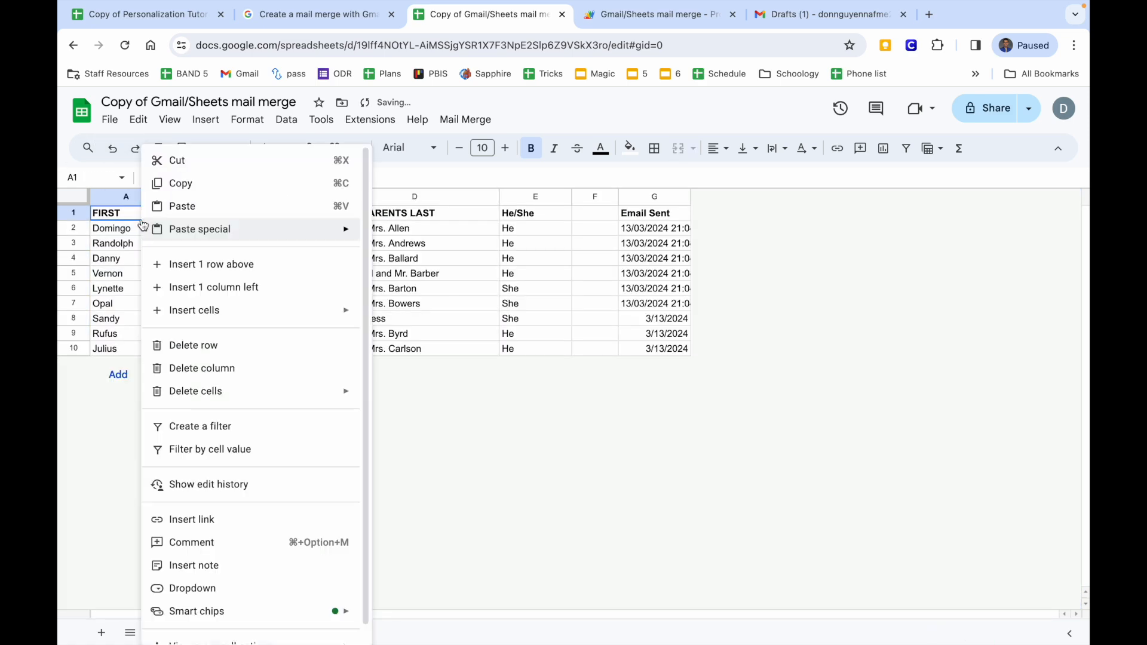
pyautogui.moveTo(143, 227)
pyautogui.click(394, 234)
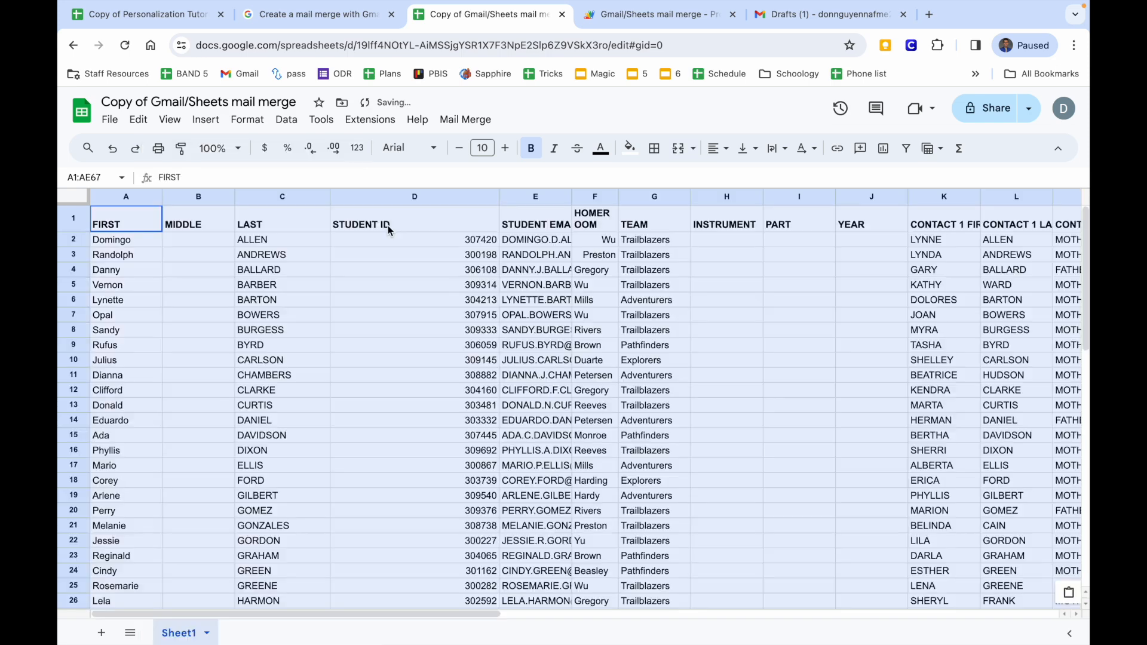
pyautogui.hscroll(1, 597, 282)
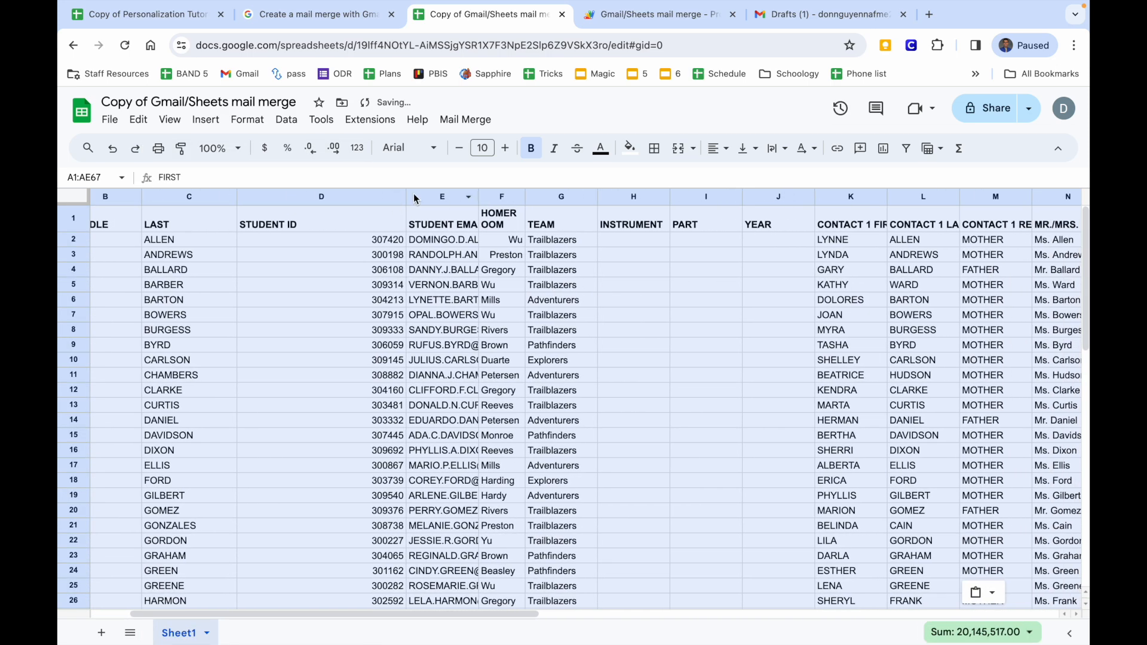
pyautogui.moveTo(406, 197); pyautogui.dragTo(308, 199)
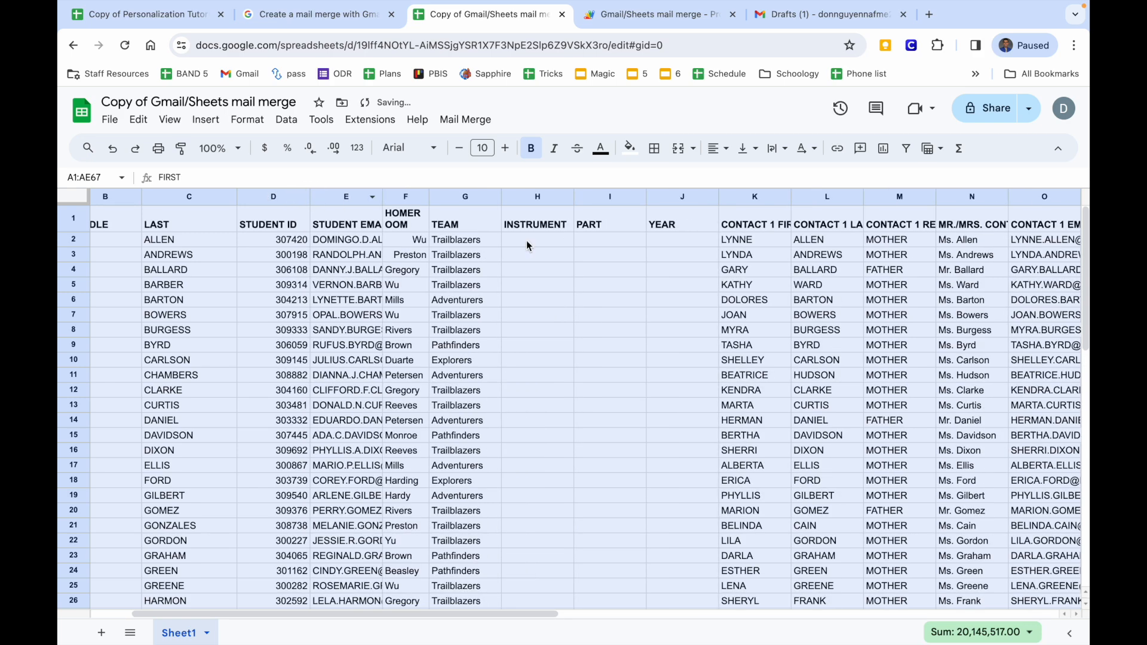
pyautogui.hscroll(5, 625, 297)
pyautogui.hscroll(10, 625, 297)
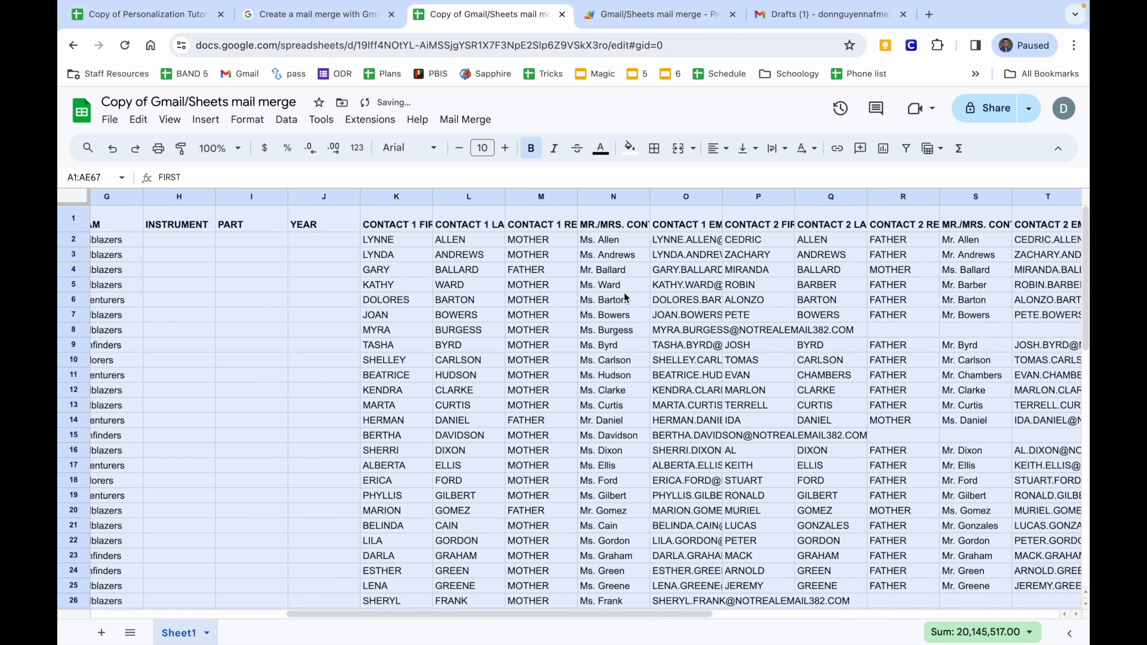
pyautogui.click(630, 304)
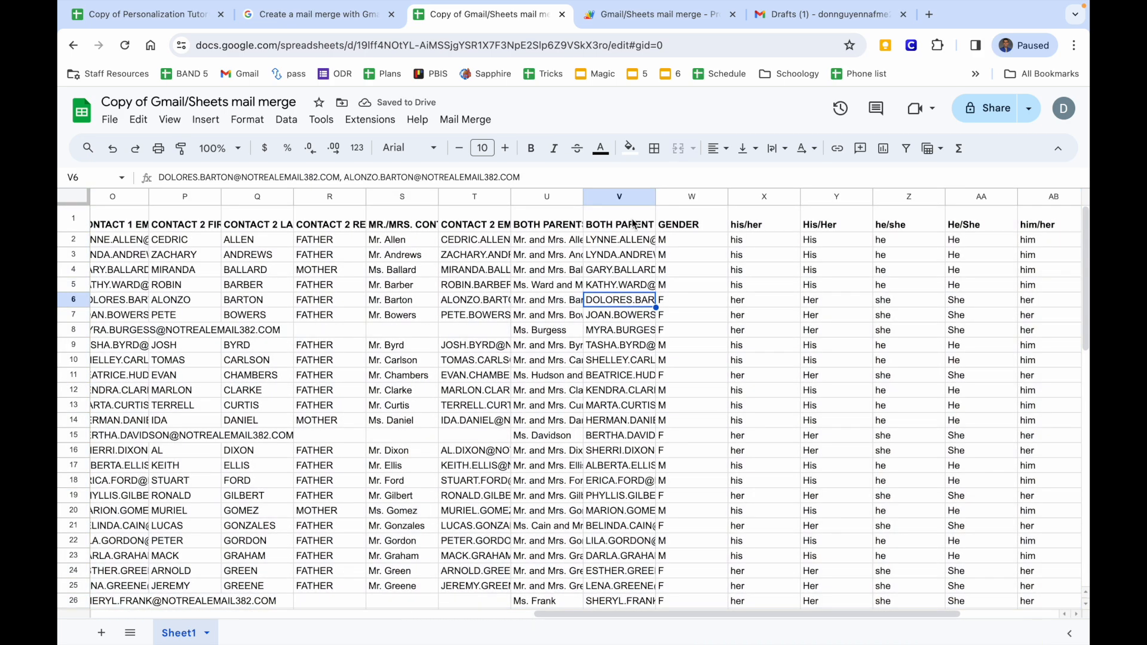
pyautogui.moveTo(656, 197); pyautogui.dragTo(848, 196)
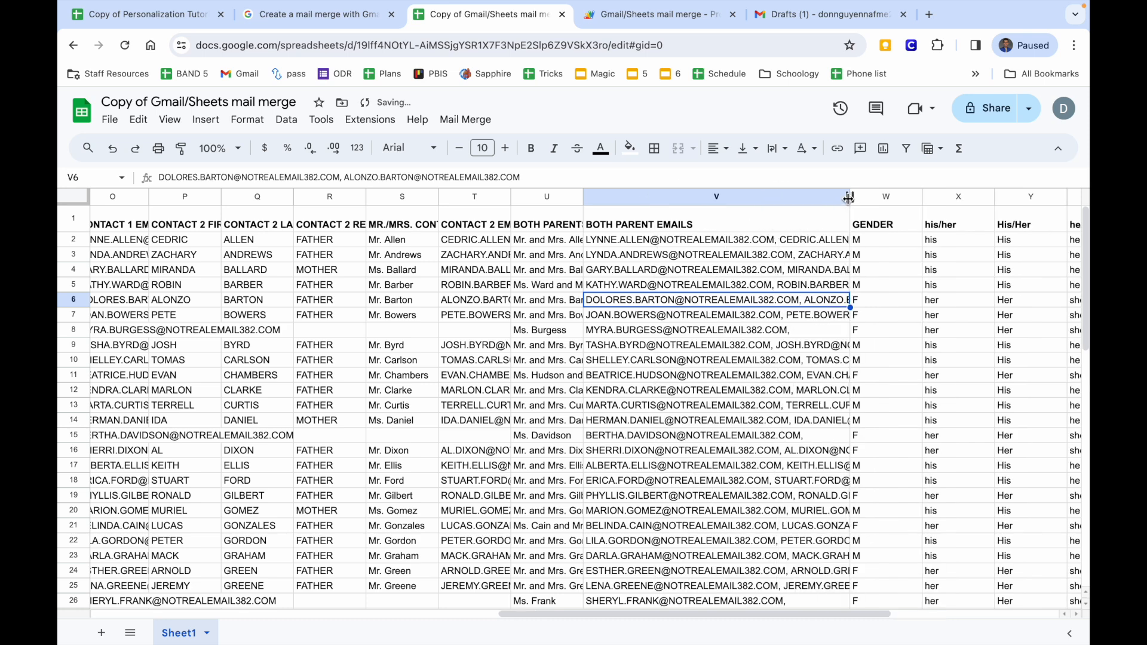
# Rename the BOTH PARENT EMAILS header to 'Recipients'.
pyautogui.click(785, 226)
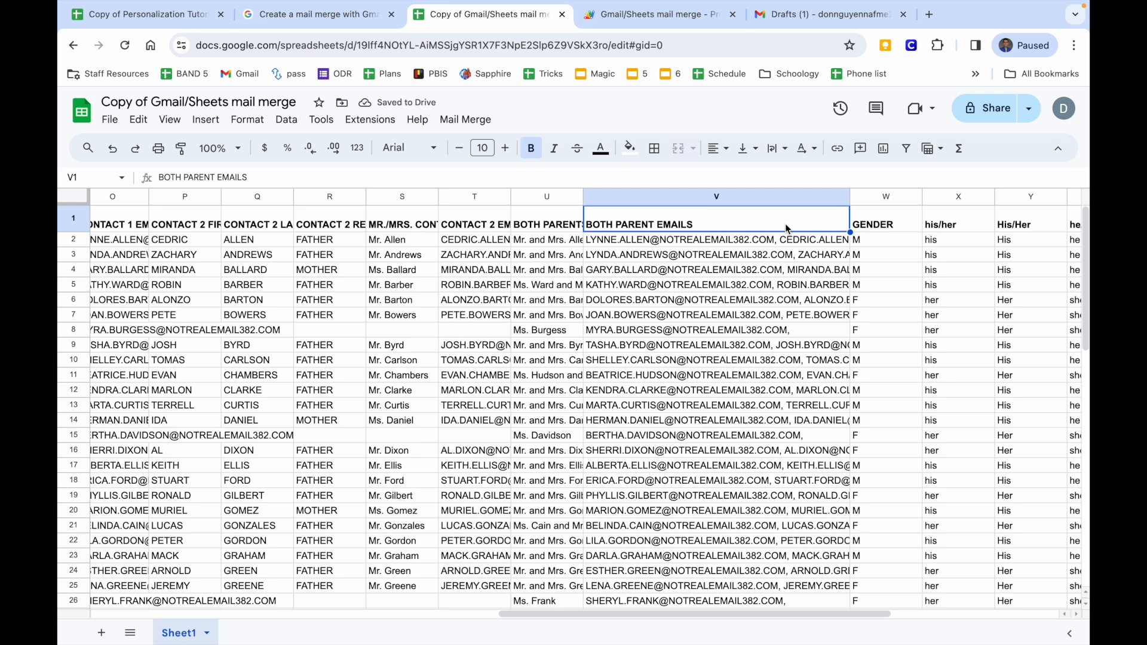
pyautogui.write('RECI')
pyautogui.press('BackSpace')
pyautogui.press('BackSpace')
pyautogui.press('BackSpace')
pyautogui.press('capslock')
pyautogui.write('ecipients')
pyautogui.press('Return')
pyautogui.moveTo(855, 203); pyautogui.dragTo(732, 198)
pyautogui.hscroll(5, 745, 252)
pyautogui.hscroll(-1, 751, 245)
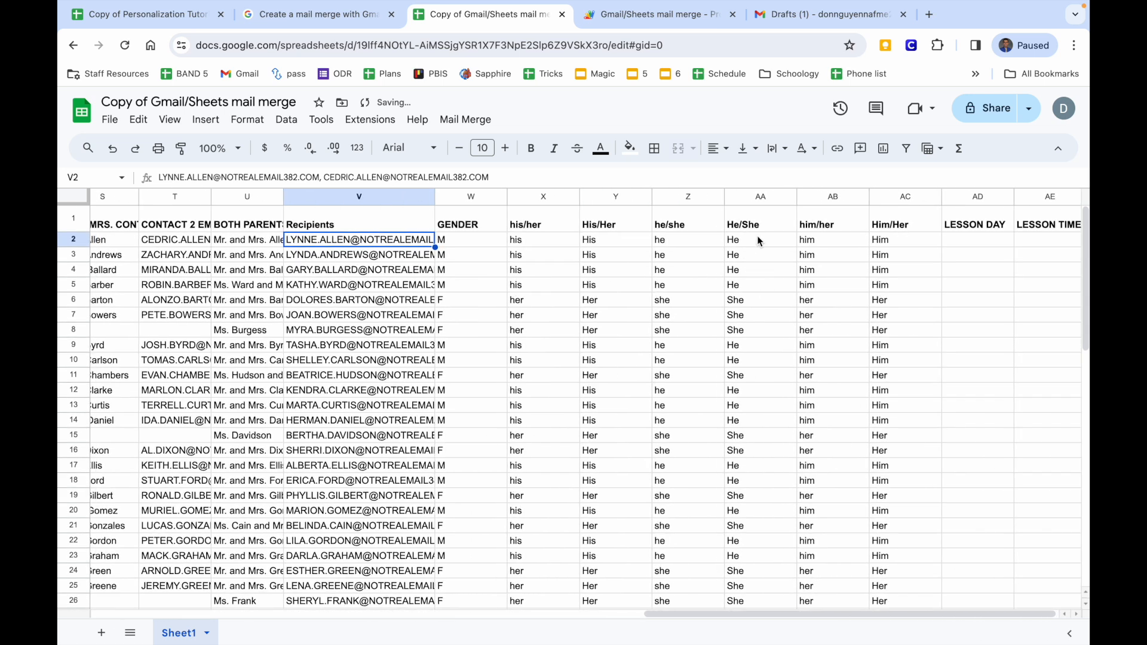
# Insert a column right of LESSON TIME and head it 'Email Sent' in AF1.
pyautogui.click(1032, 198)
pyautogui.click(205, 120)
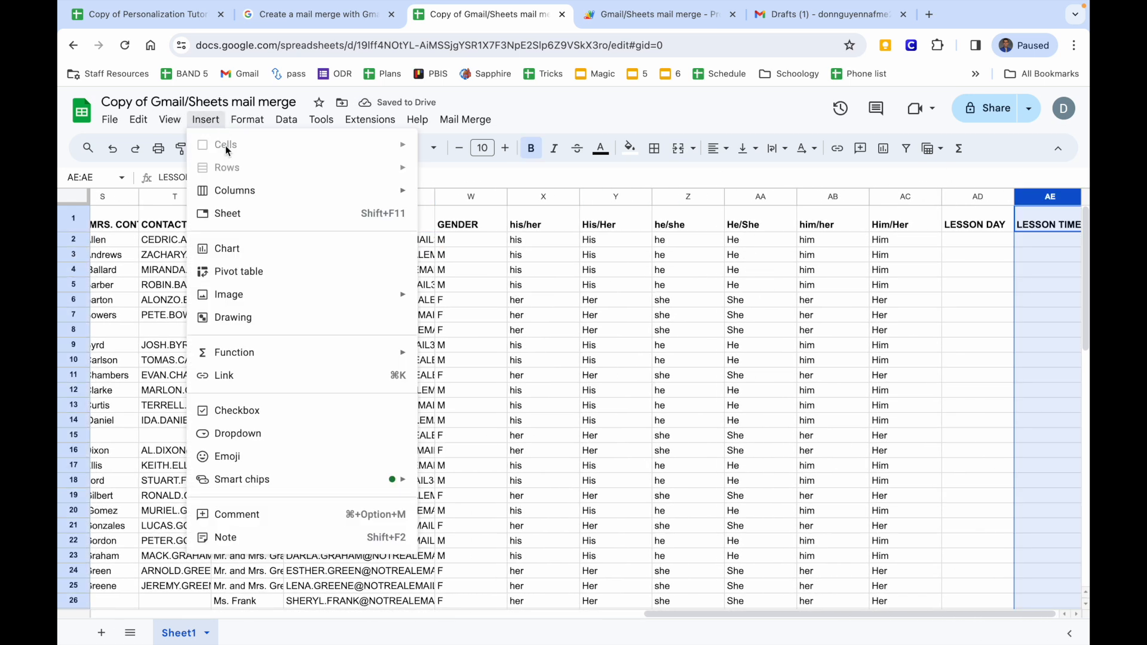
pyautogui.moveTo(235, 190)
pyautogui.click(460, 218)
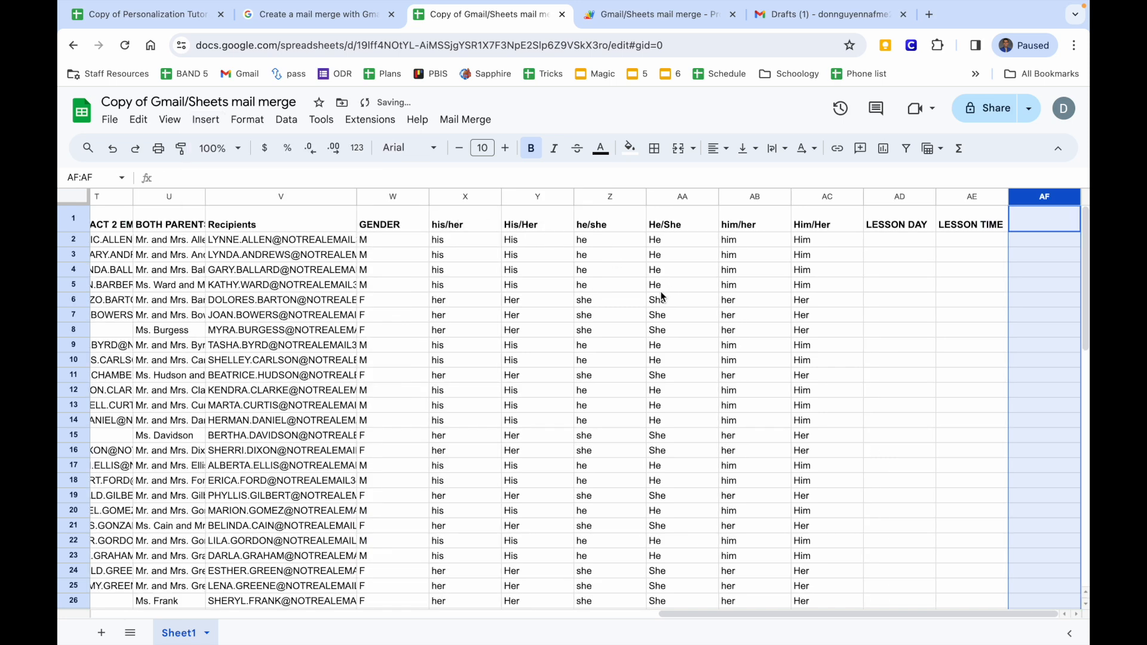
pyautogui.click(1039, 221)
pyautogui.write('Email Sent')
pyautogui.press('Return')
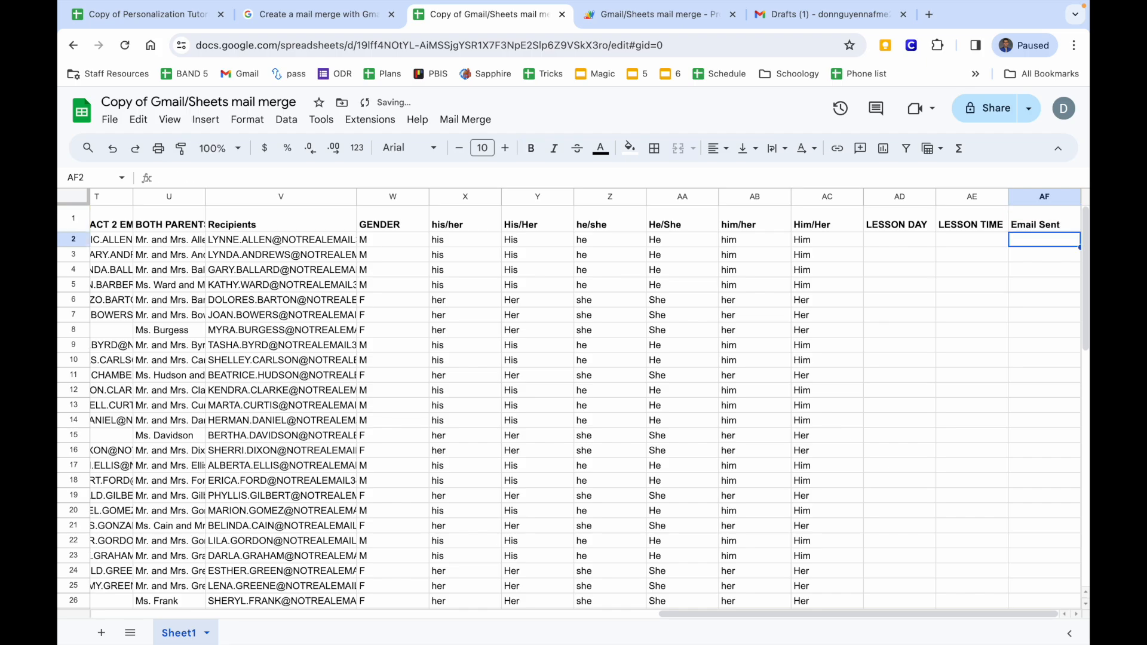
pyautogui.hscroll(-20, 884, 313)
pyautogui.hscroll(20, 885, 317)
# Select and copy the concert draft's subject line in Gmail.
pyautogui.click(847, 23)
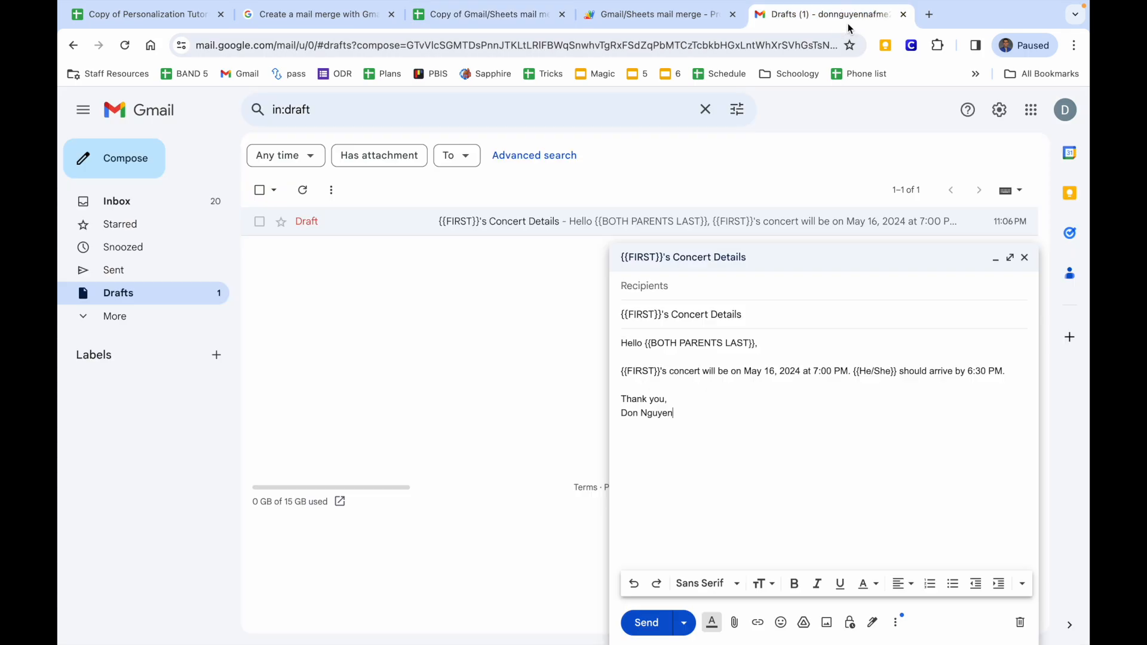
pyautogui.moveTo(769, 315); pyautogui.dragTo(528, 316)
pyautogui.hotkey('ctrl', 'c')
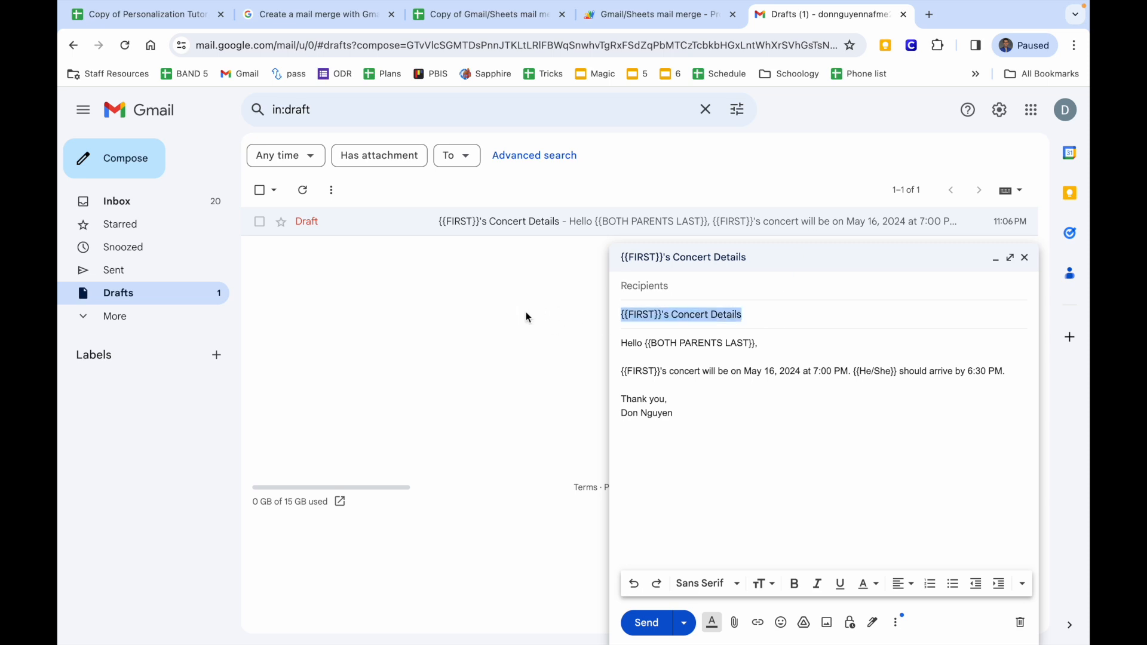
pyautogui.click(455, 17)
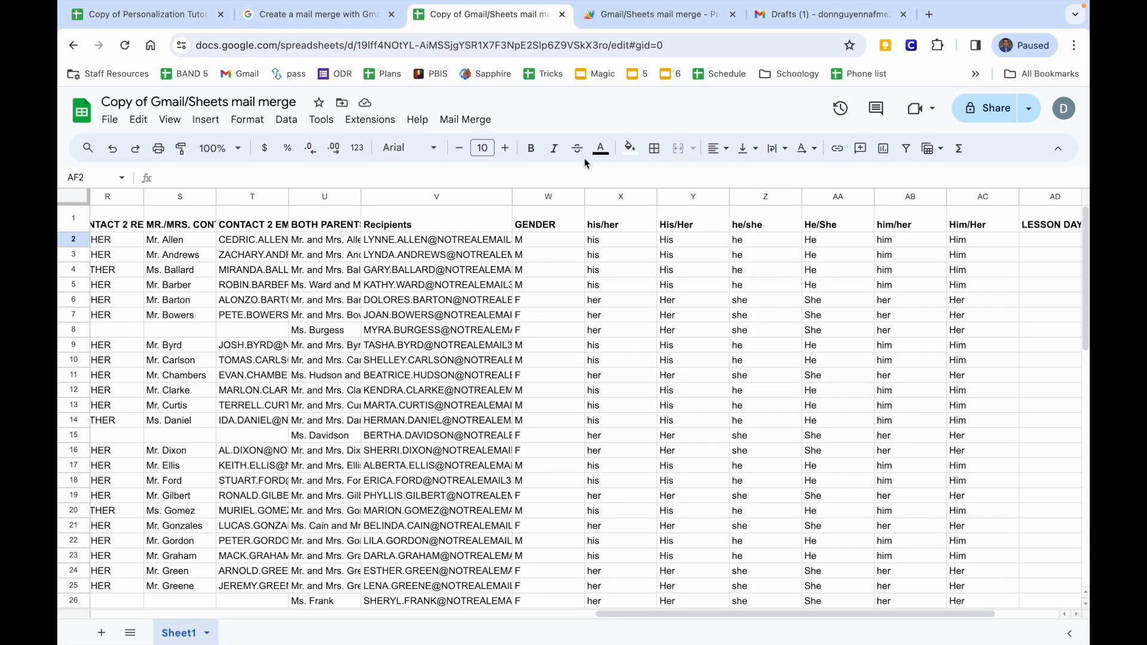
# Start Mail Merge > Send Emails, cancel the subject prompt, and recheck the Gmail draft.
pyautogui.click(466, 119)
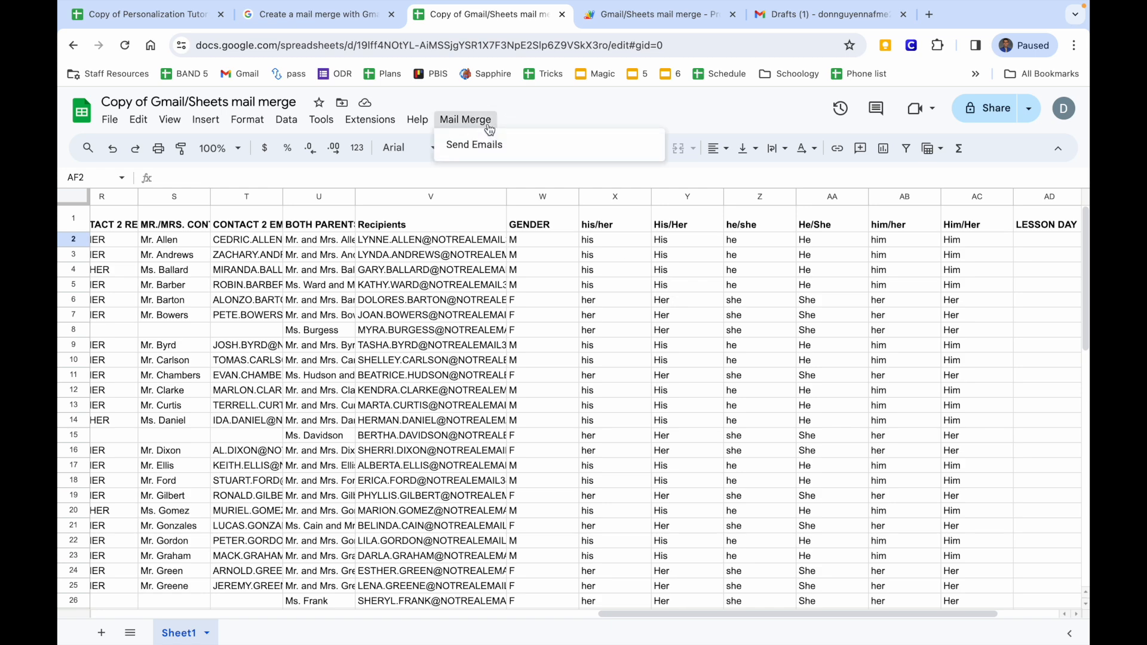
pyautogui.click(477, 145)
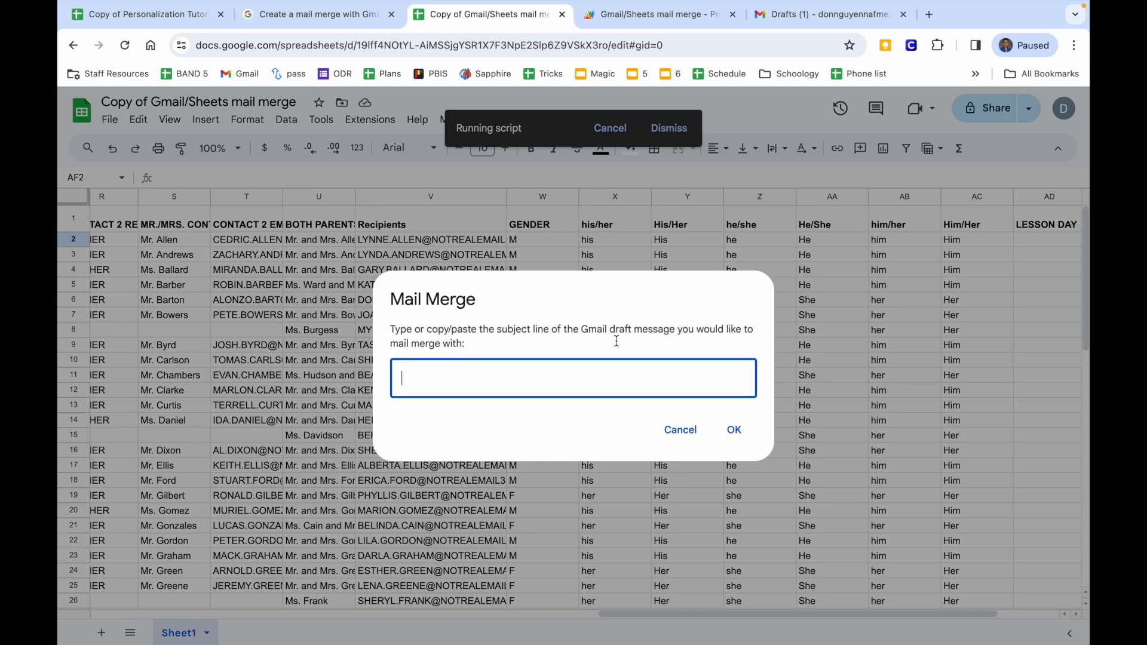
pyautogui.click(678, 428)
pyautogui.hscroll(-15, 418, 349)
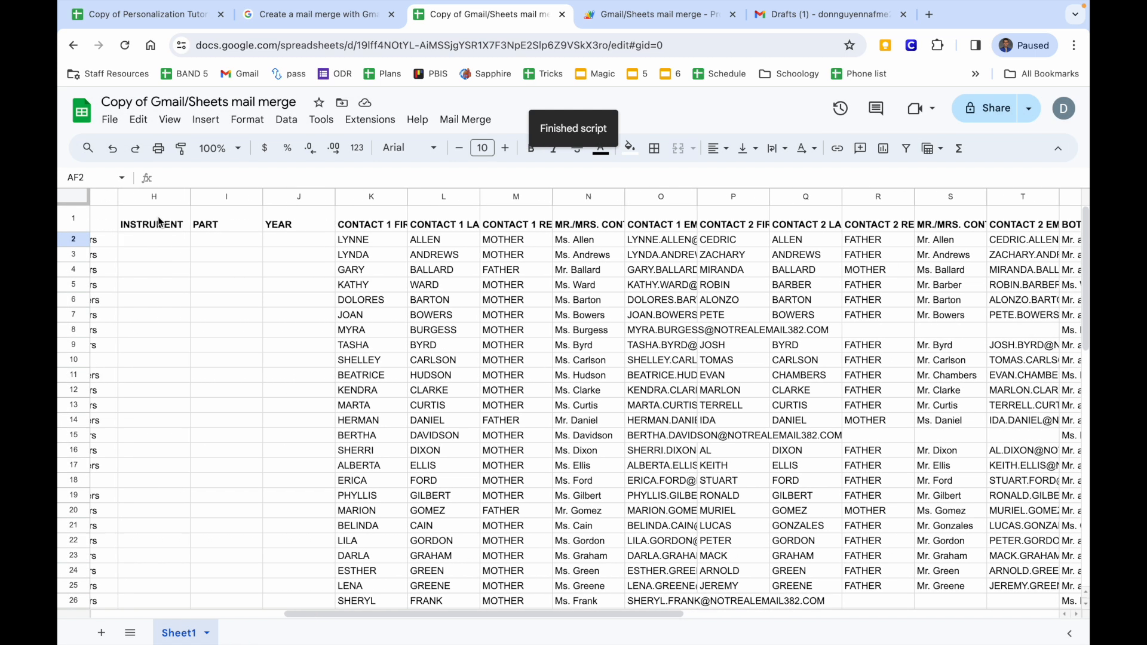
pyautogui.click(776, 15)
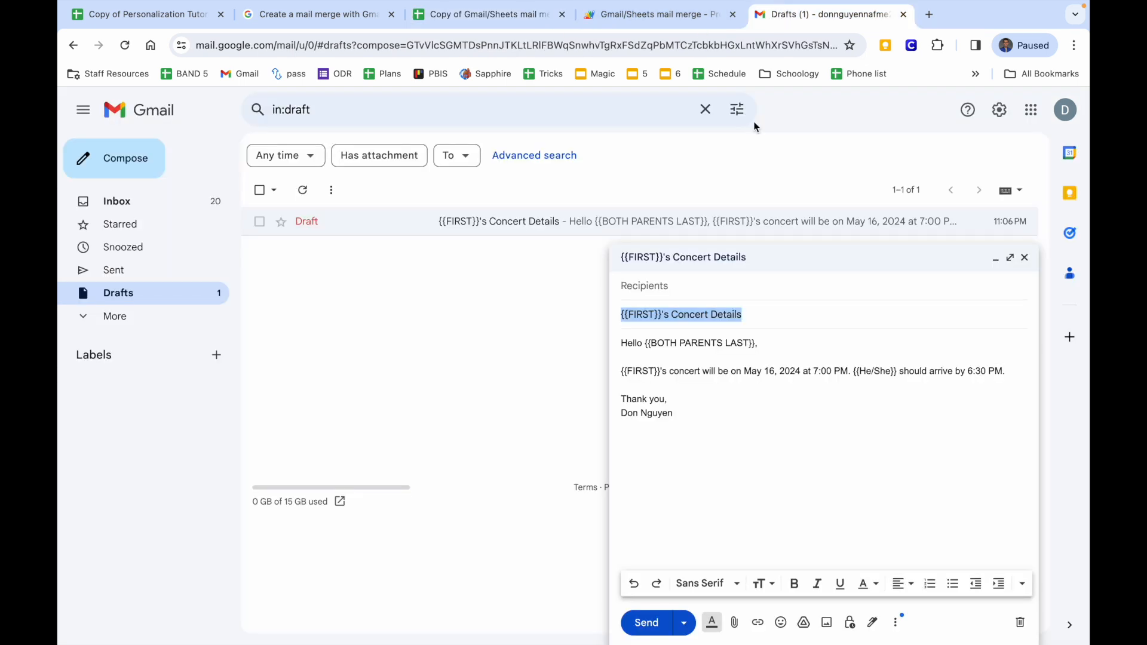
pyautogui.click(456, 16)
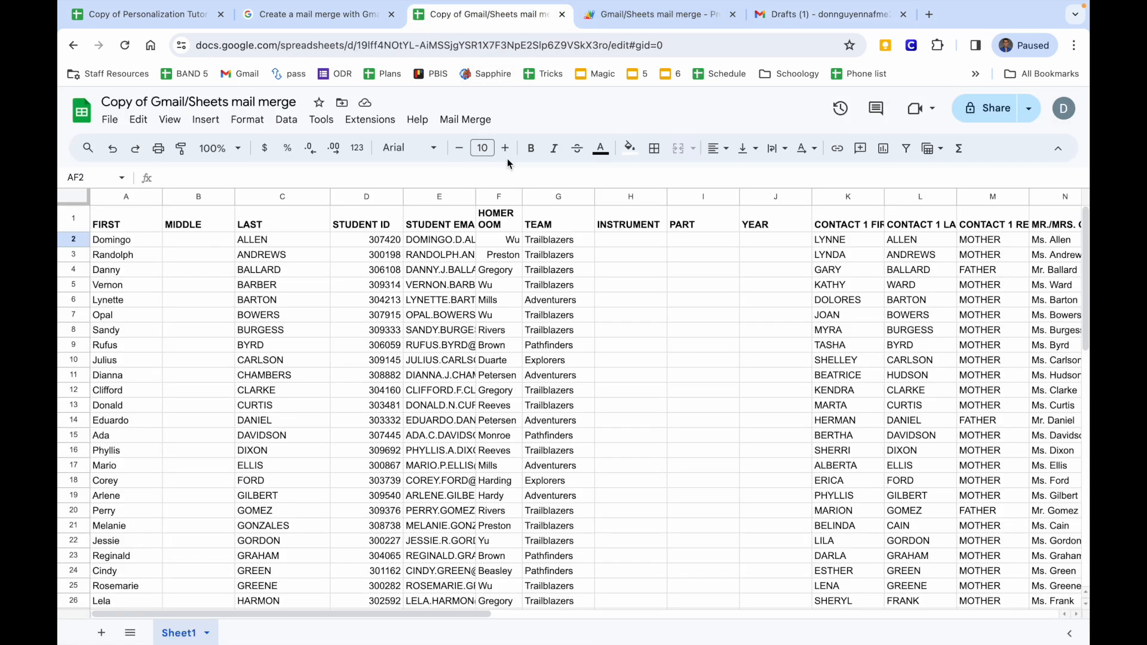
# Run Mail Merge > Send Emails with the pasted concert draft subject.
pyautogui.click(469, 119)
pyautogui.click(493, 156)
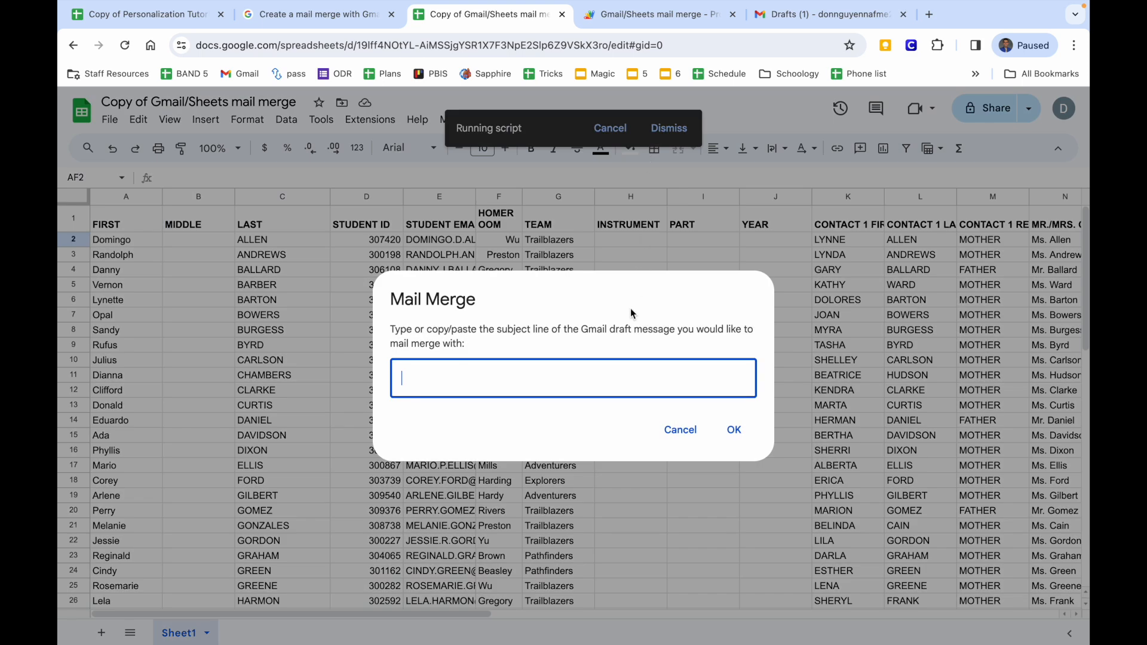
pyautogui.hotkey('ctrl', 'v')
pyautogui.click(725, 430)
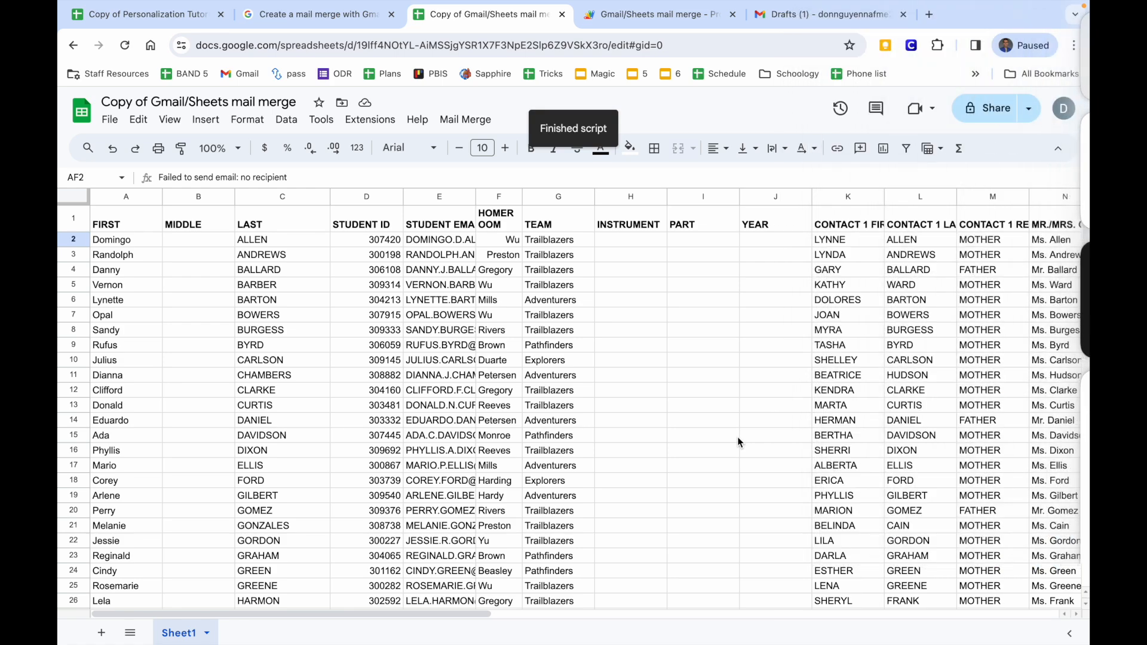
pyautogui.hscroll(10, 737, 436)
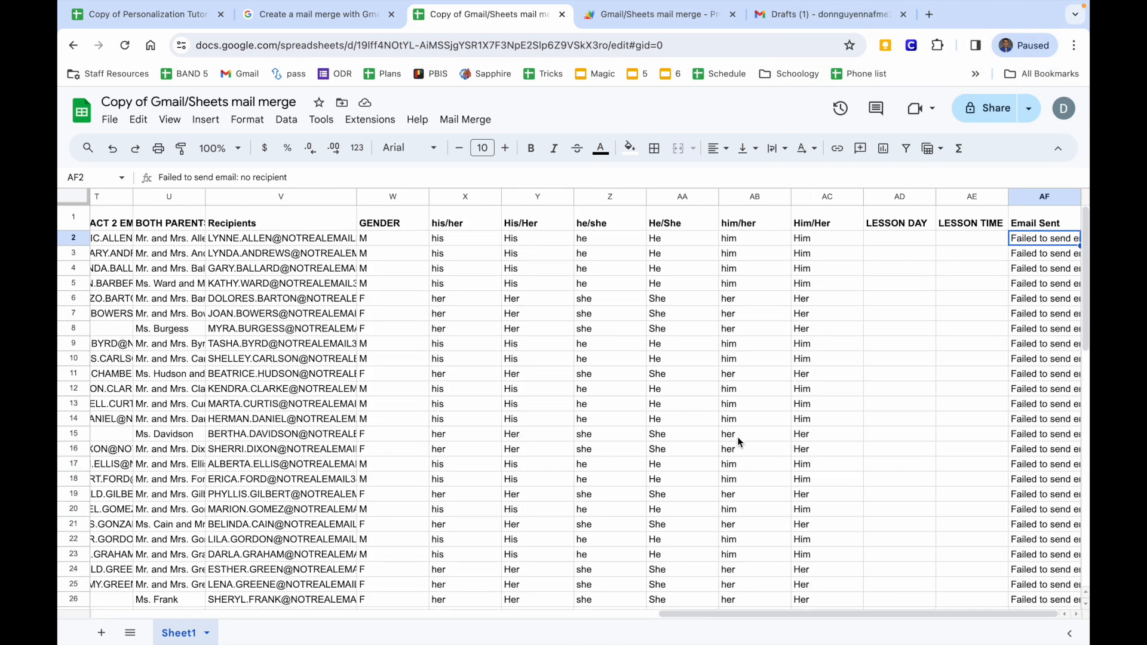
# Rename the V1 header from Recipients to Recipient.
pyautogui.click(1044, 242)
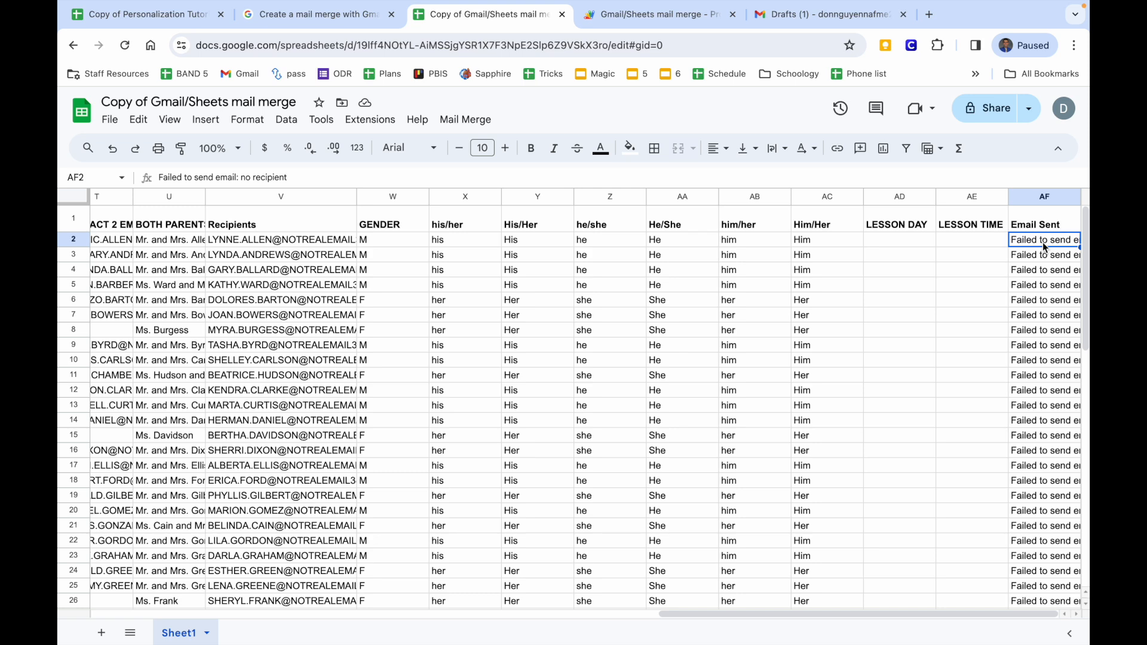
pyautogui.hscroll(-3, 1042, 242)
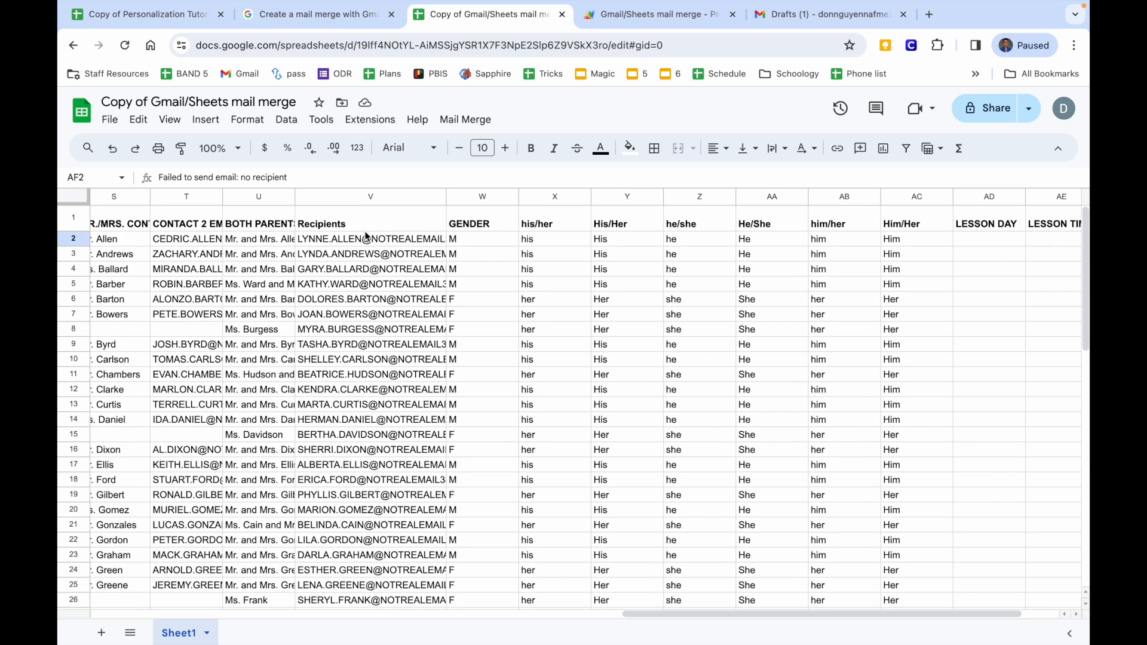
pyautogui.doubleClick(365, 230)
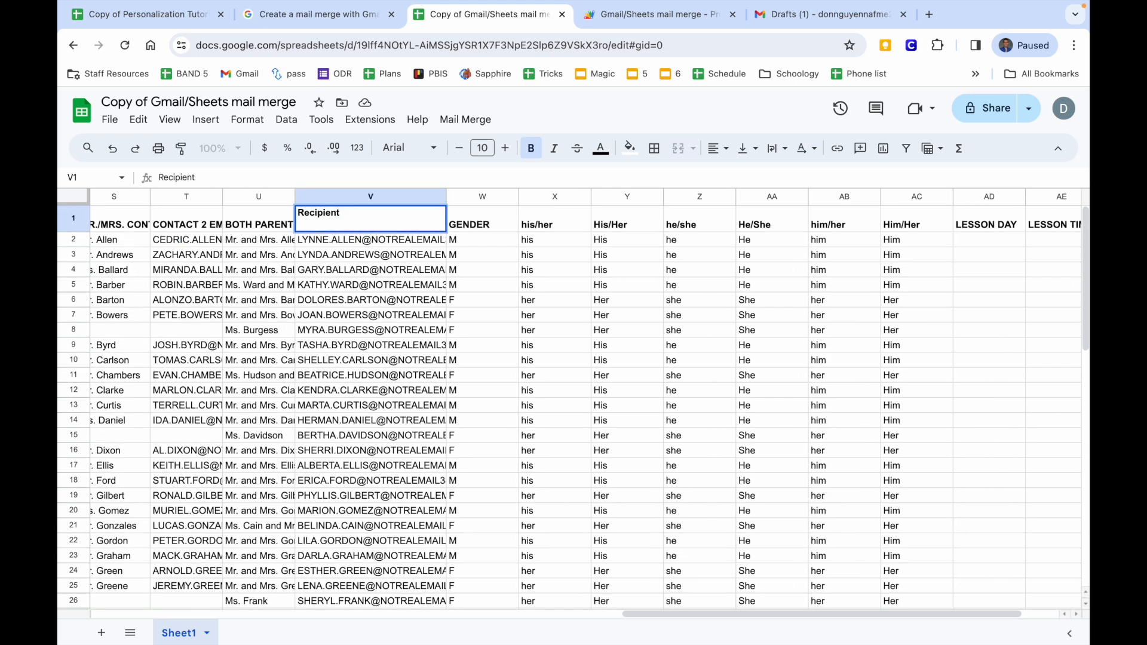
pyautogui.press('Return')
# Clear the failure messages from Email Sent cells AF2:AF67.
pyautogui.hscroll(1, 802, 298)
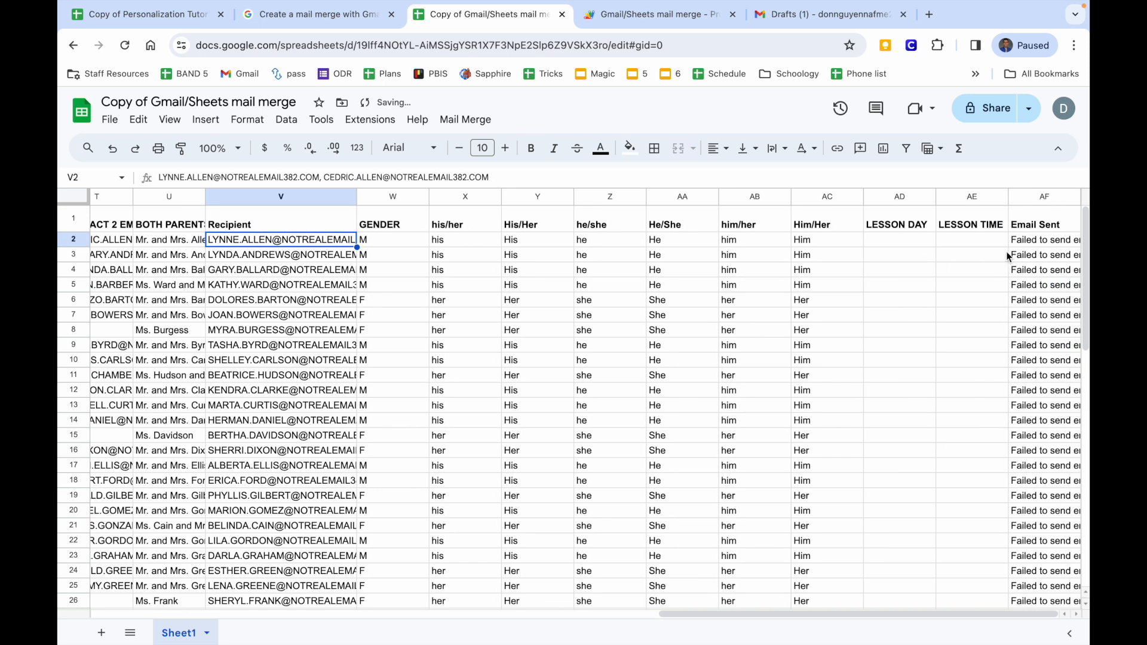
pyautogui.click(1020, 245)
pyautogui.hotkey('ctrl', 'shift', 'Down')
pyautogui.press('Delete')
pyautogui.scroll(10, 606, 216)
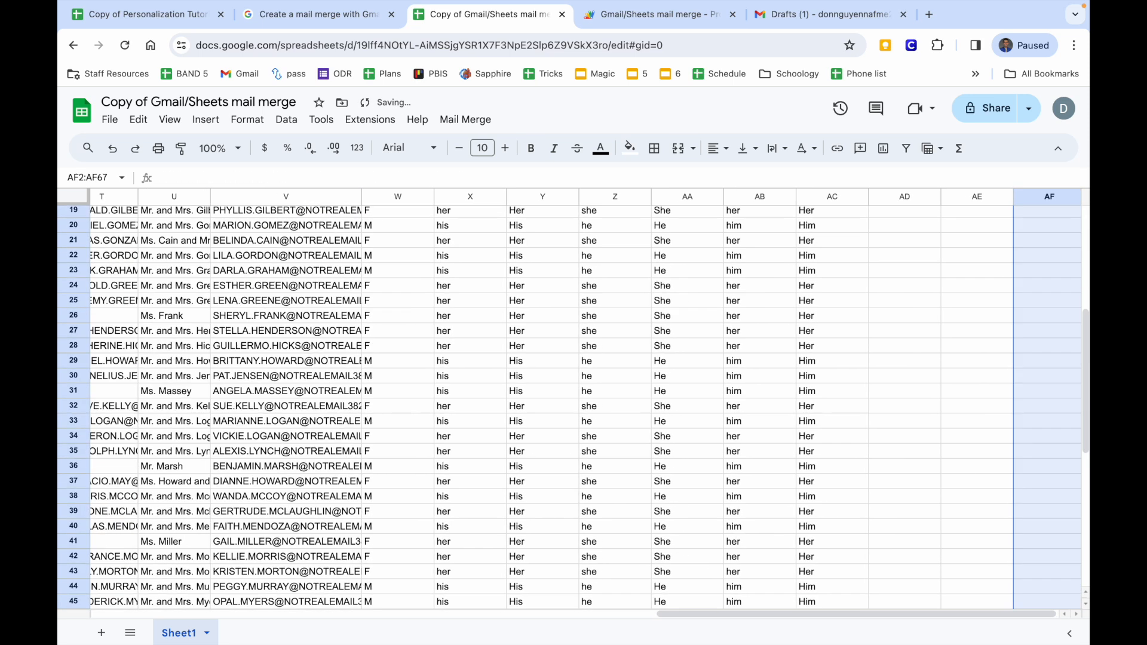
# Rerun Mail Merge > Send Emails using the pasted draft subject.
pyautogui.click(466, 119)
pyautogui.click(472, 144)
pyautogui.hotkey('ctrl', 'v')
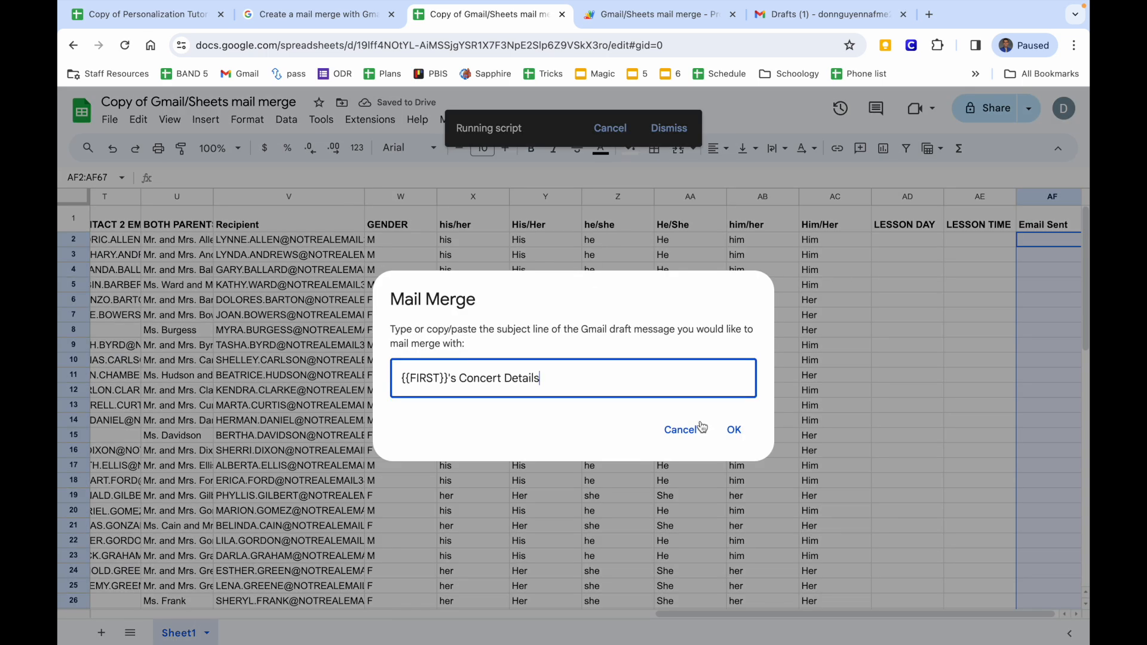
pyautogui.click(746, 432)
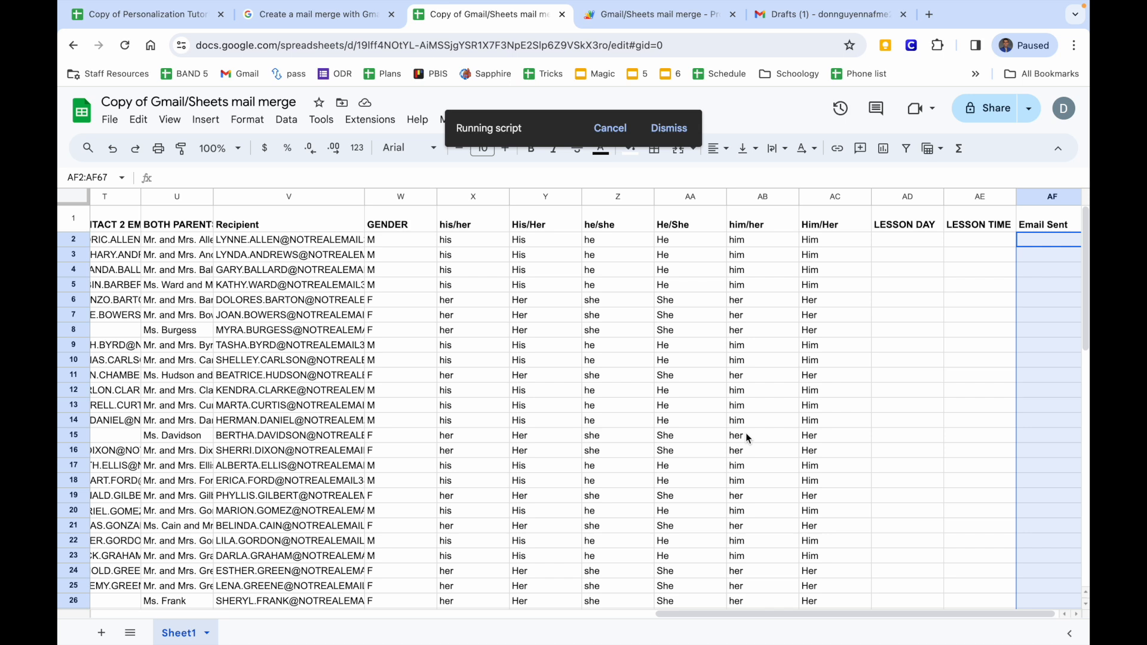
pyautogui.click(801, 17)
# Minimize the draft and open a Concert Details conversation in the Gmail inbox.
pyautogui.click(197, 203)
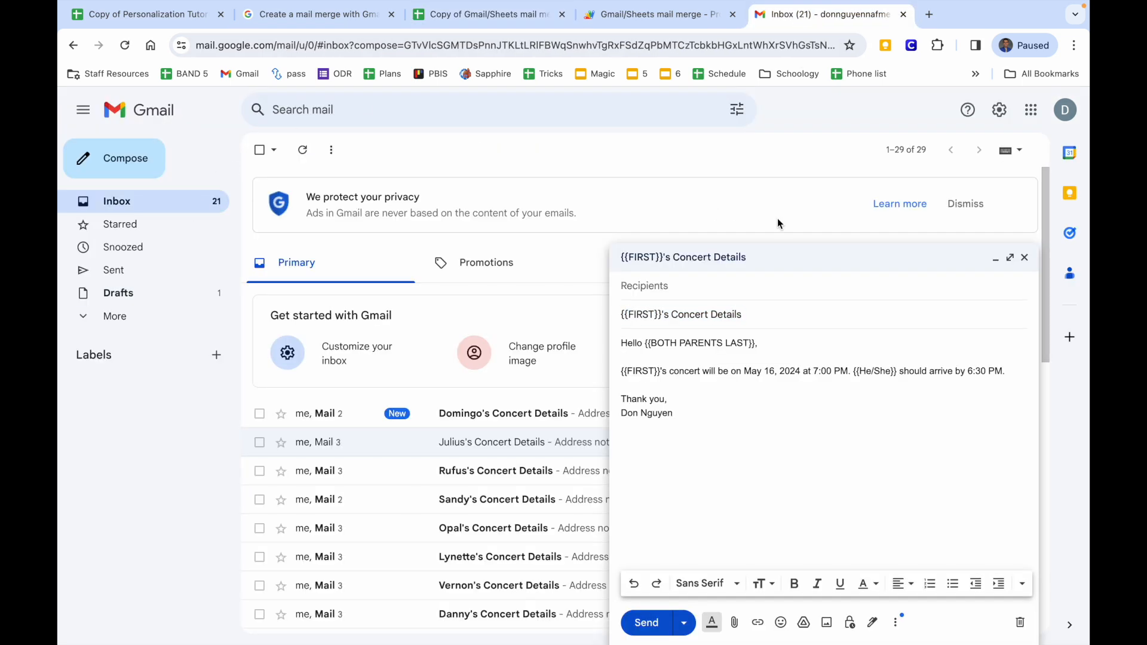
pyautogui.click(989, 258)
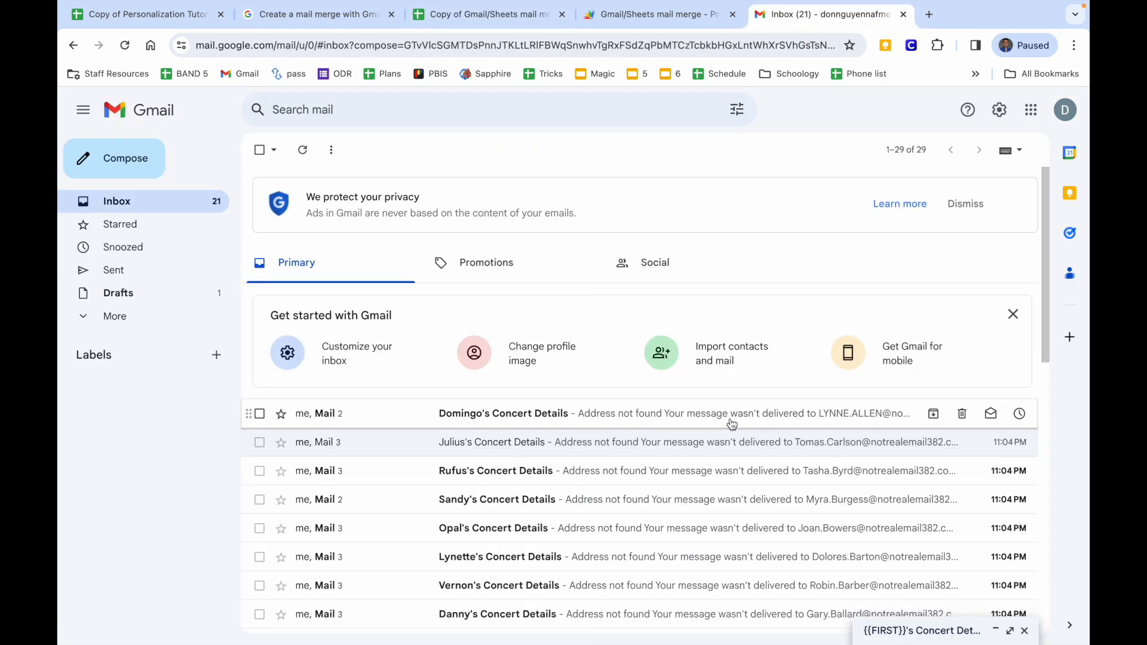
pyautogui.click(711, 417)
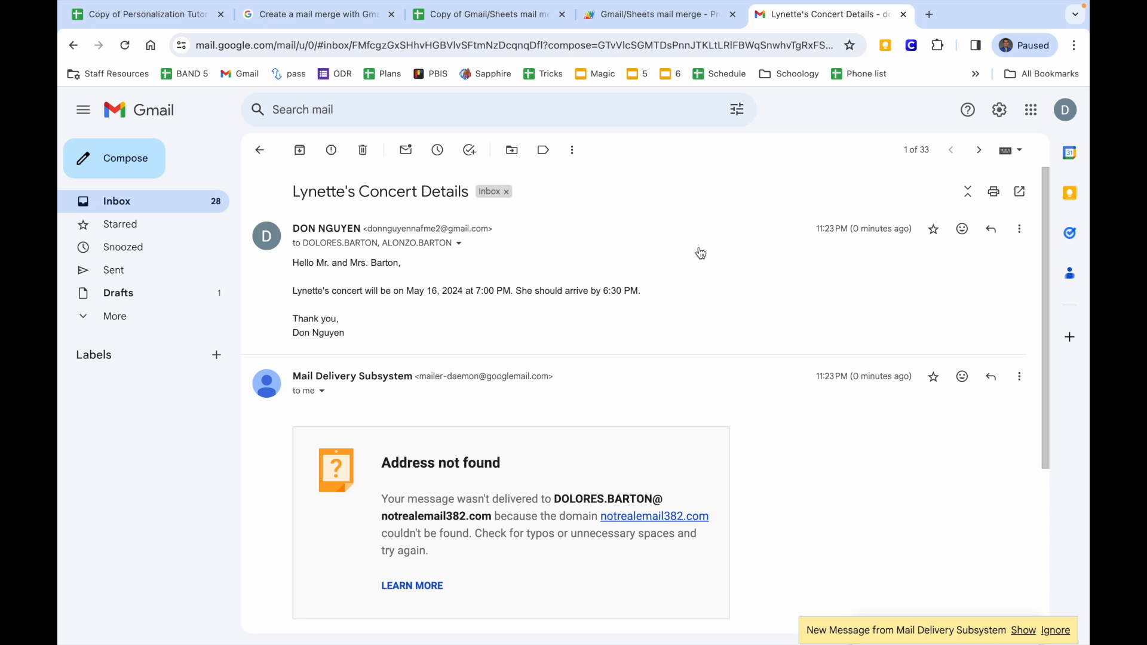
# Check the Sent folder, then return to the Copy of Personalization Tutorial Workbook.
pyautogui.click(113, 270)
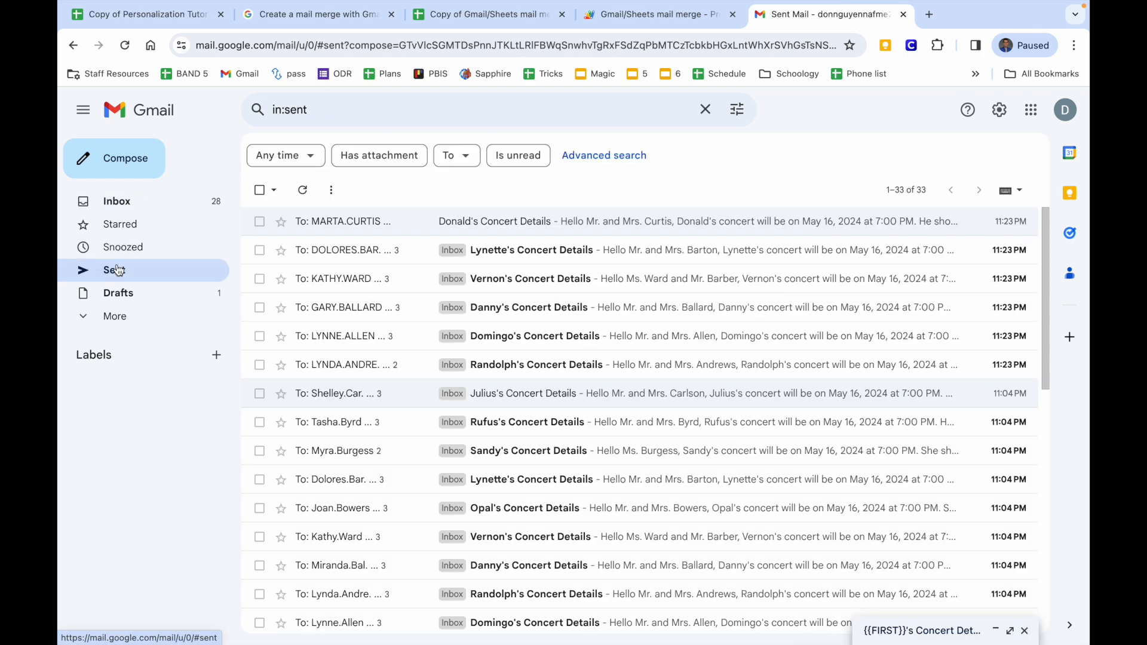
pyautogui.click(135, 203)
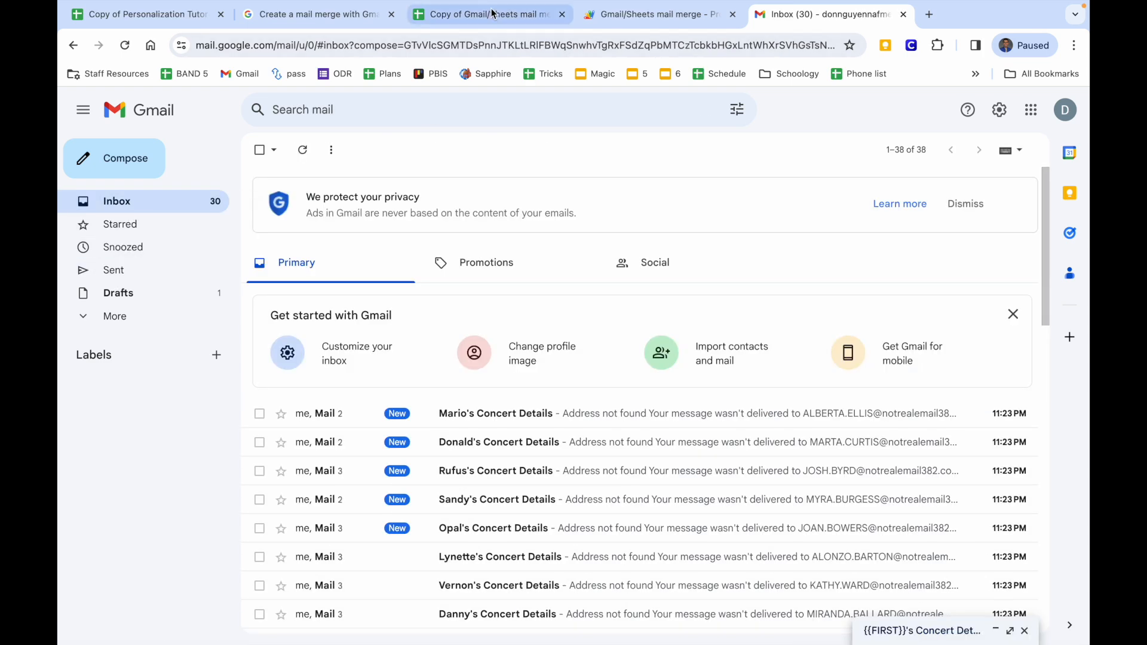
pyautogui.click(463, 14)
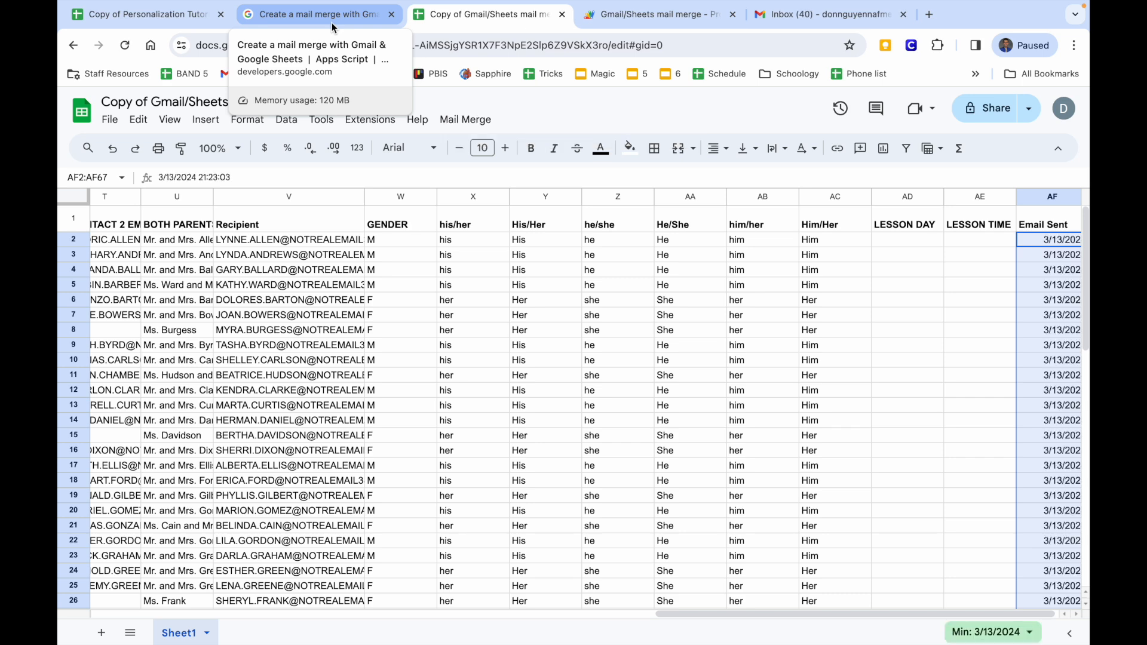
pyautogui.click(139, 18)
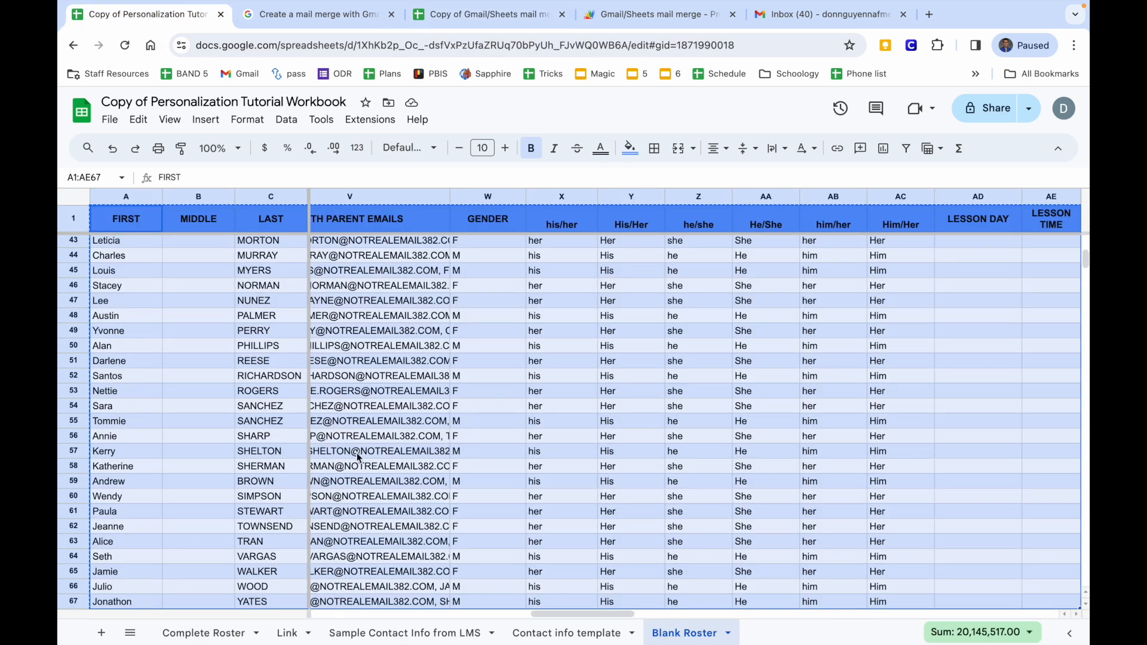